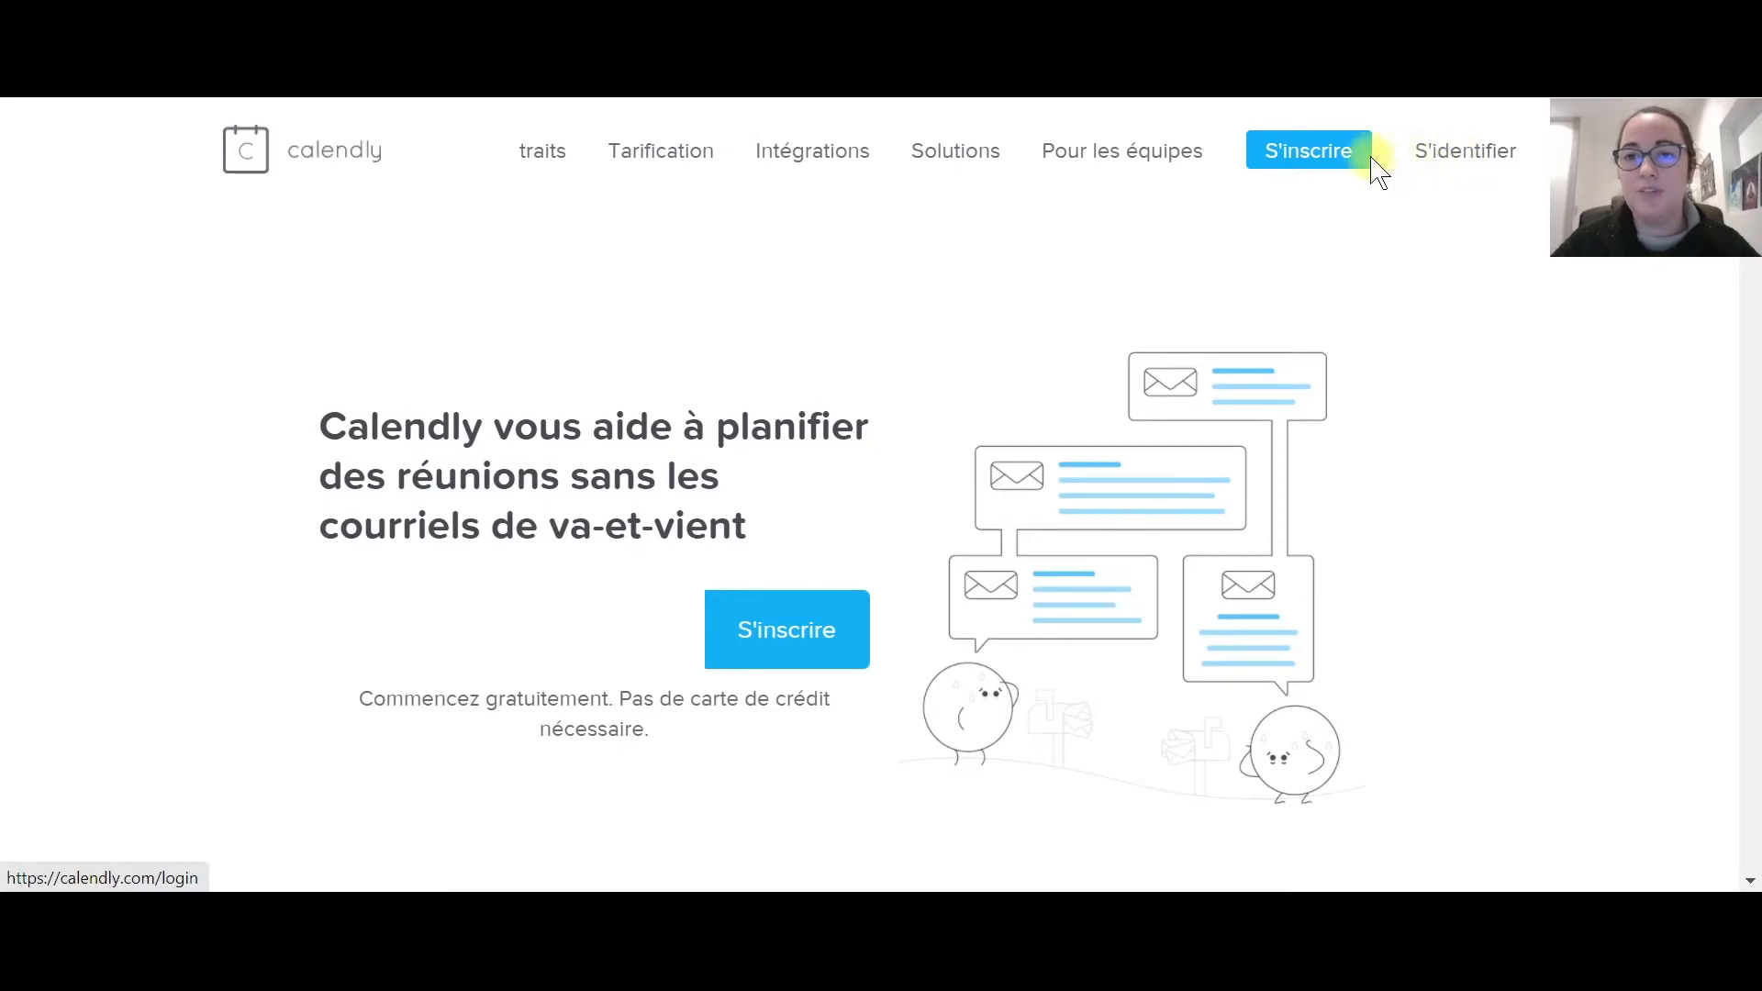
Start Calendly sign-up by submitting the user's e-mail address.
click(1315, 164)
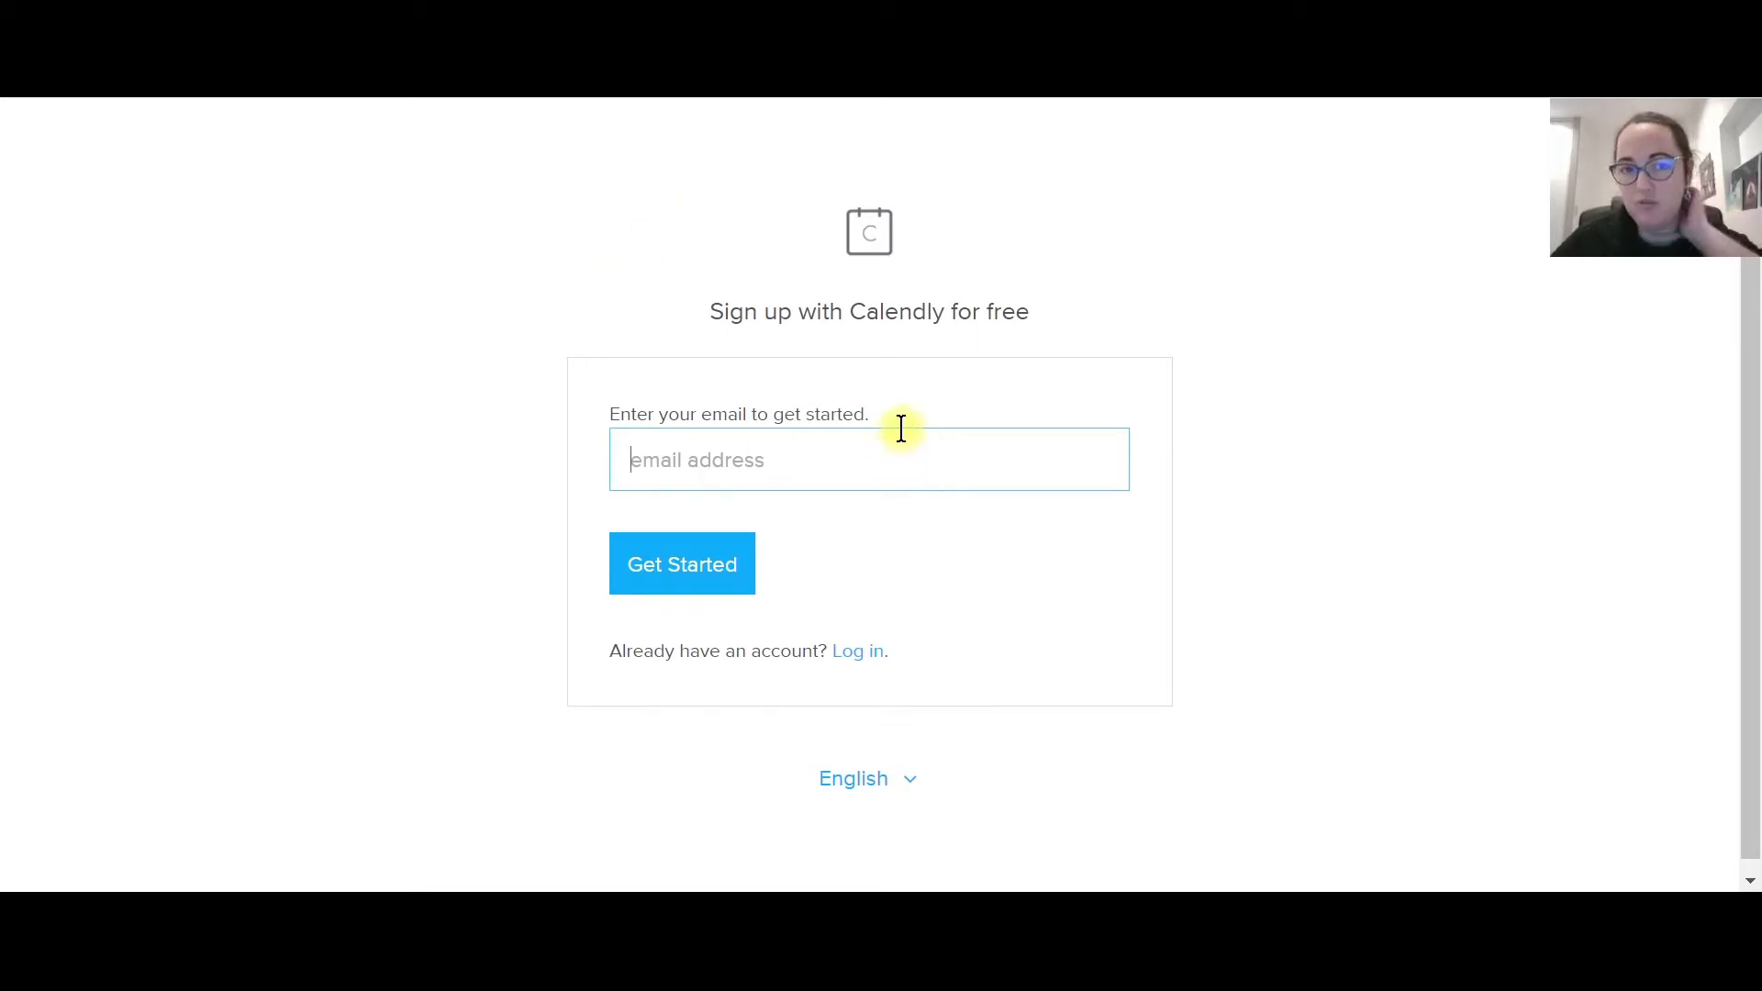
click(999, 444)
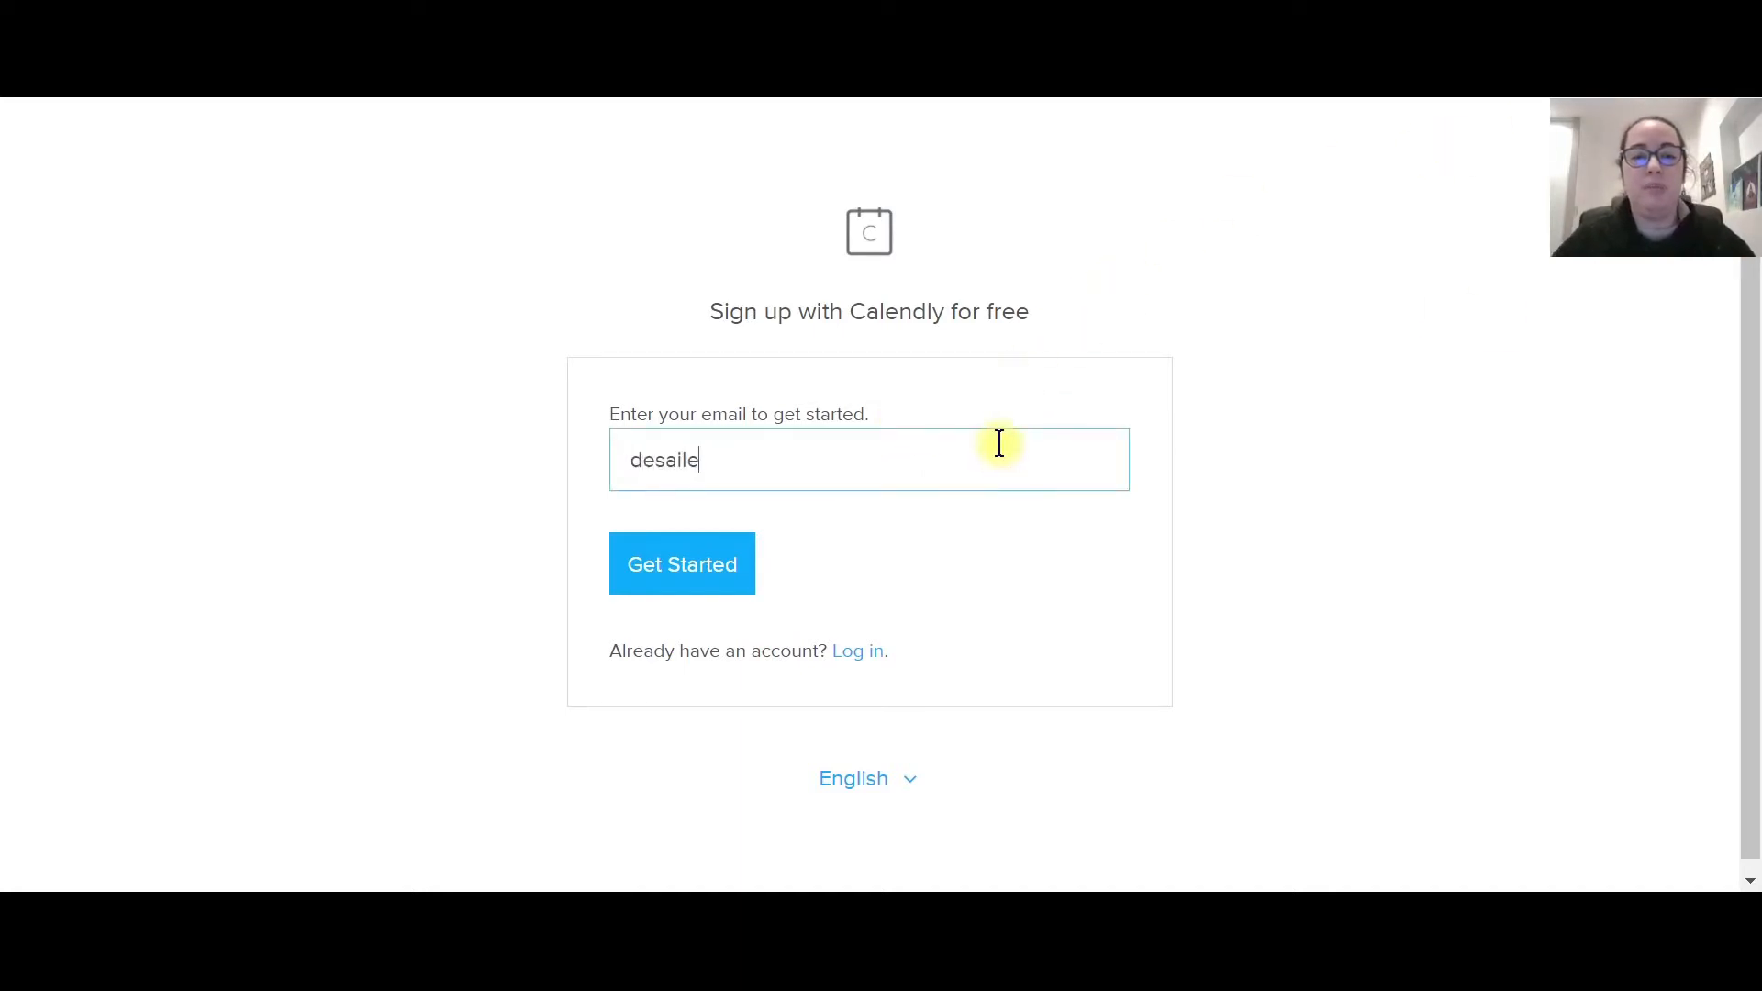
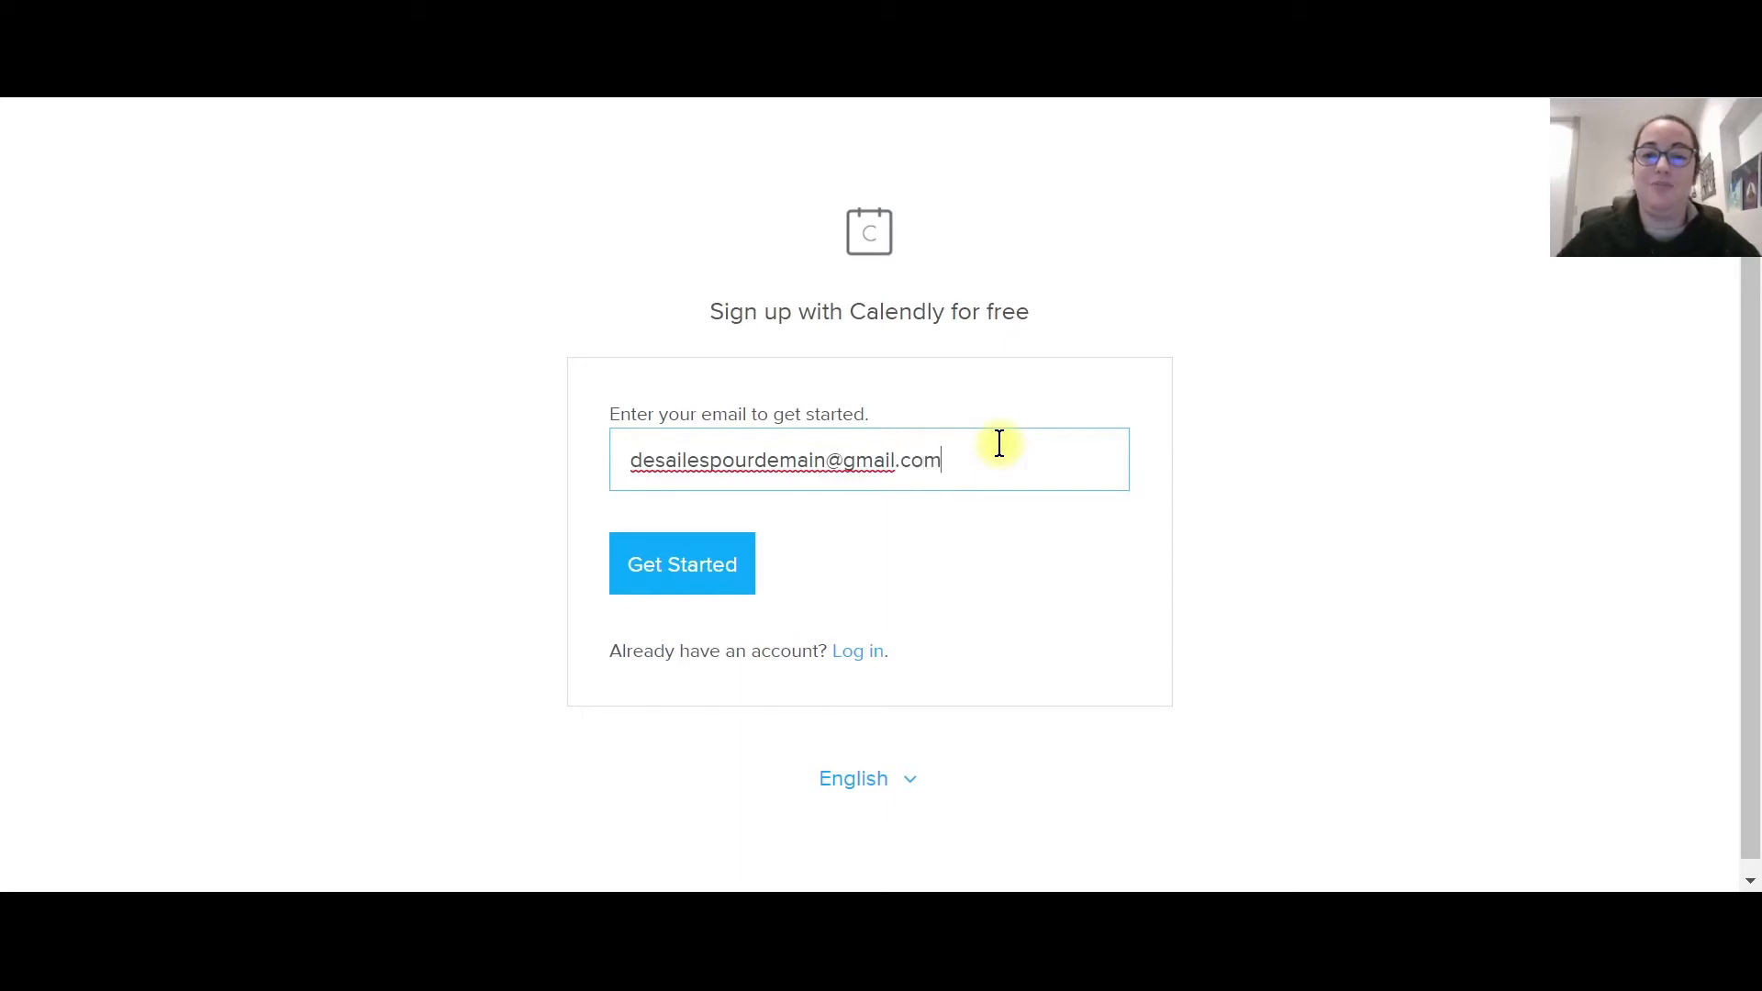
click(668, 580)
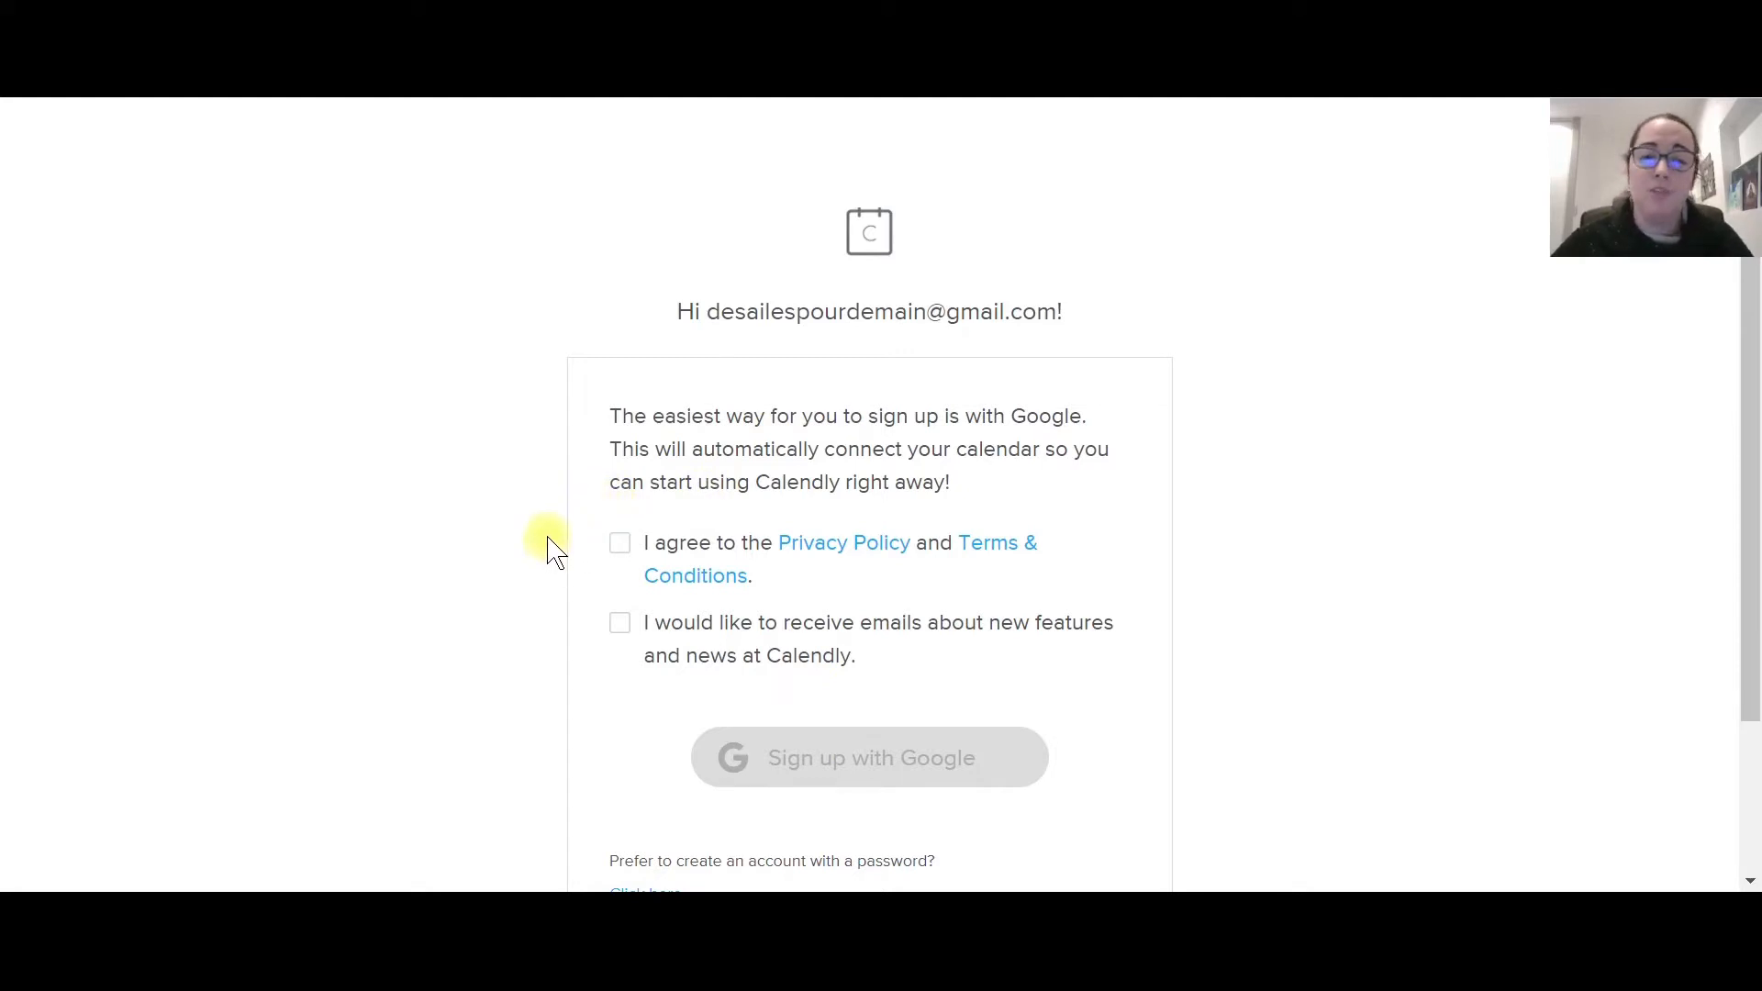
Accept the privacy policy and terms and start signing up with Google.
click(618, 546)
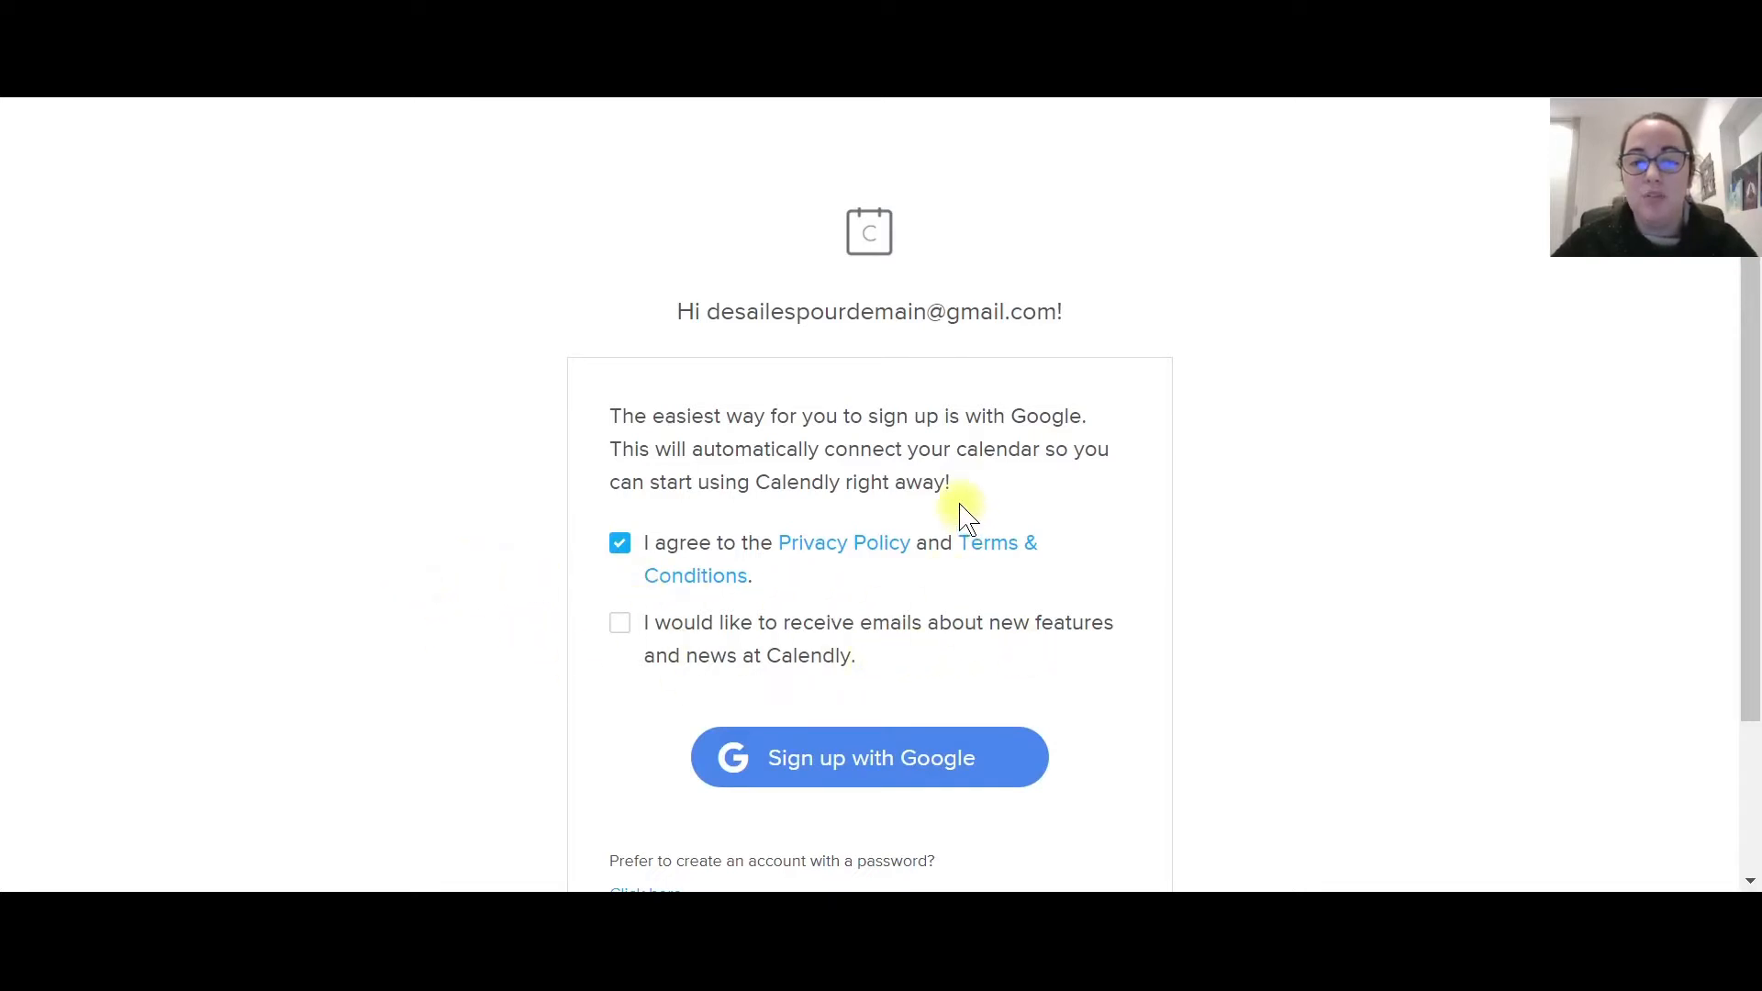
scroll(962, 514, down, 2)
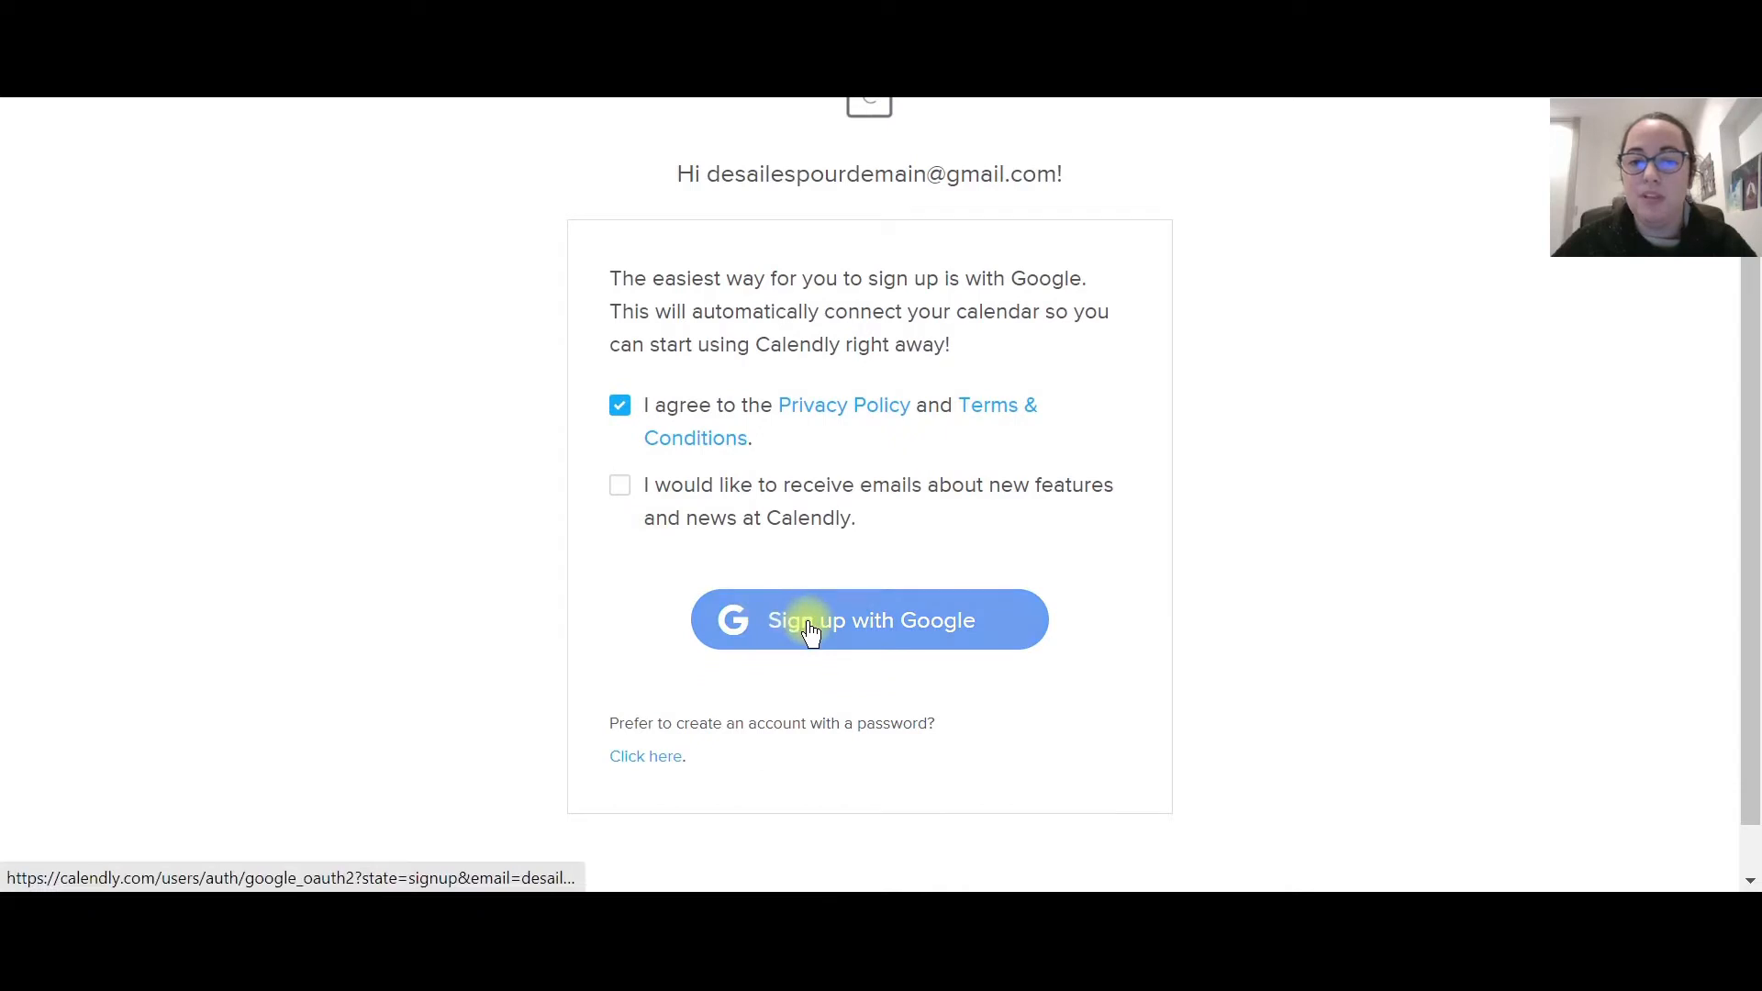
click(880, 624)
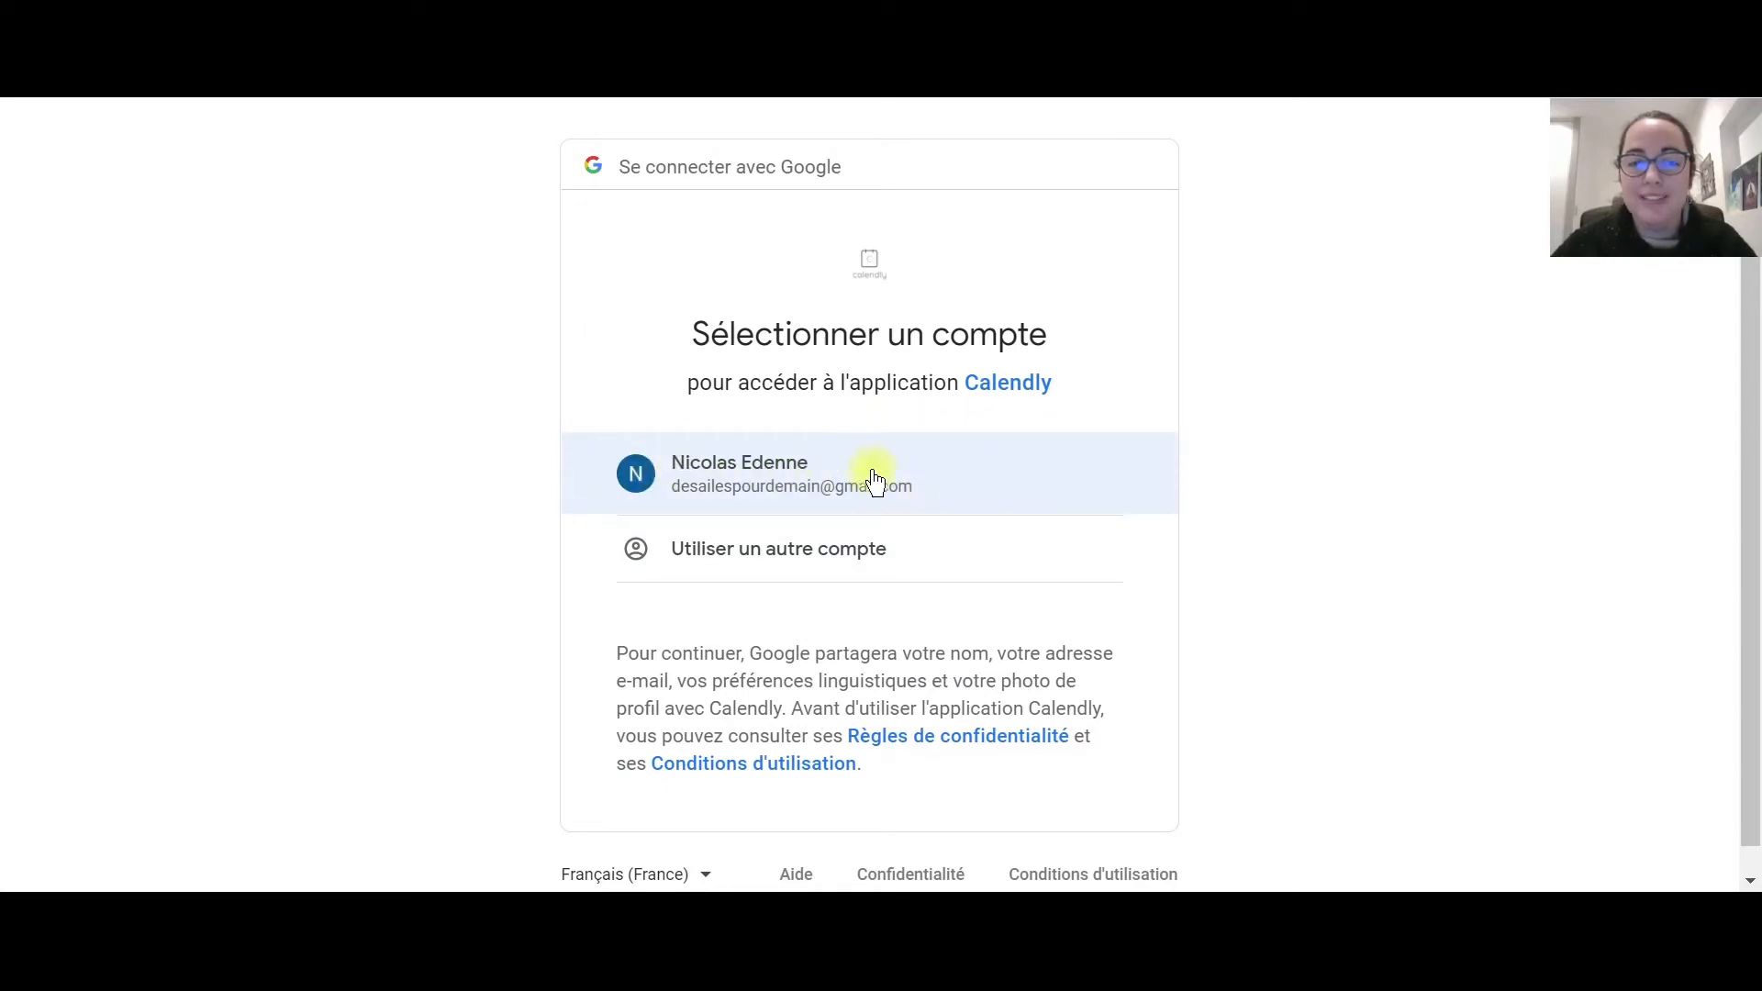
Choose the Google account and allow Calendly access to its calendars.
click(911, 473)
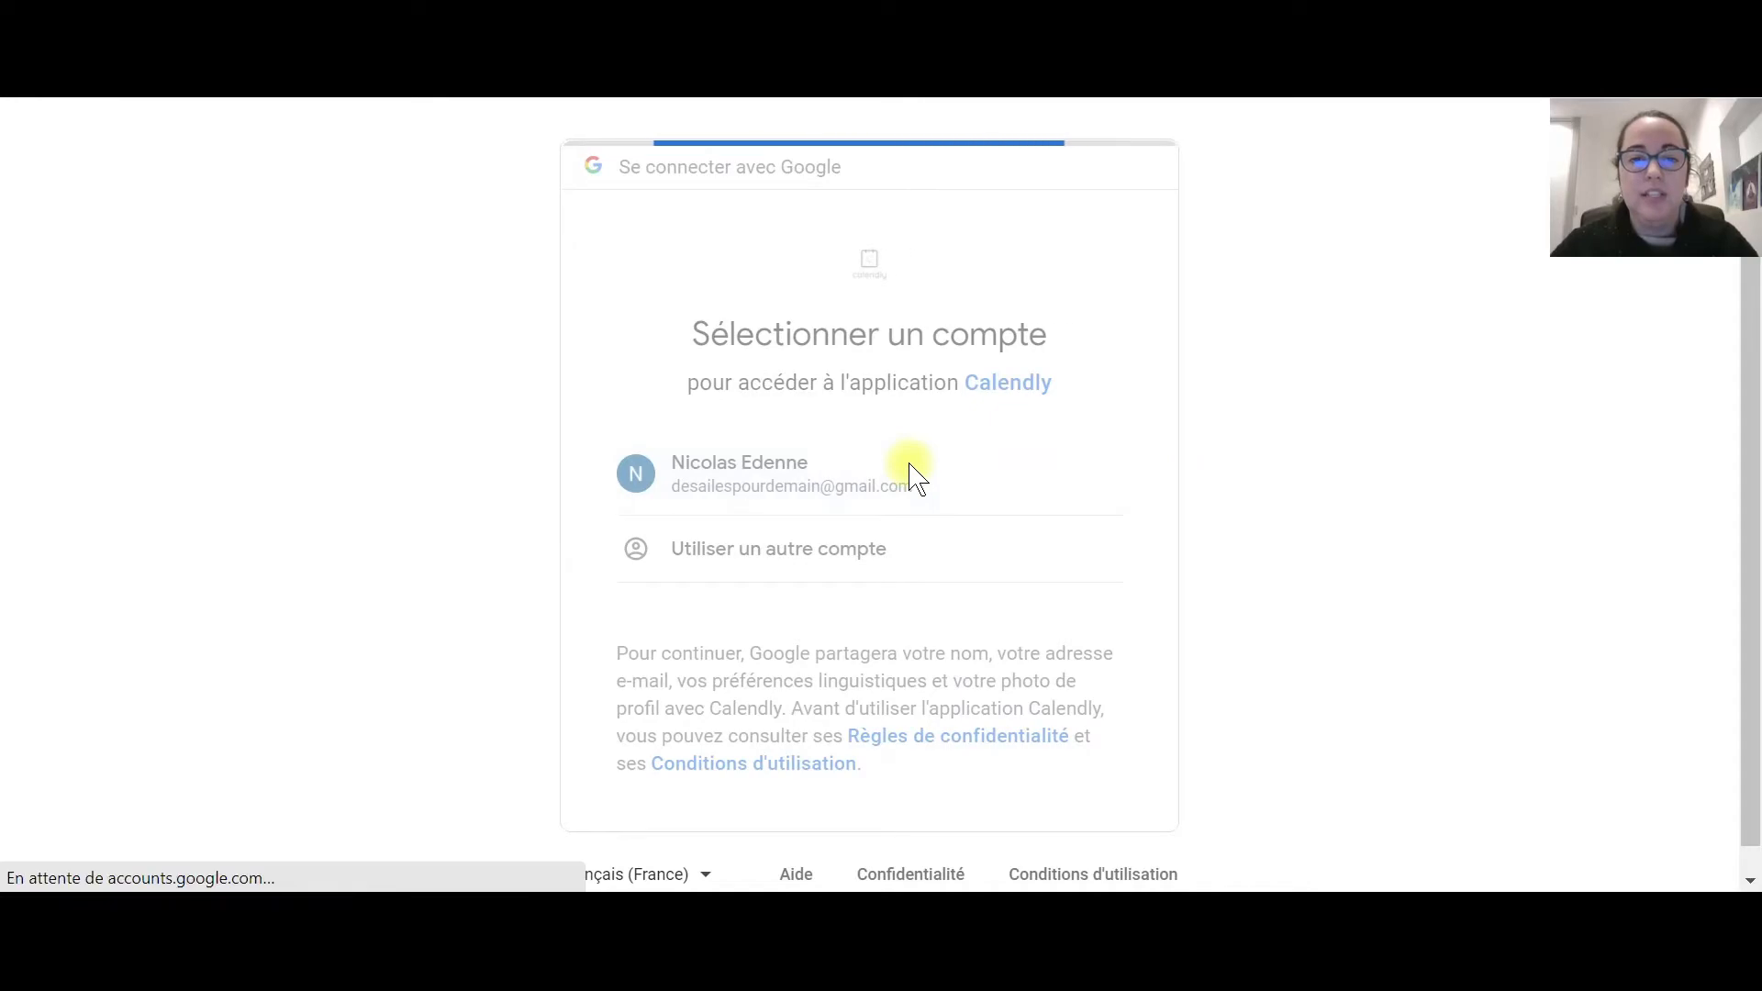
scroll(527, 376, down, 3)
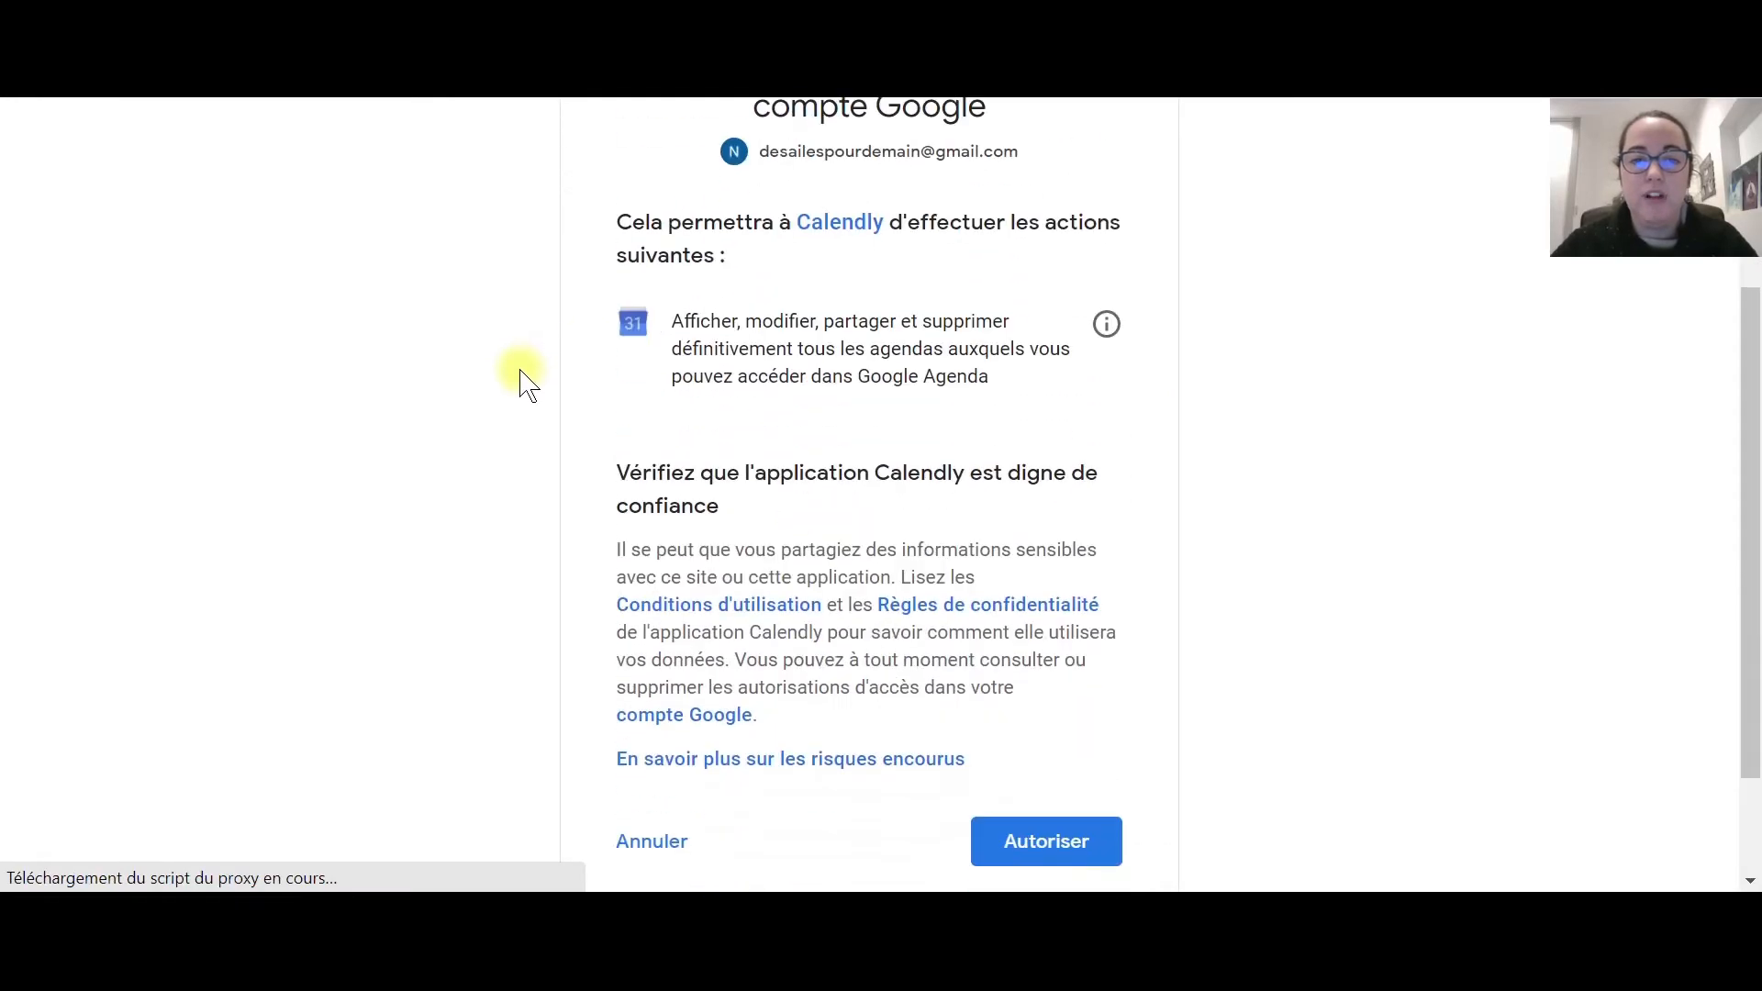
scroll(863, 450, down, 2)
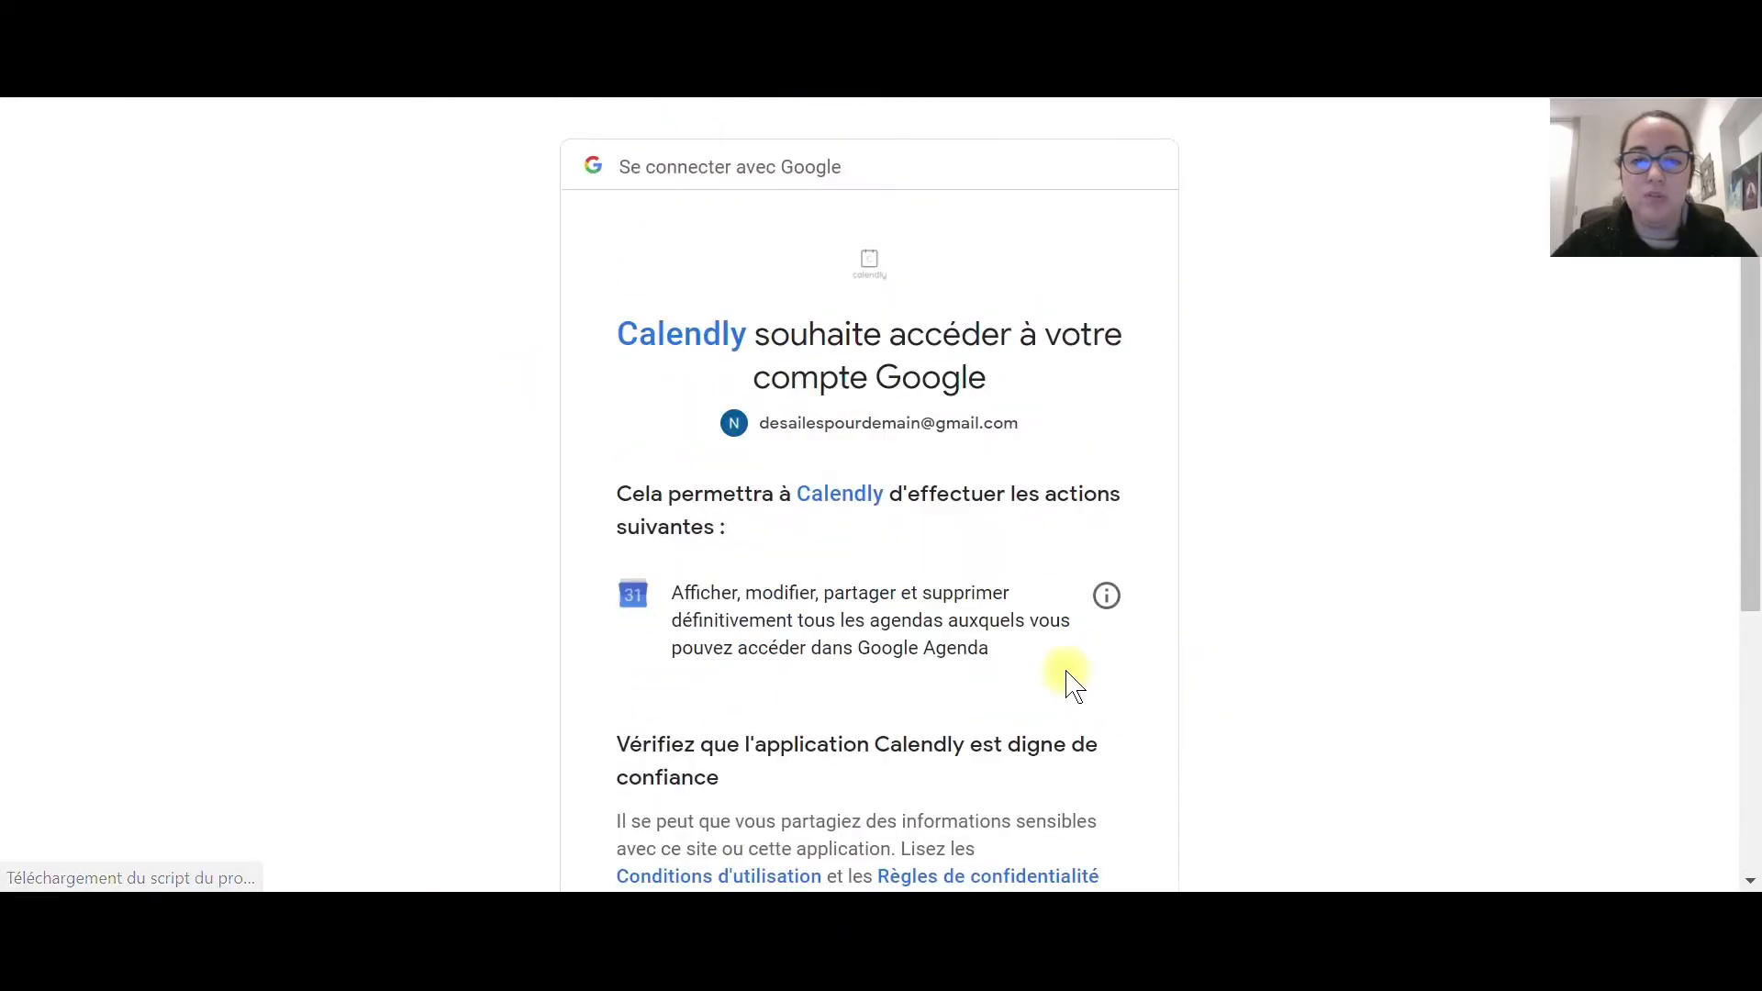
scroll(1081, 689, down, 5)
click(1054, 698)
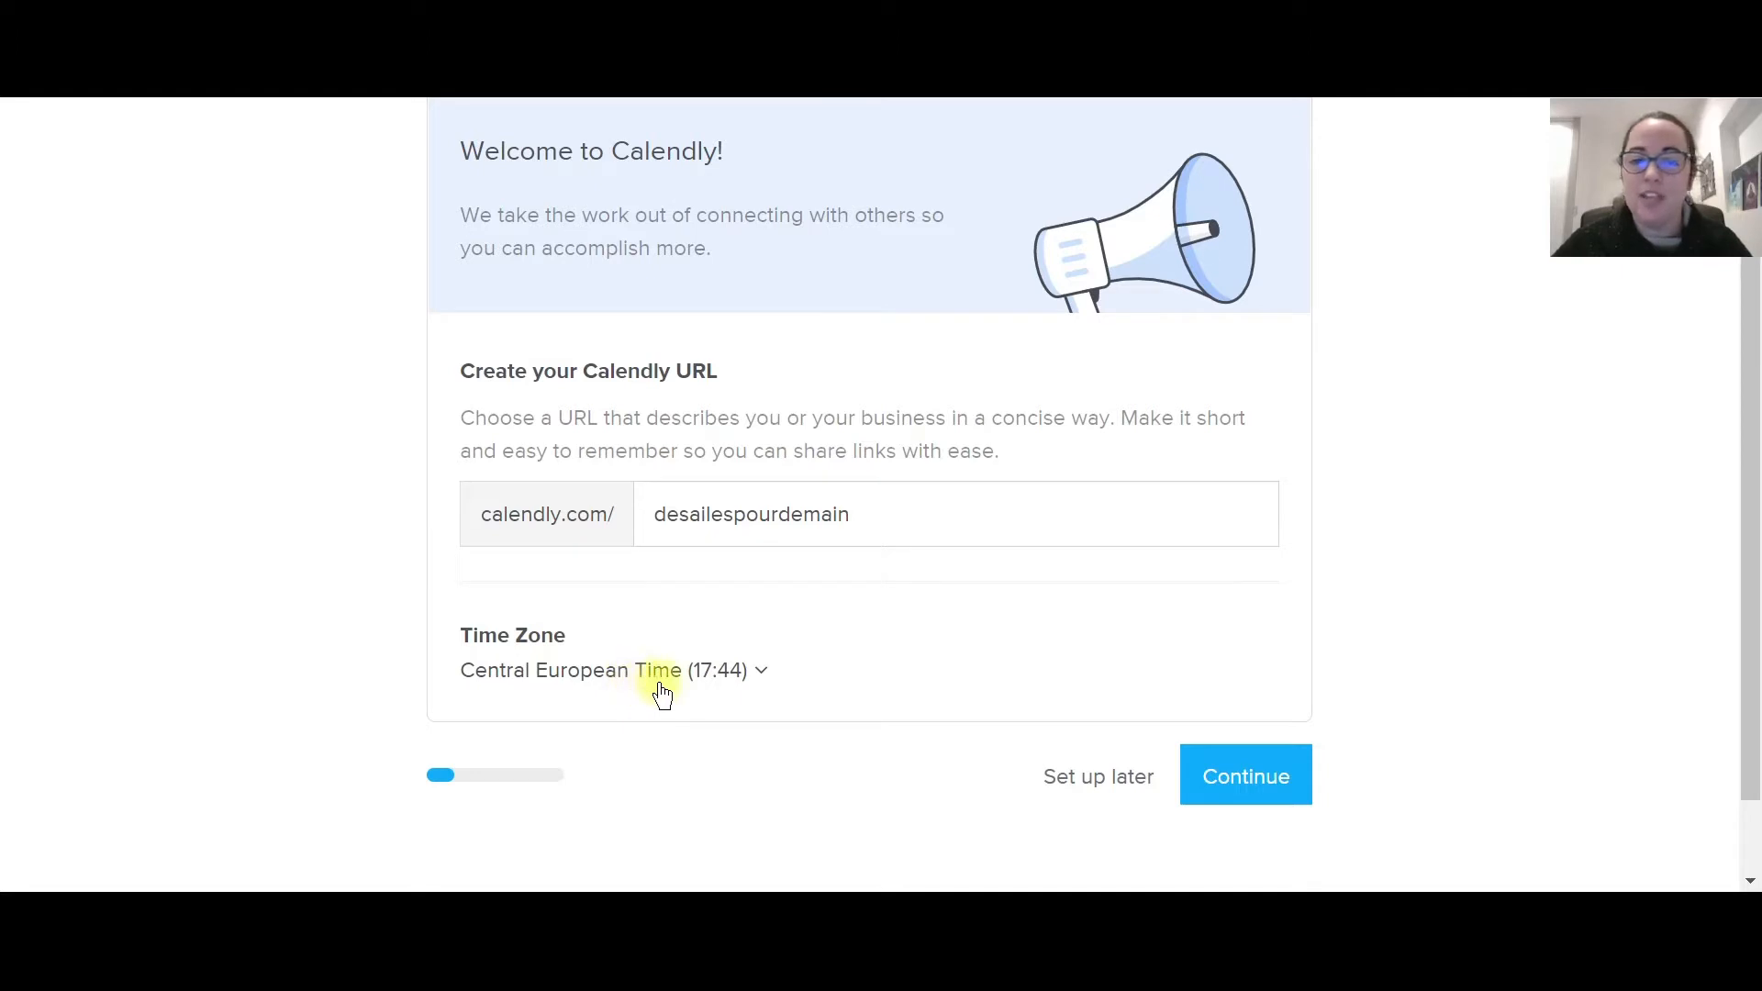
Accept the suggested URL and time zone, and keep the Google Calendar ticked for conflict checks.
click(1251, 762)
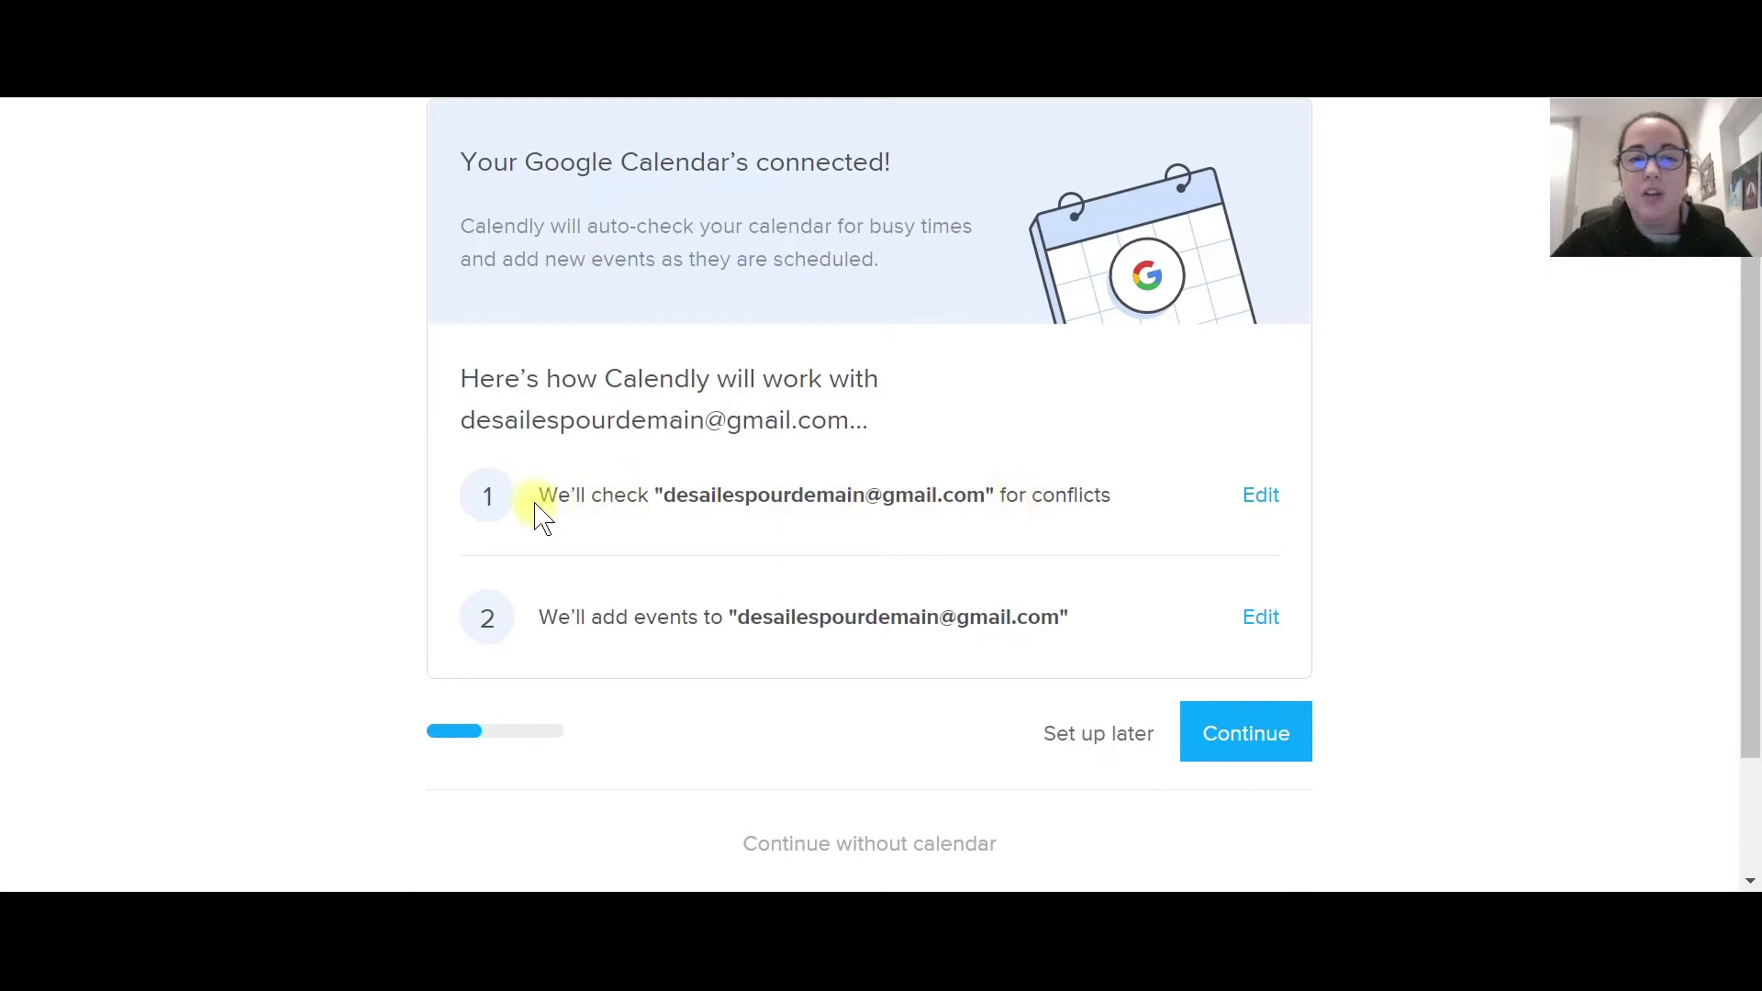
click(1251, 496)
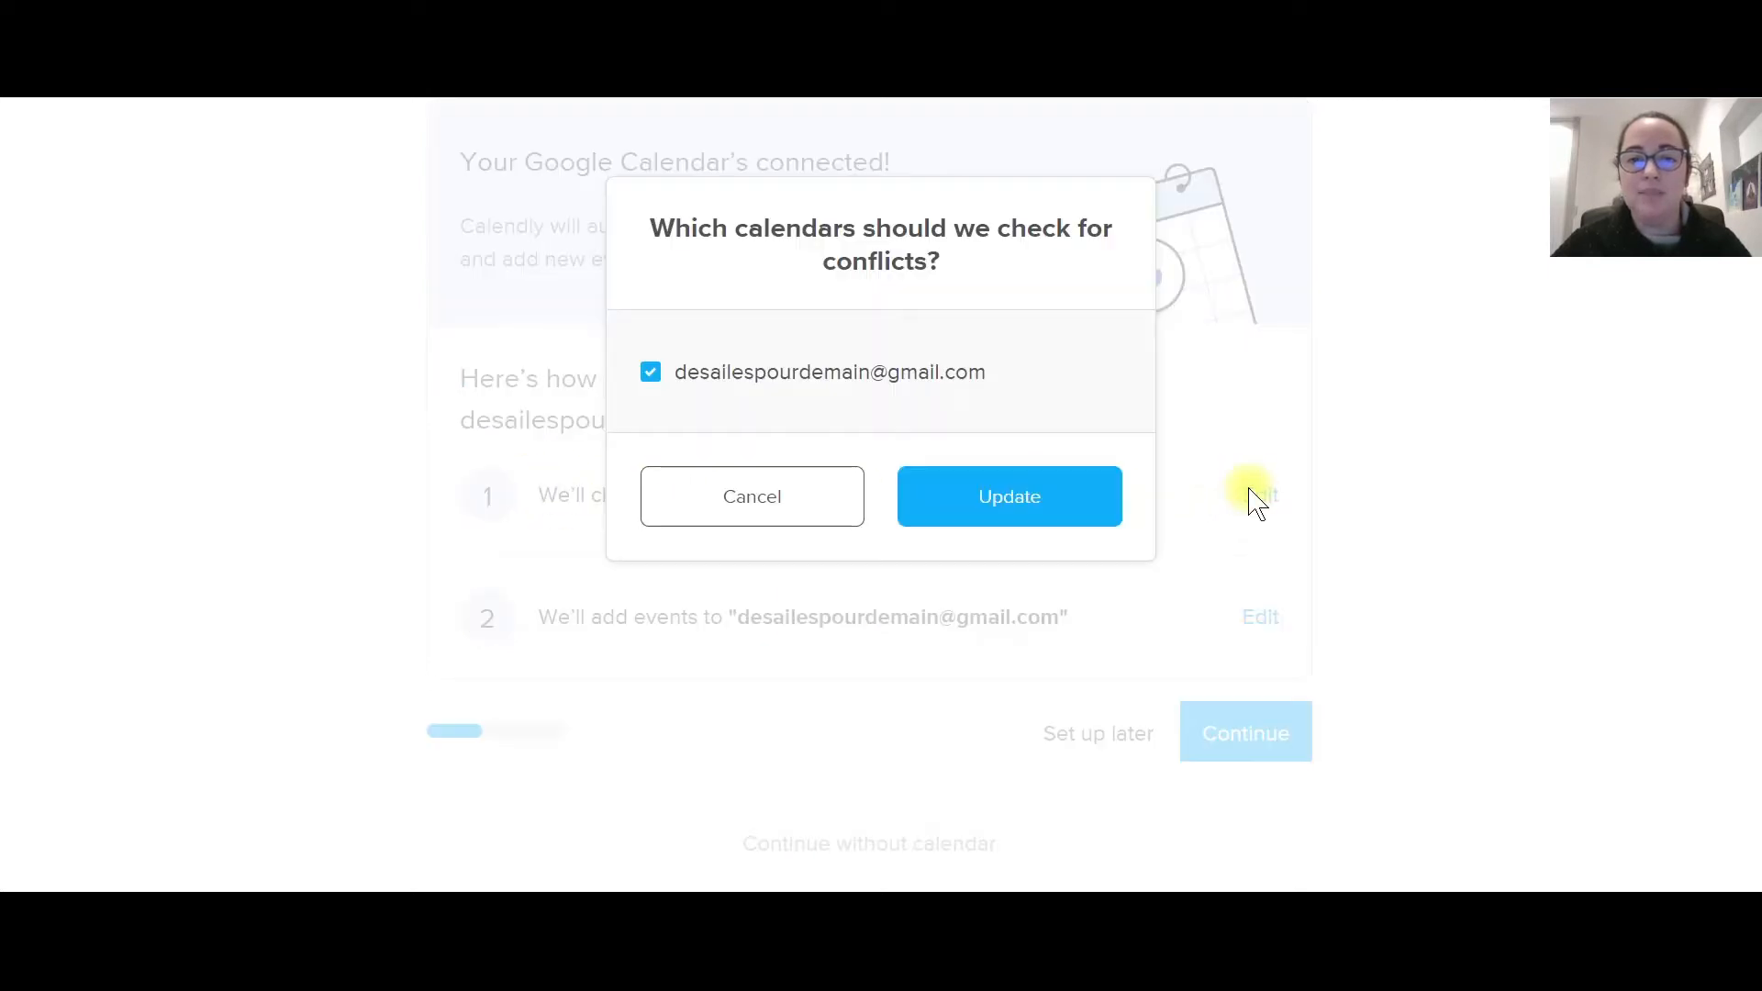
click(1047, 508)
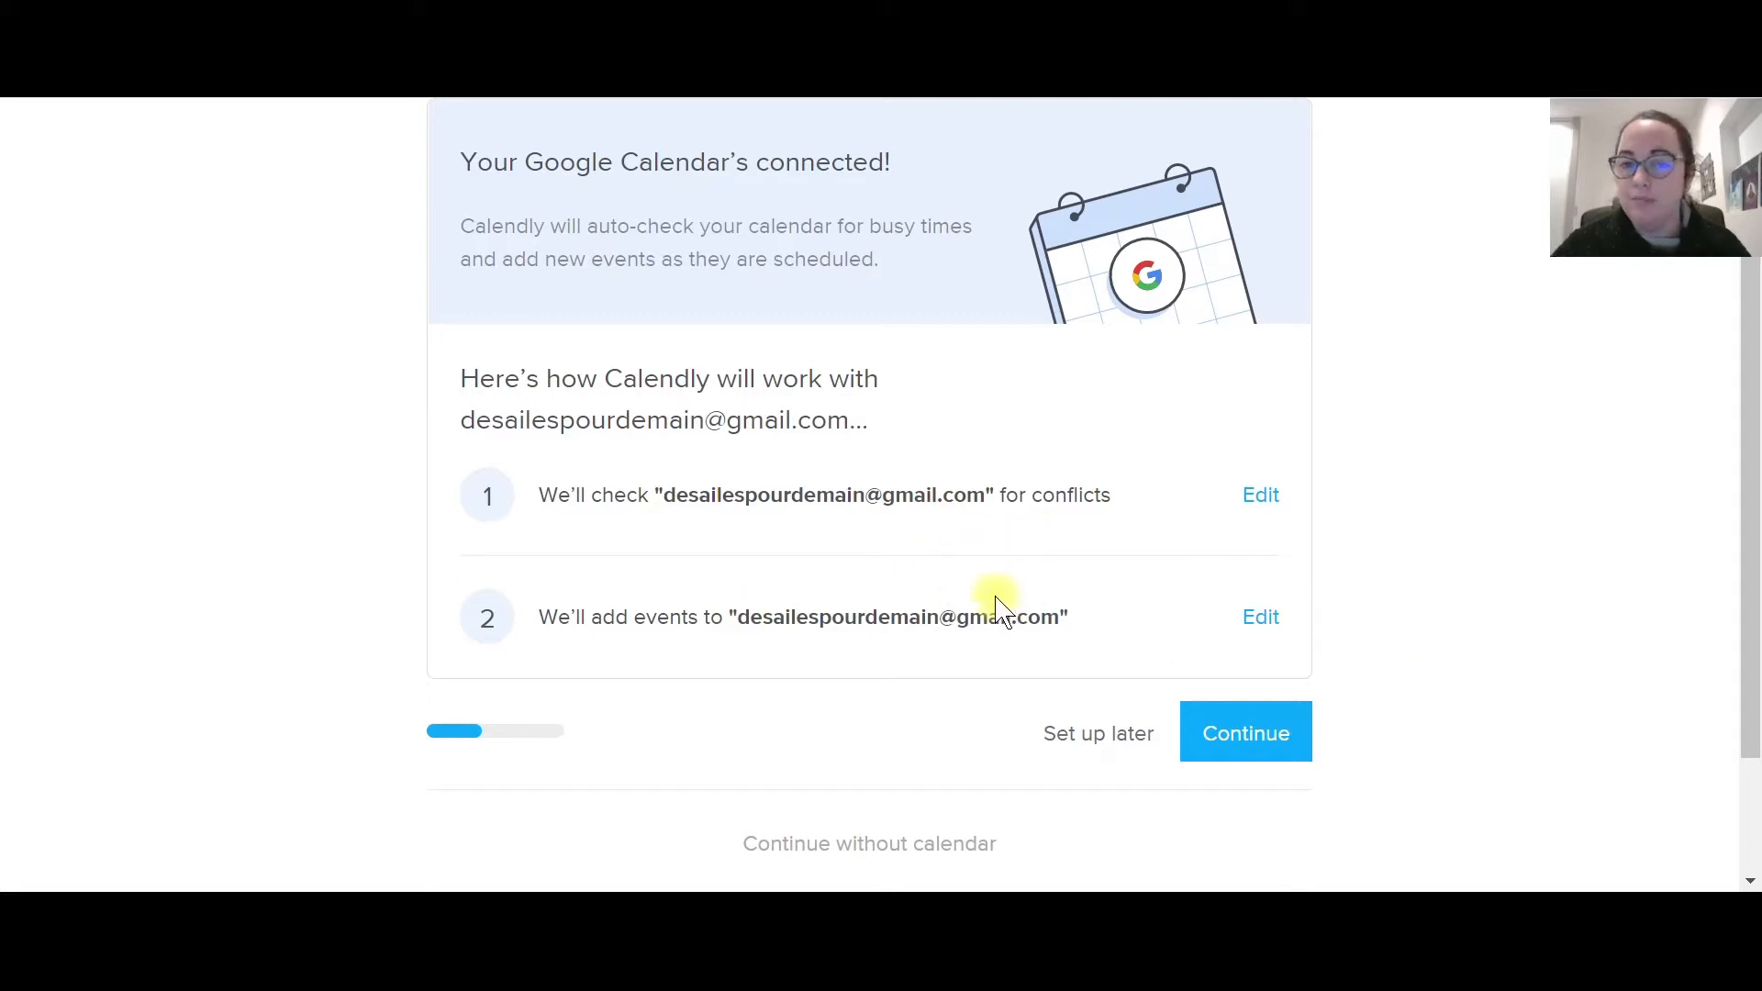
Keep the available days as Monday to Friday, leaving Saturday off.
click(1270, 751)
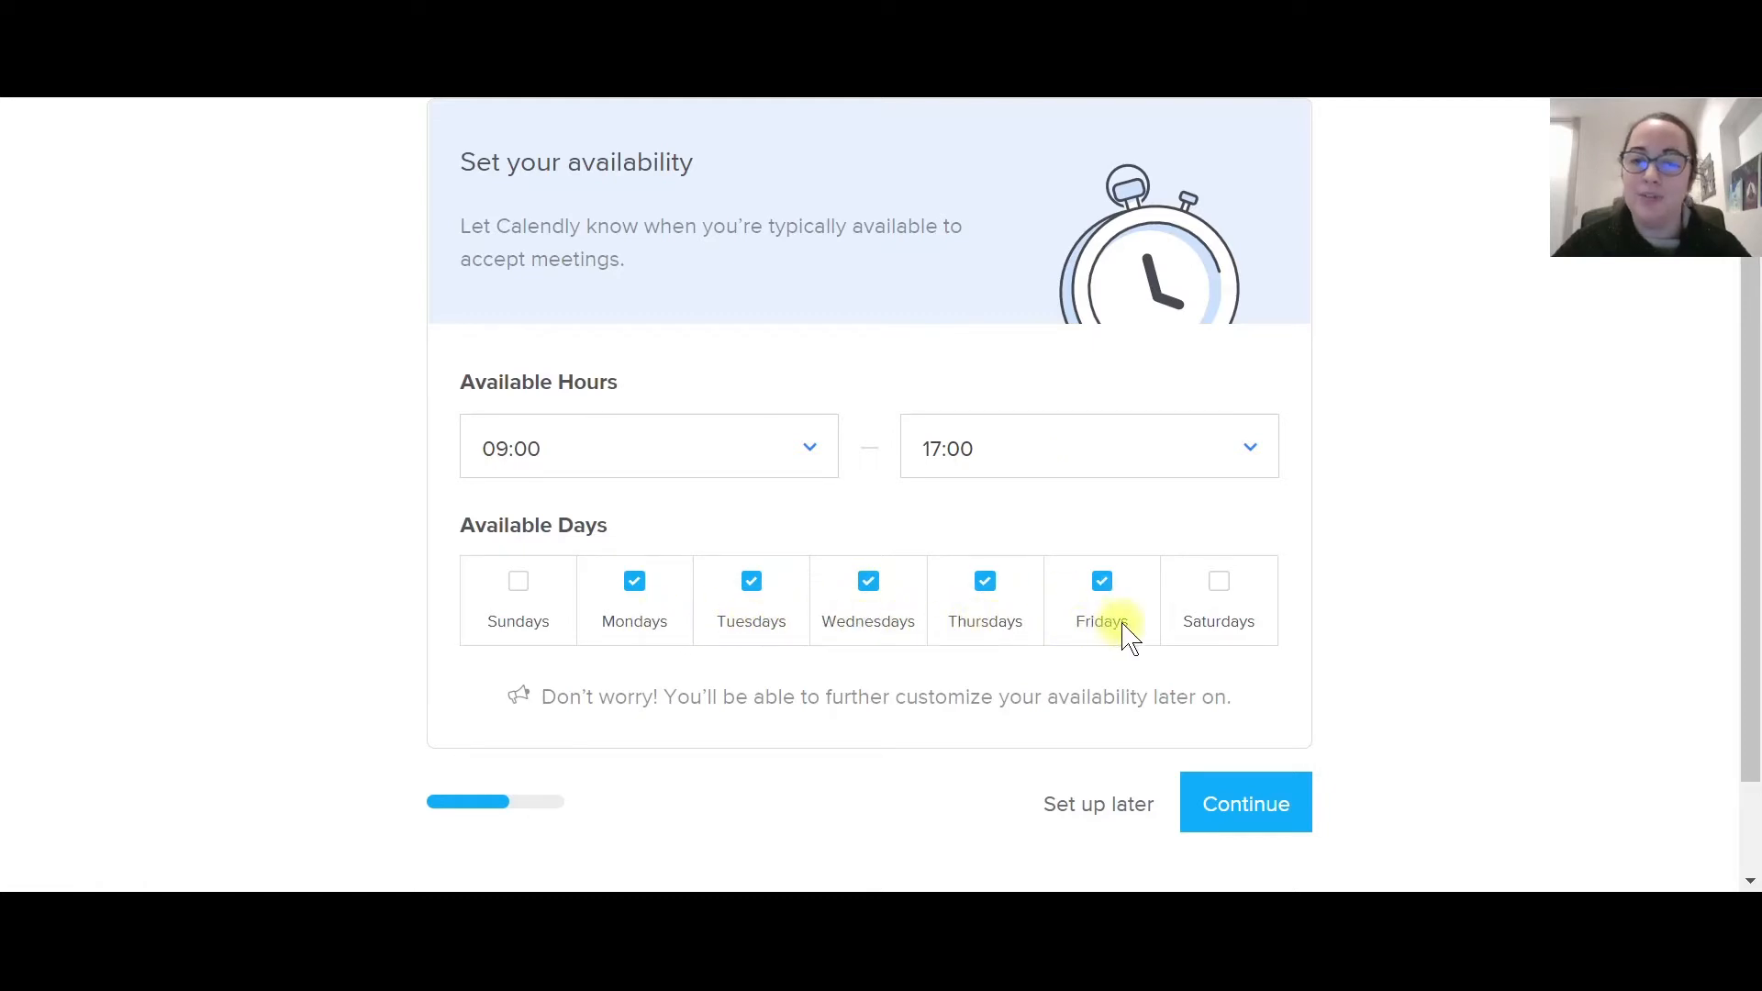
click(1220, 590)
click(1220, 591)
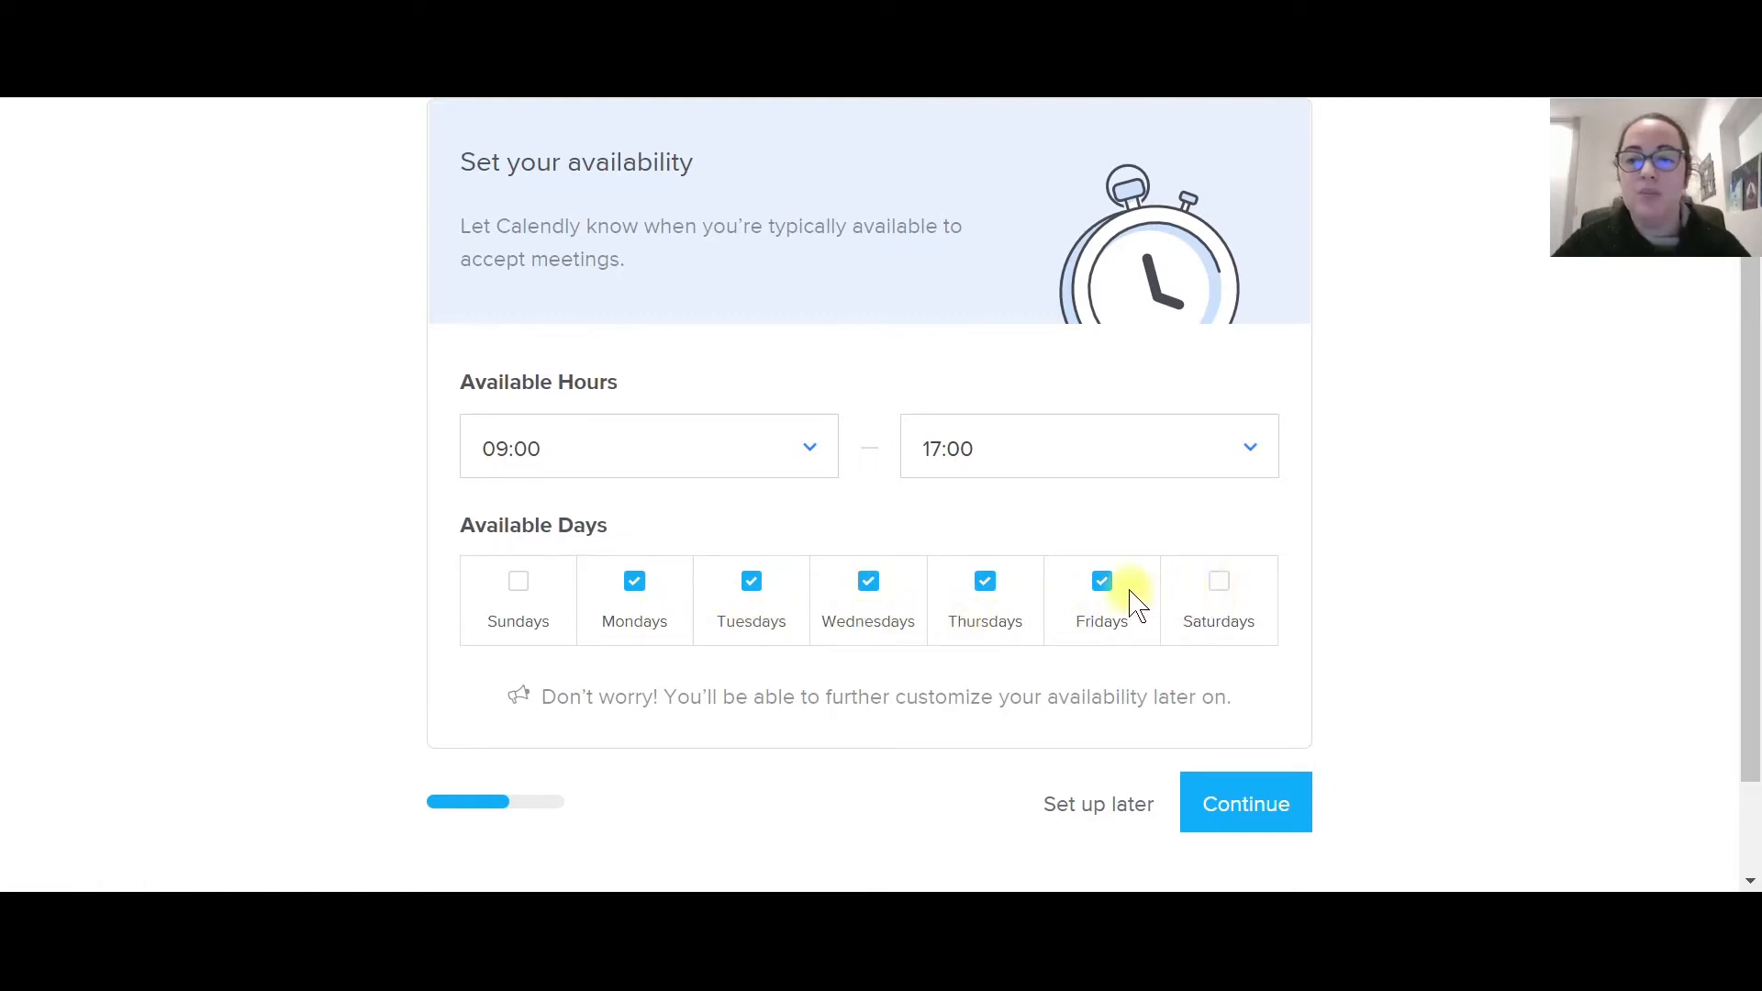
click(998, 587)
click(999, 588)
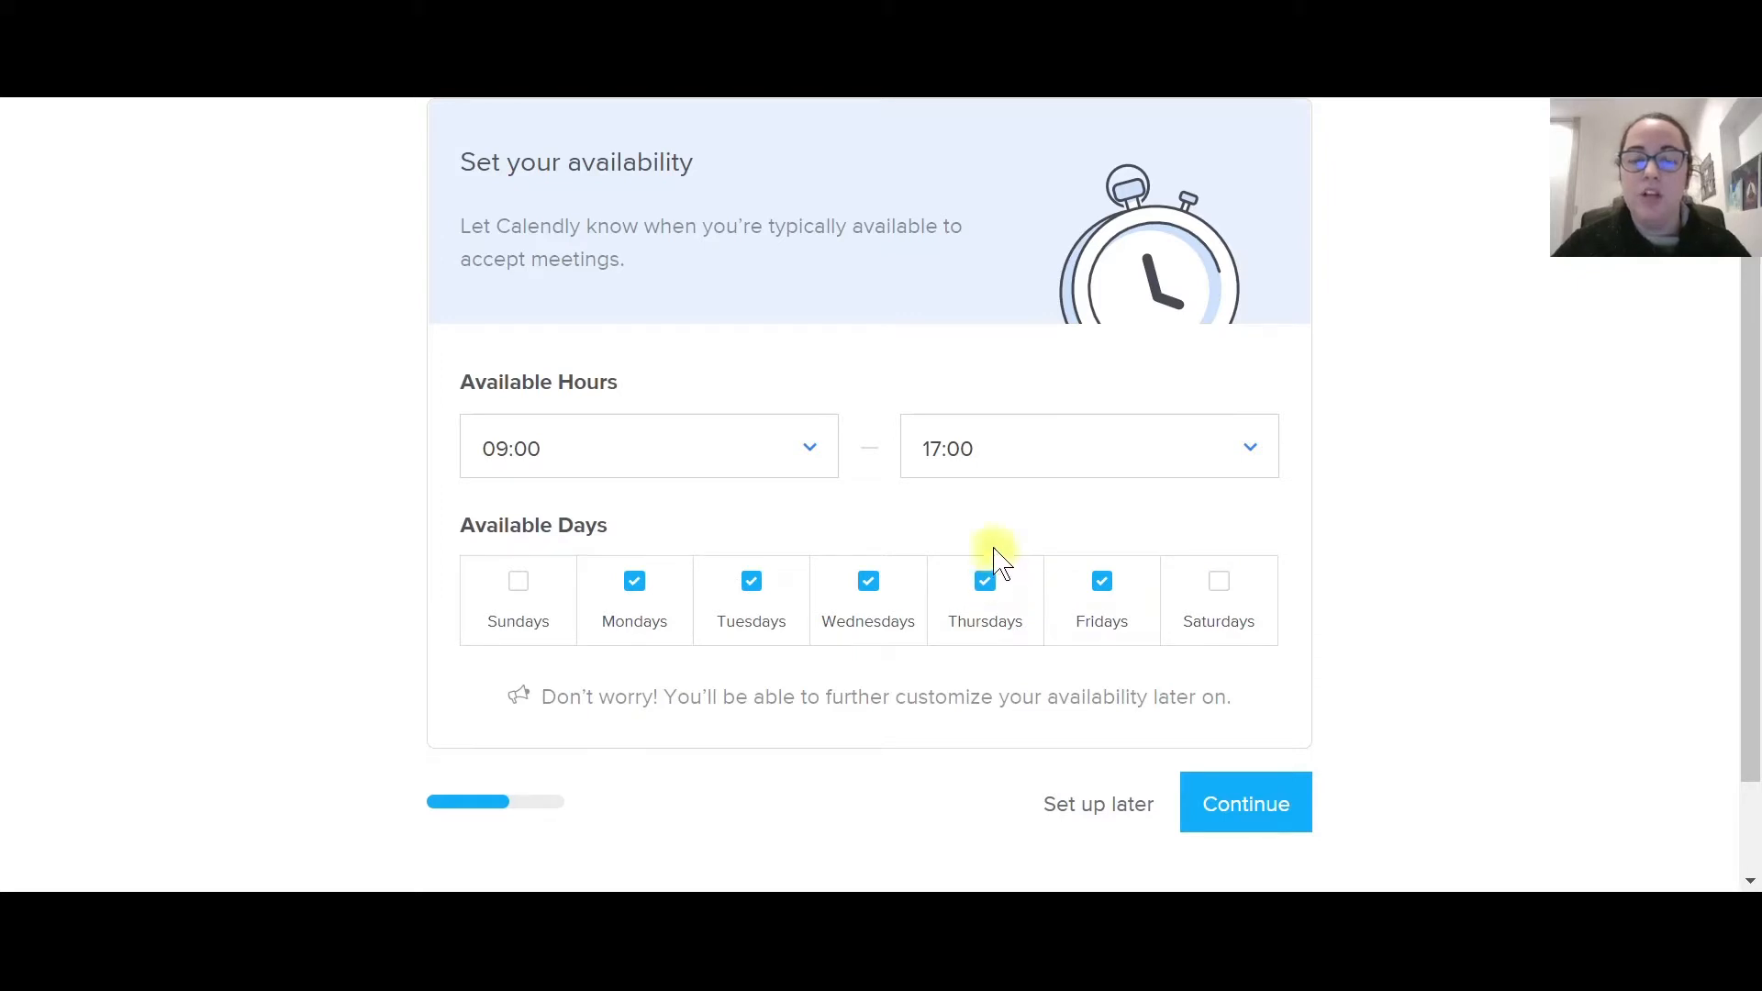
Set the availability hours to 09:00–17:00 after briefly trying a 12:00 end time.
click(979, 477)
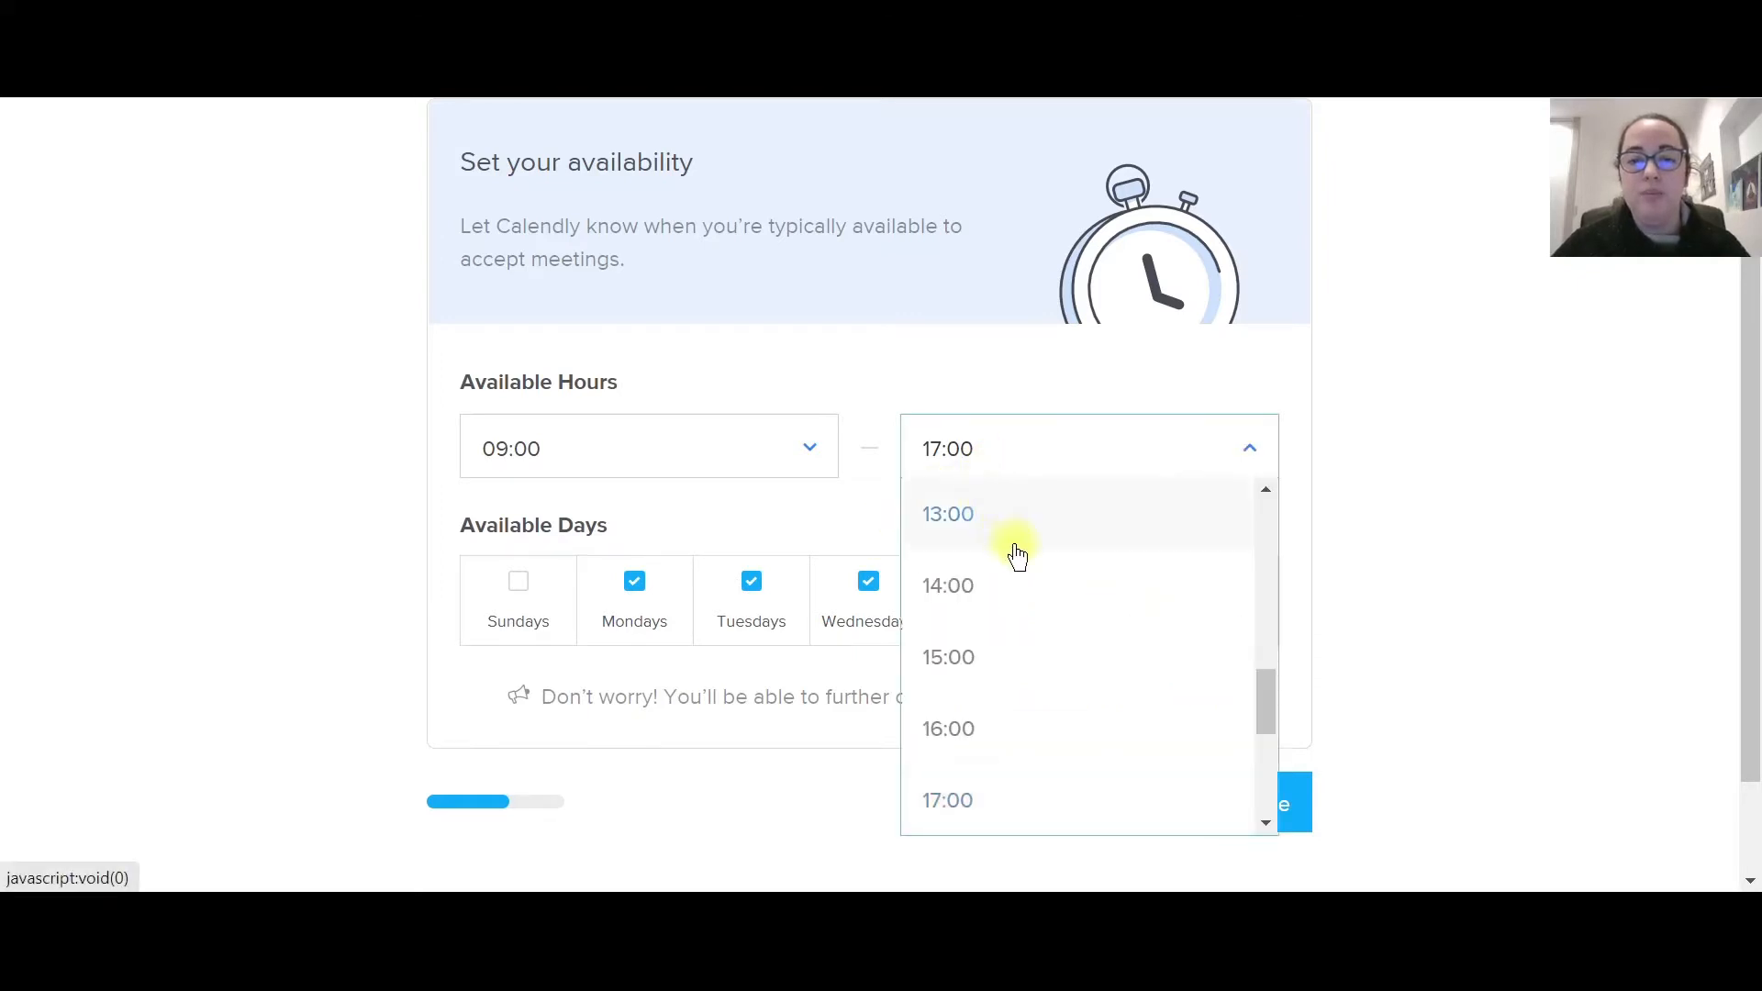
scroll(1013, 553, up, 5)
scroll(1017, 554, down, 7)
scroll(1015, 551, up, 2)
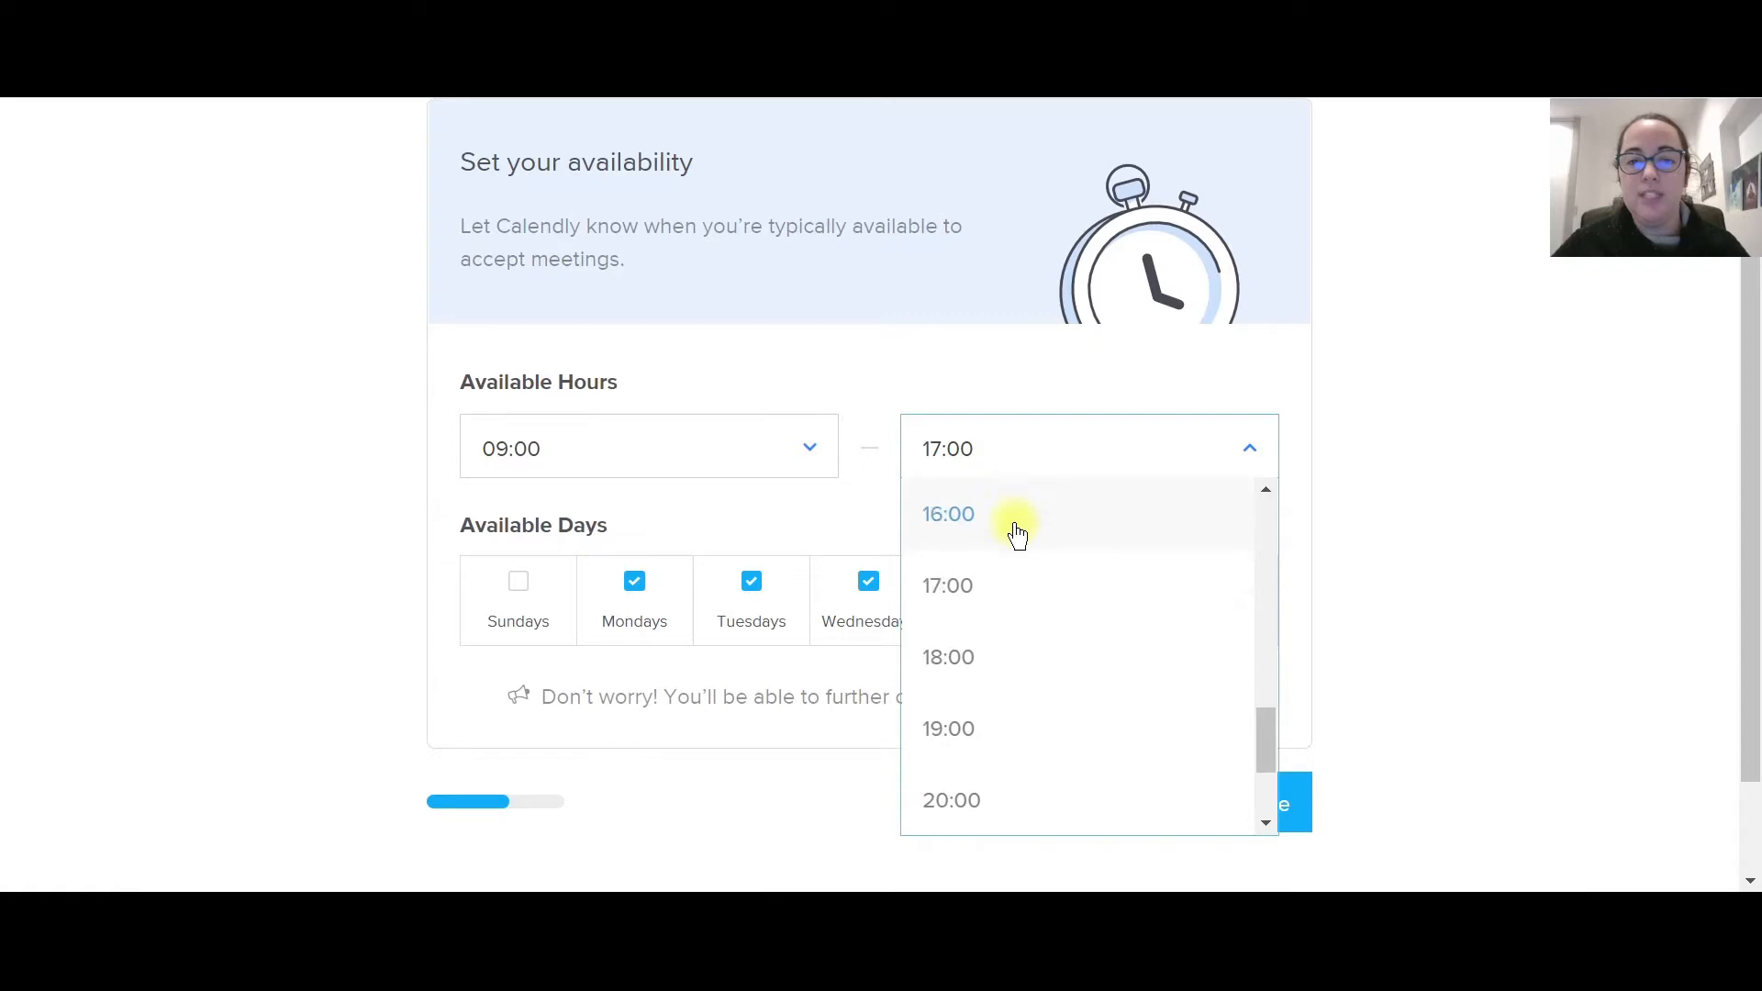
scroll(1014, 532, up, 1)
click(1003, 513)
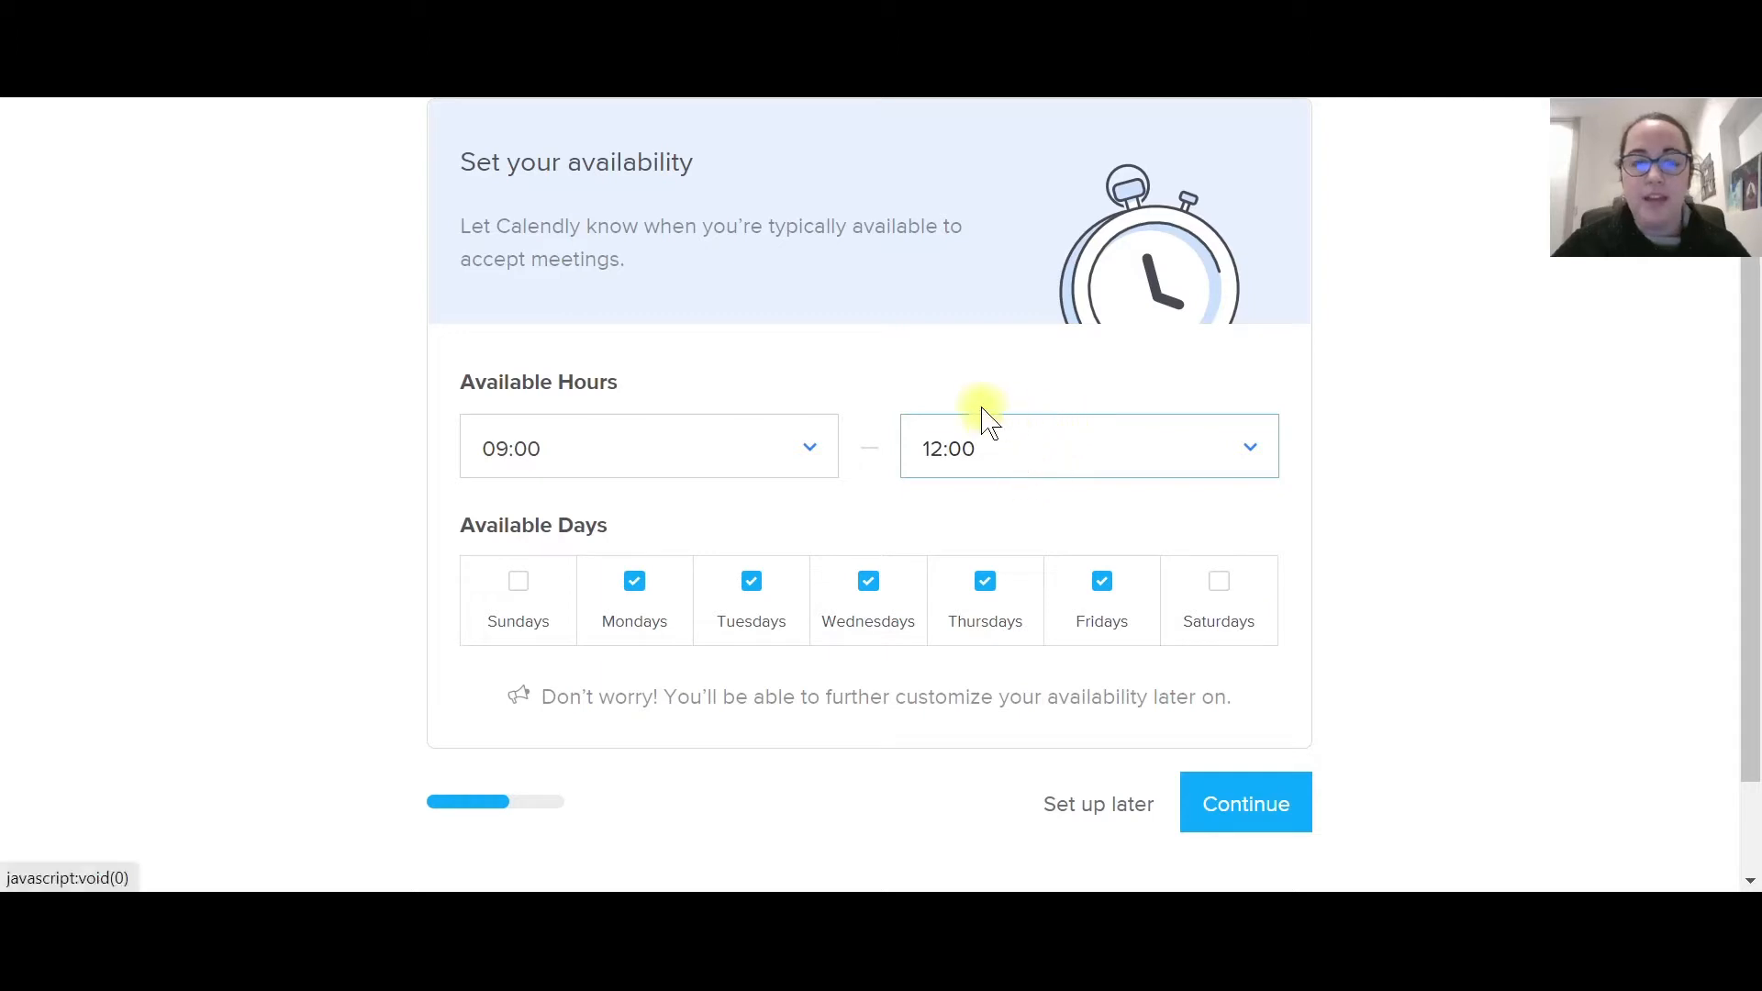
click(1049, 458)
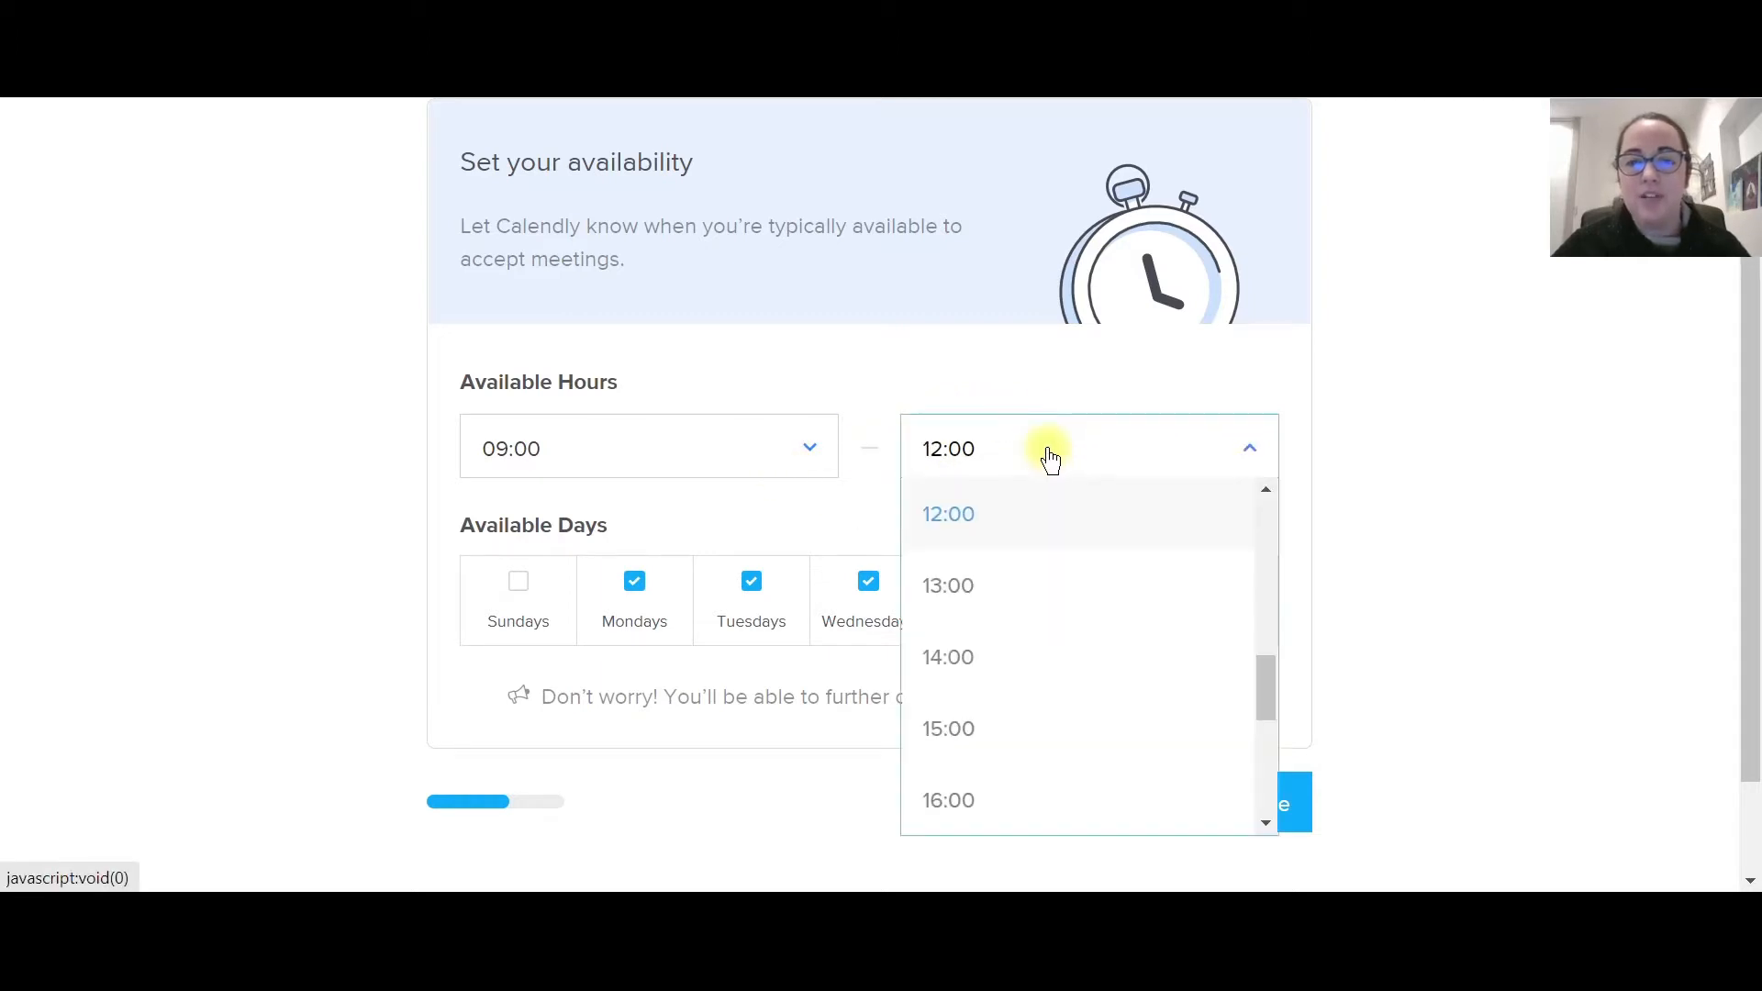
click(1051, 458)
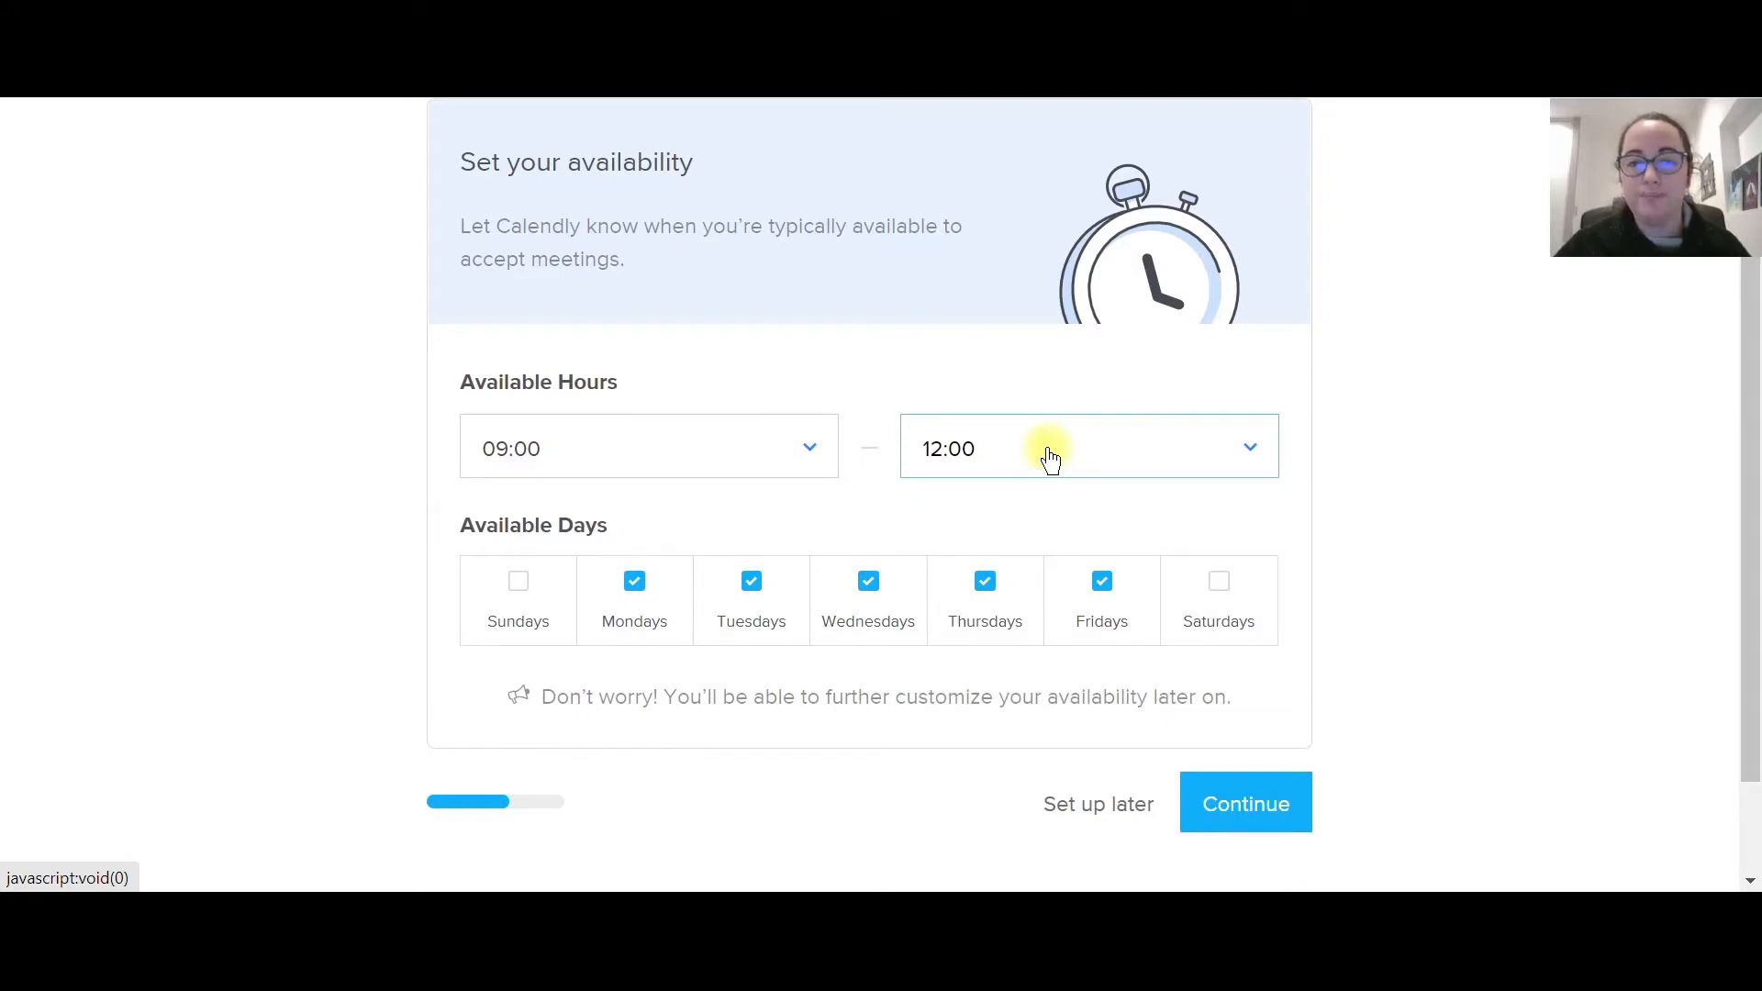
click(1051, 458)
scroll(1046, 550, down, 3)
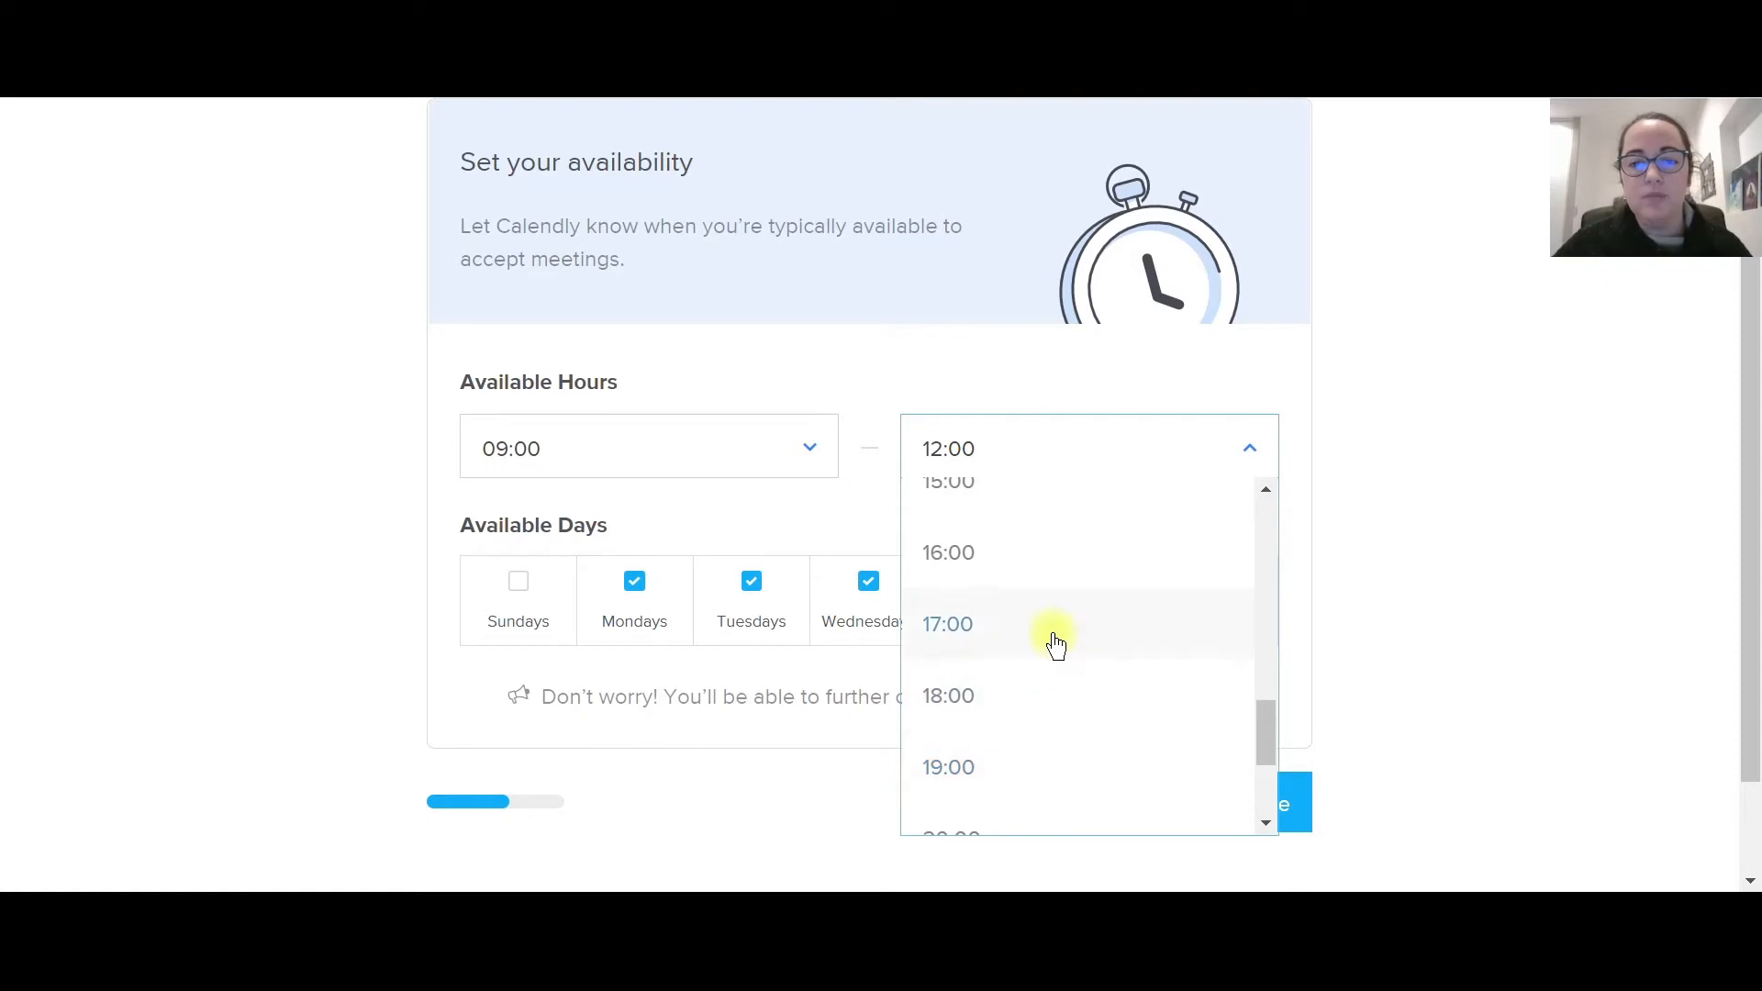
click(1050, 637)
Save availability, choose the Leader + Entrepreneur role and finish onboarding.
click(1286, 806)
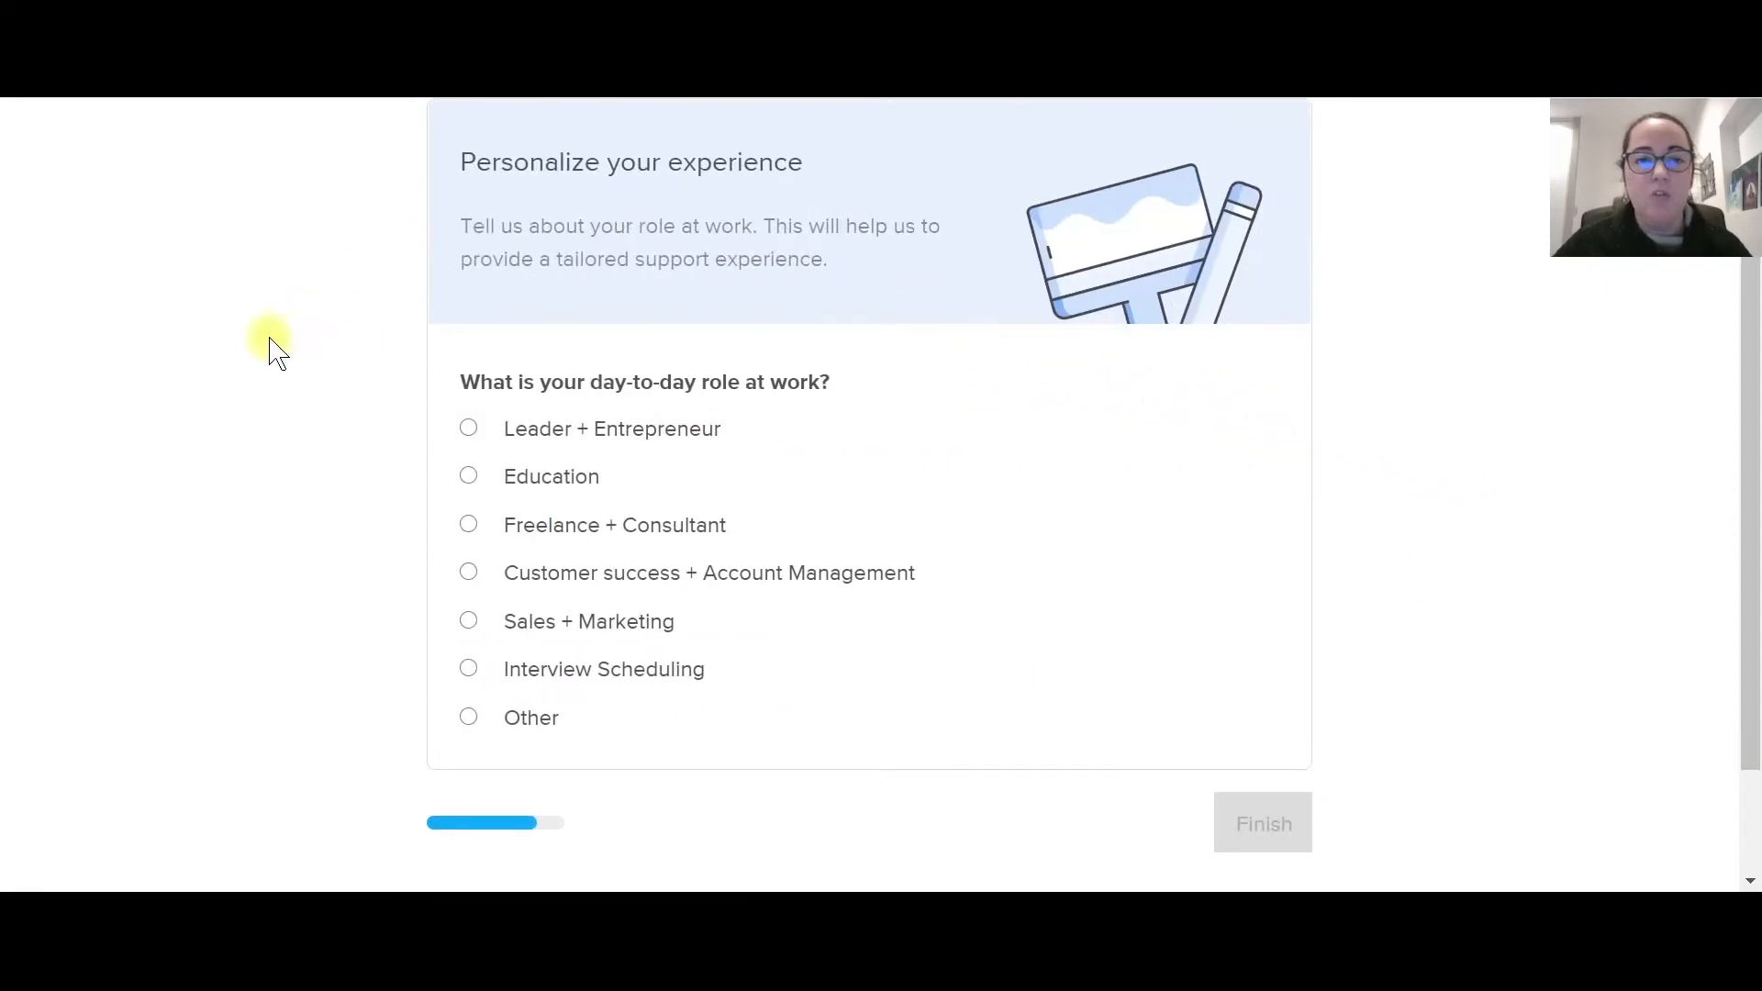
click(468, 428)
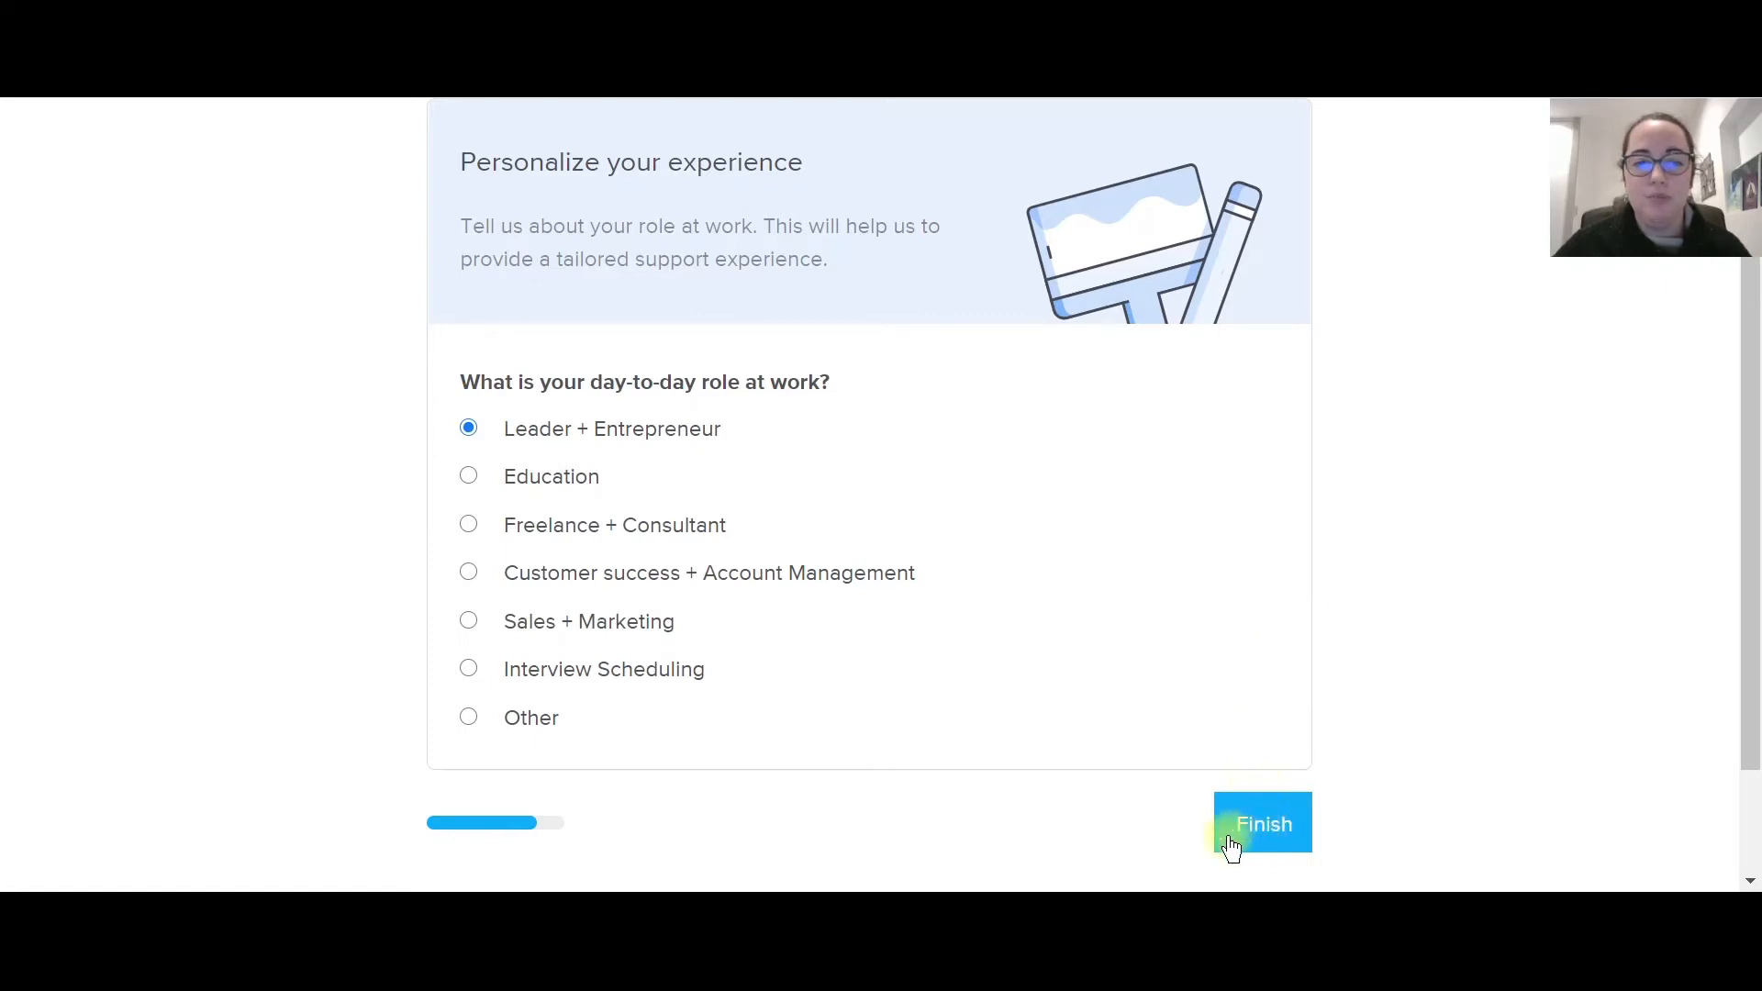
click(1270, 842)
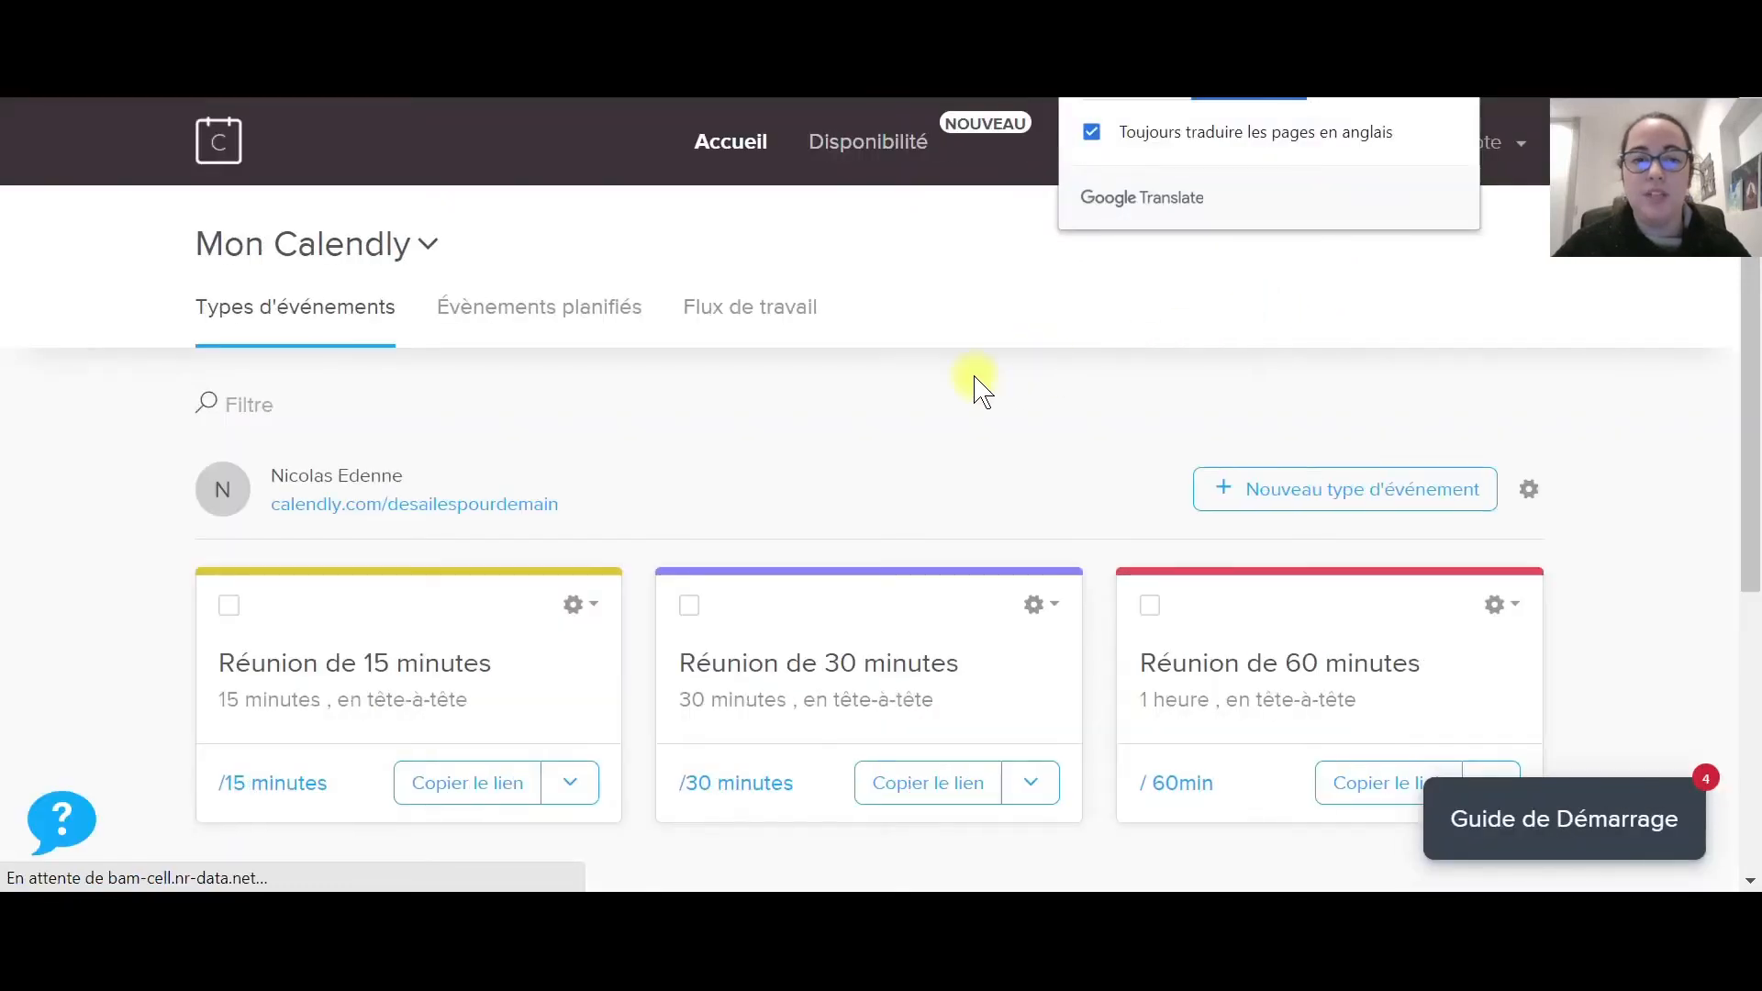
Look at the 30-minute meeting type, return to the list, and select then deselect its card.
scroll(20, 492, down, 2)
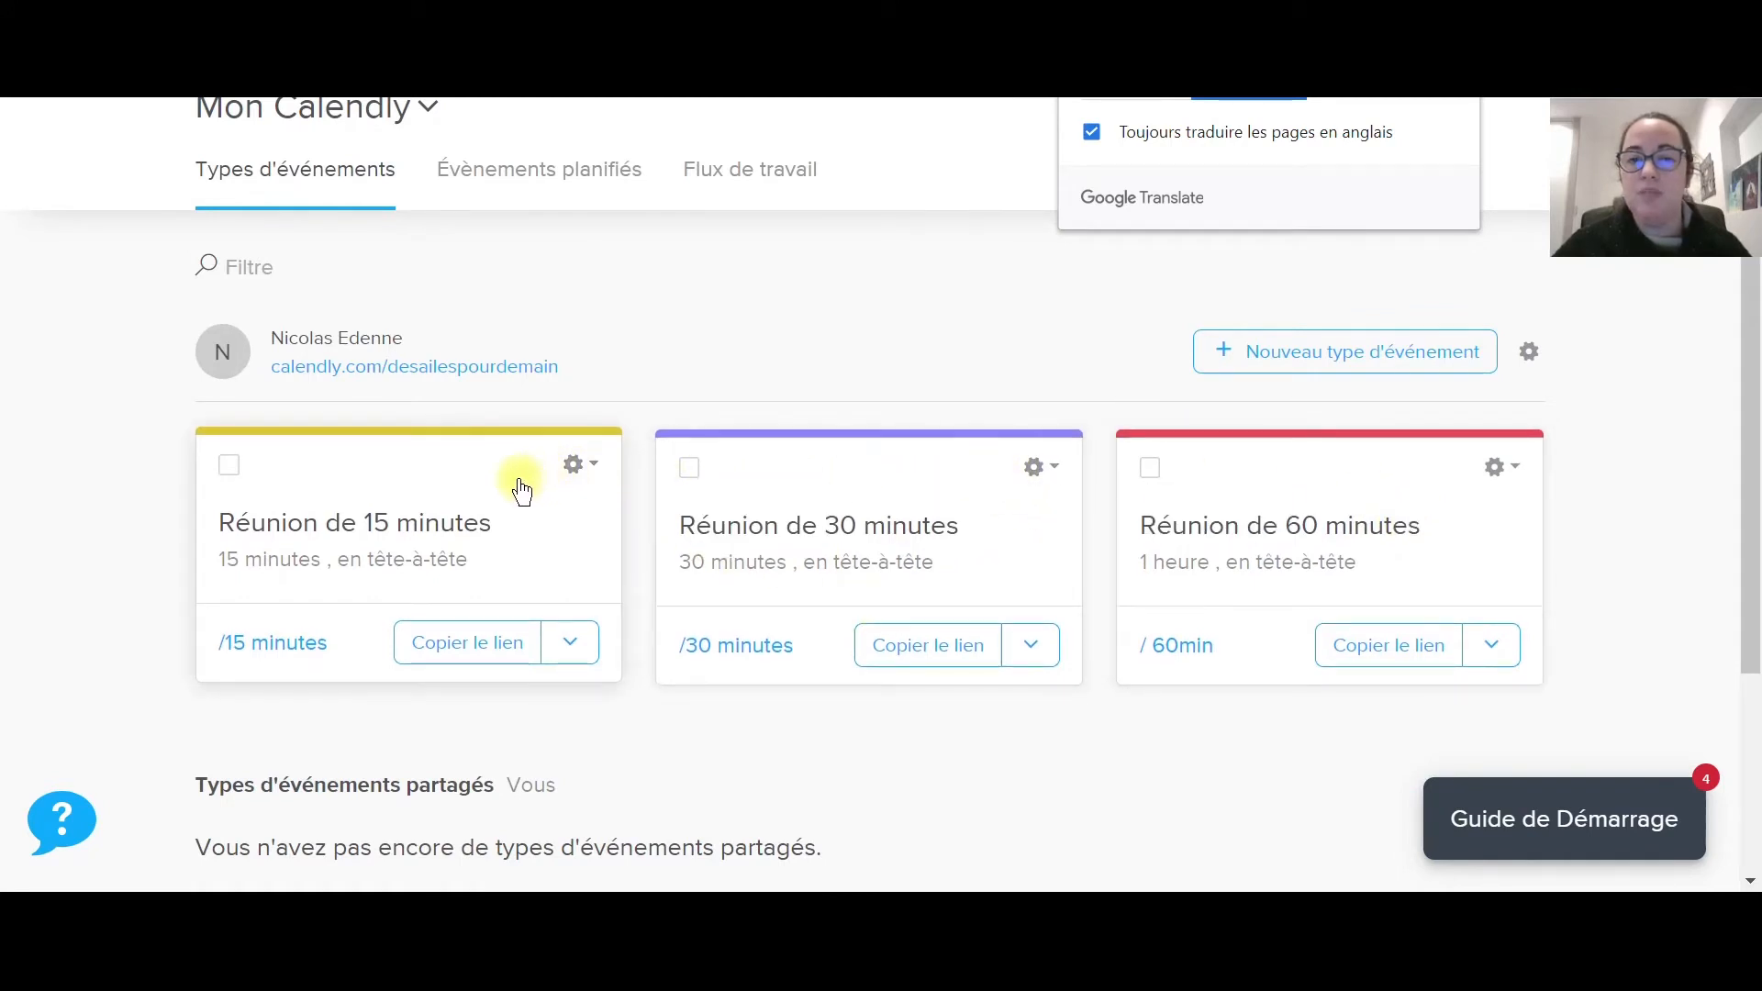
click(806, 554)
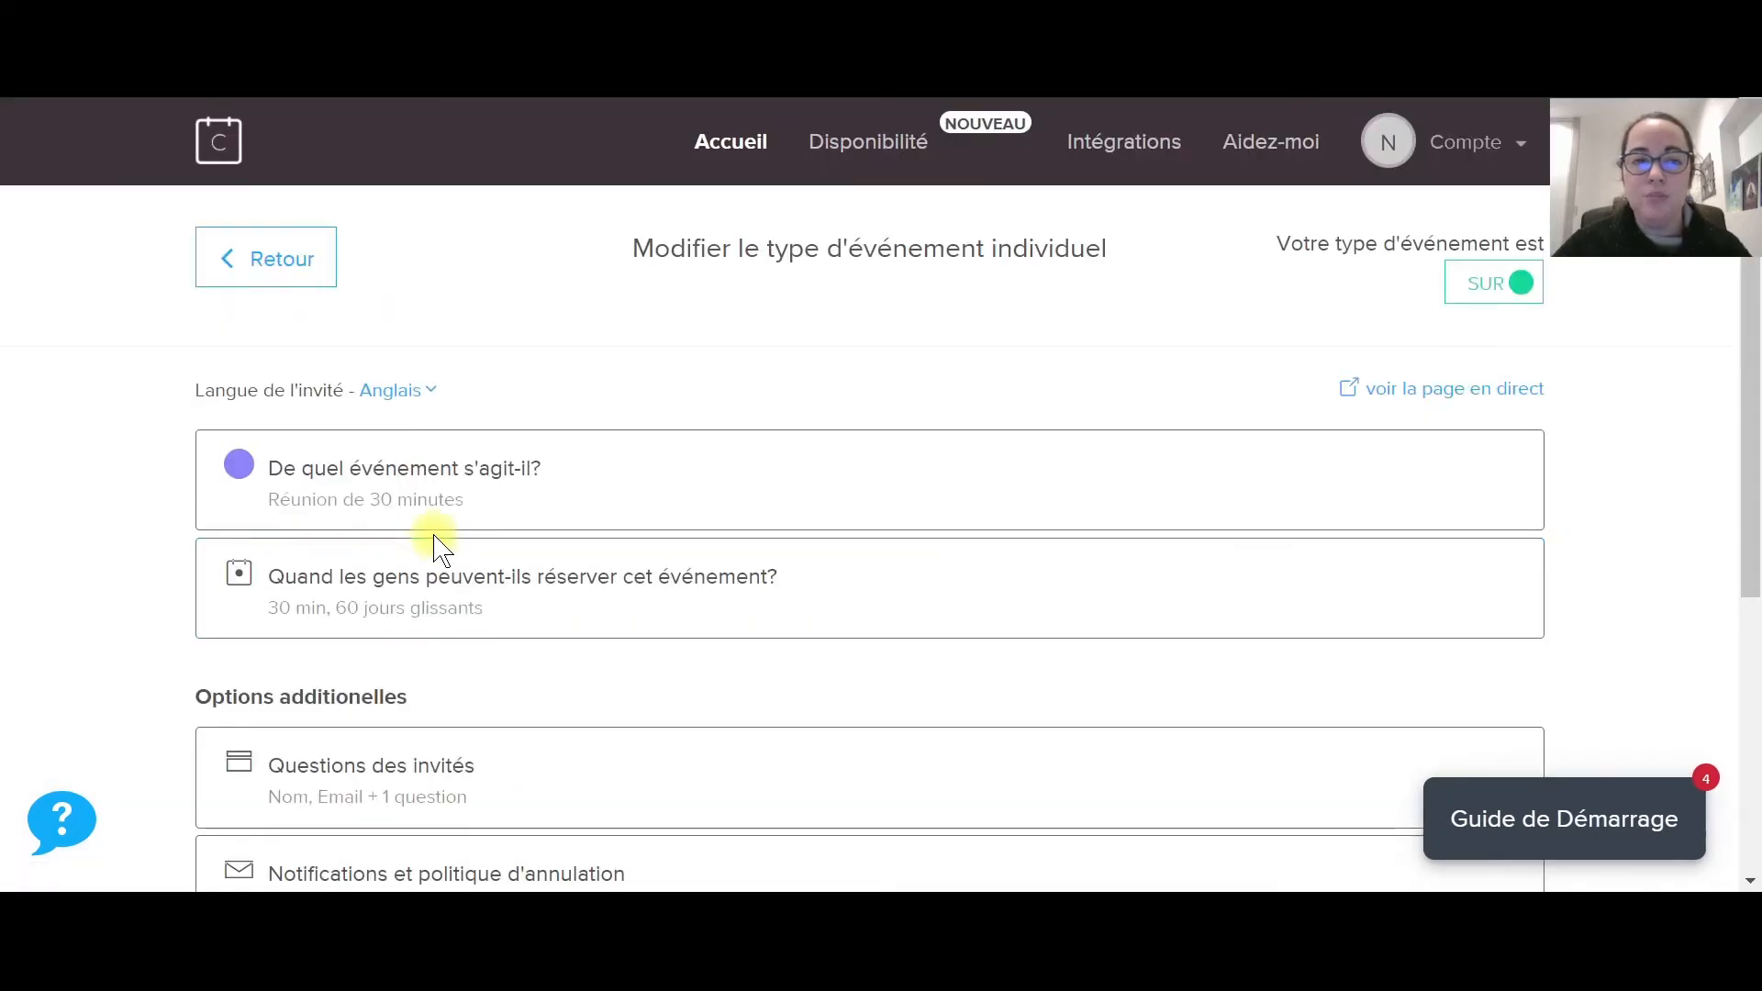
click(268, 260)
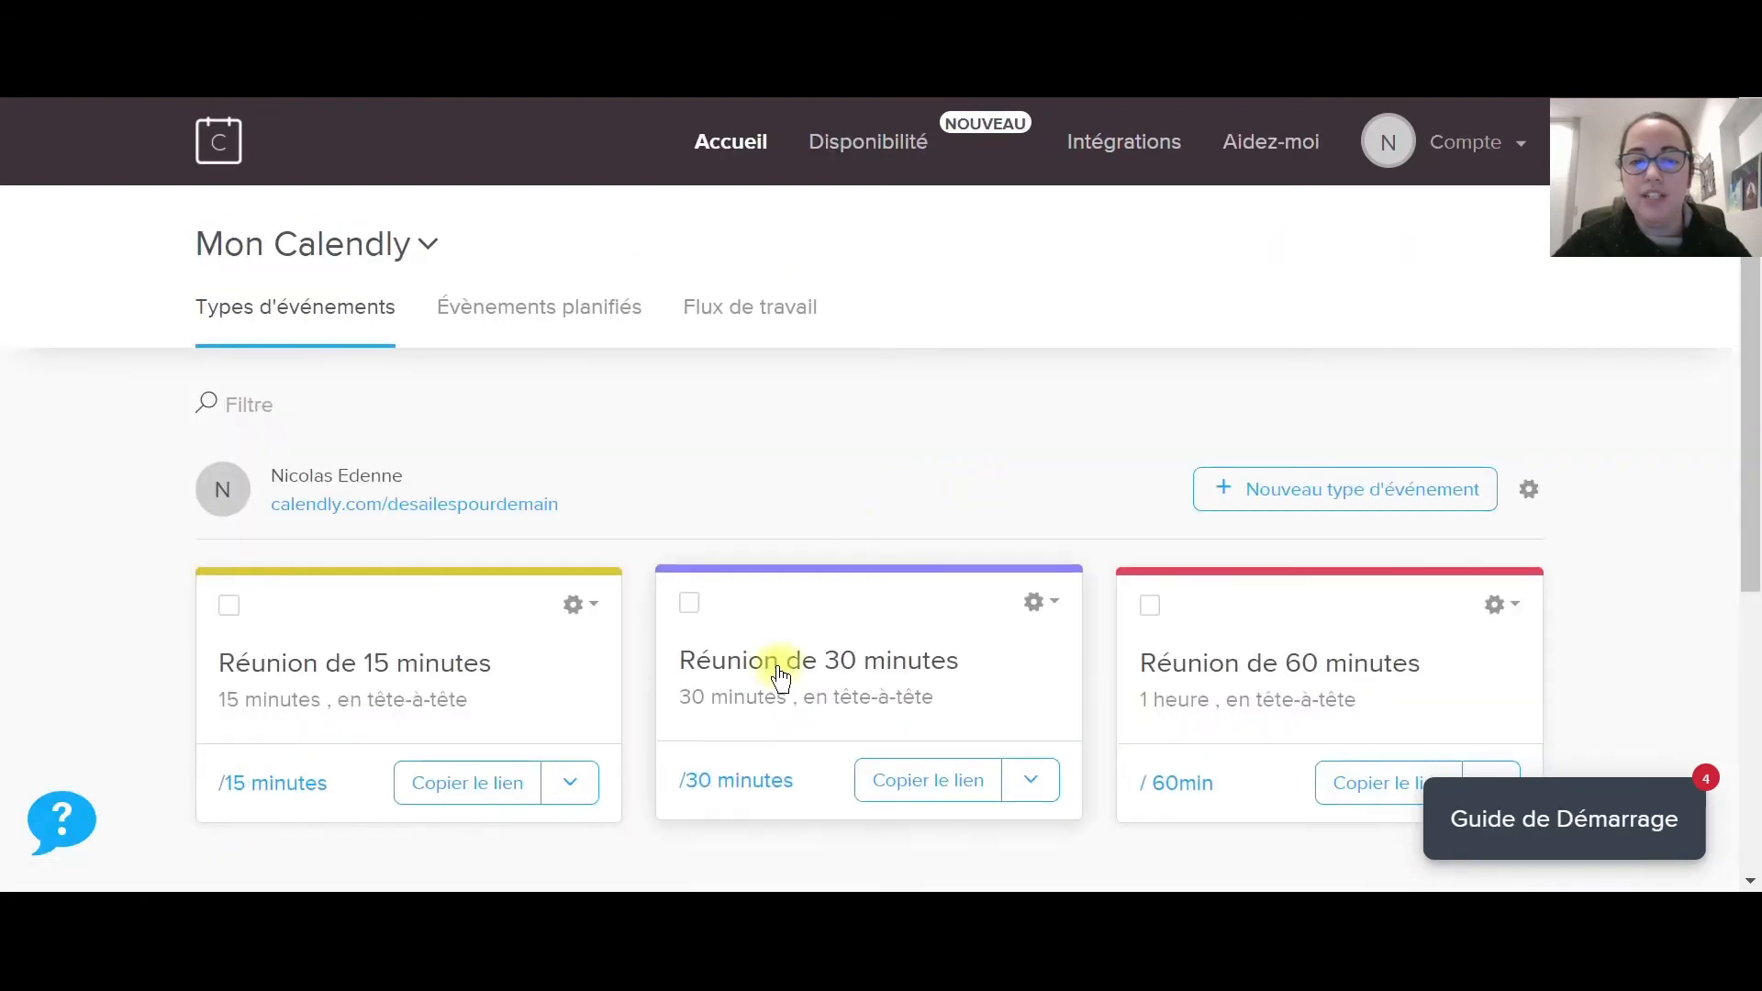
scroll(779, 592, down, 2)
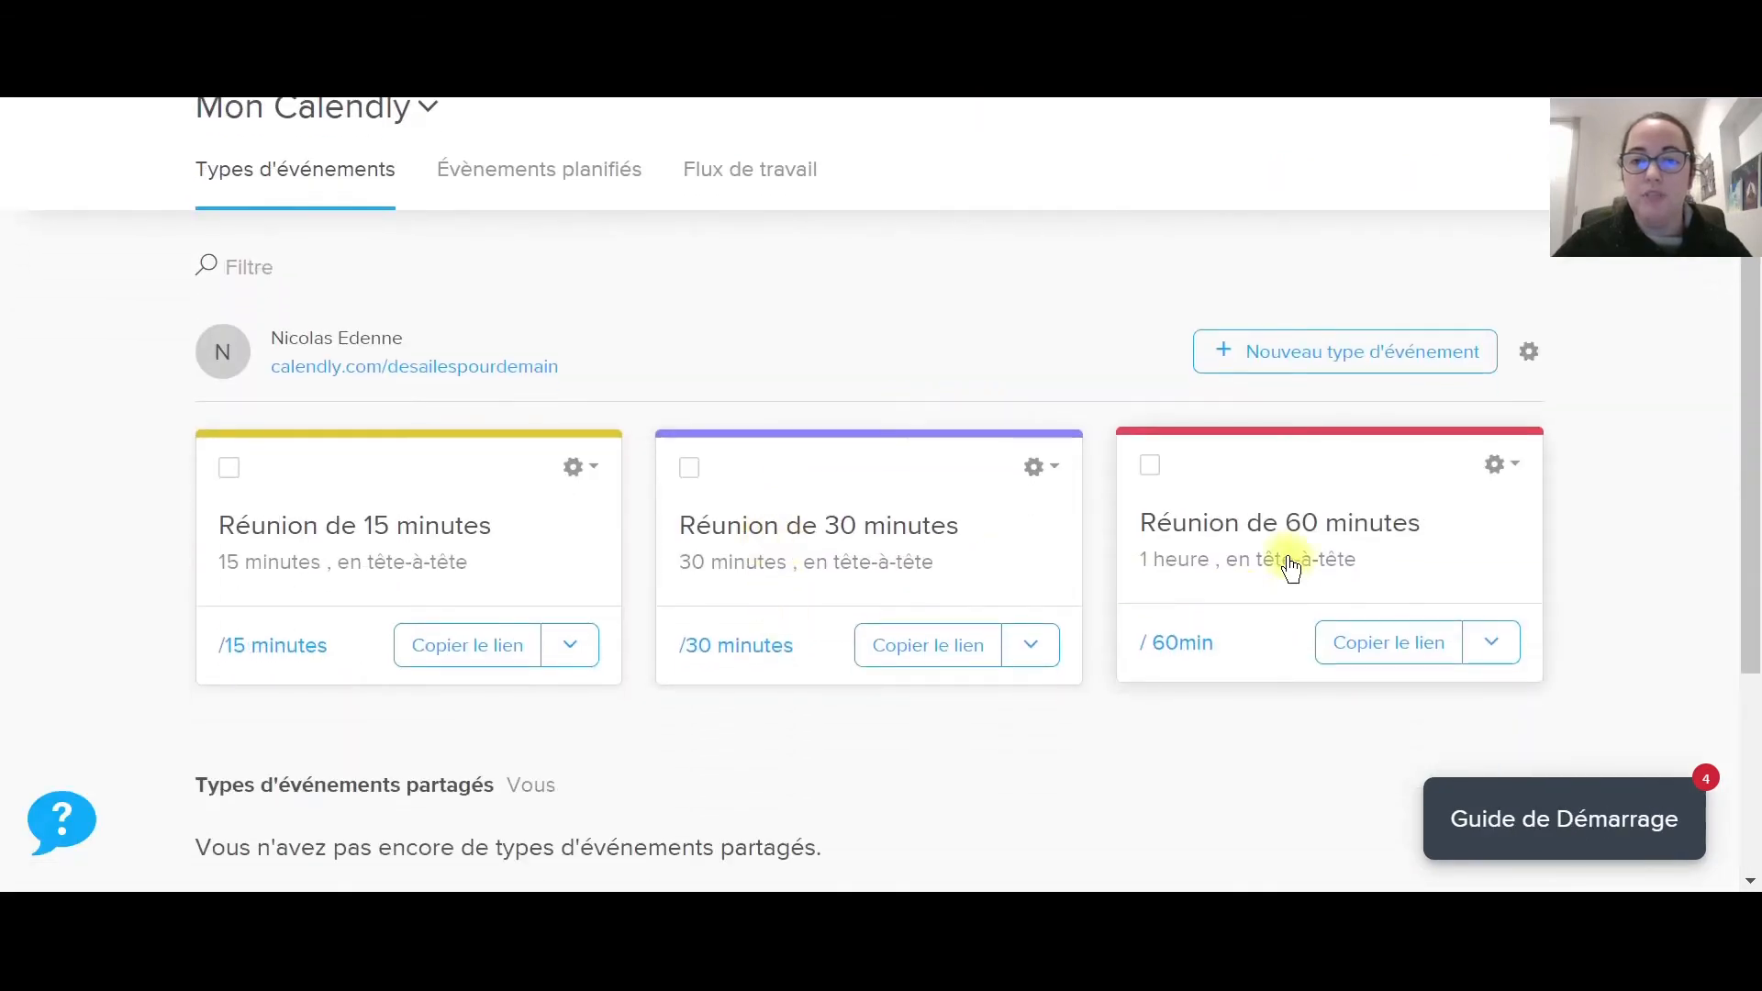
click(690, 467)
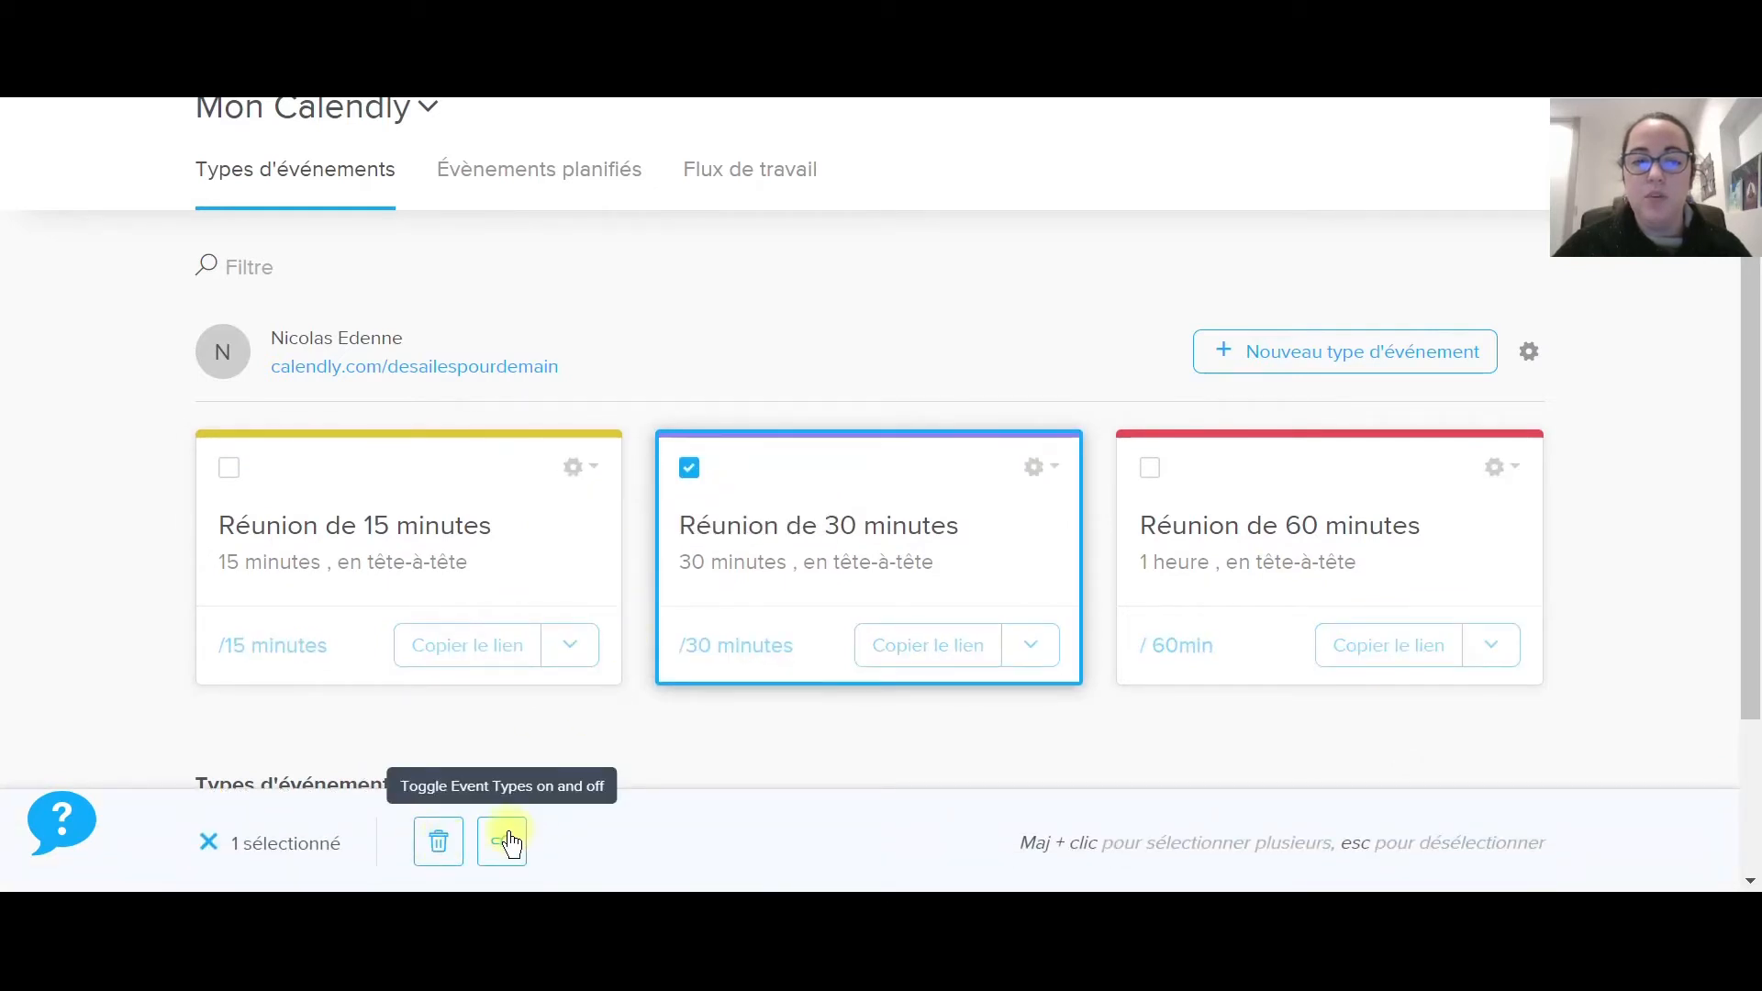
click(690, 468)
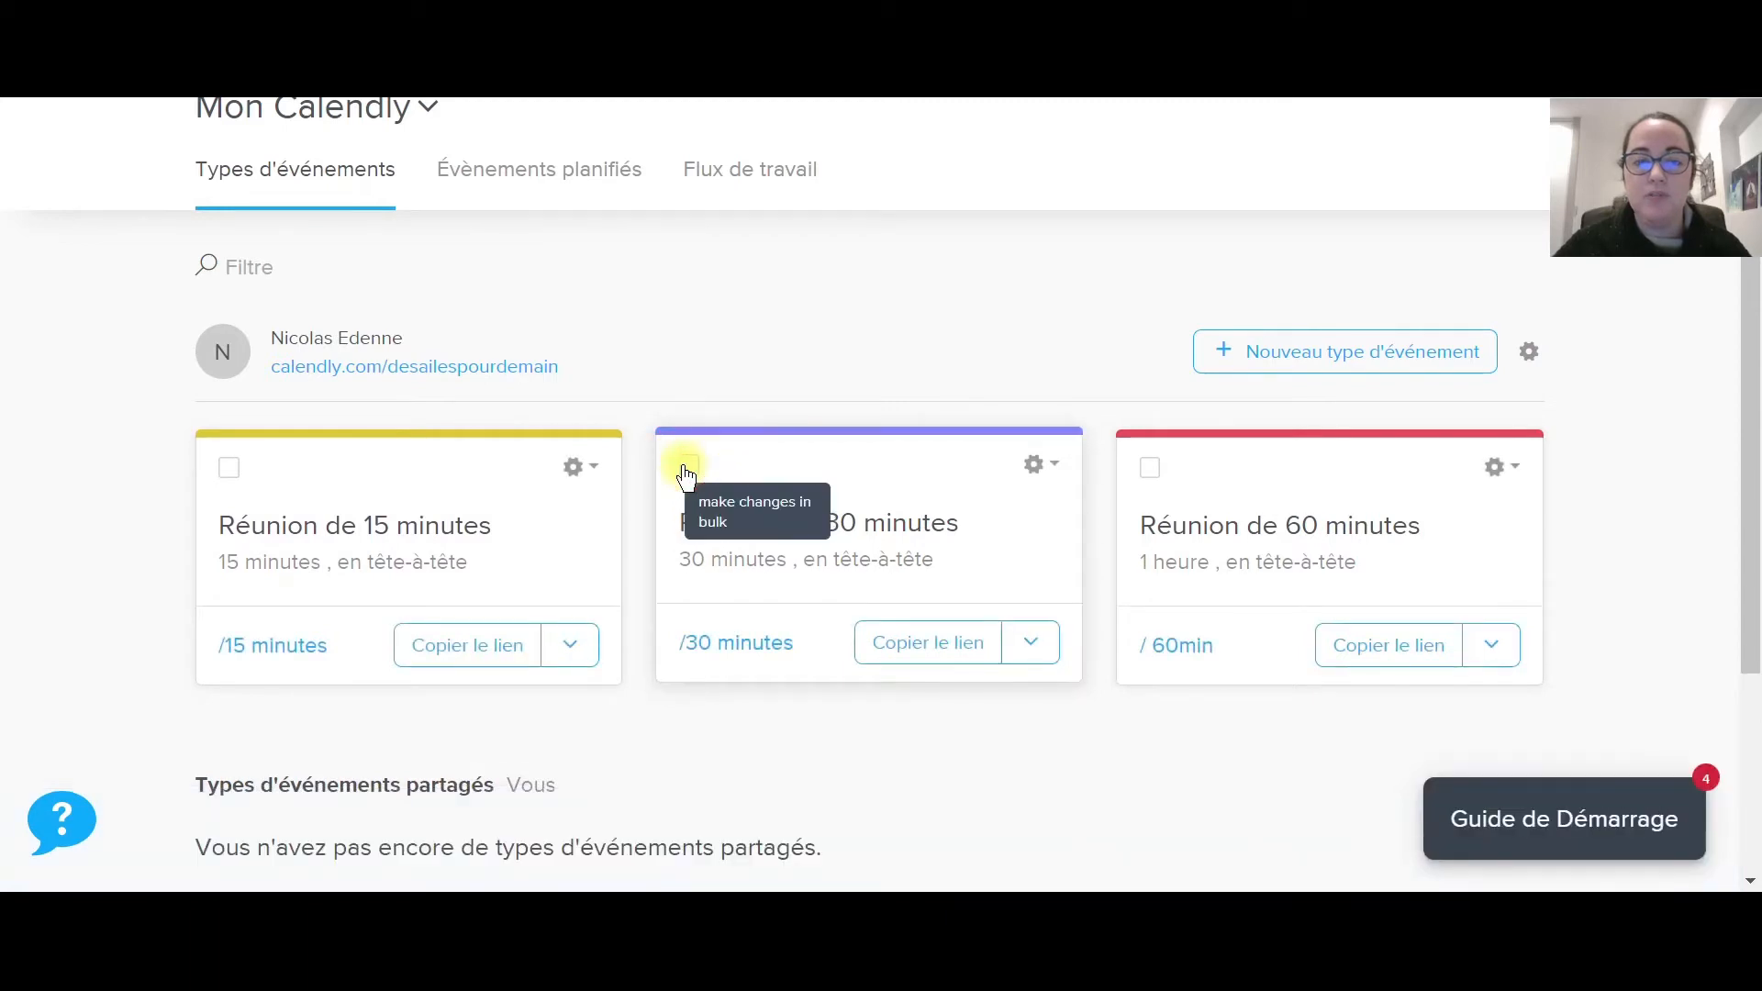
Switch the 30-minute event type off and back on, then open it for editing.
click(1048, 468)
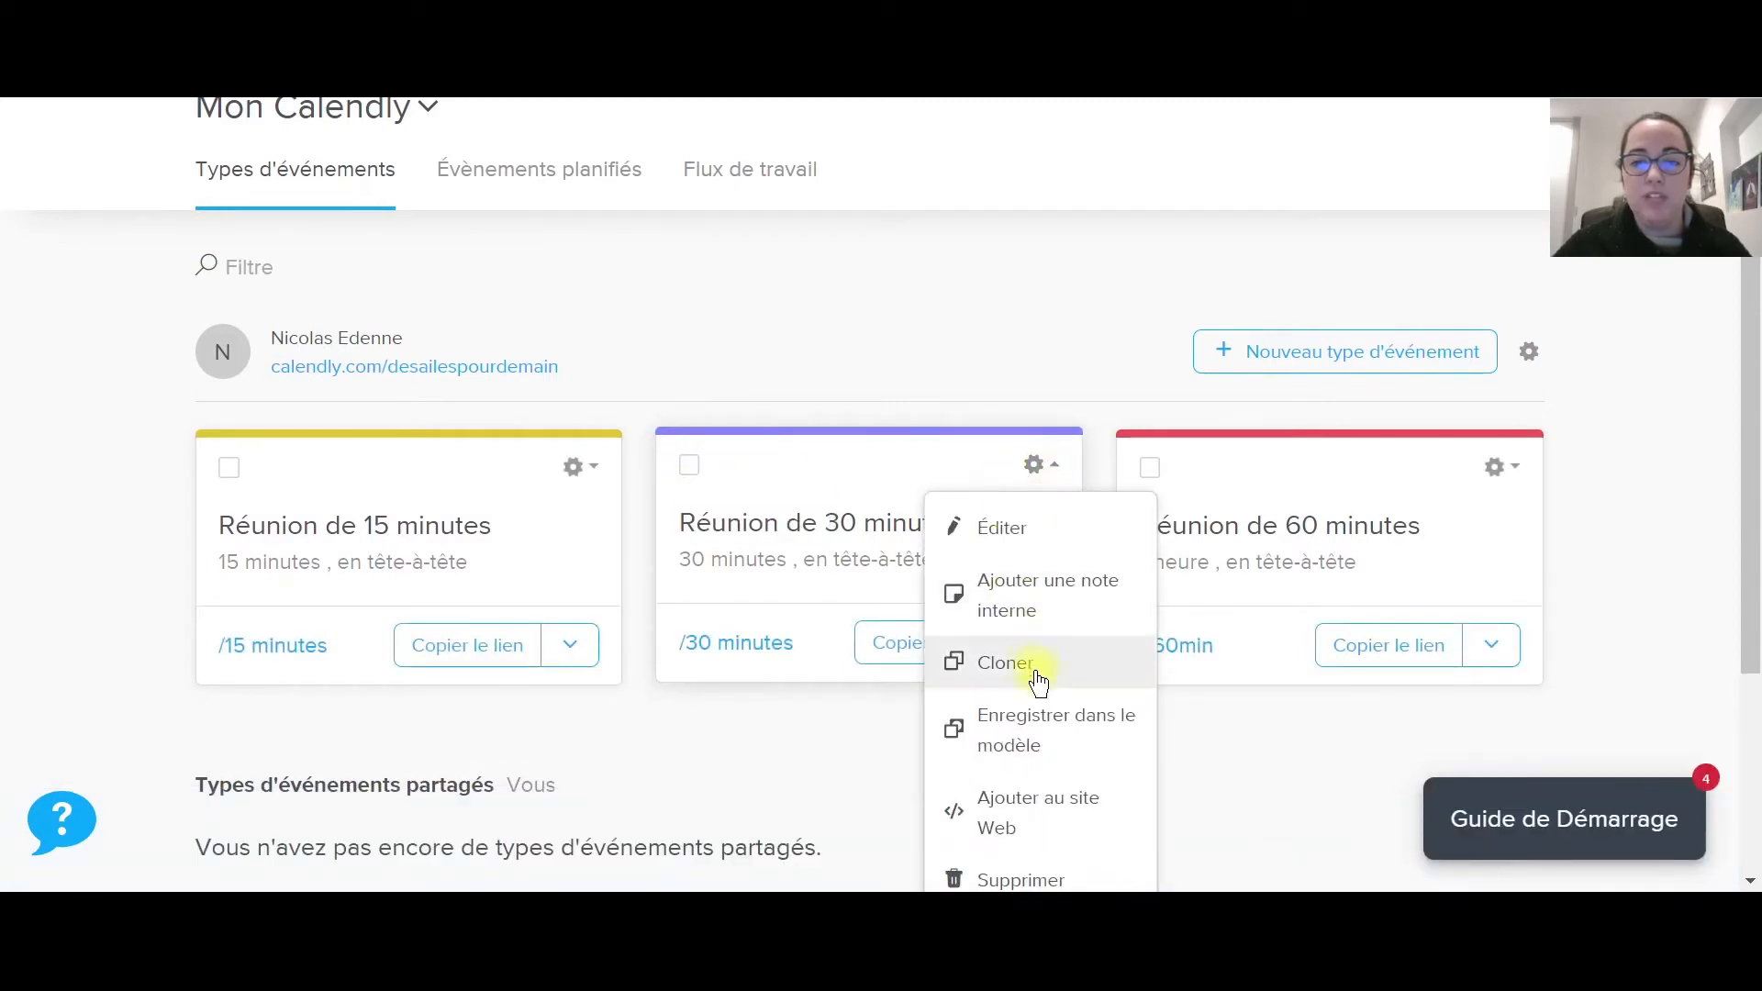
scroll(1038, 714, down, 1)
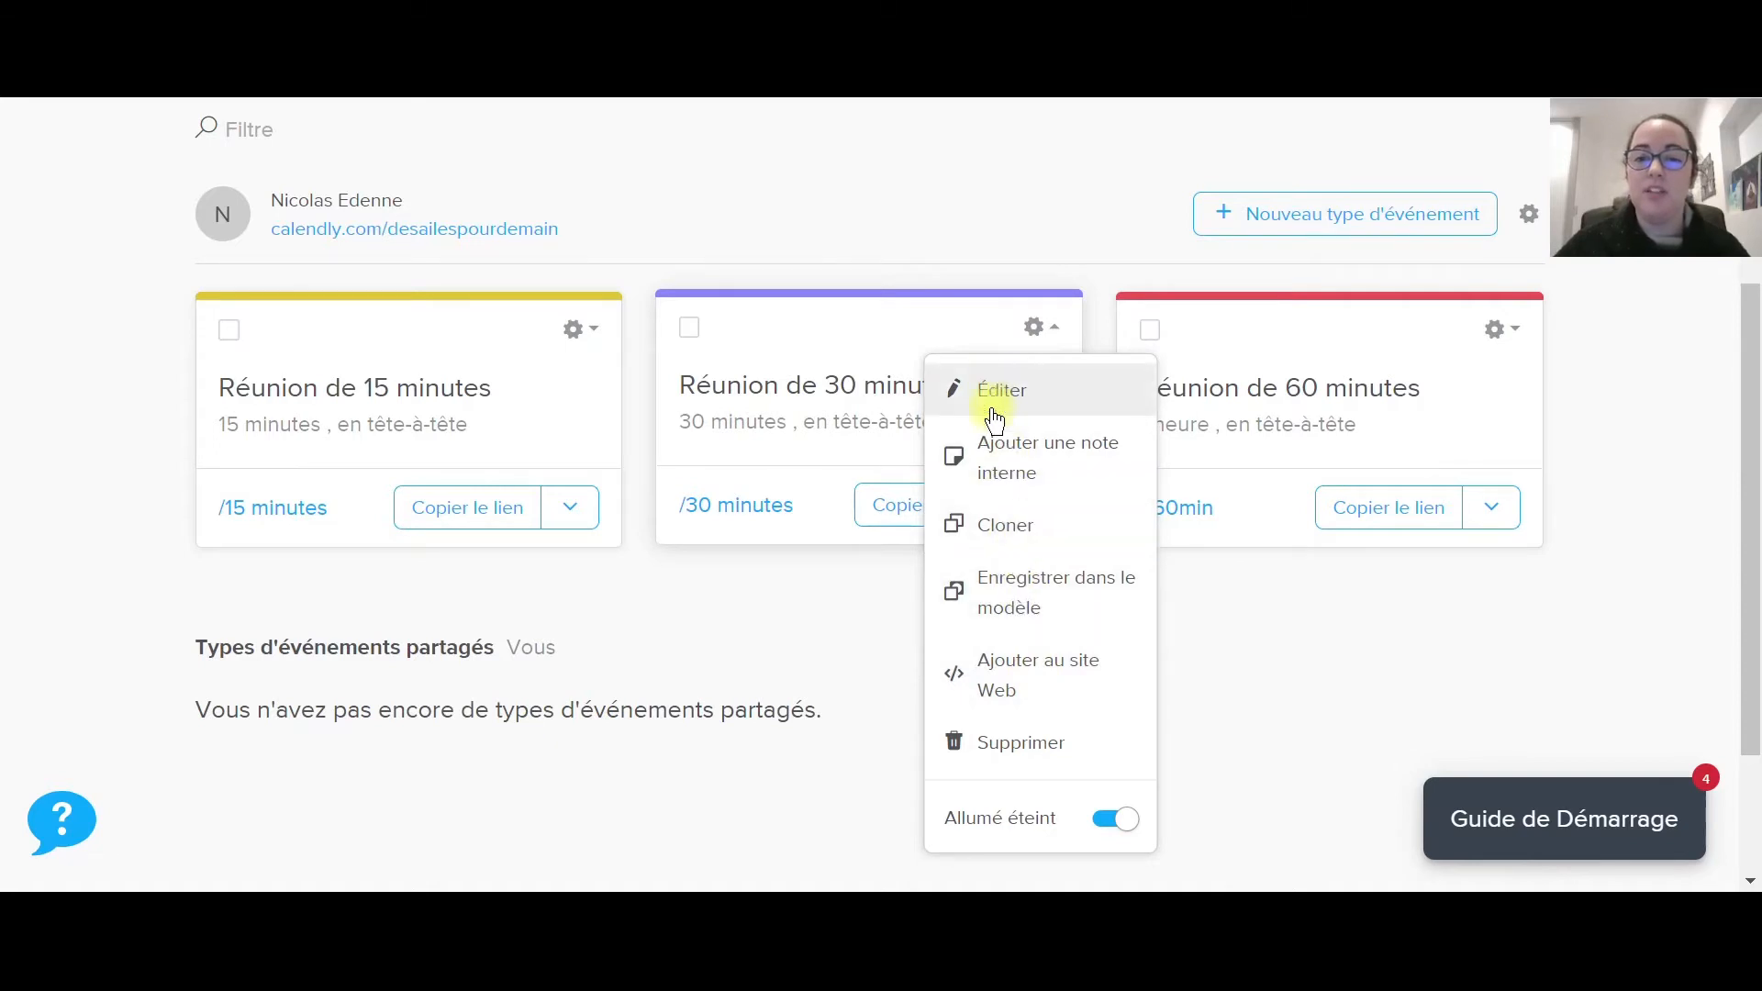
click(1104, 829)
click(1103, 829)
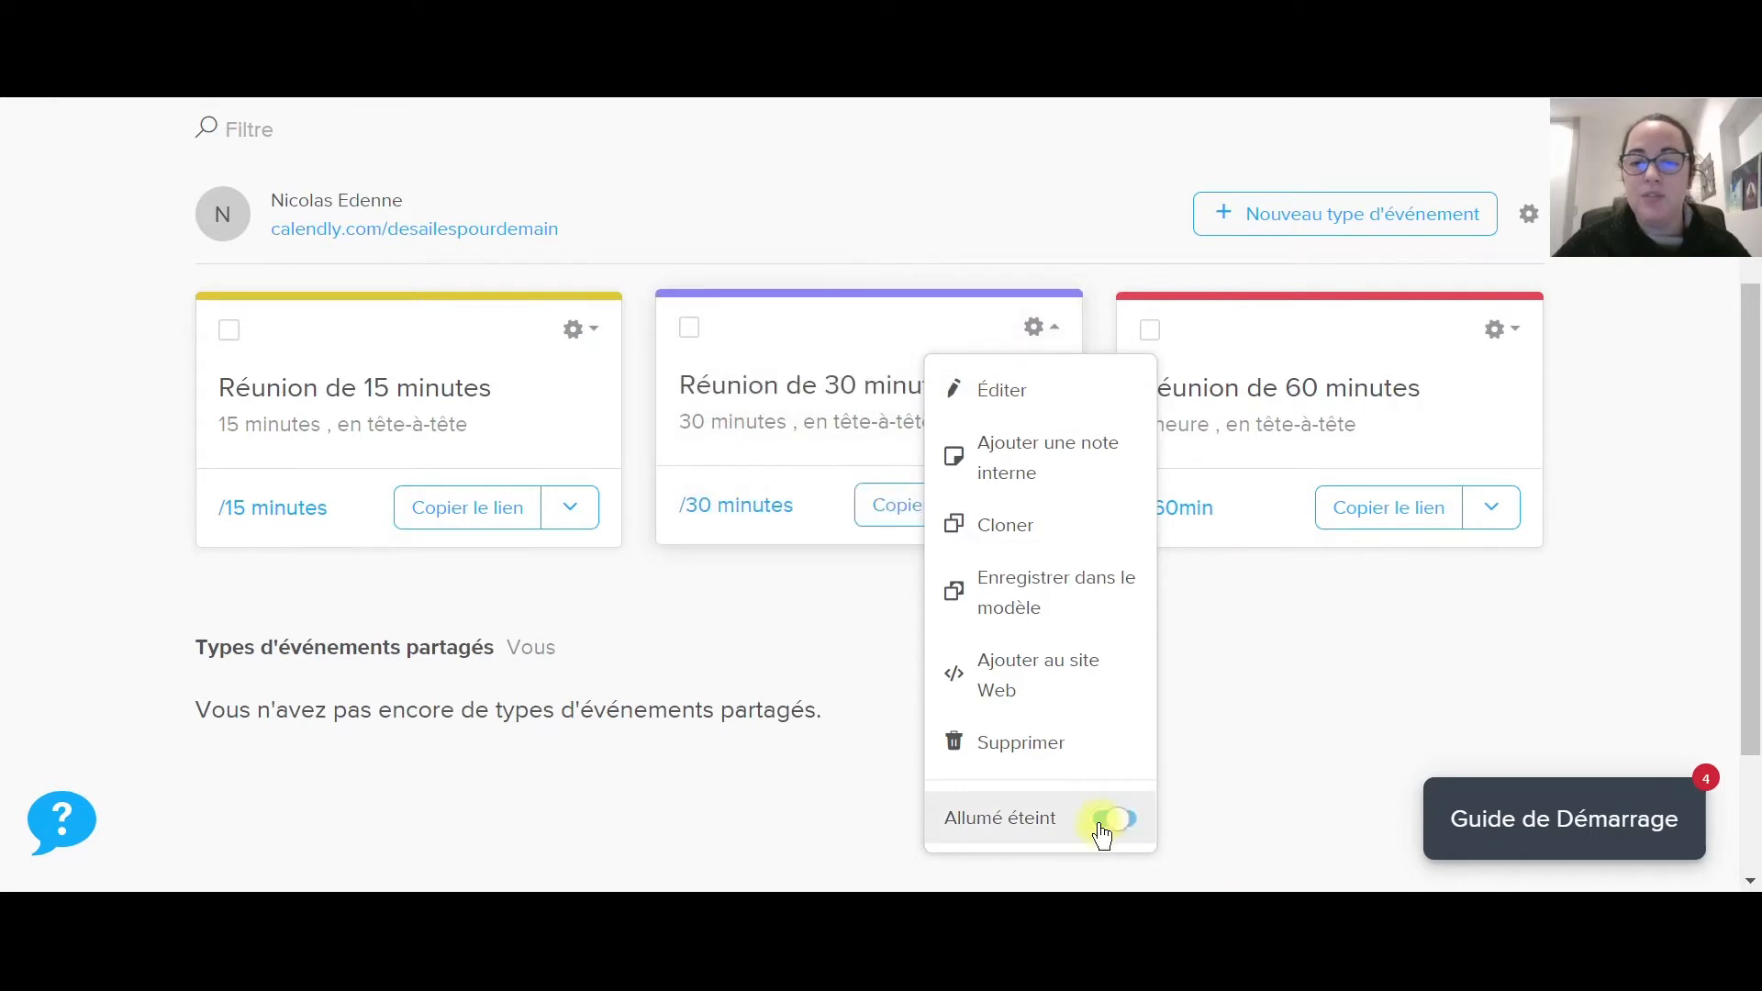
click(795, 395)
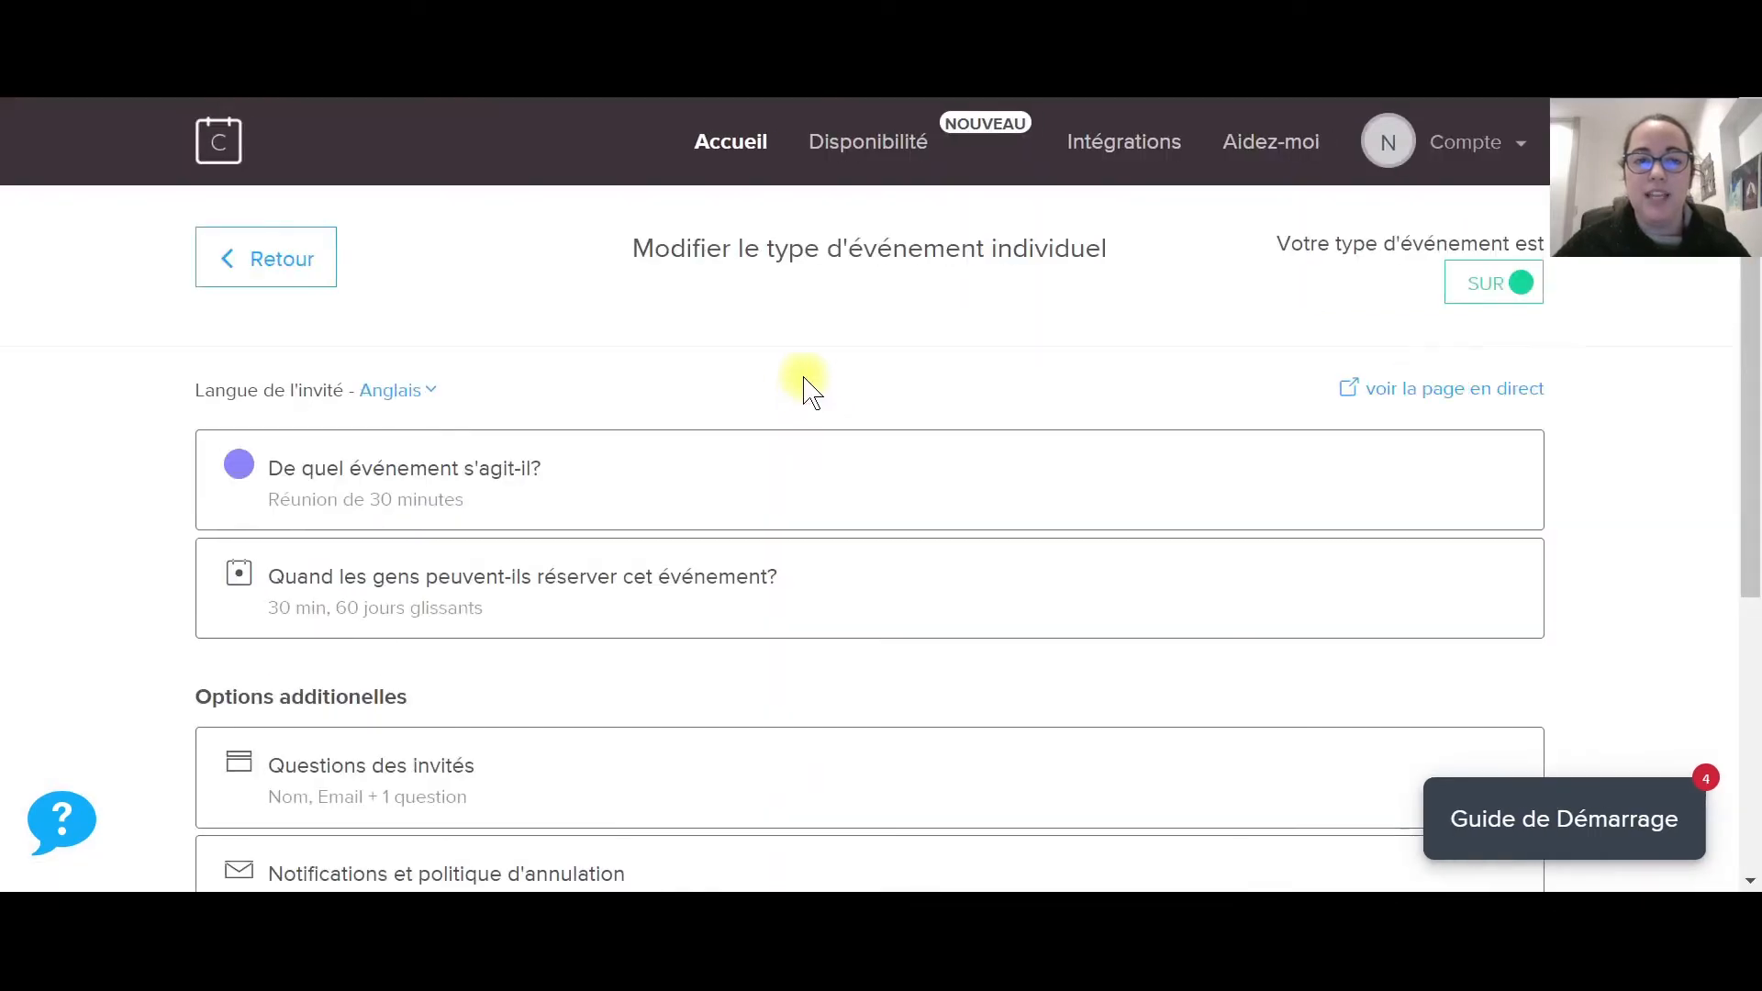
Change the invitee language from Anglais to français and confirm the update.
click(435, 401)
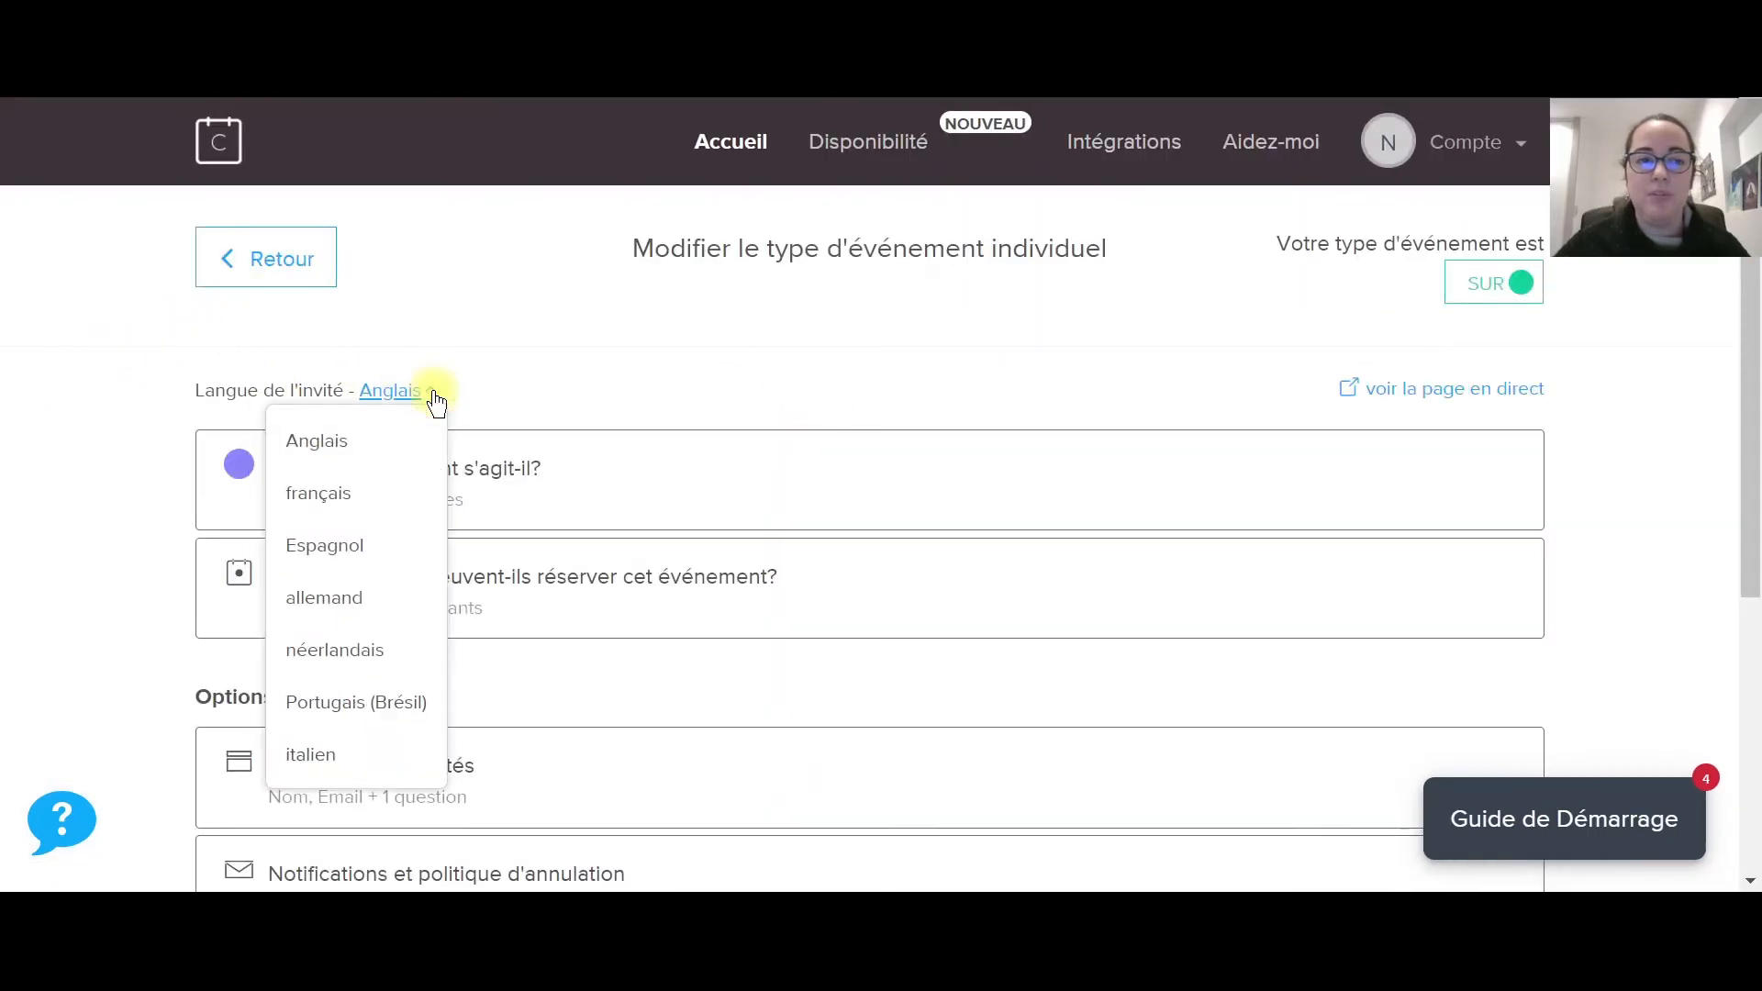
click(300, 497)
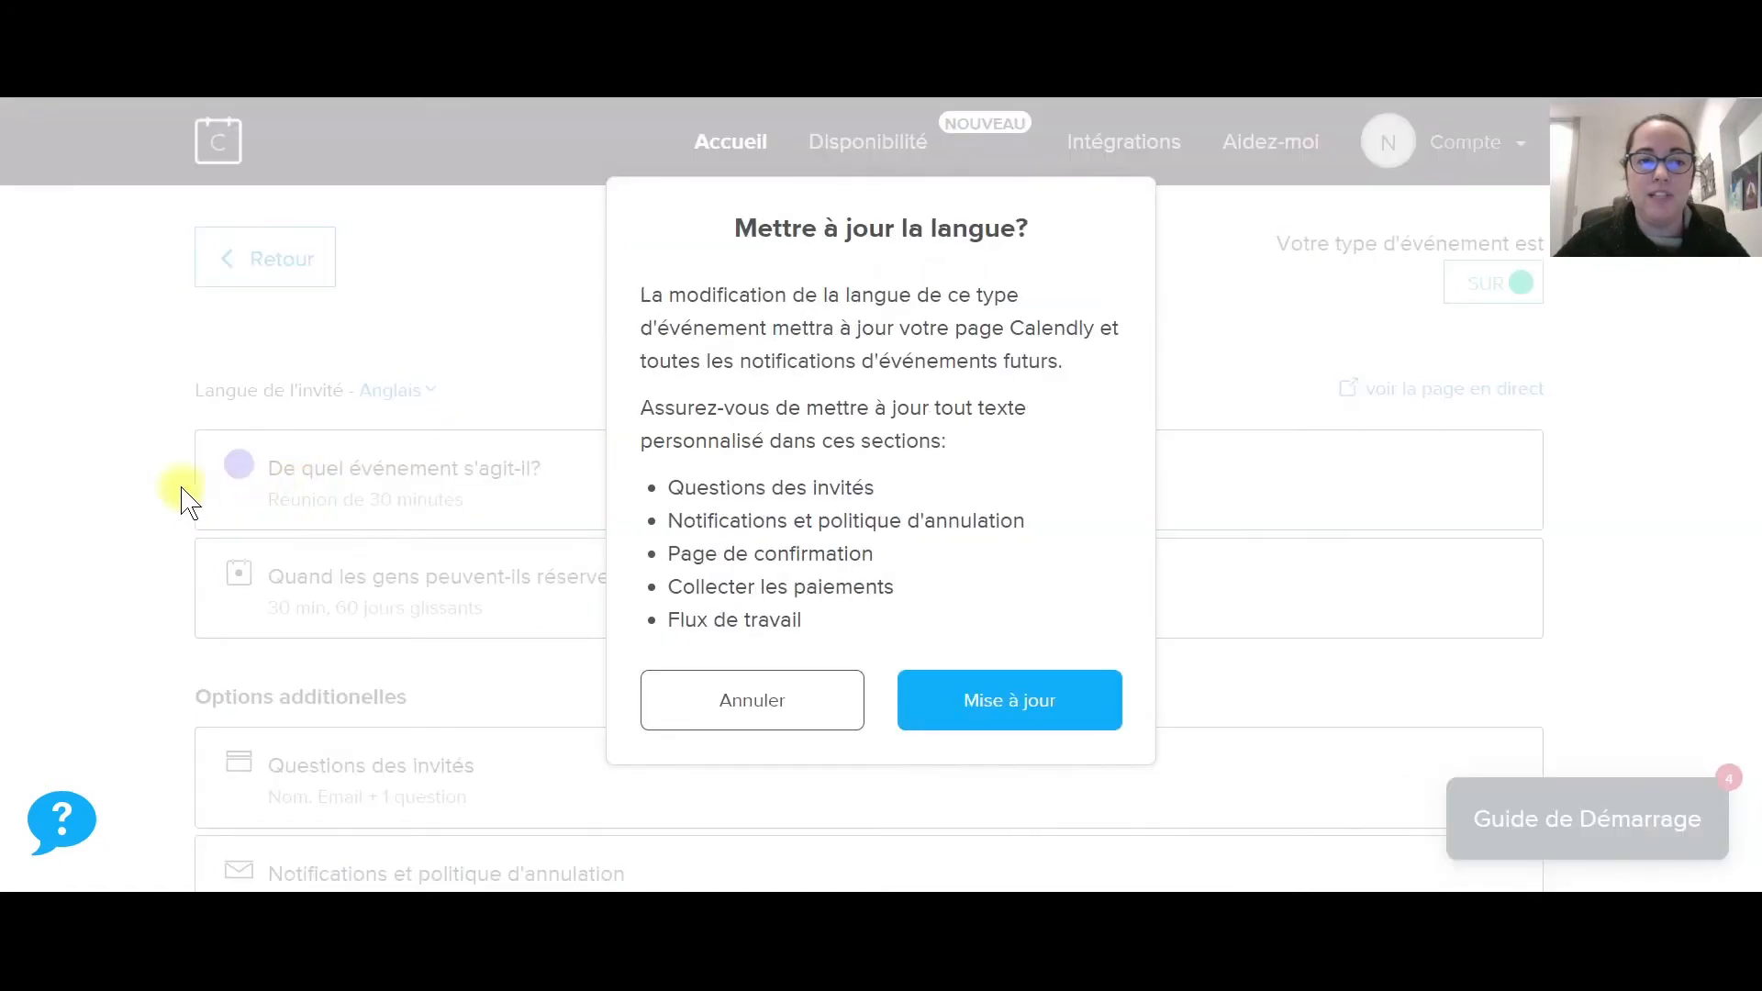
click(1004, 705)
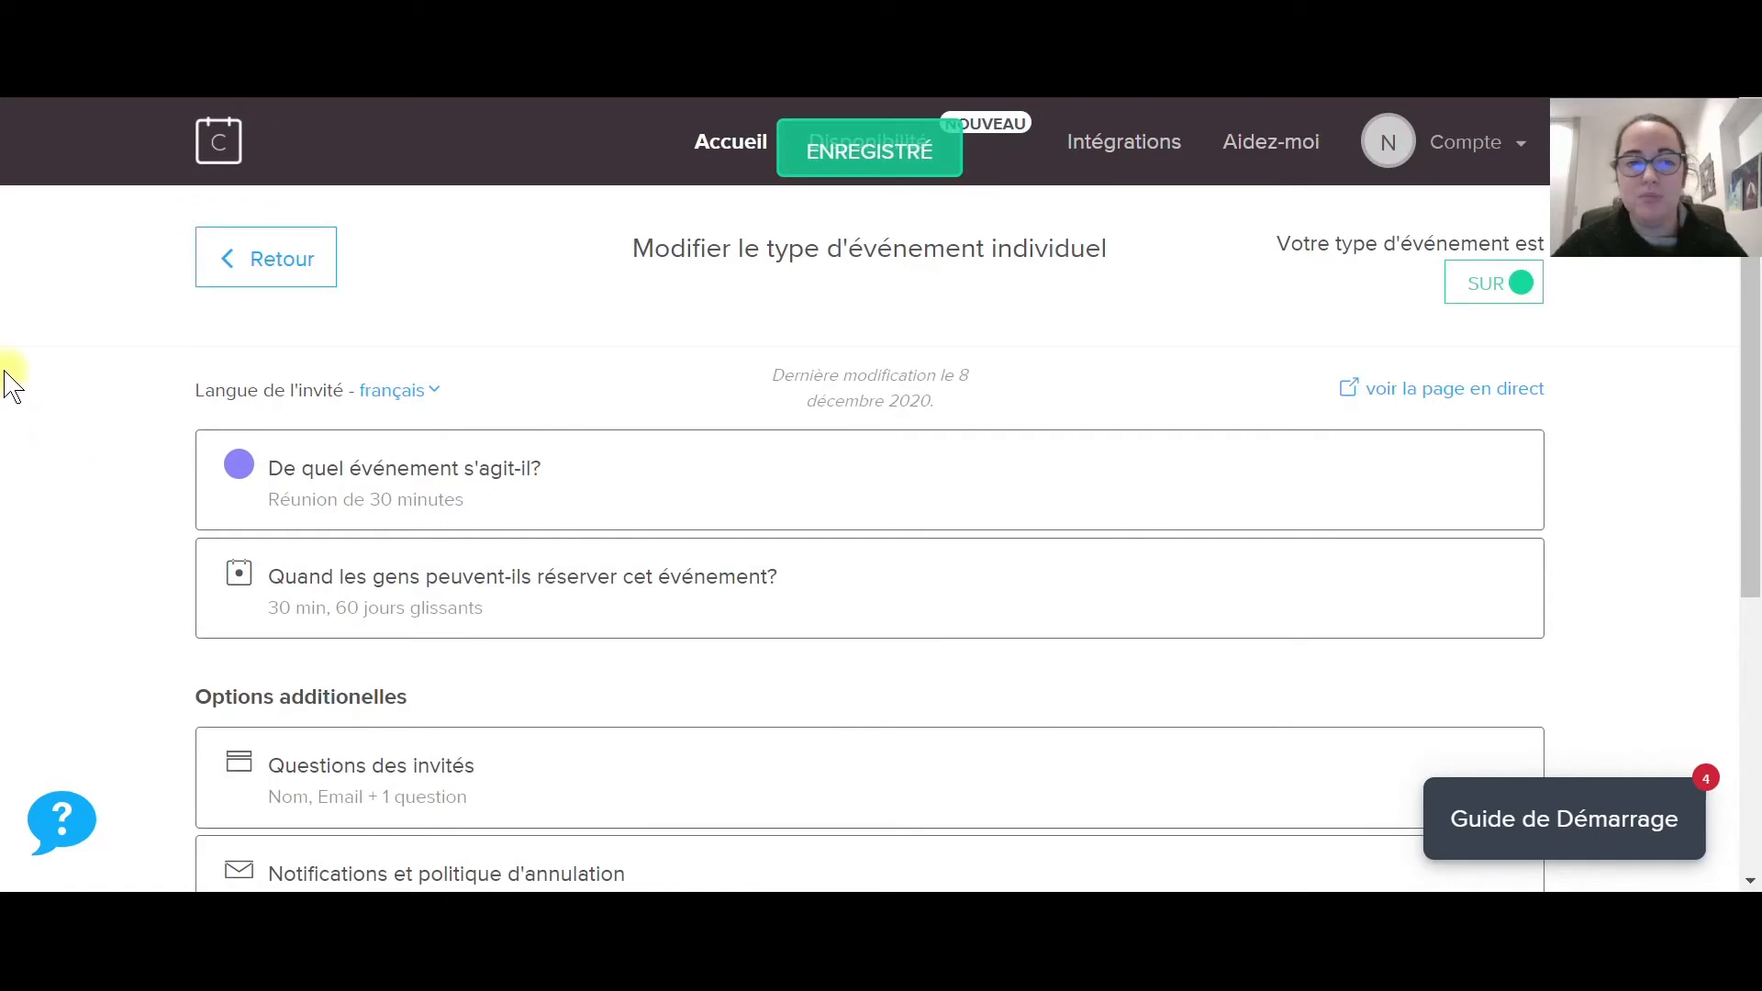
scroll(32, 396, down, 1)
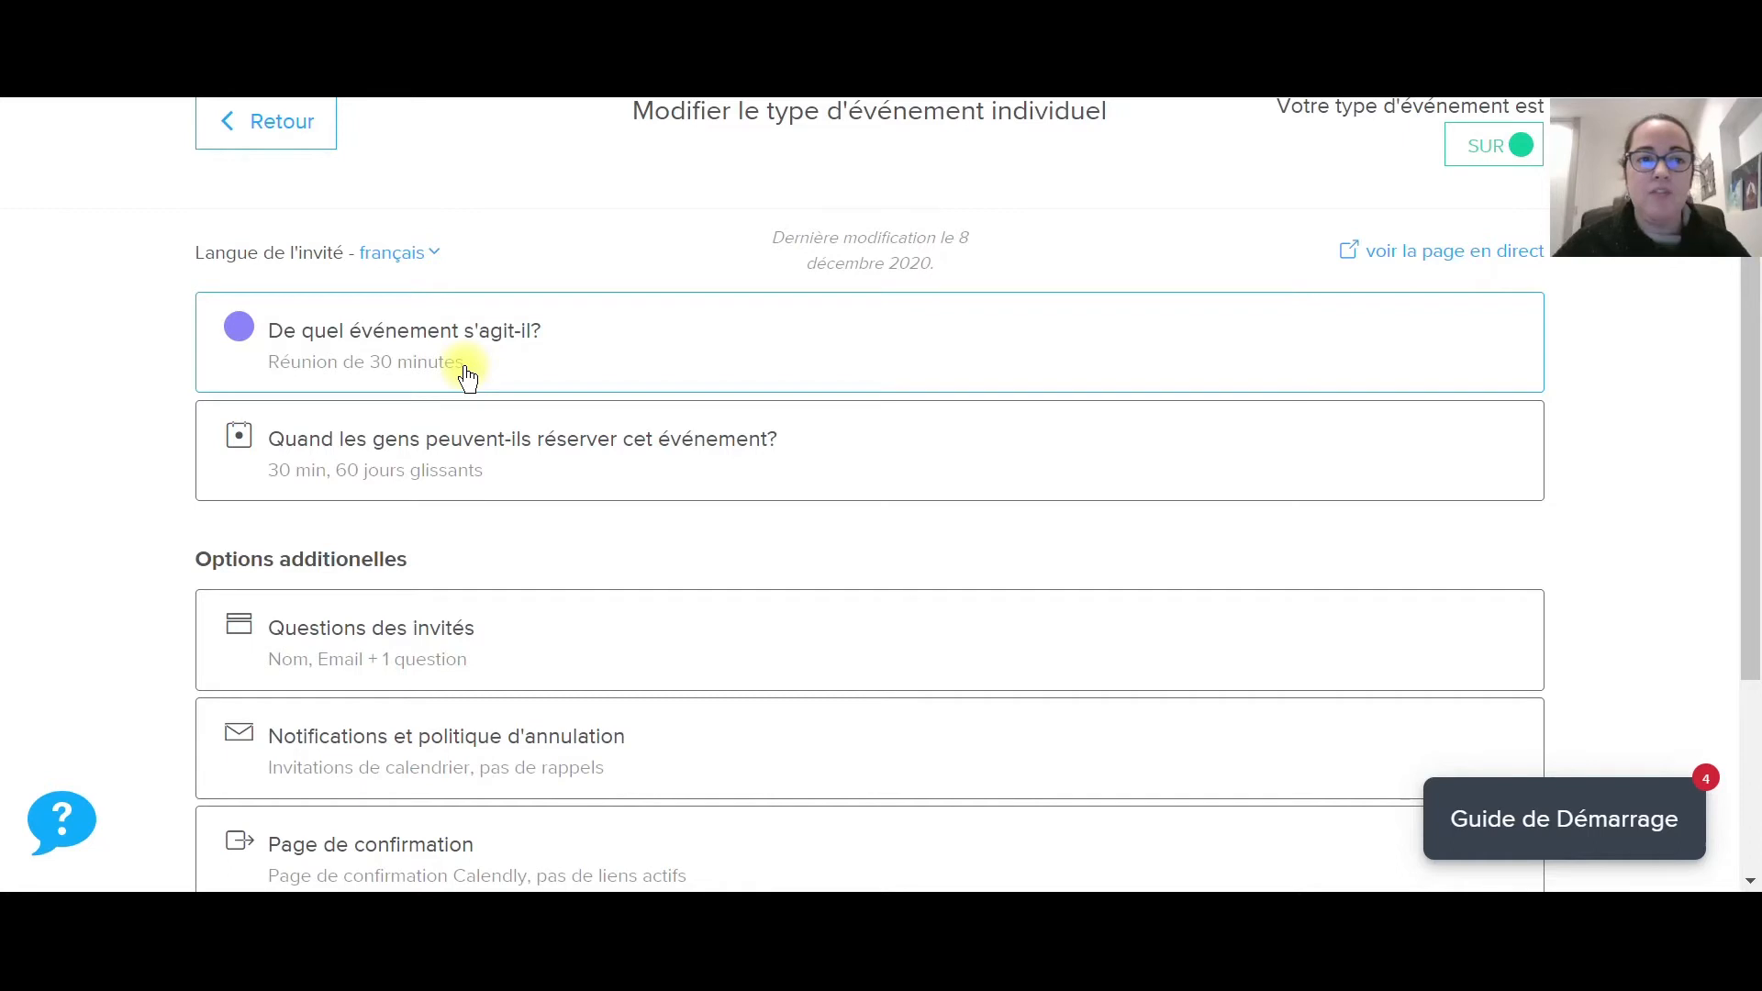
click(465, 365)
Replace the event name '30 Minute Meeting' with 'Appel découverte'.
scroll(36, 394, down, 1)
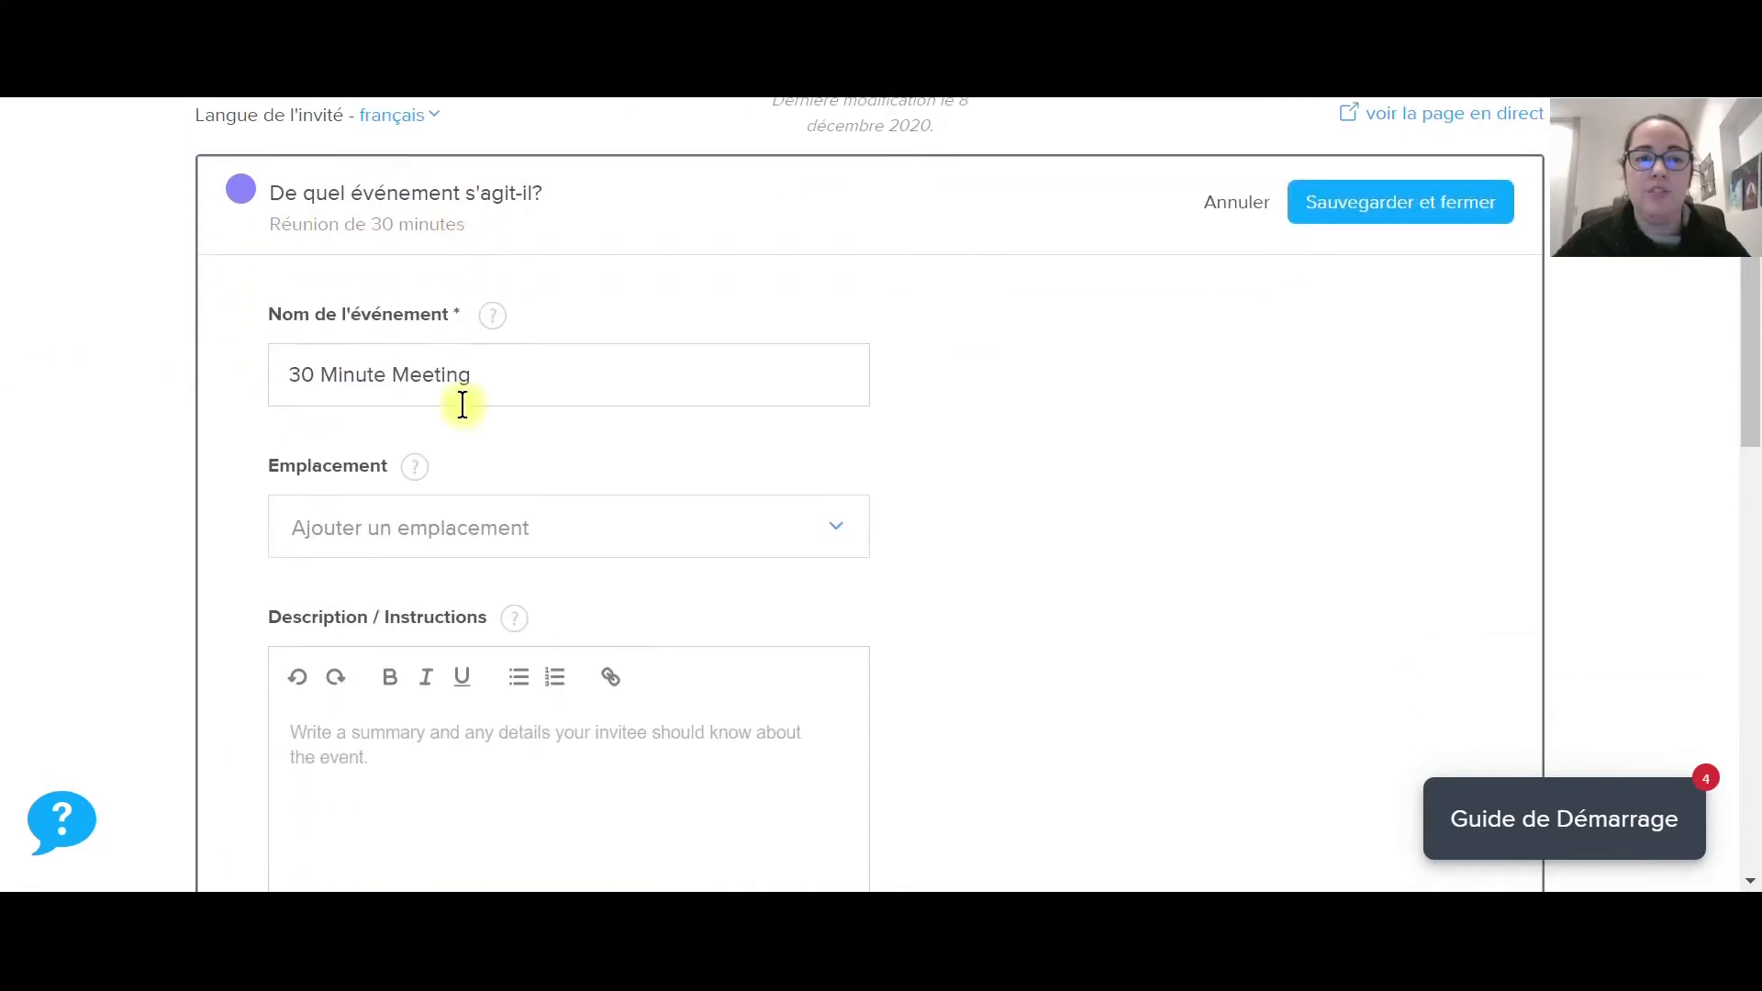
drag(547, 367, 283, 370)
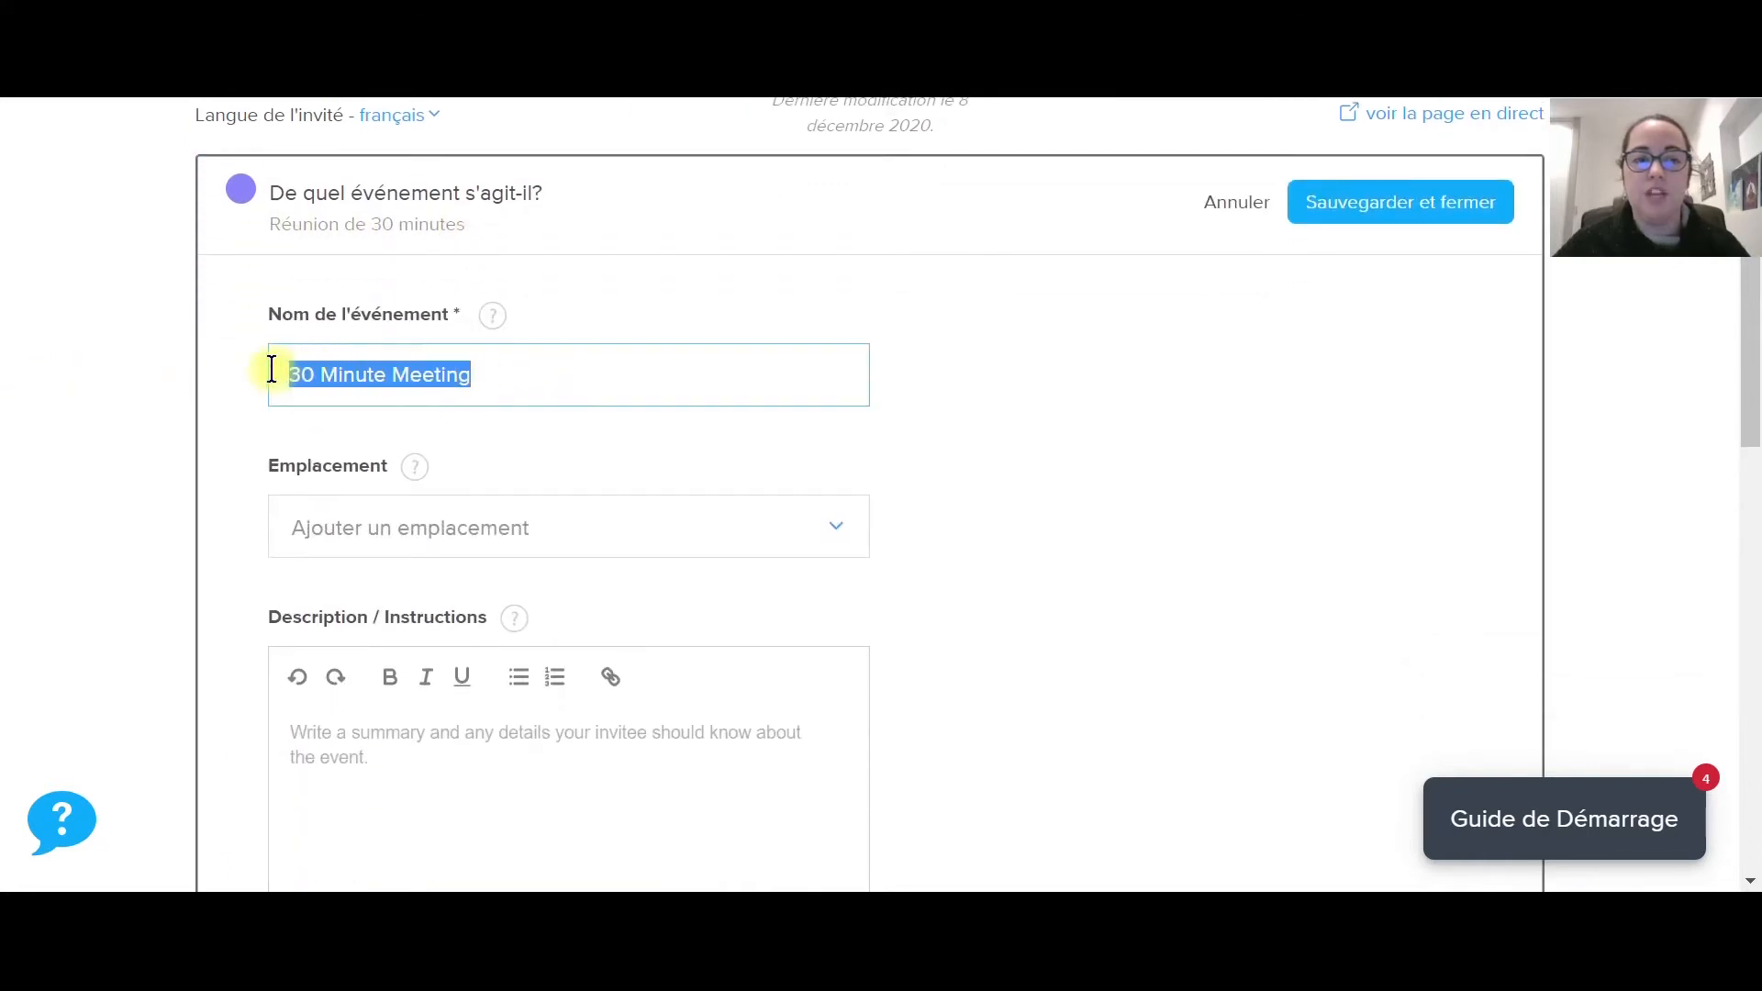
text(Appel découverte)
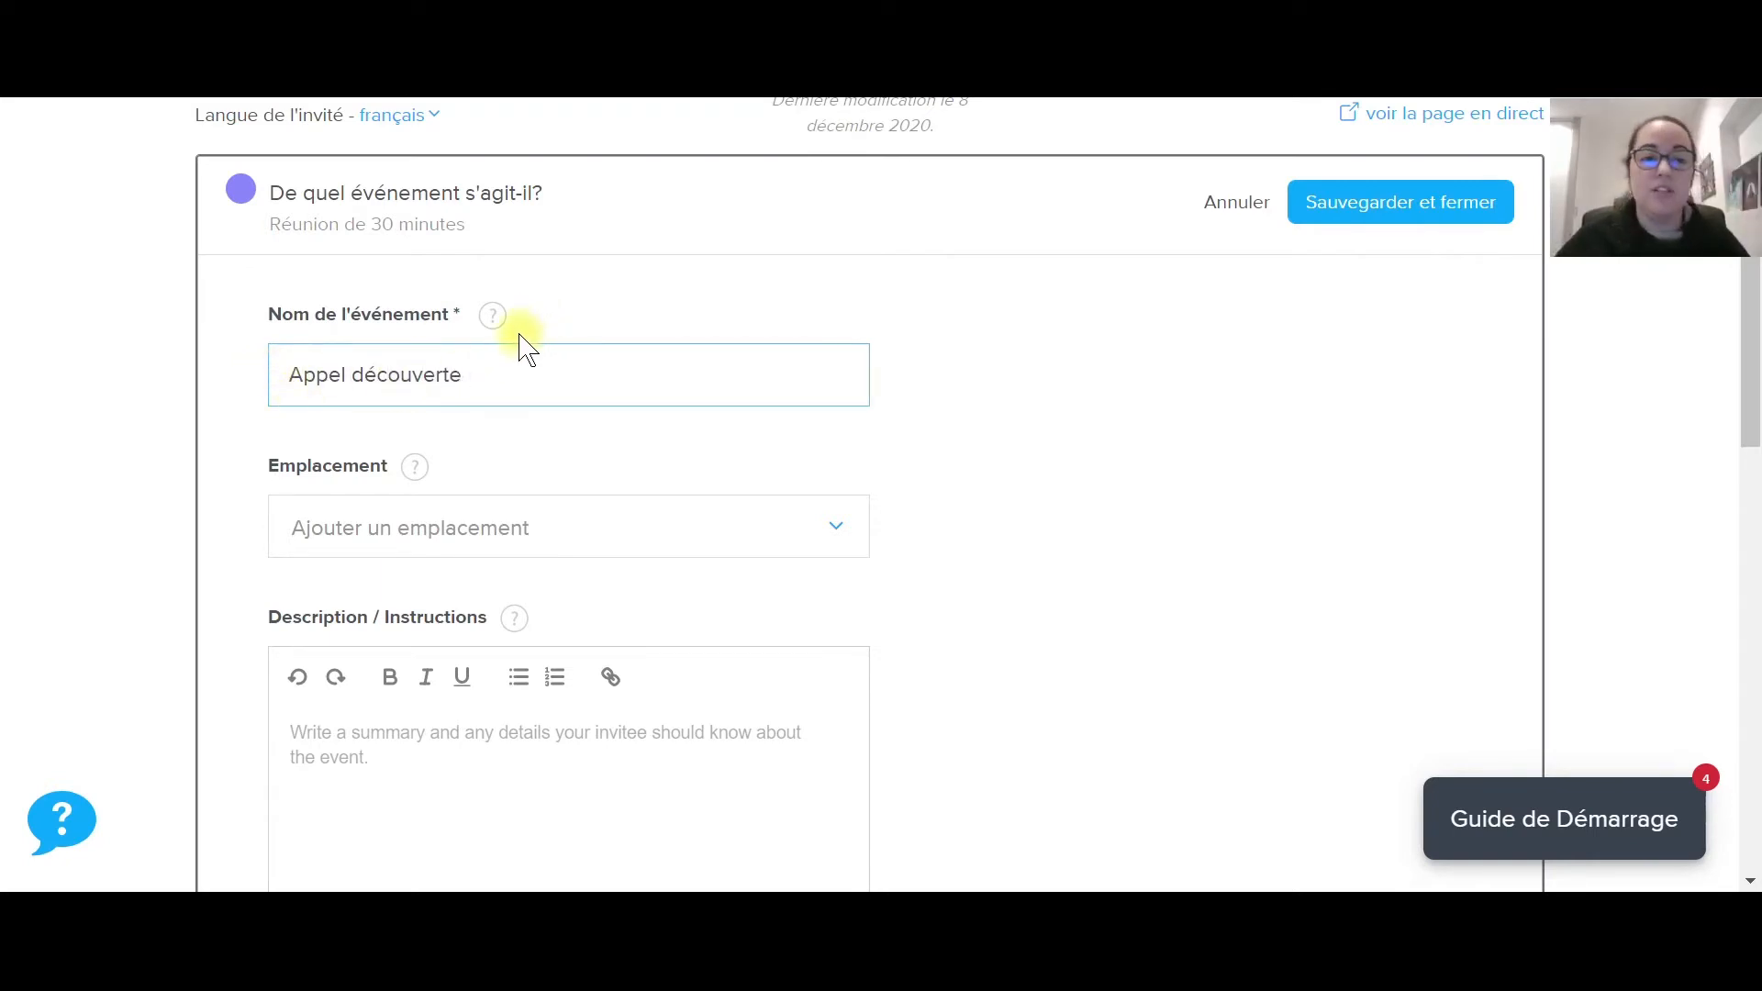
Try Zoom as the event location.
click(605, 545)
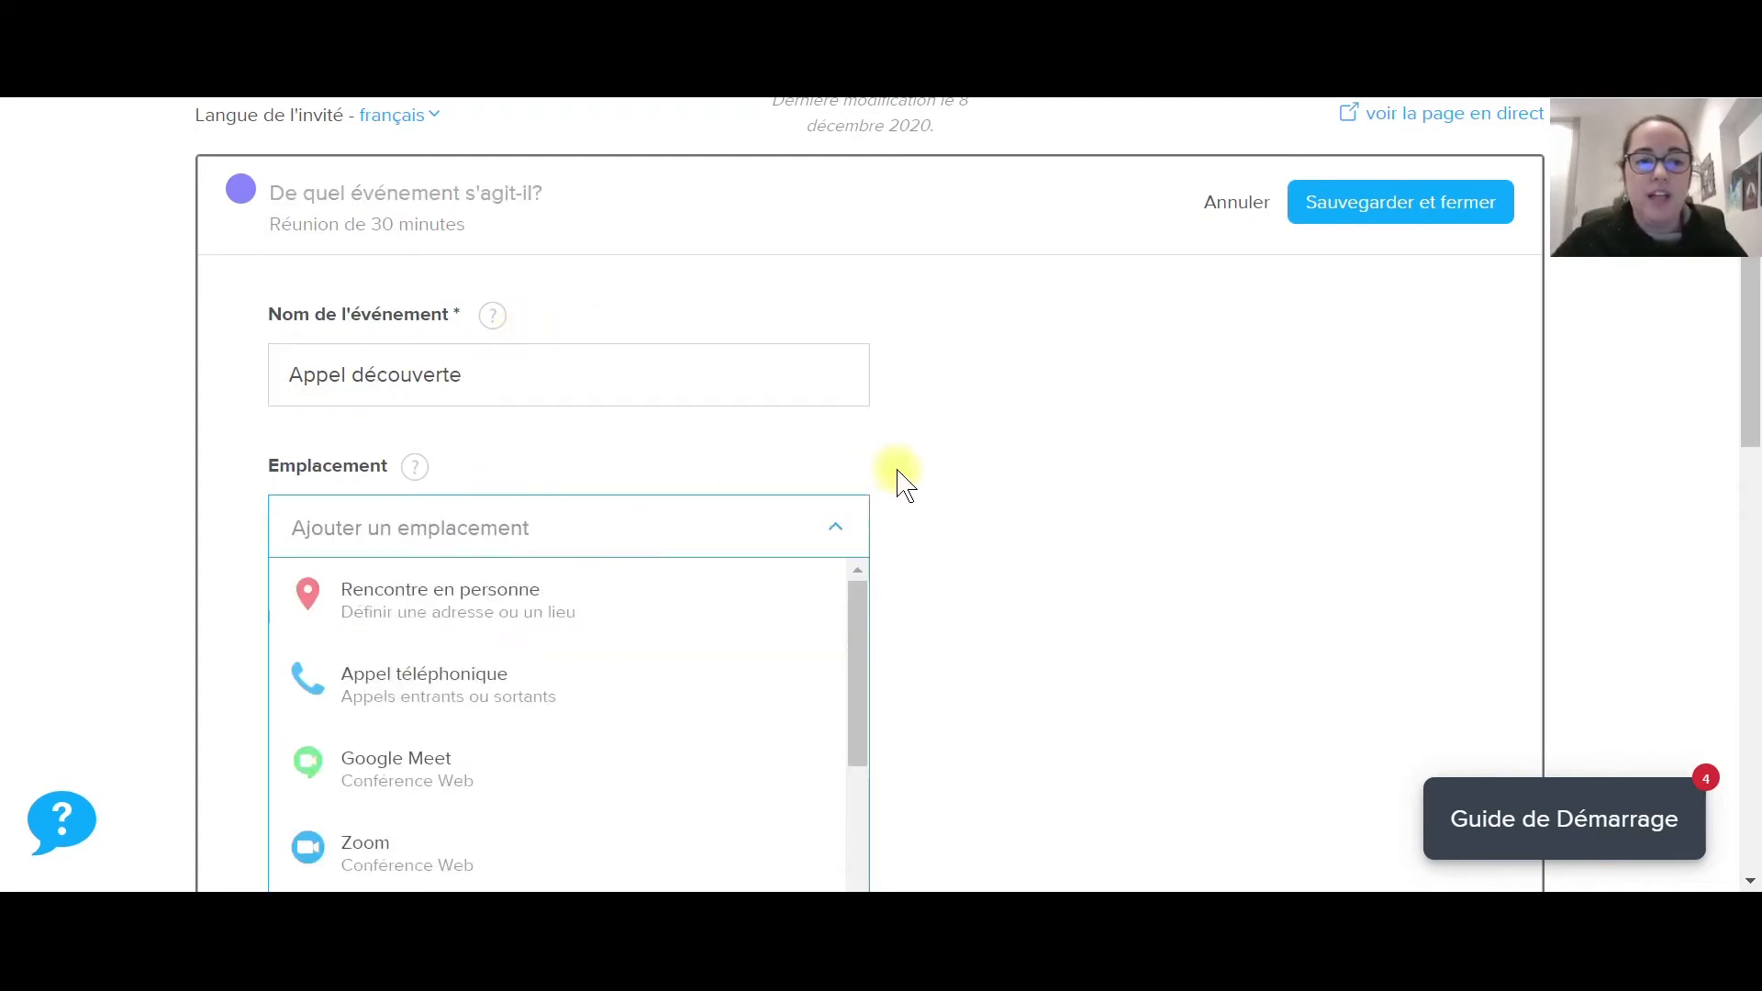
scroll(901, 480, down, 2)
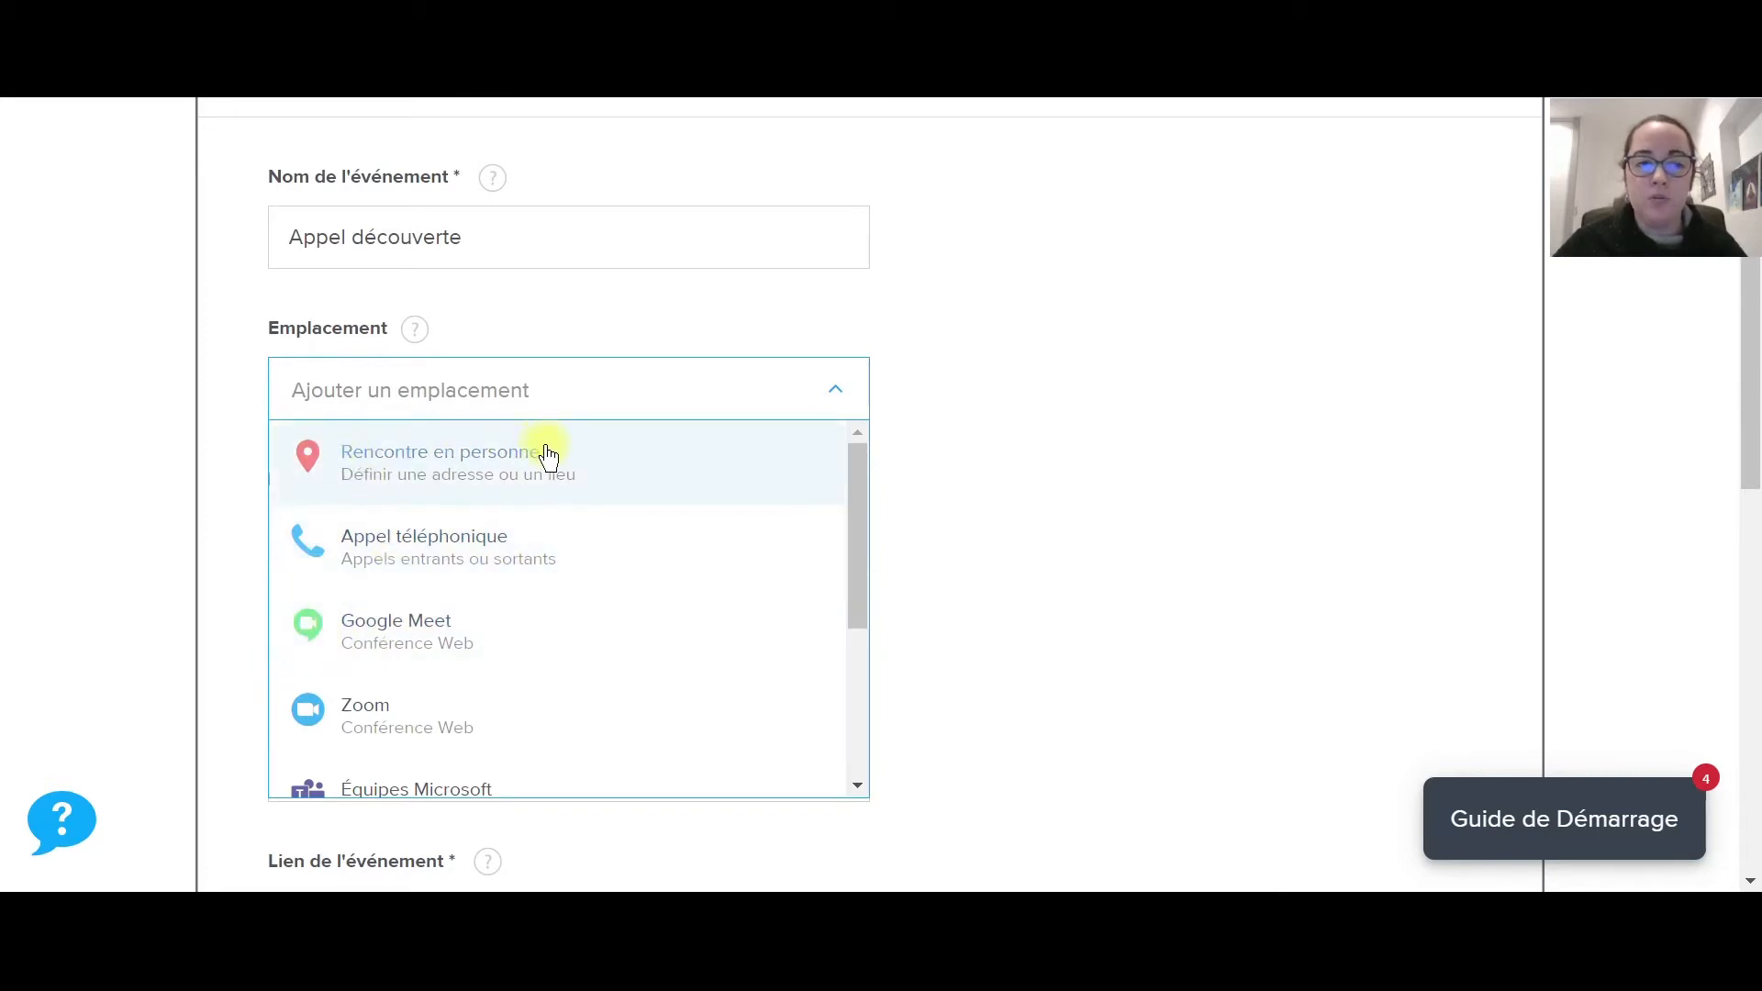
scroll(311, 633, down, 1)
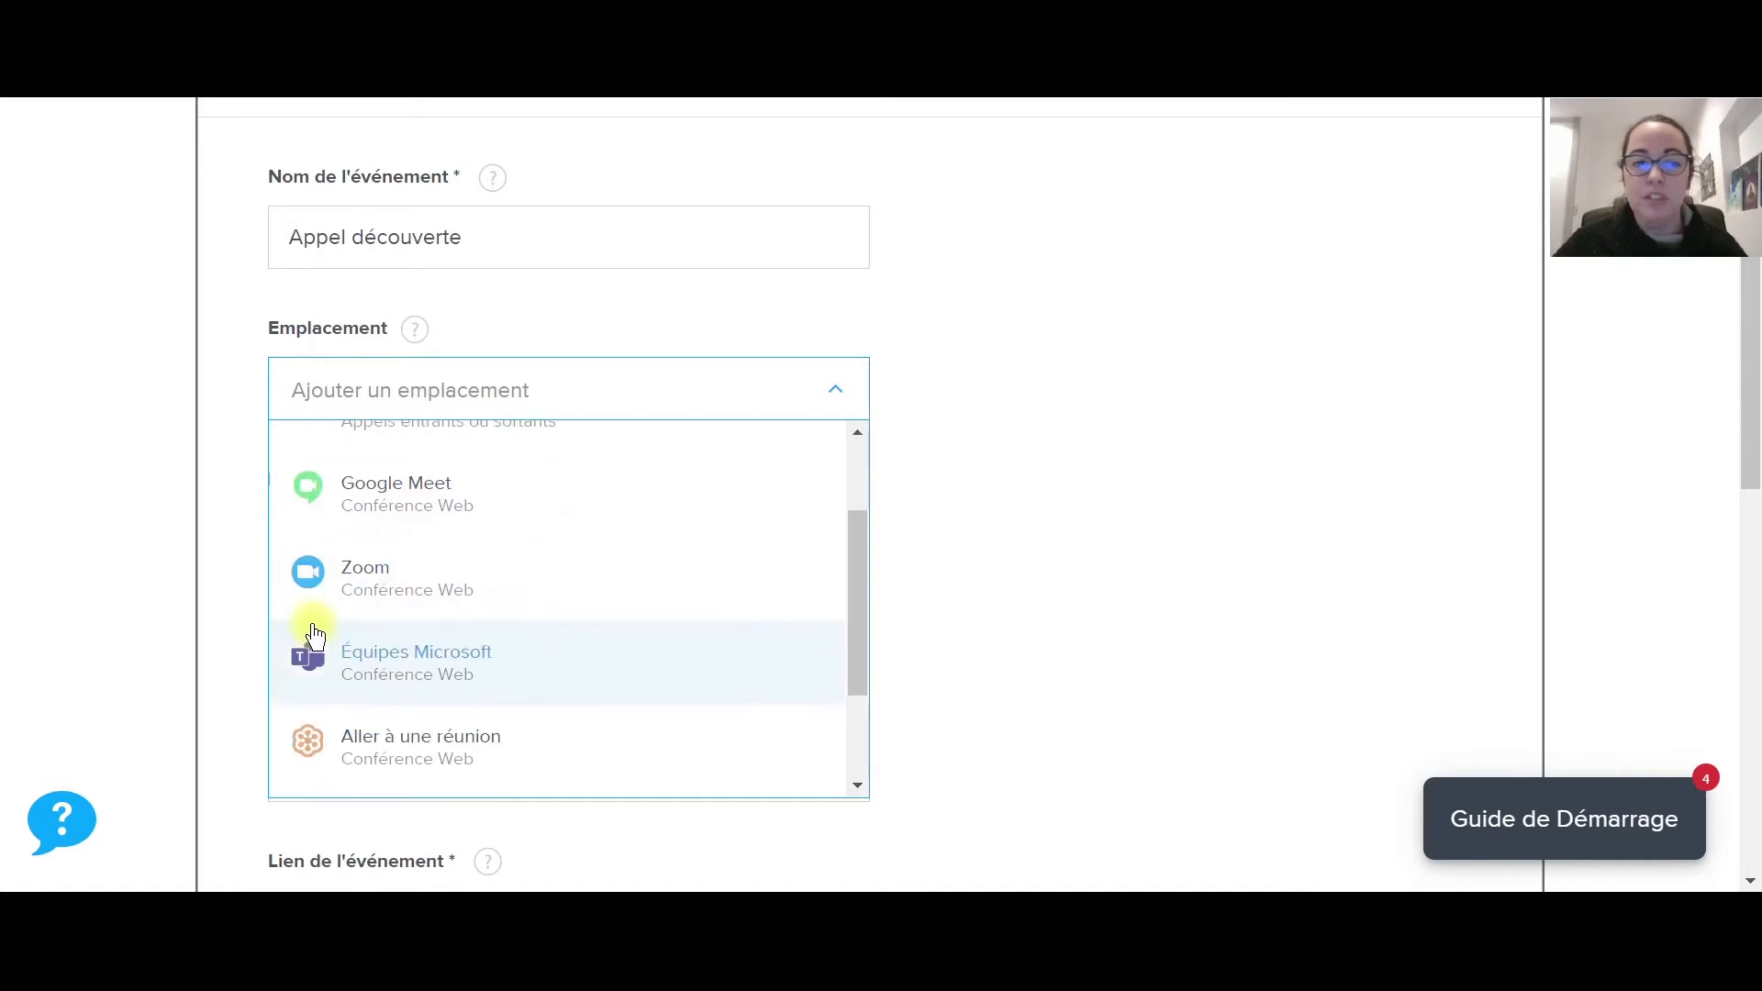
scroll(357, 630, down, 1)
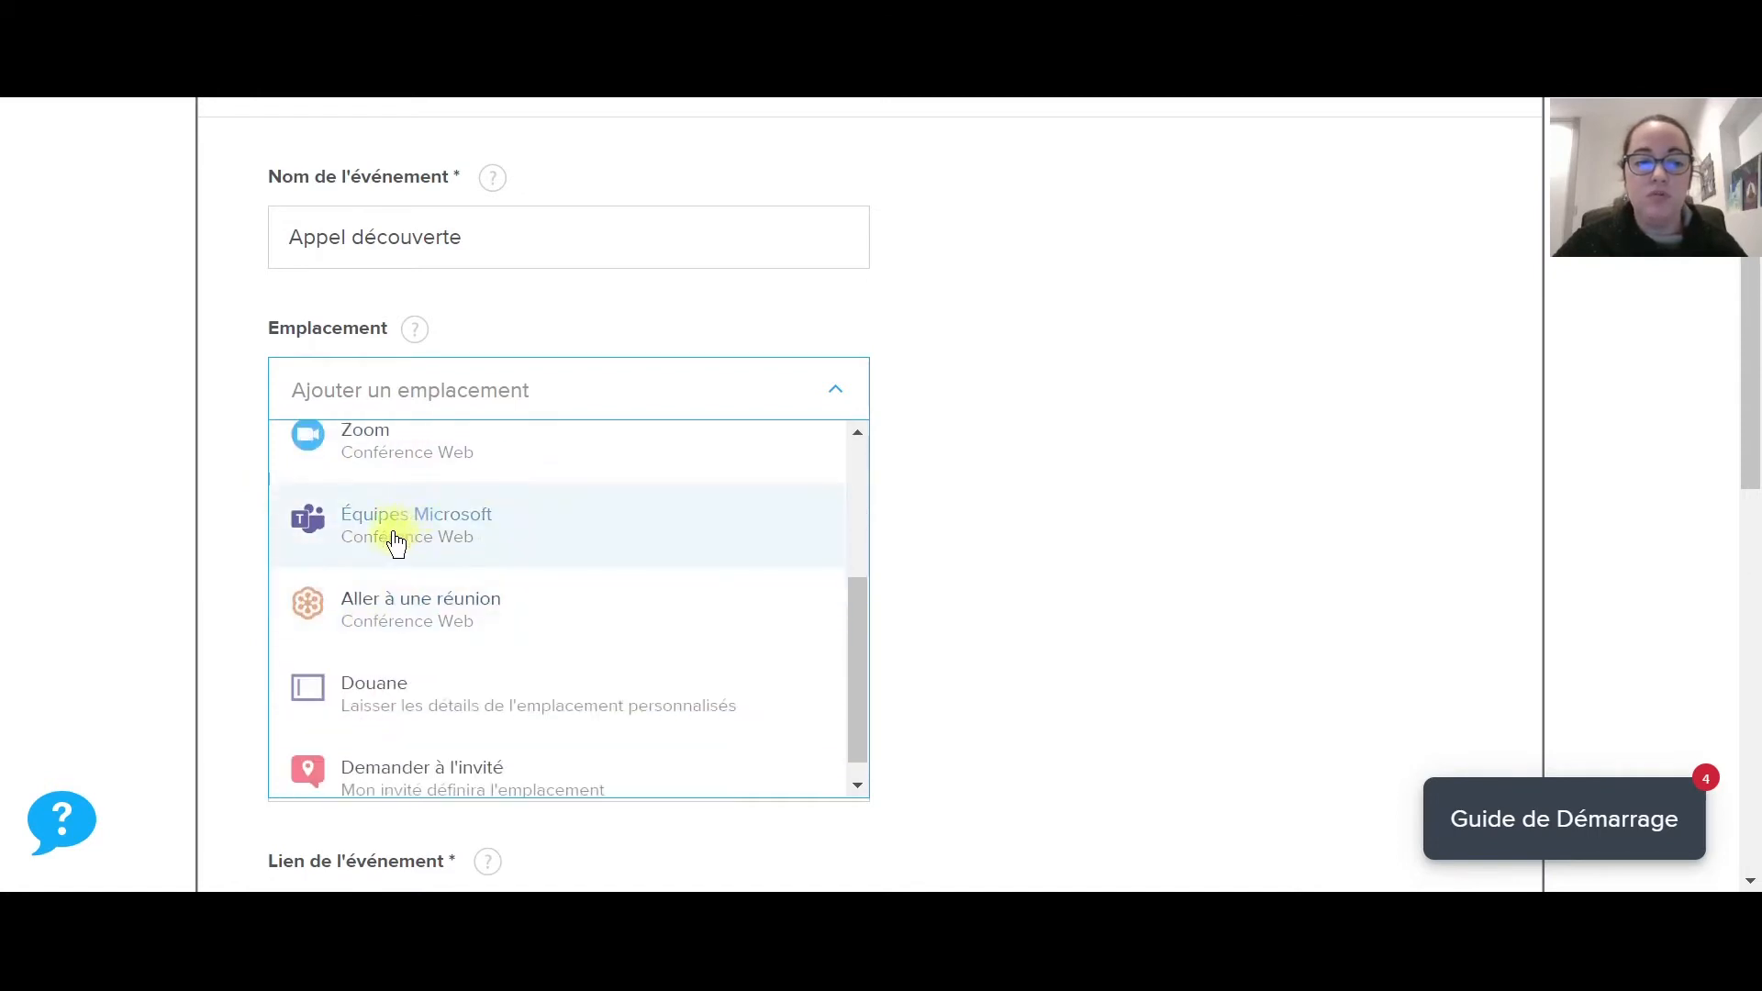
scroll(392, 546, down, 1)
scroll(438, 606, up, 1)
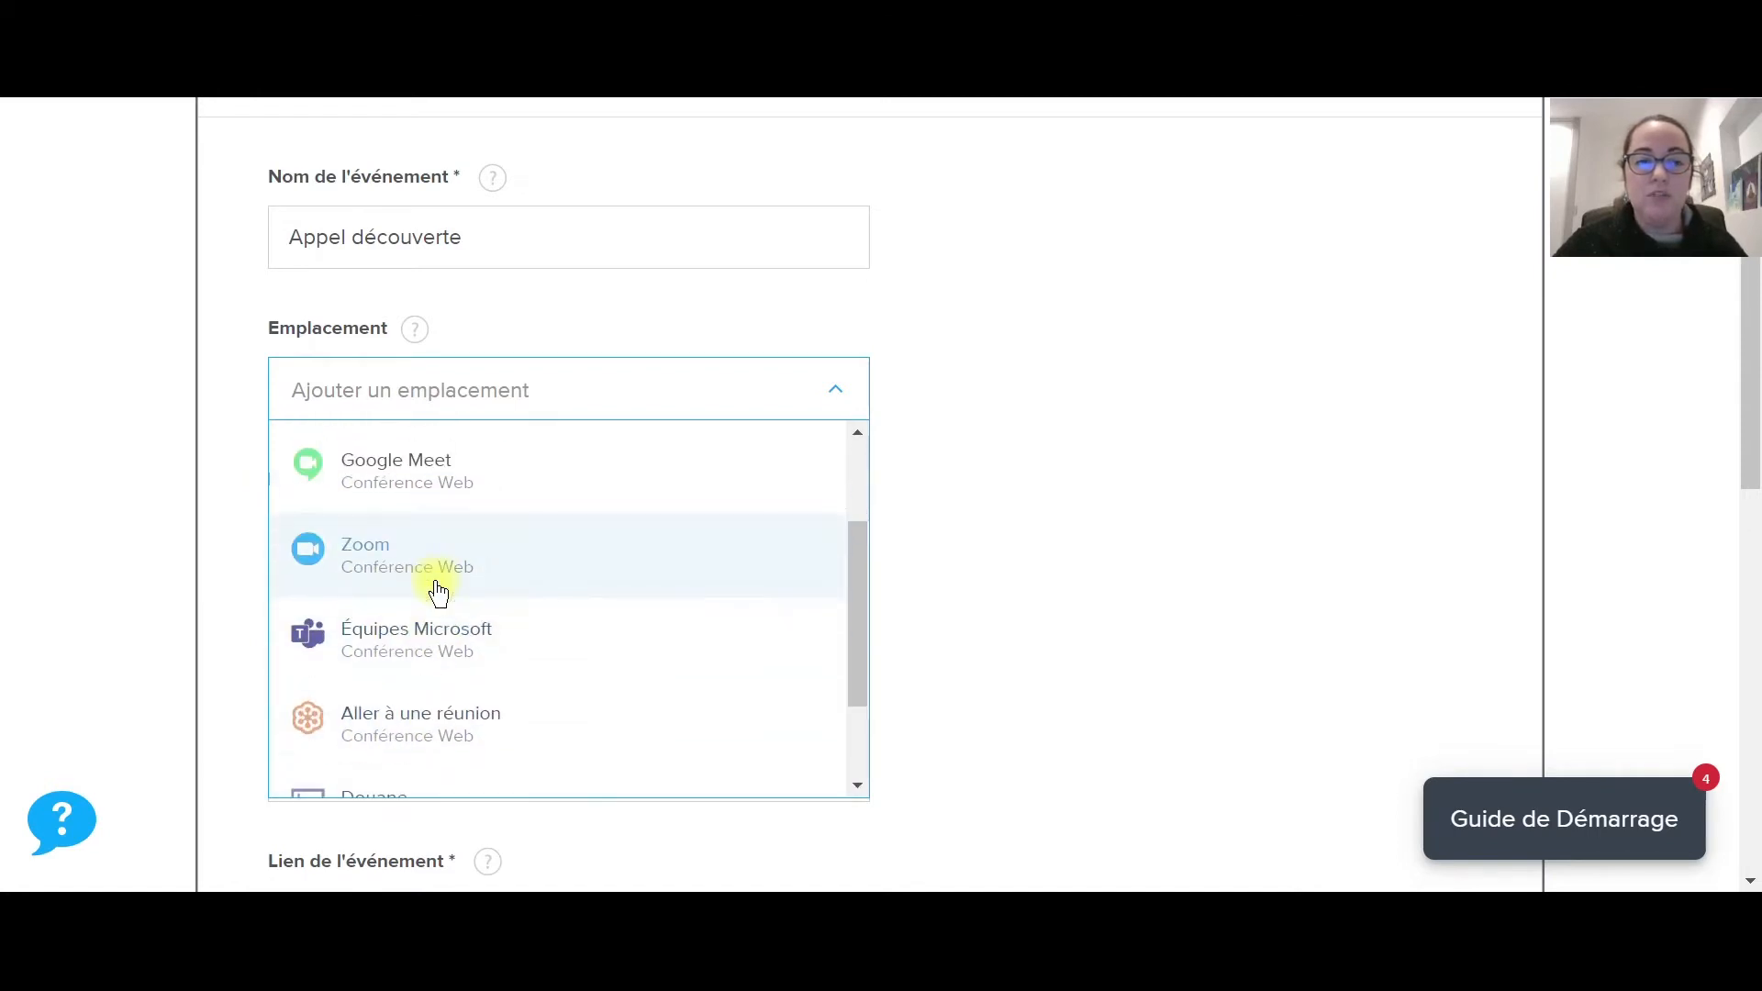
click(392, 564)
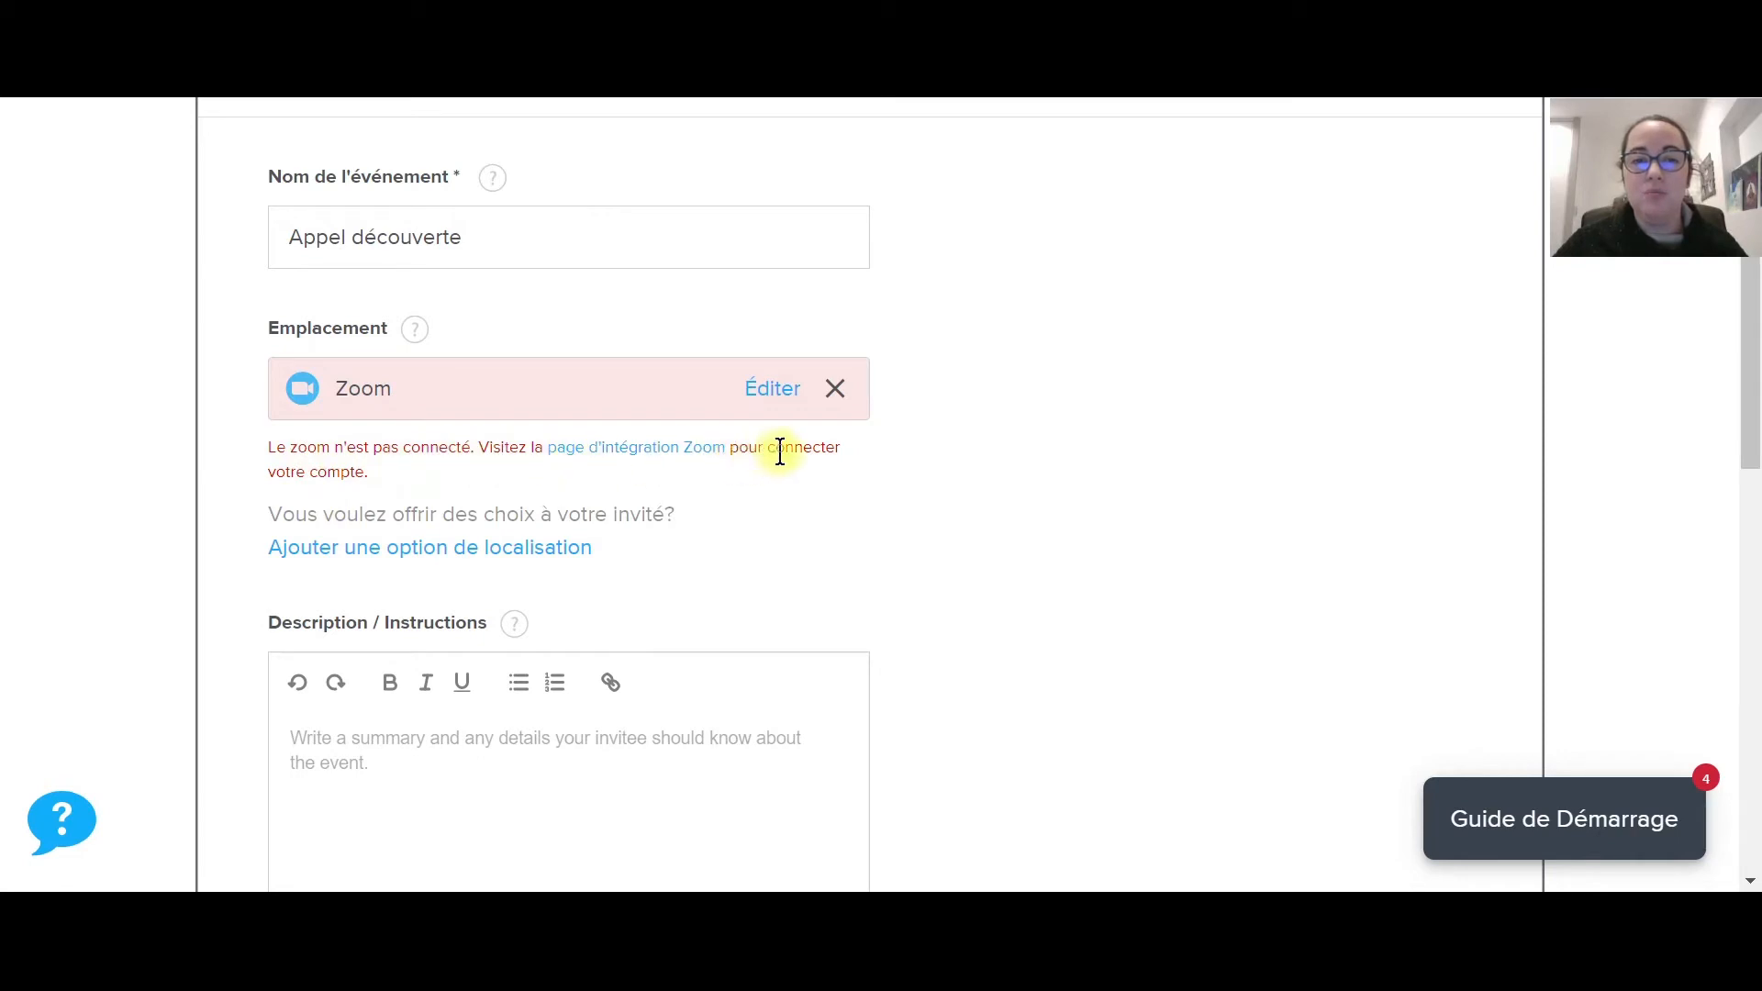
Remove the unconnected Zoom location and choose Google Meet instead.
click(833, 395)
click(789, 397)
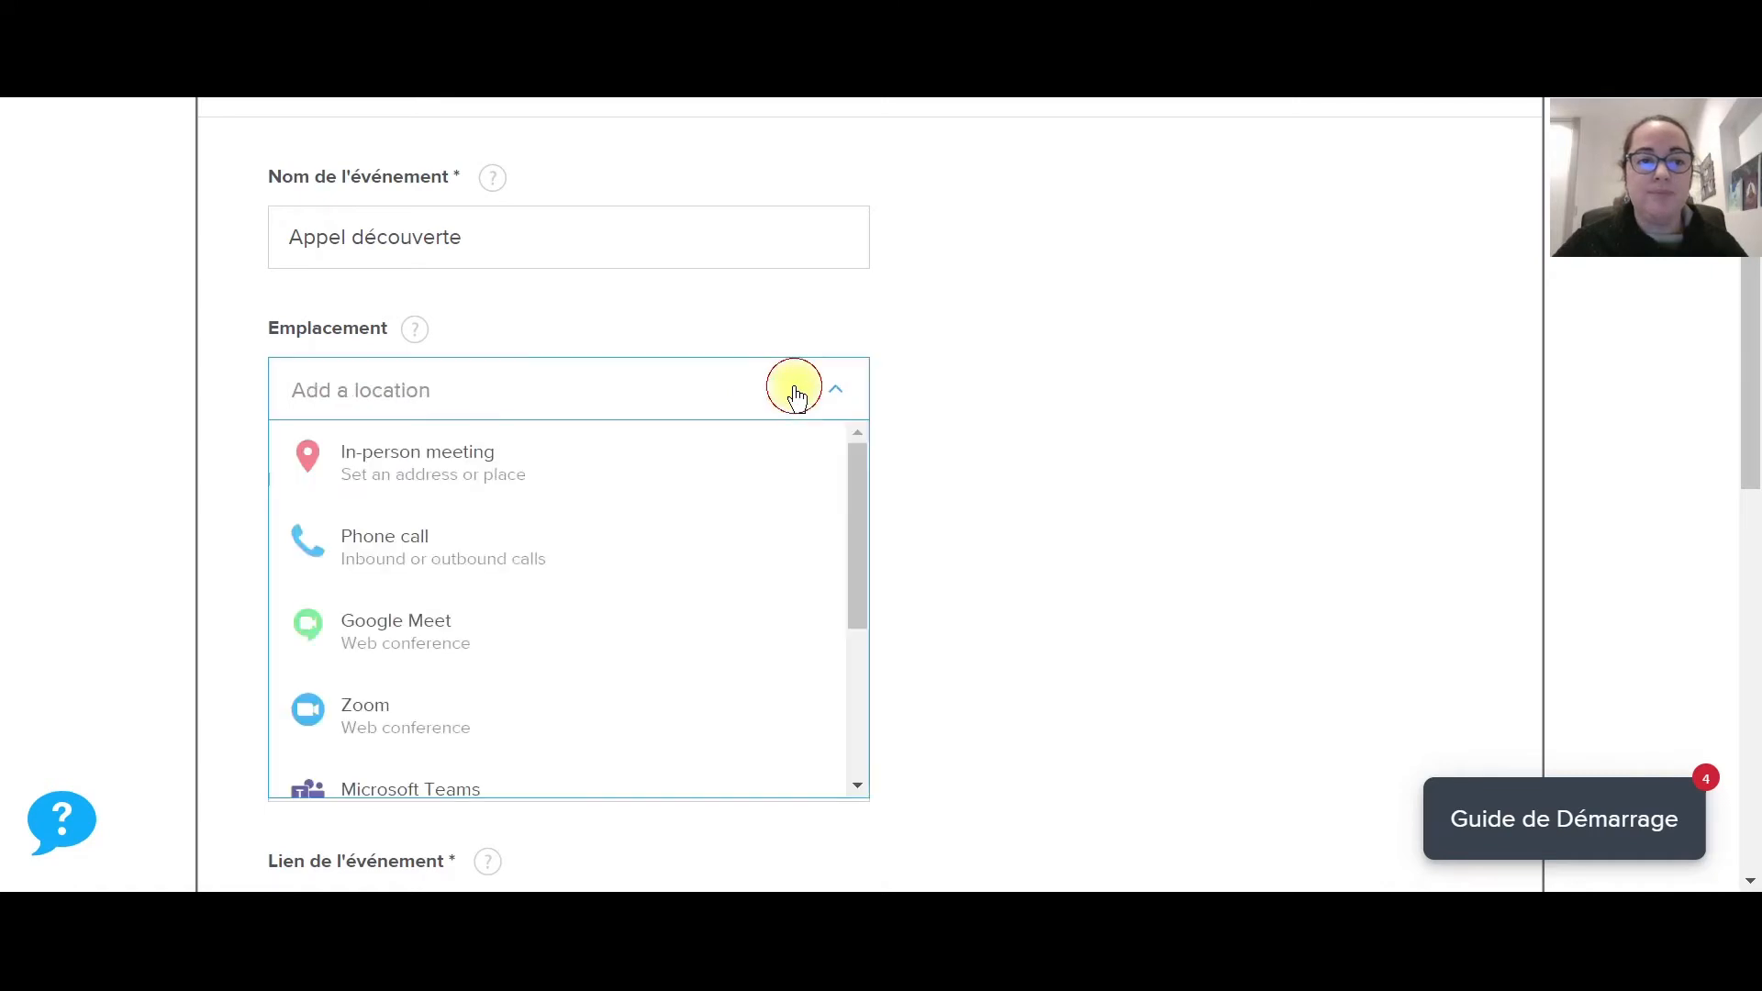
click(484, 628)
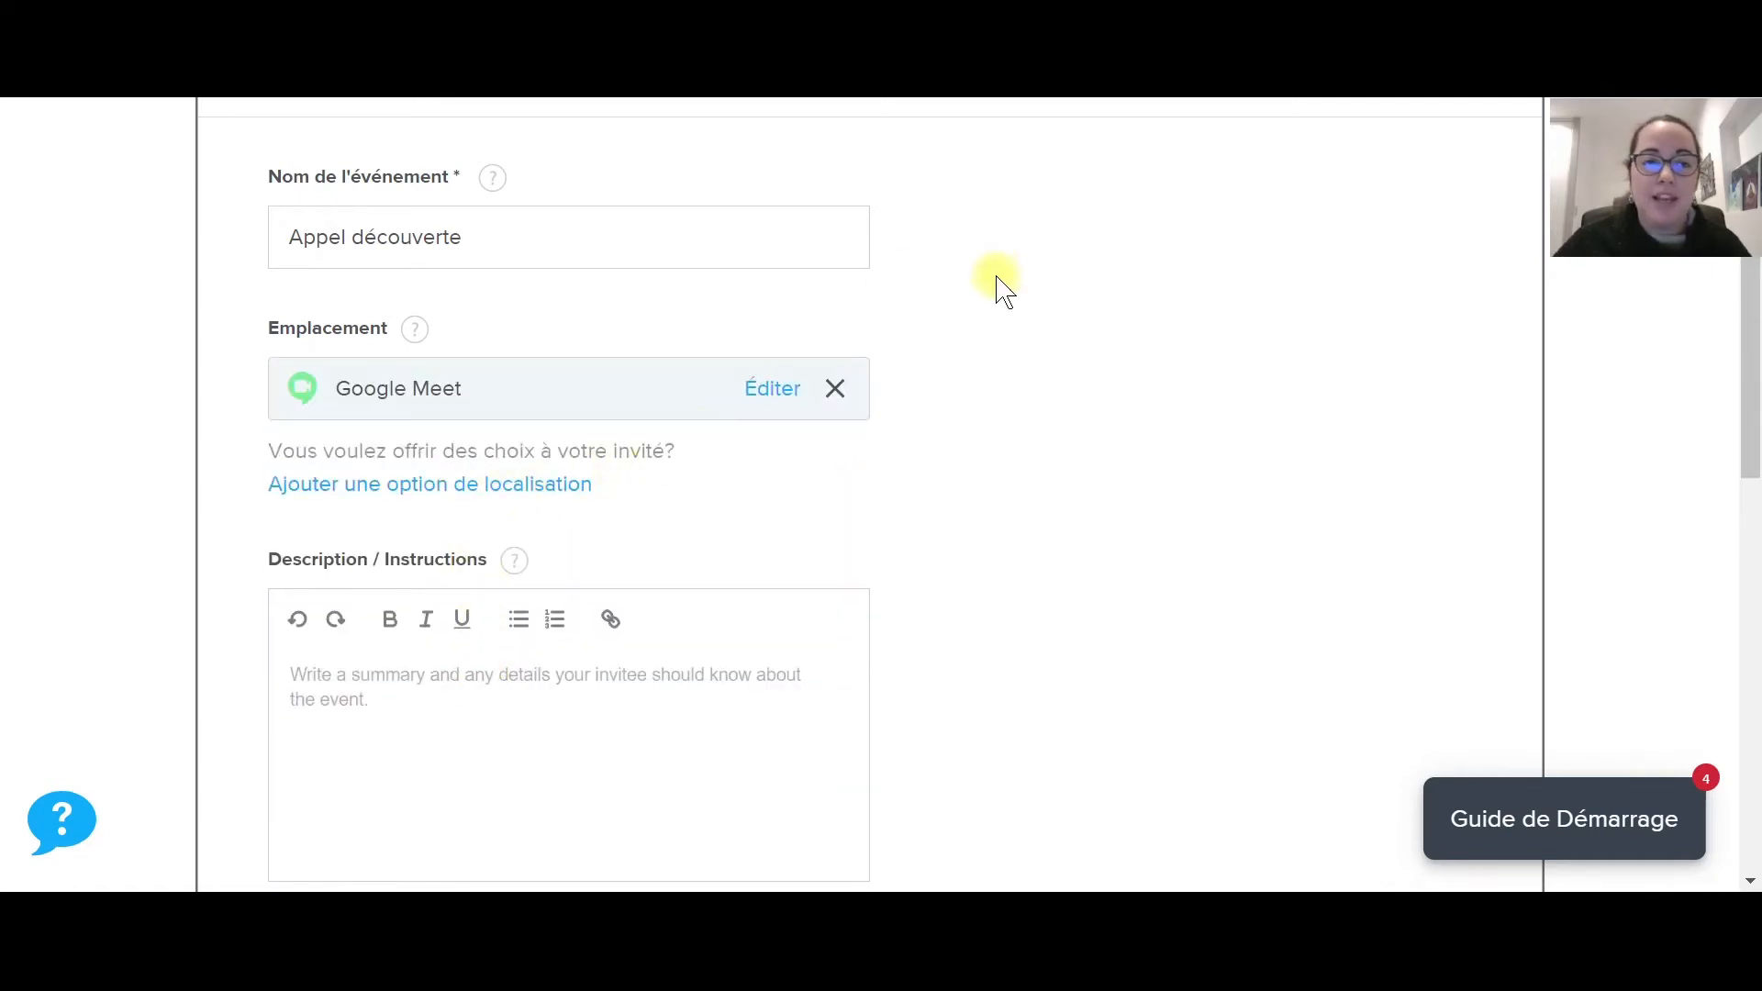
scroll(995, 289, down, 2)
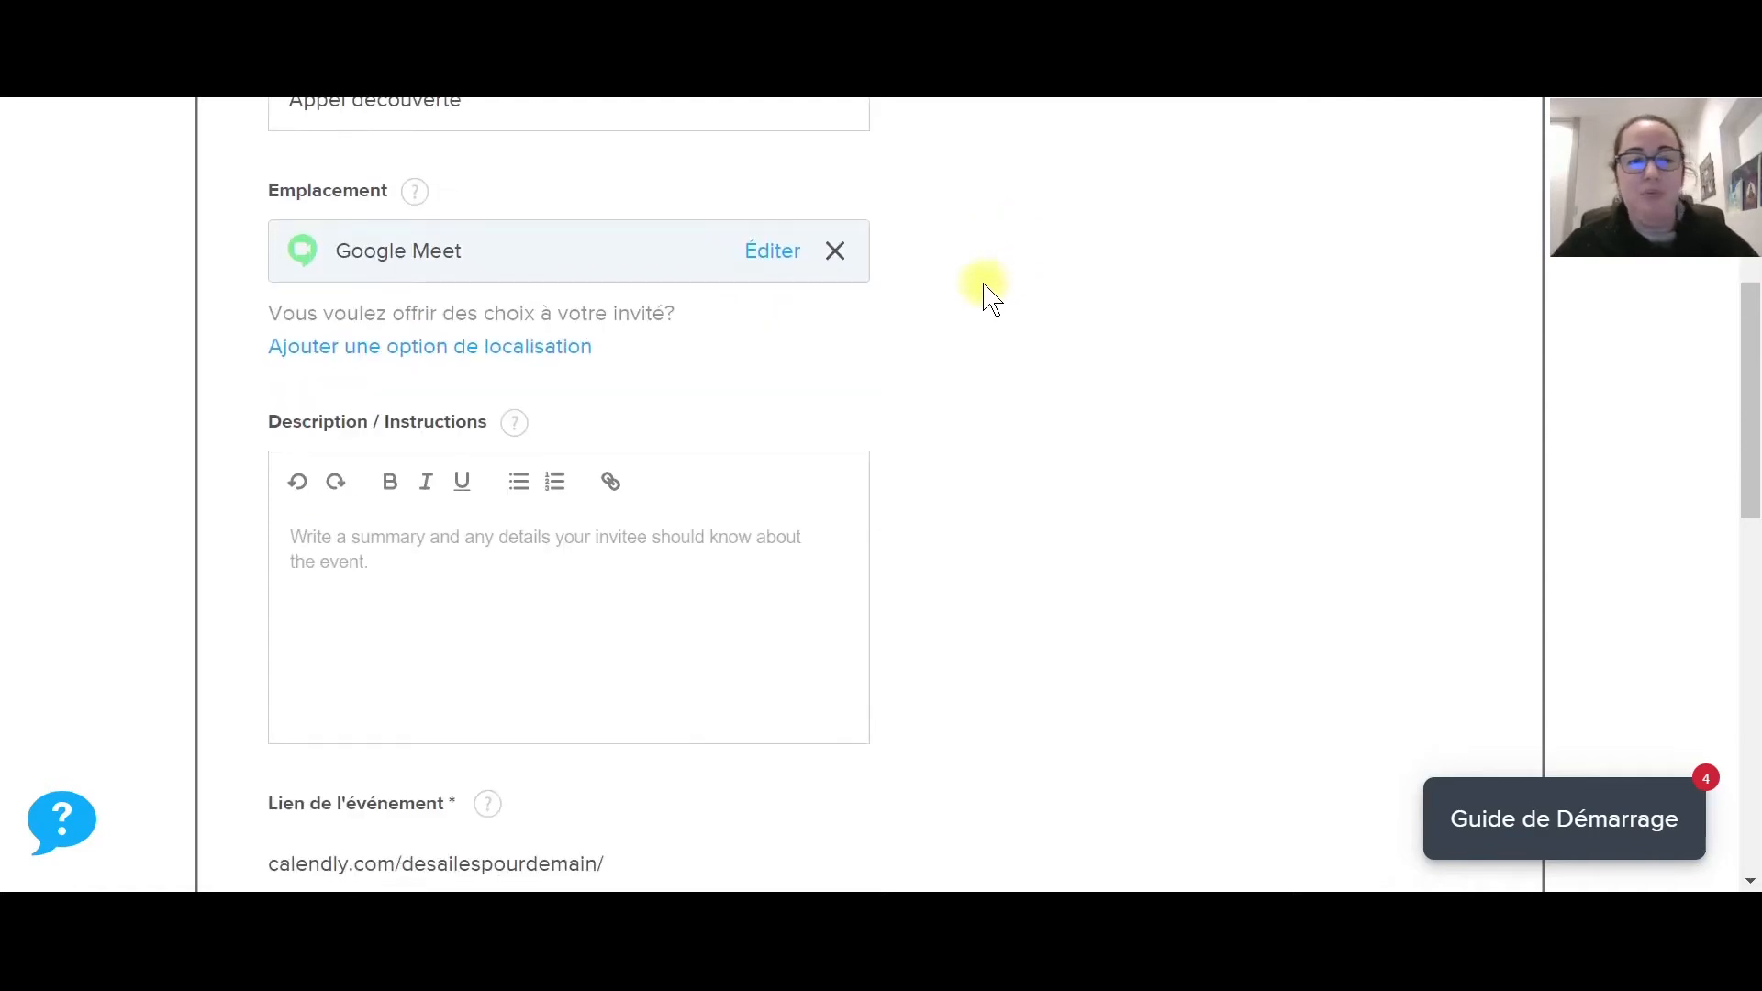
Test typing in the still-empty Description editor, then translate the page into English.
scroll(635, 344, down, 1)
scroll(635, 353, down, 1)
click(446, 418)
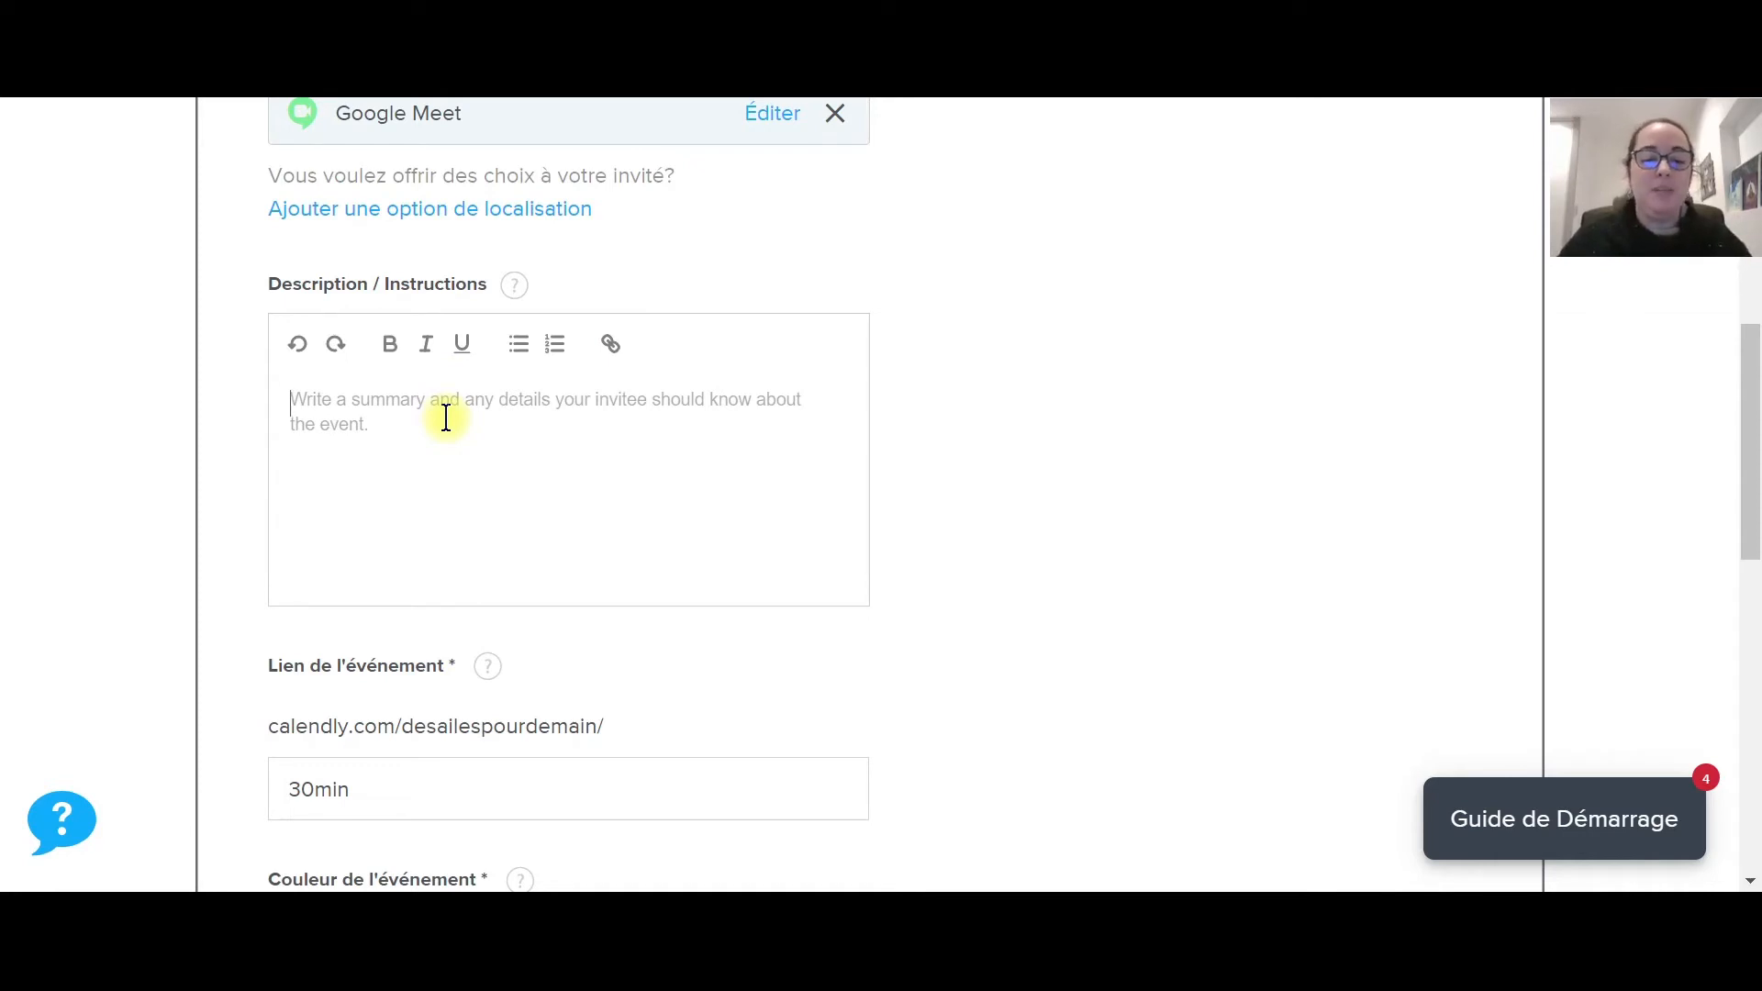
key(BackSpace)
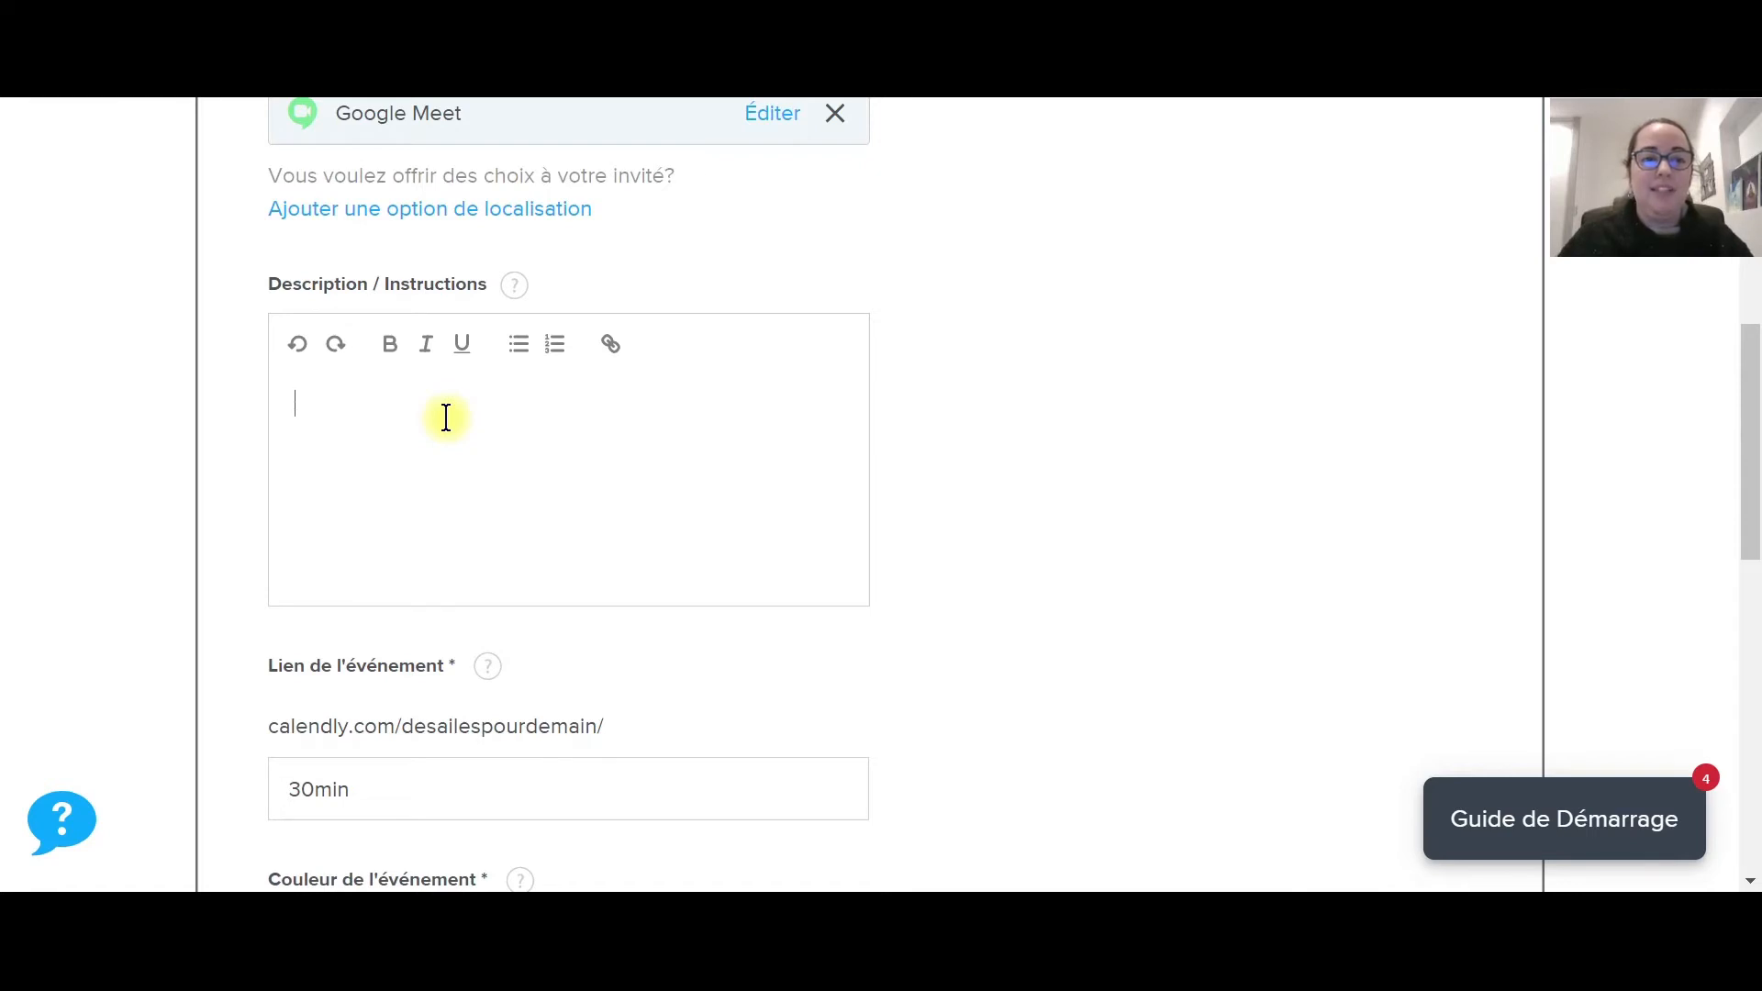
key(BackSpace)
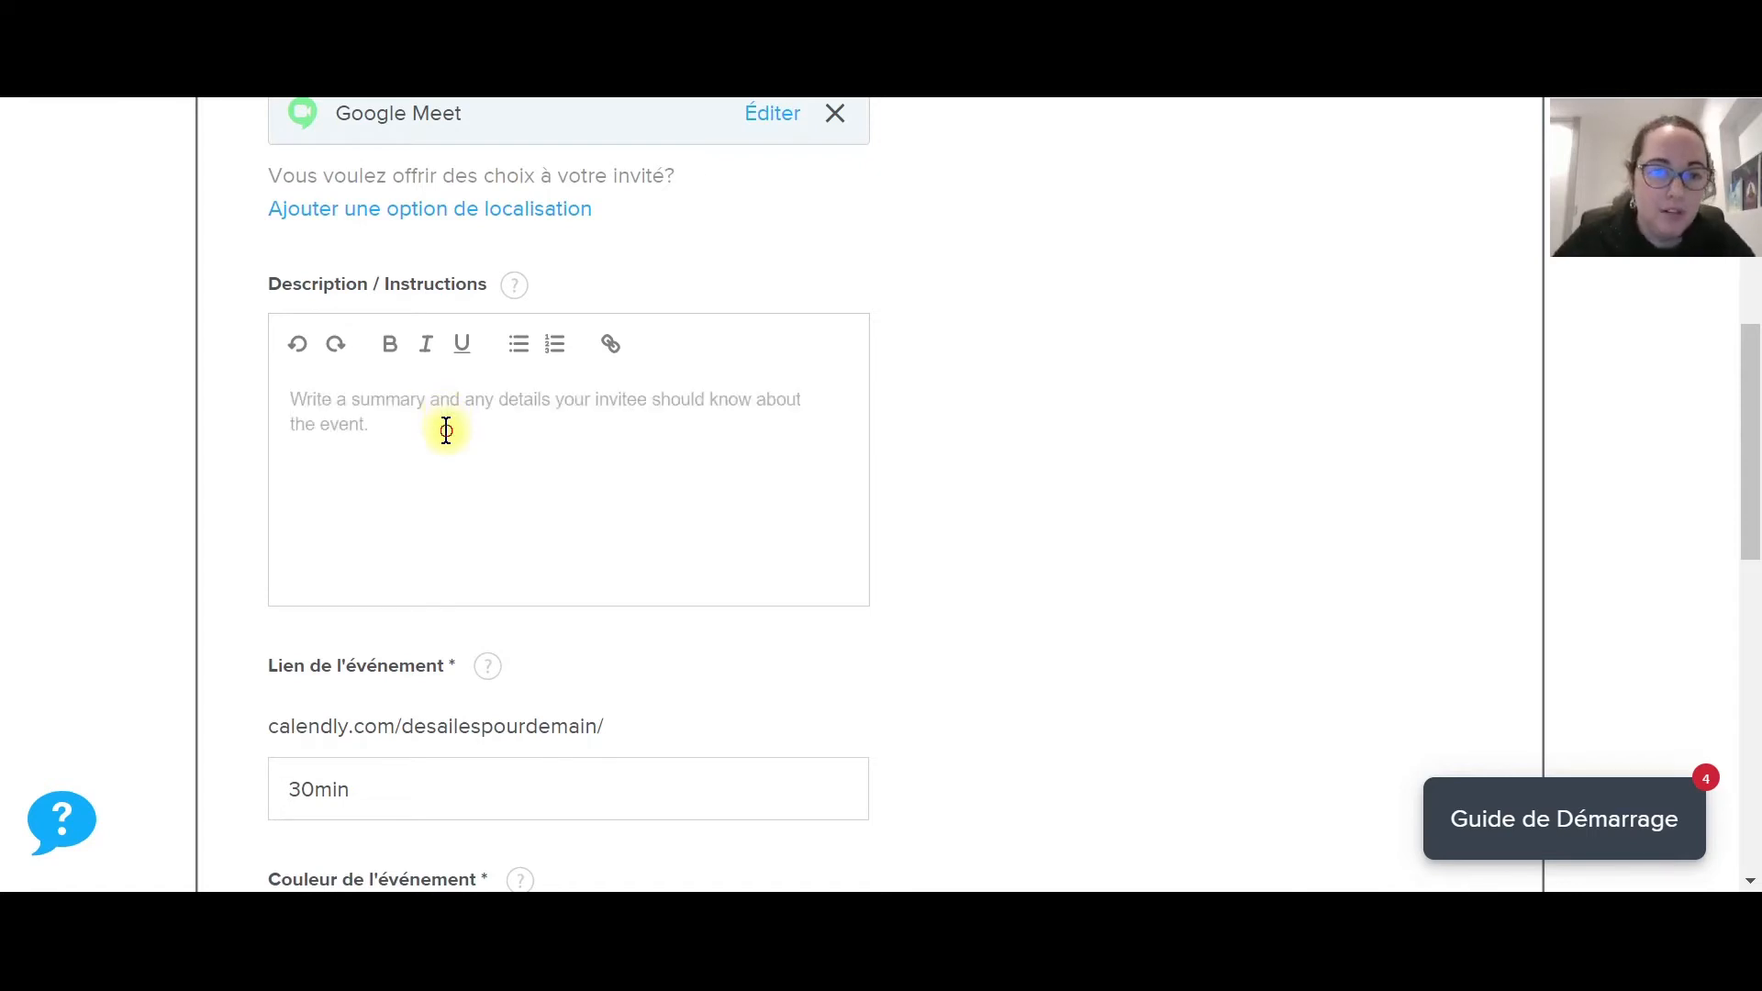
scroll(411, 432, down, 2)
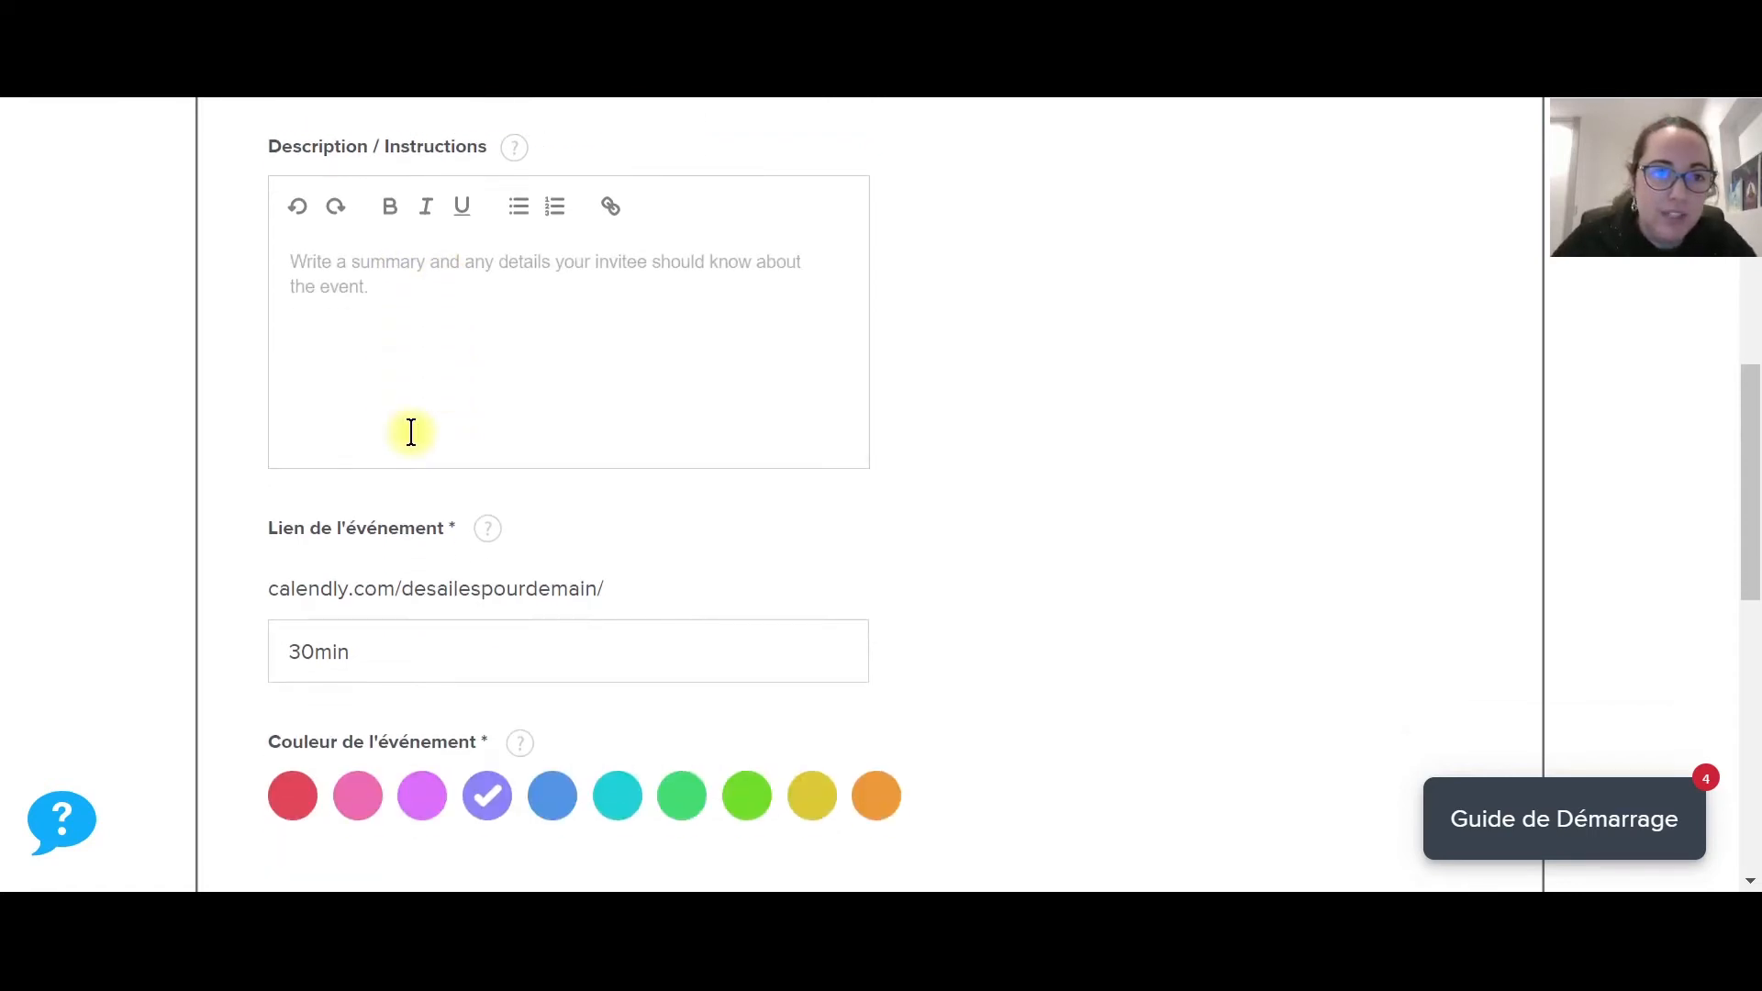
key(BackSpace)
key(BackSpace)
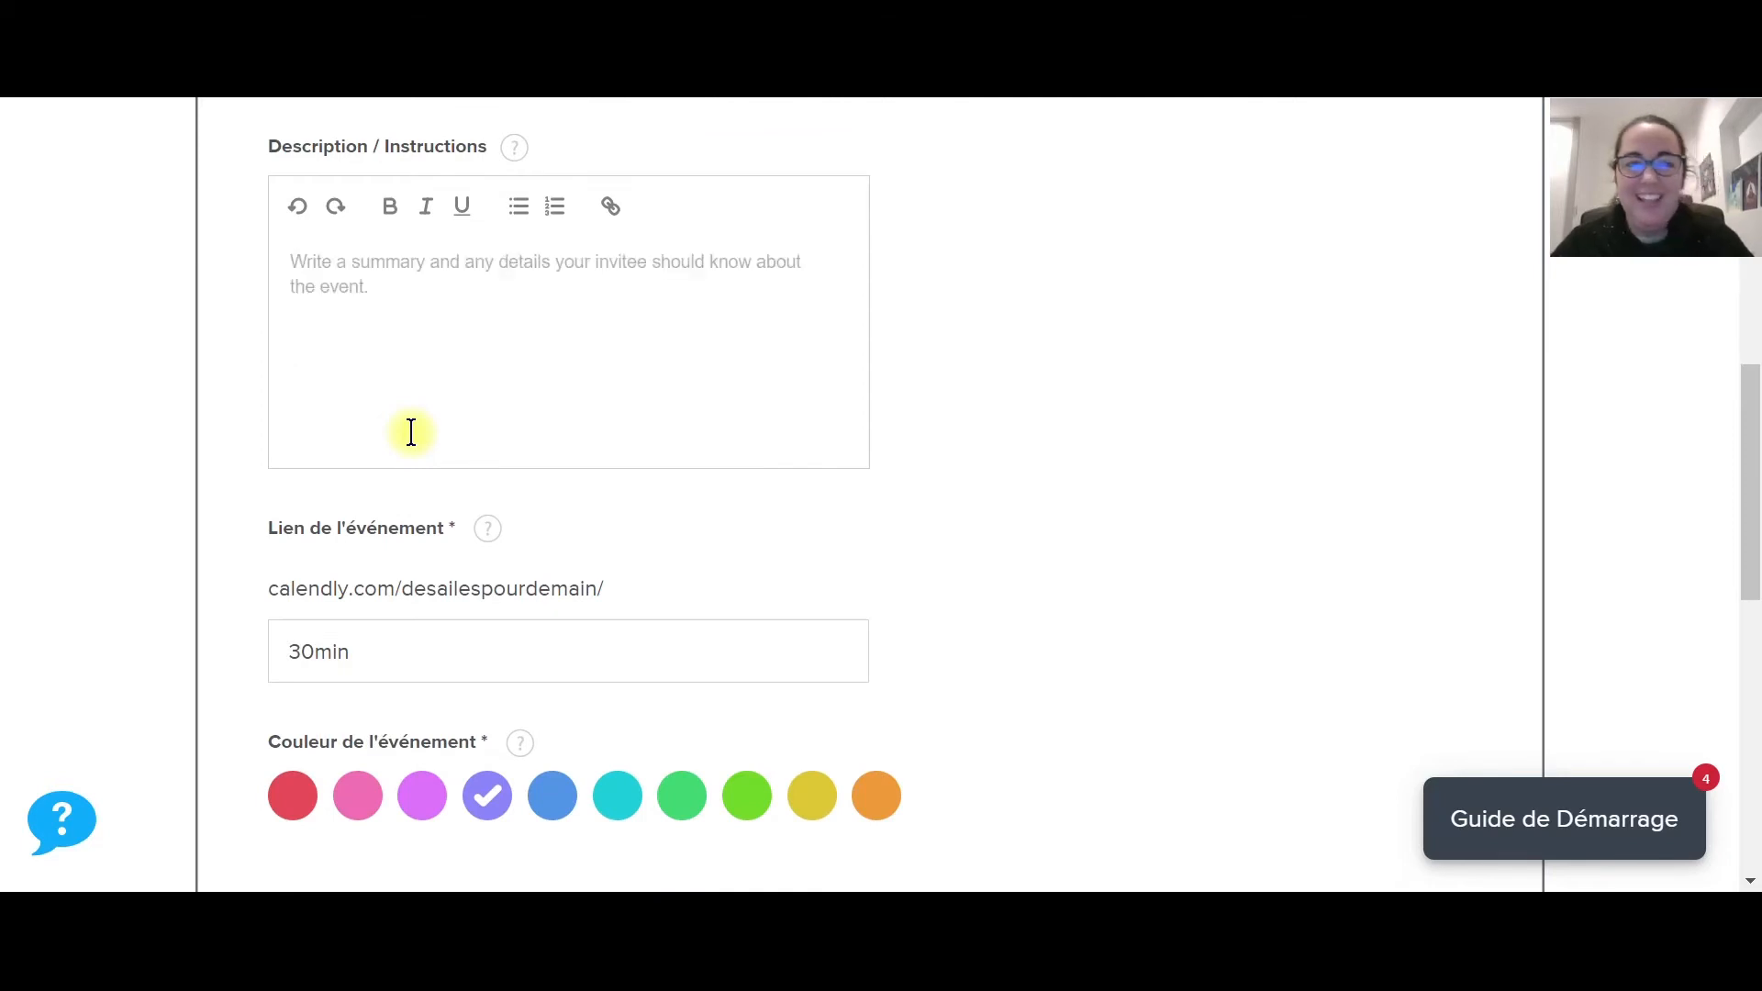
scroll(414, 432, up, 5)
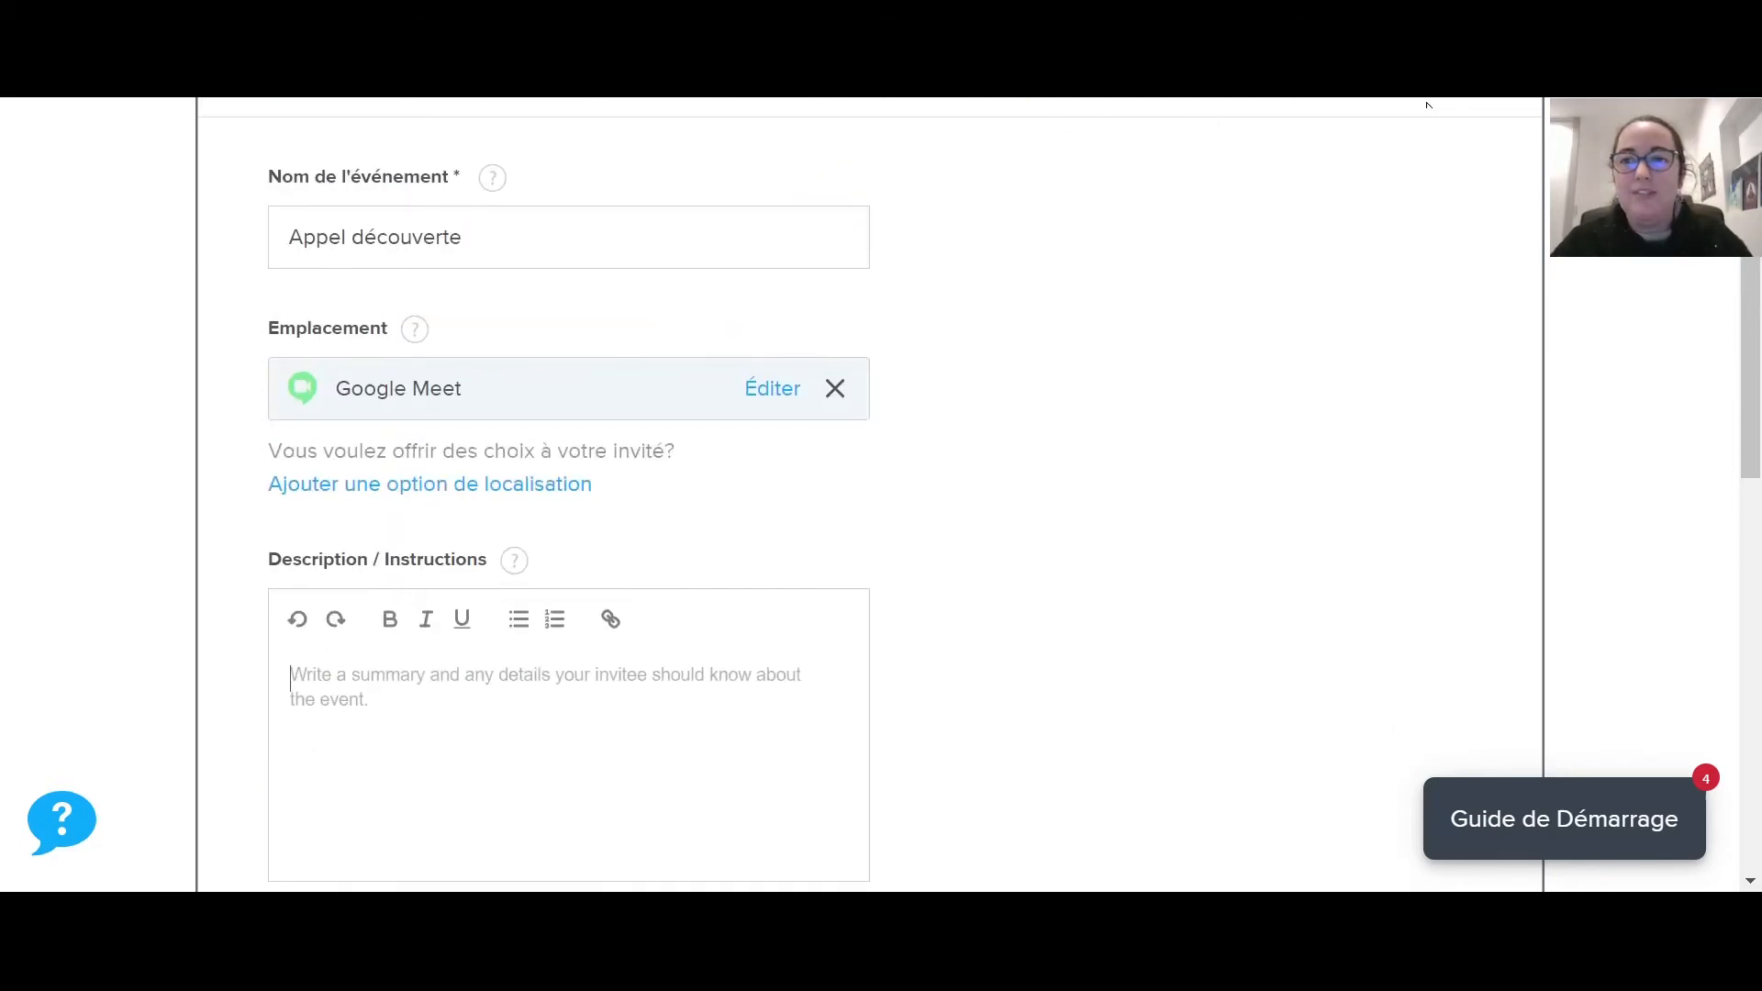
click(1427, 105)
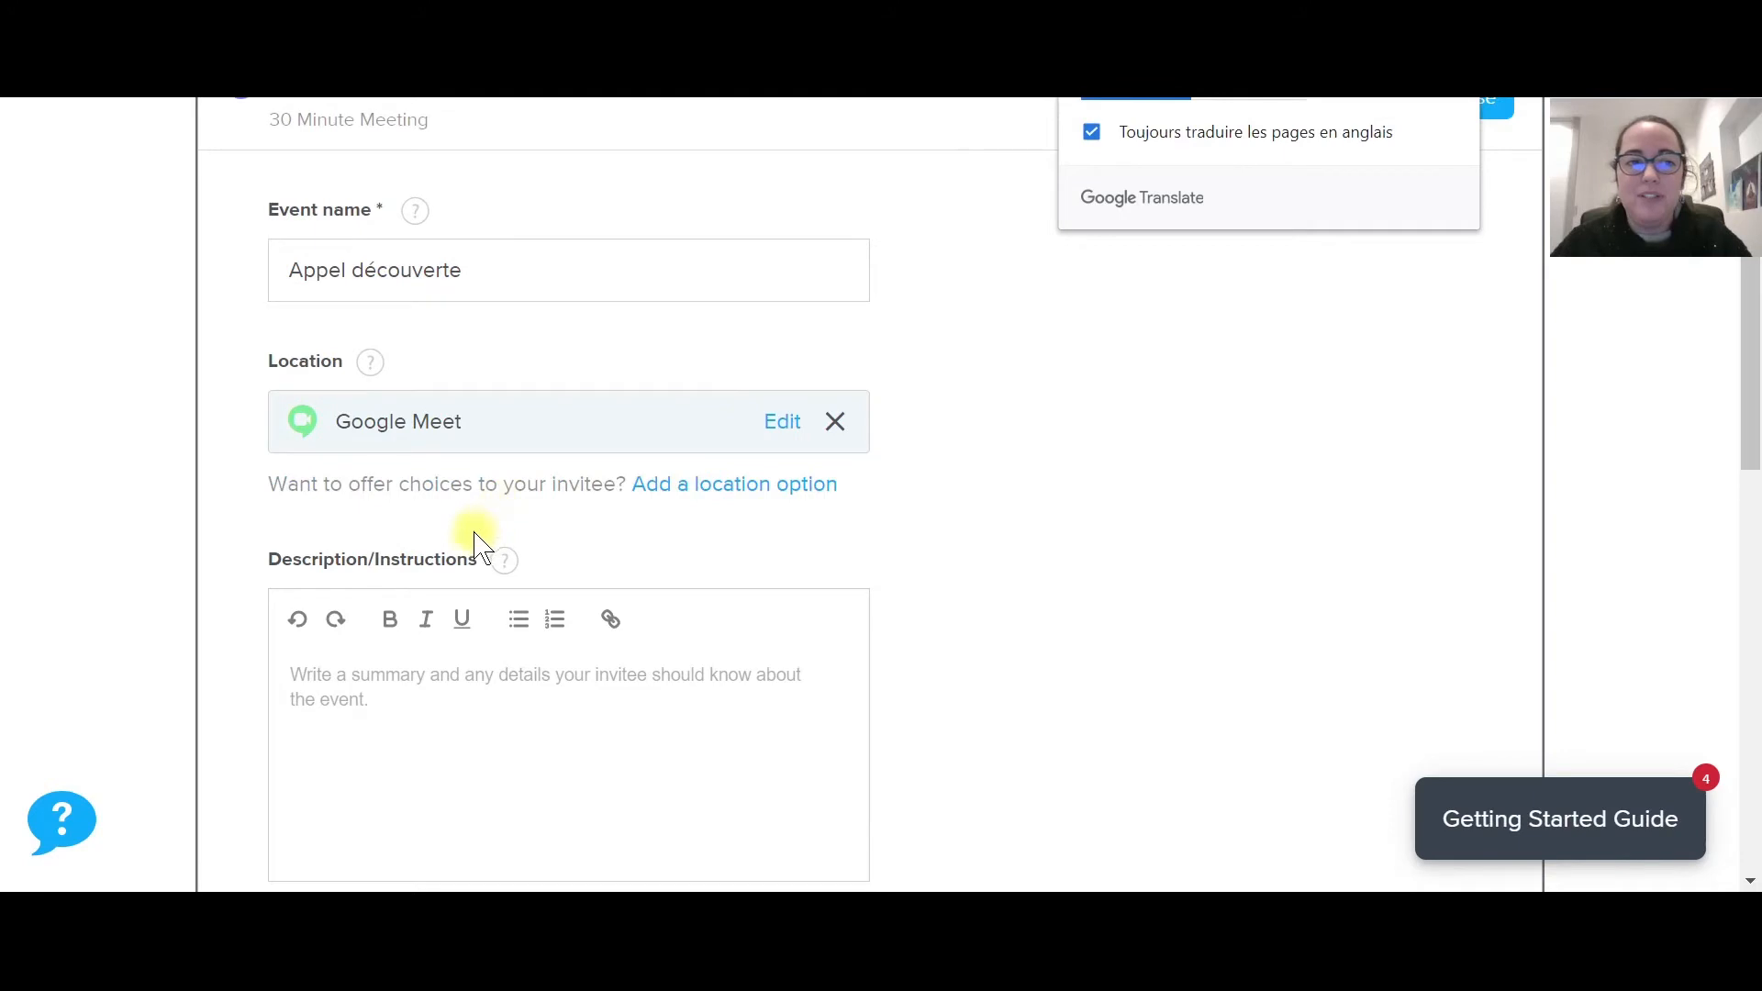
Write a description asking invitees to arrive 30 minutes early with notes and questionnaire answers.
scroll(441, 560, down, 2)
click(408, 569)
text(Mer)
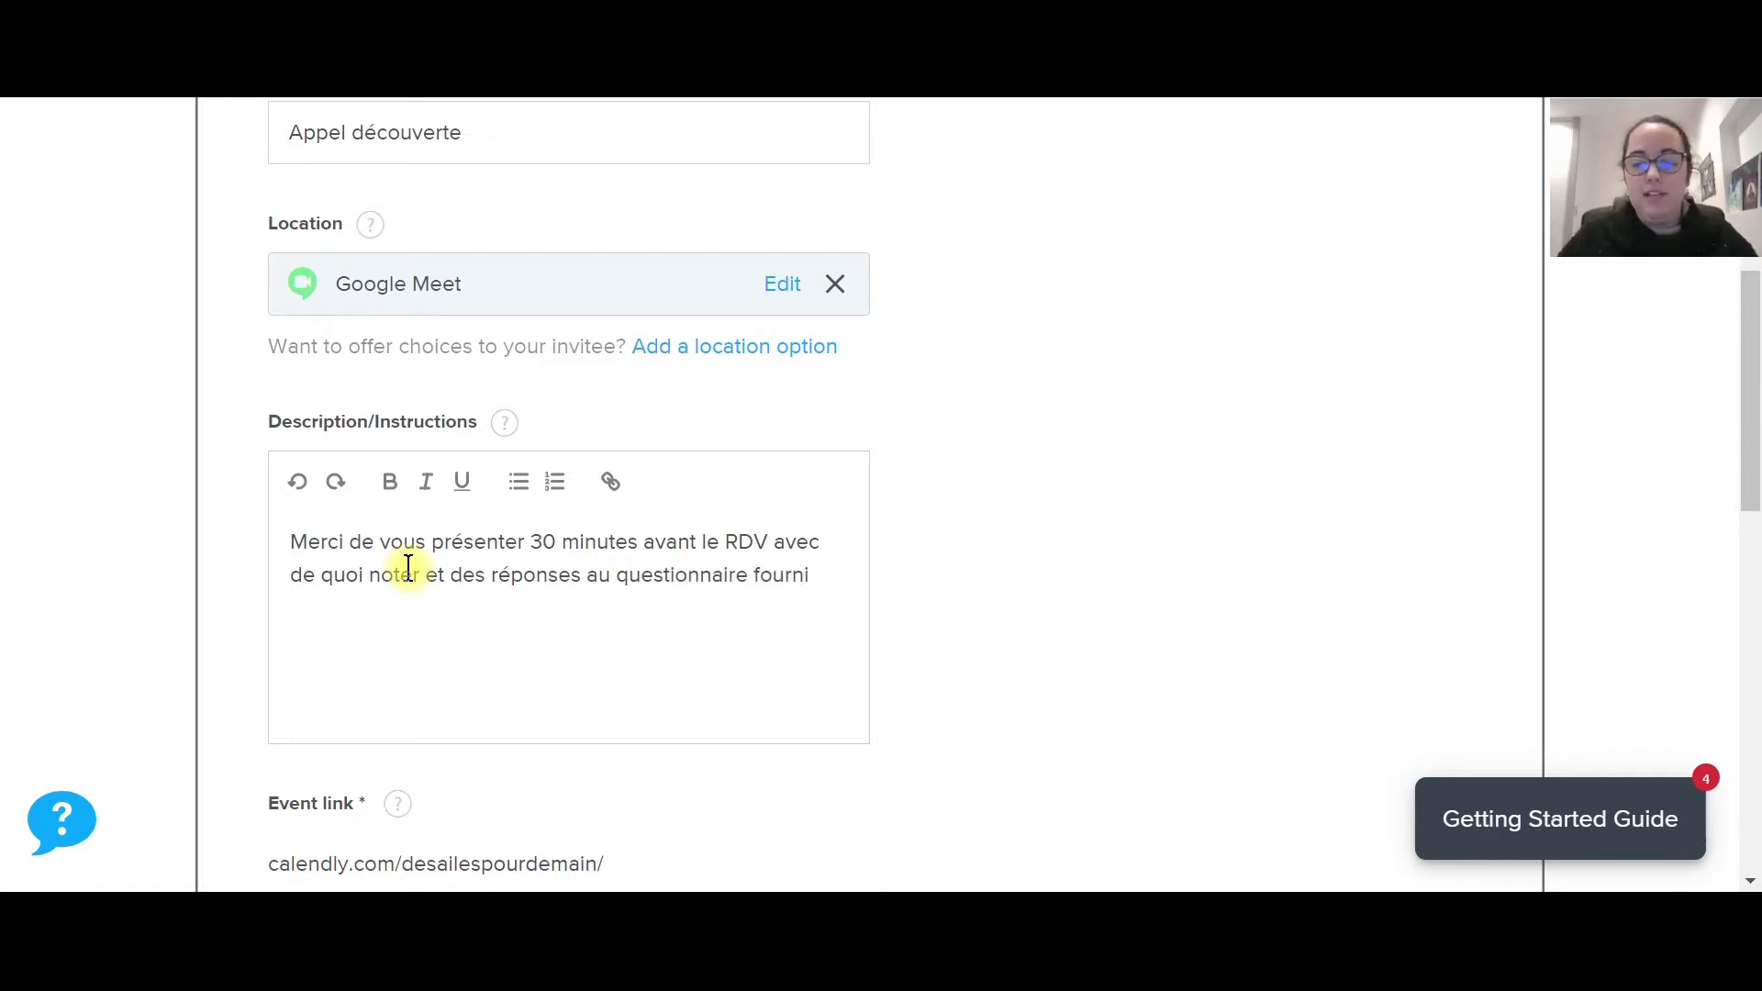
Try linking 'questionnaire fourni' in the description, then cancel without adding a link.
drag(809, 574, 622, 584)
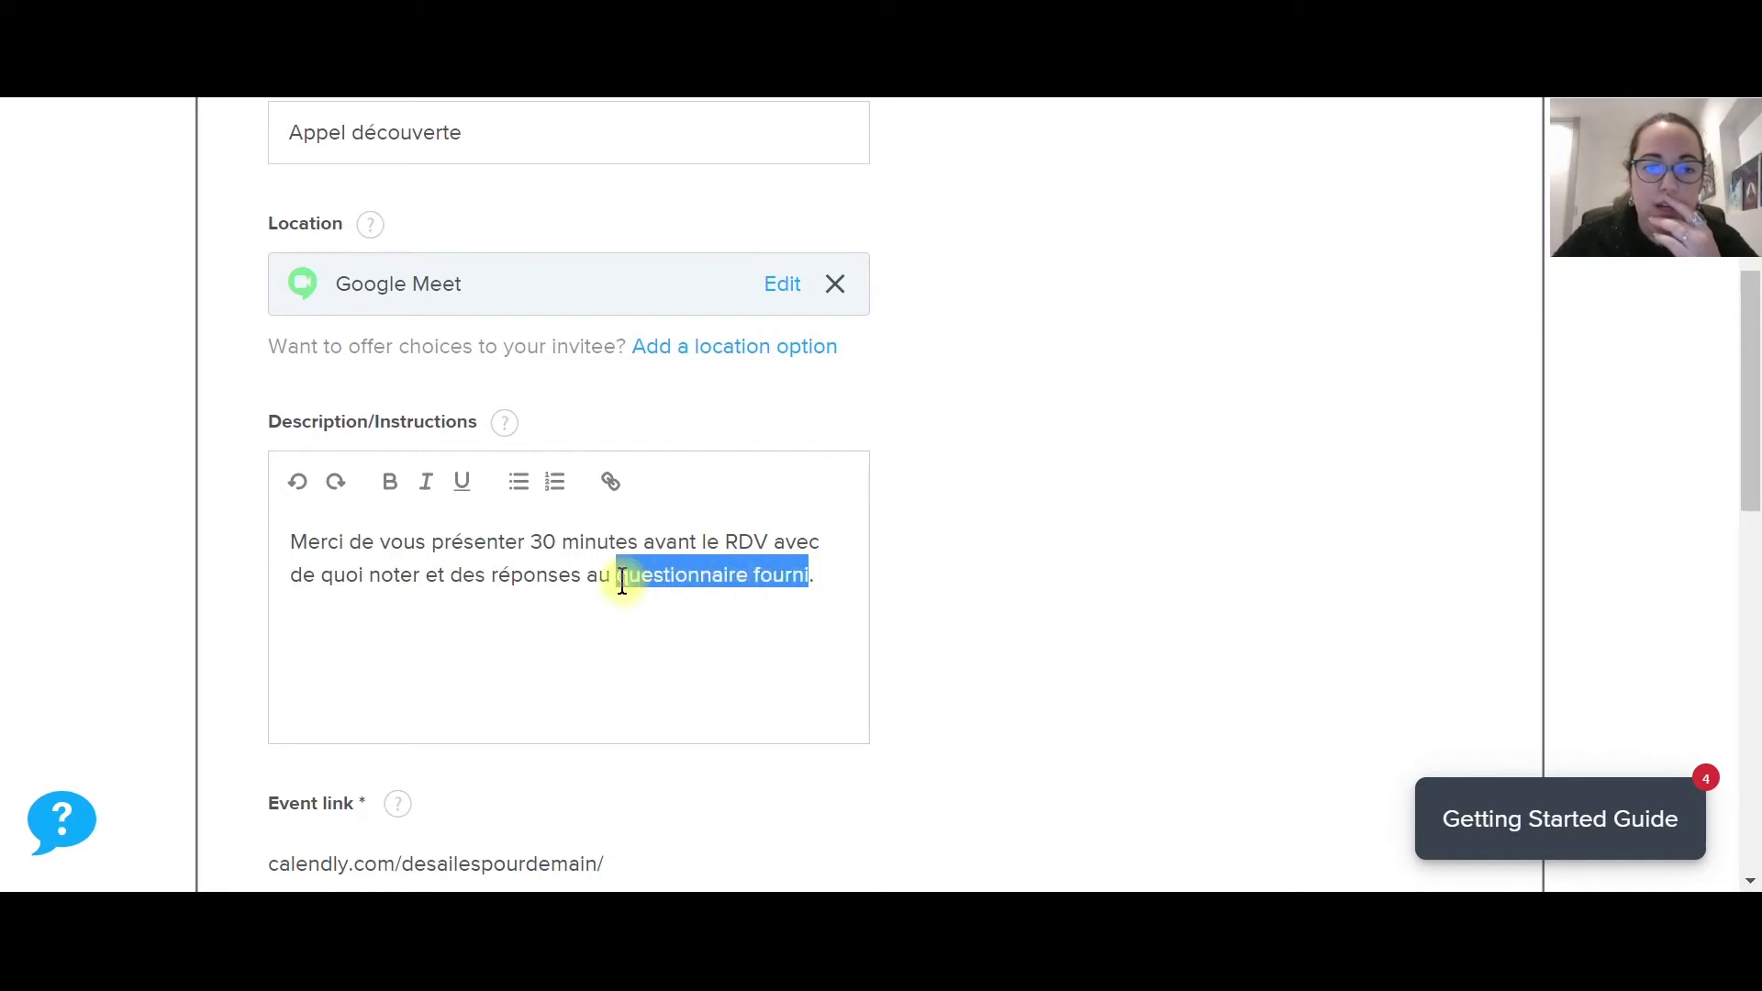
click(610, 487)
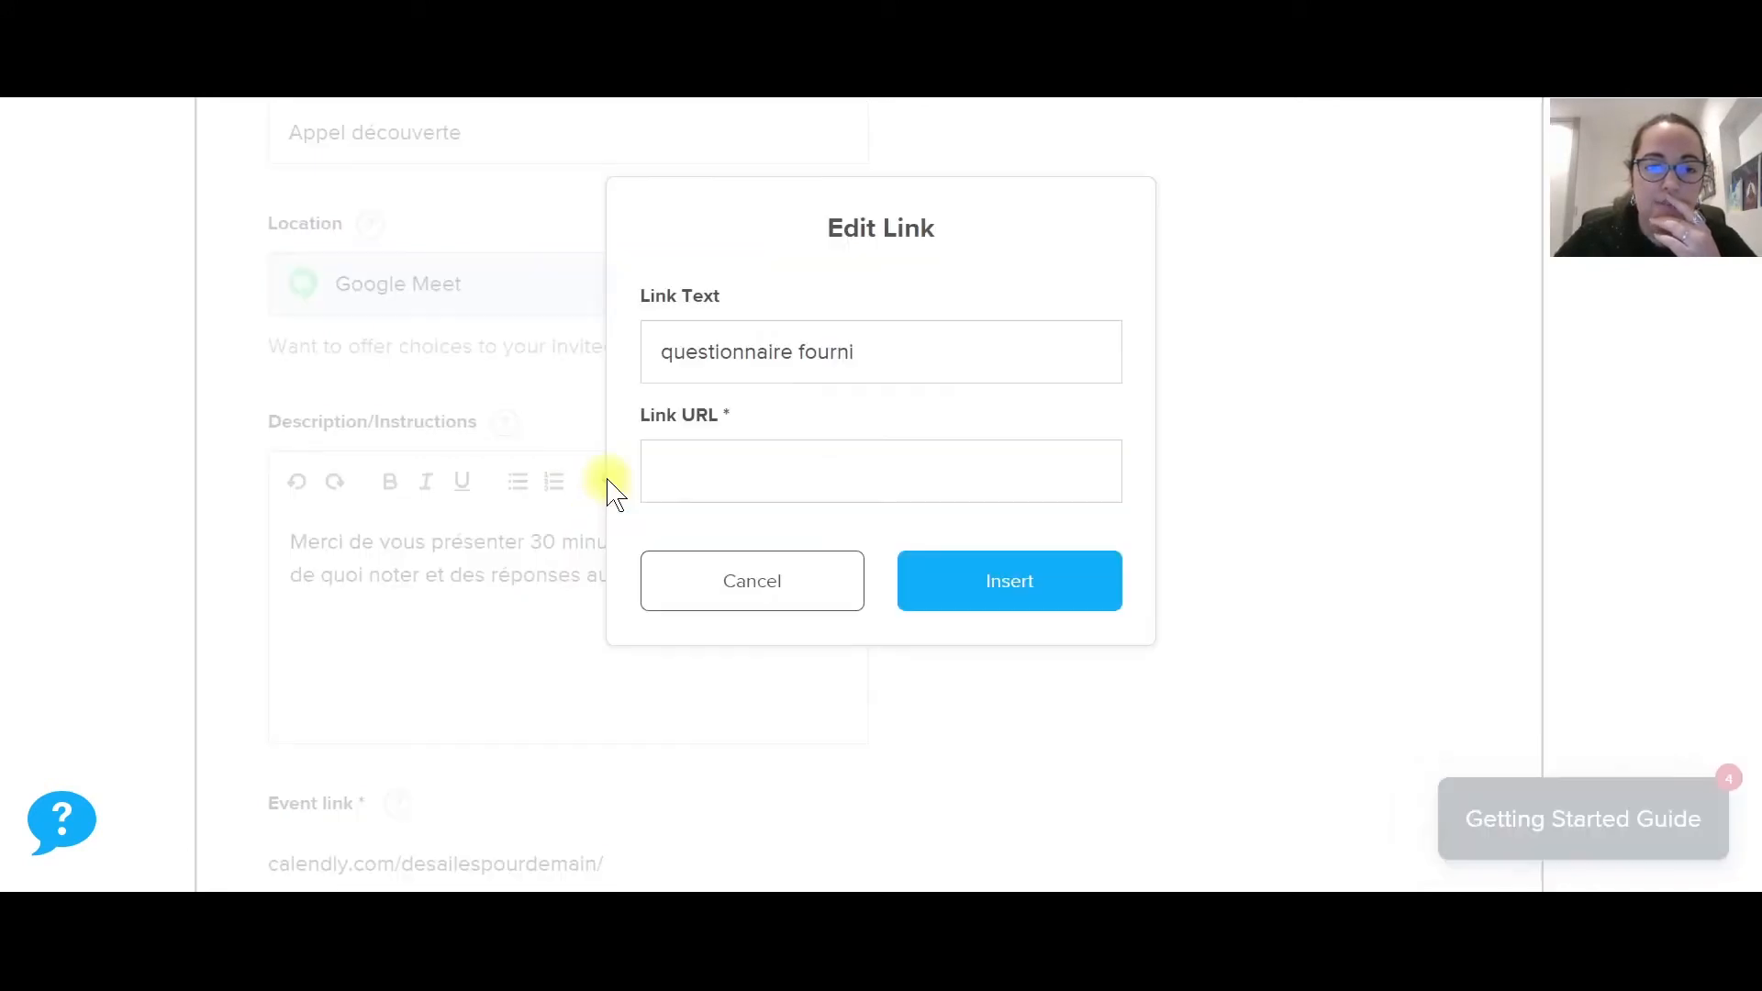
click(810, 587)
click(882, 602)
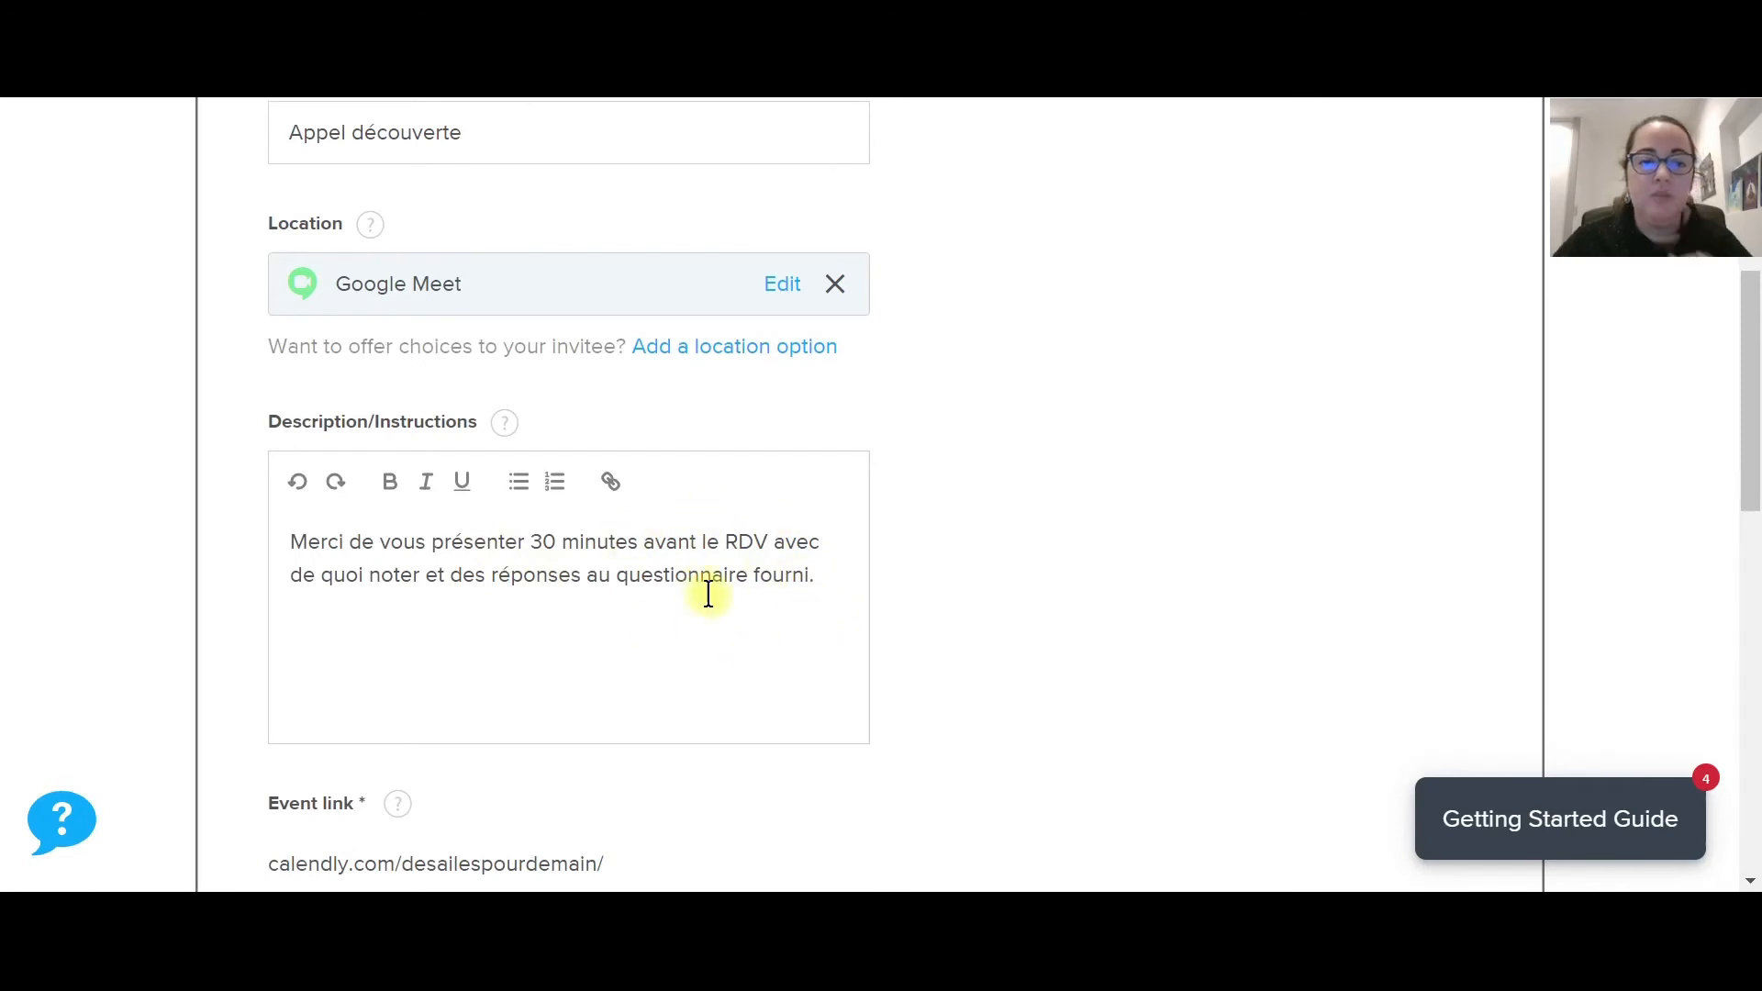
scroll(679, 507, down, 2)
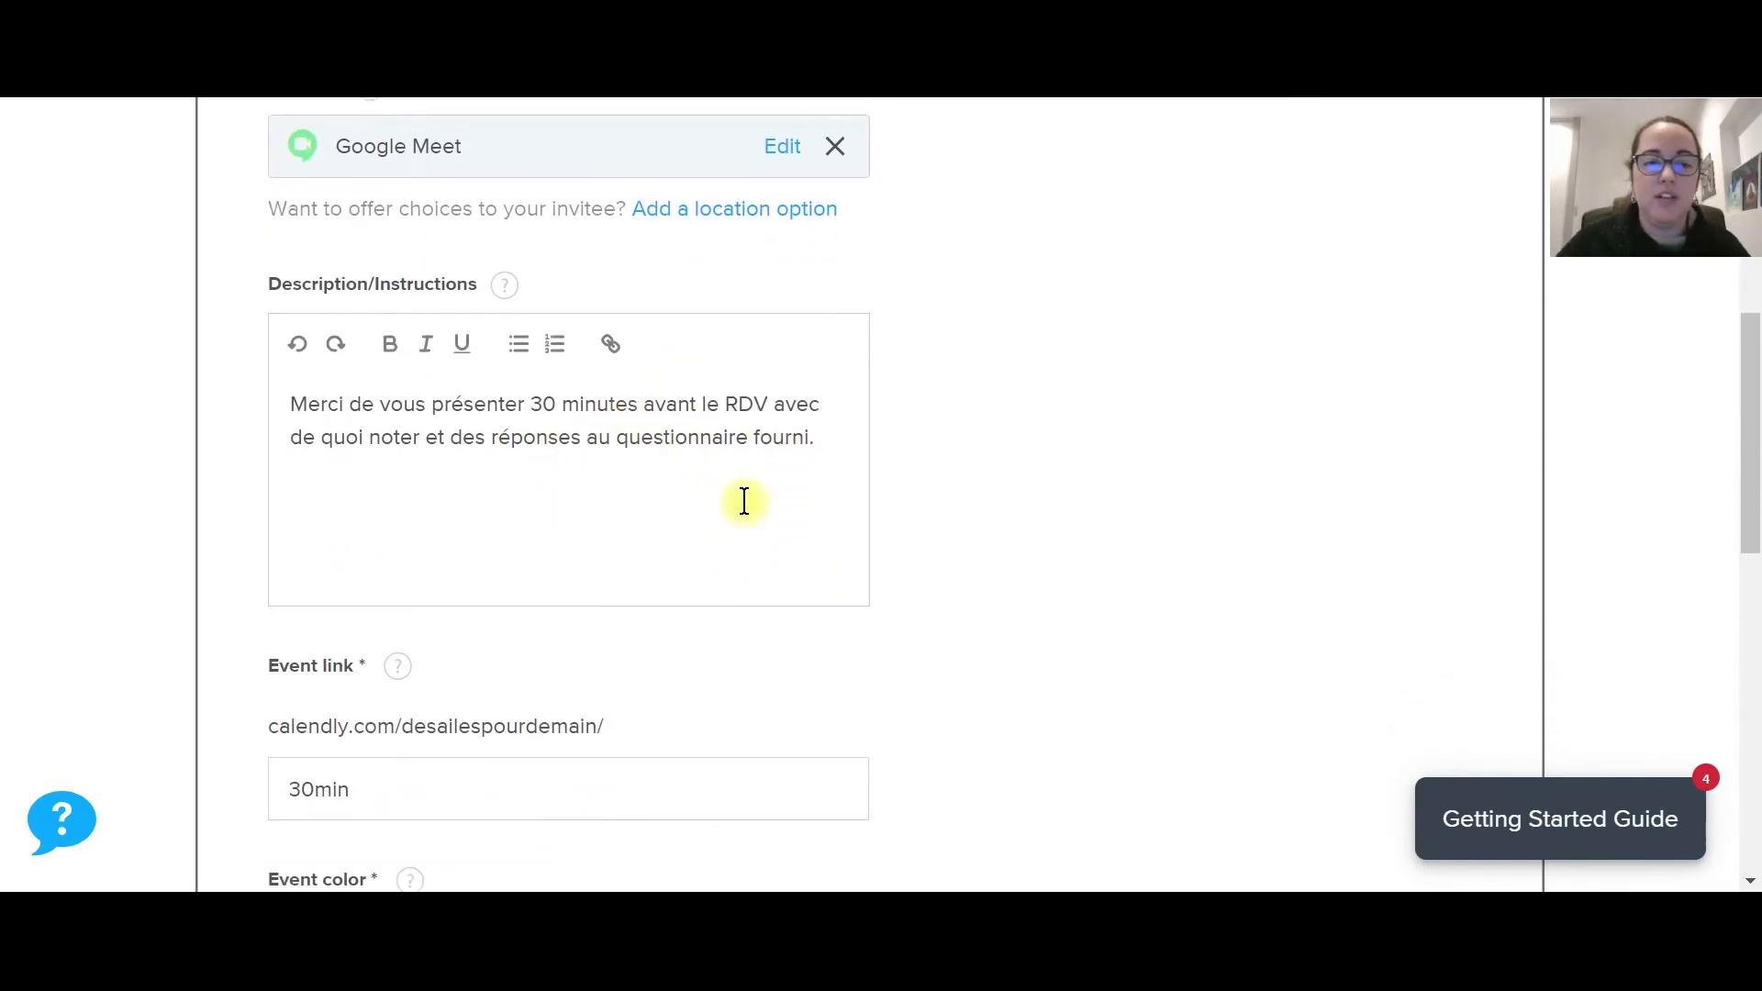
scroll(742, 501, down, 2)
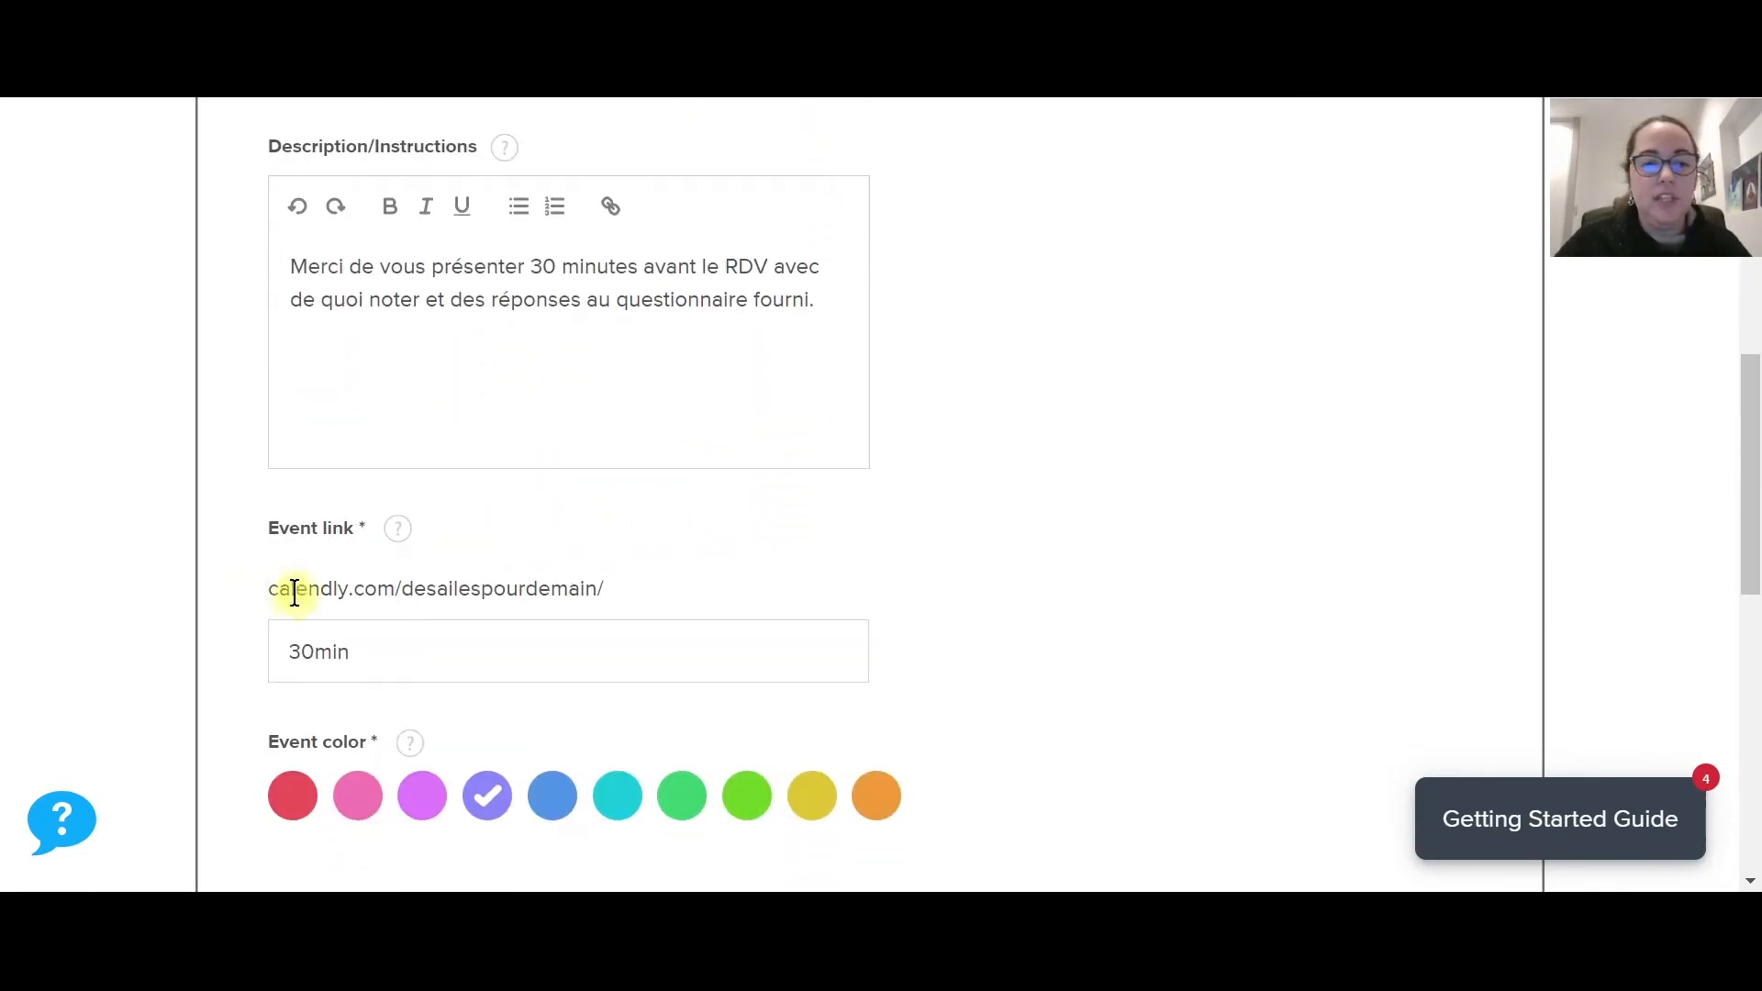
Change the event link ending from 30min to 'appeldecouverte', choose the teal colour, and save.
drag(404, 639, 272, 637)
text(a)
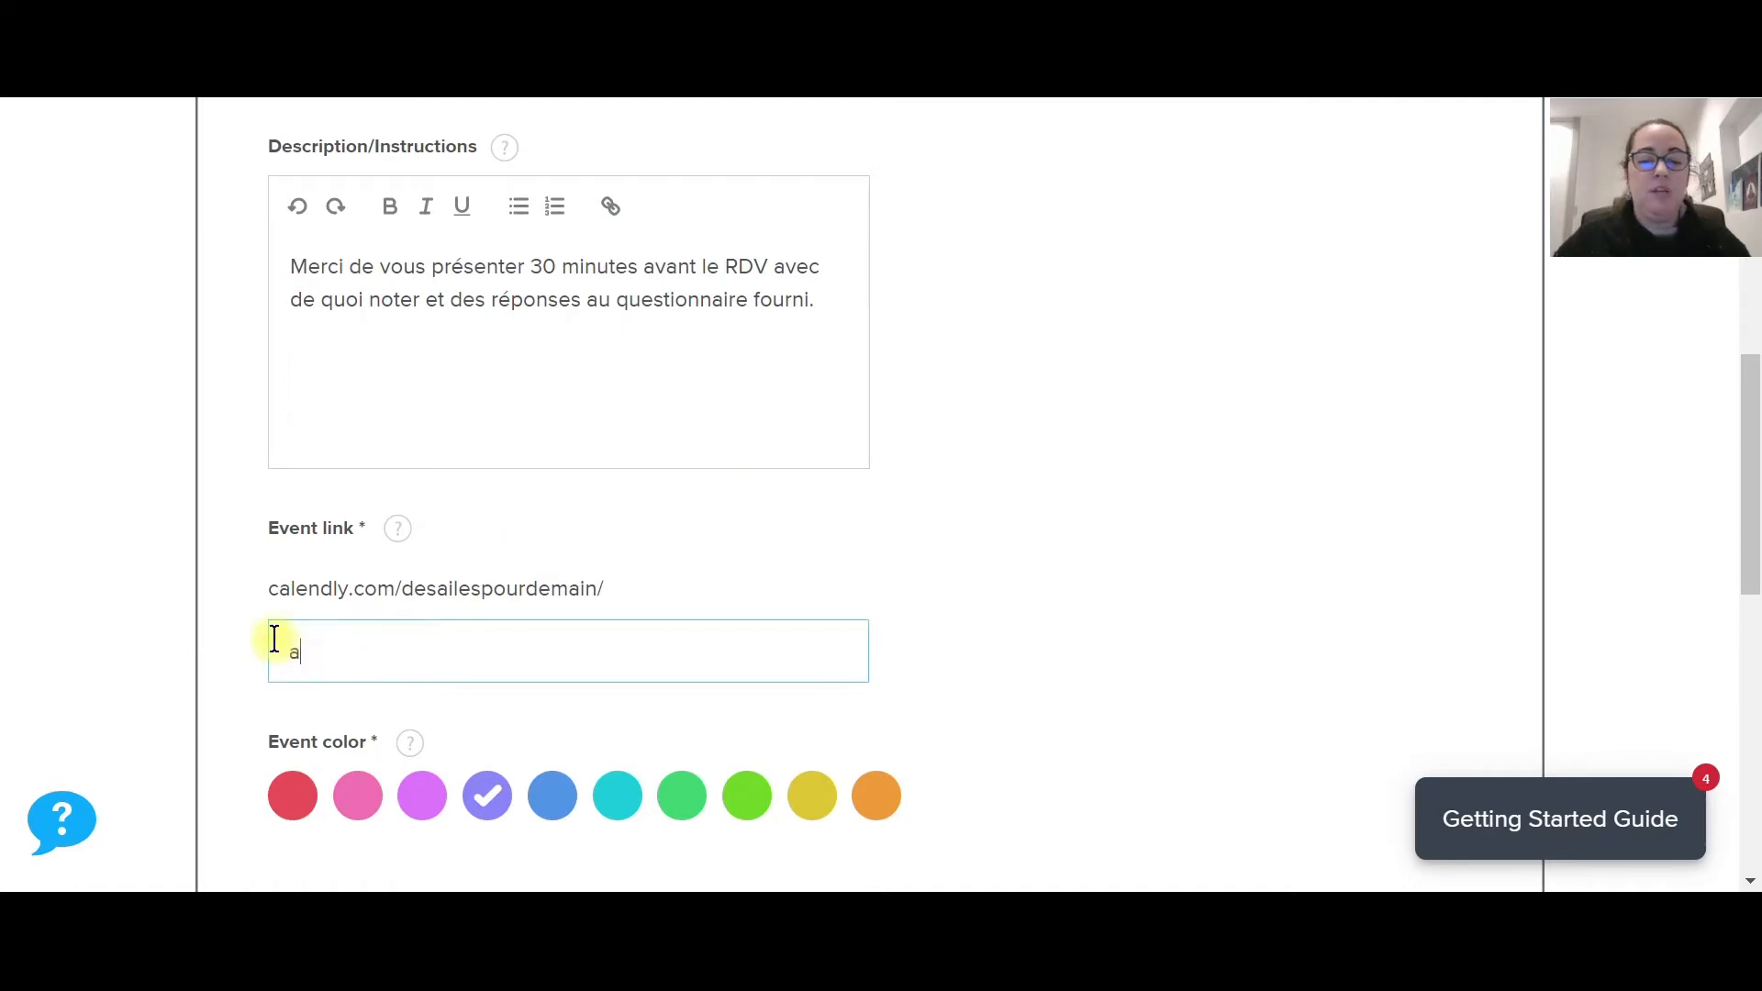
text(ppeld)
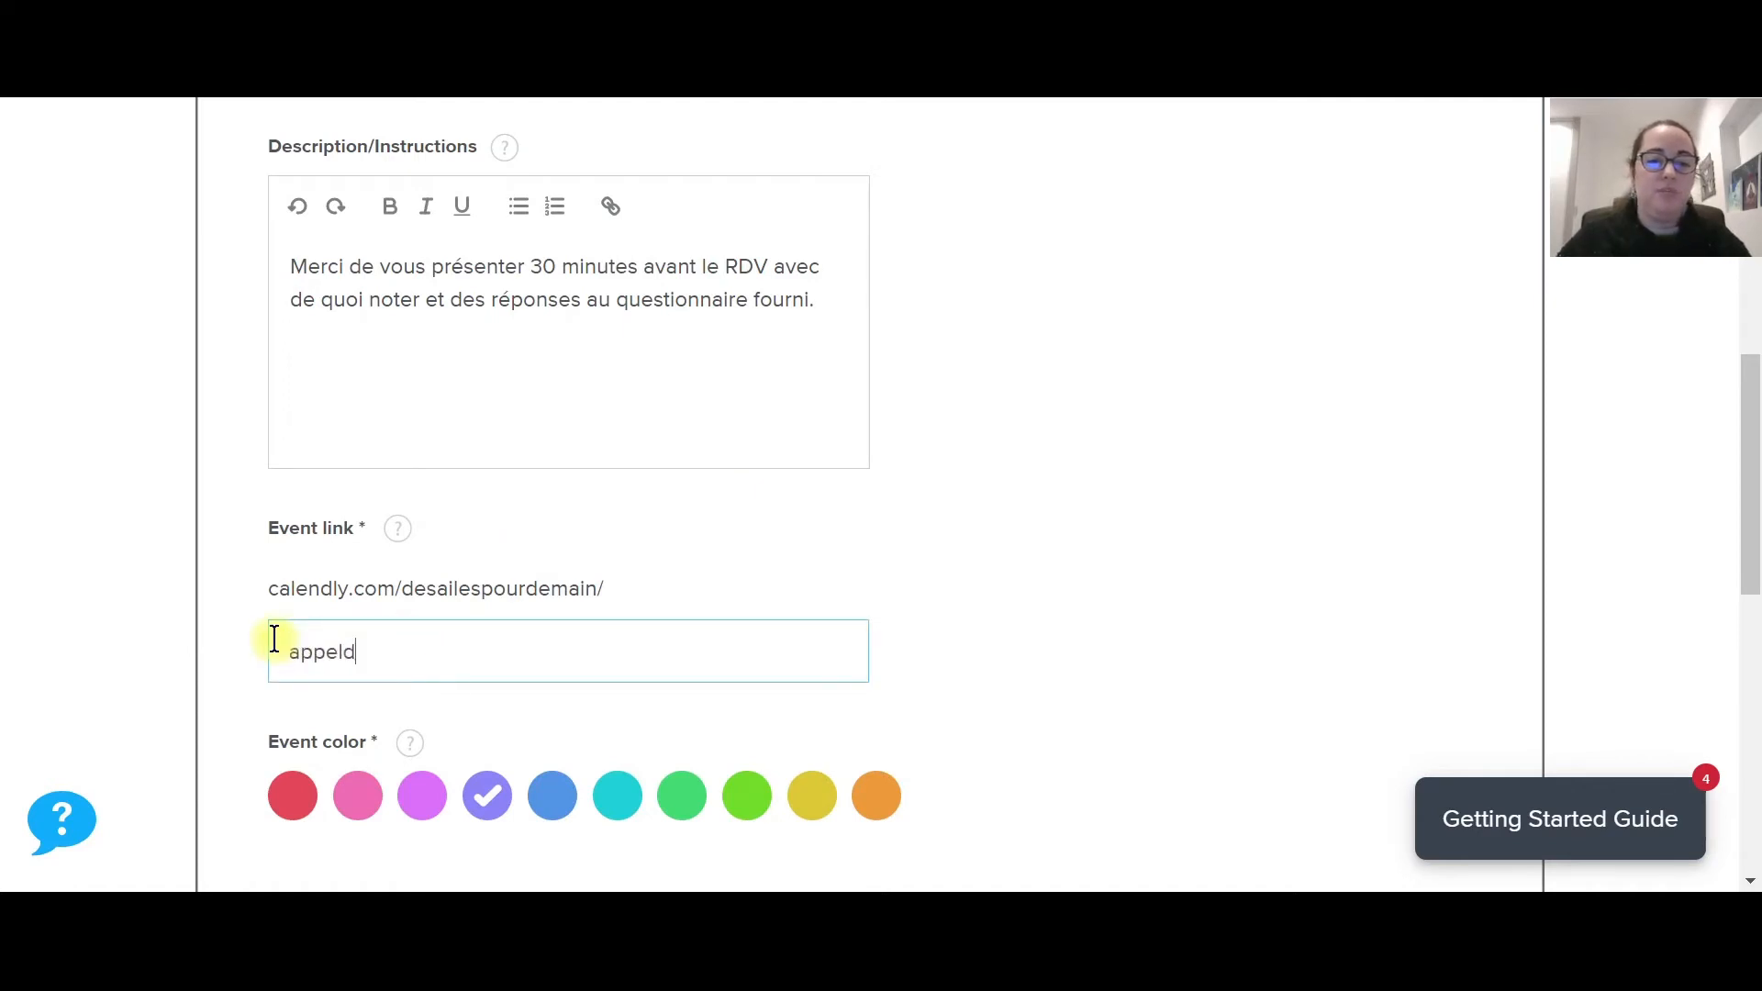
text(é)
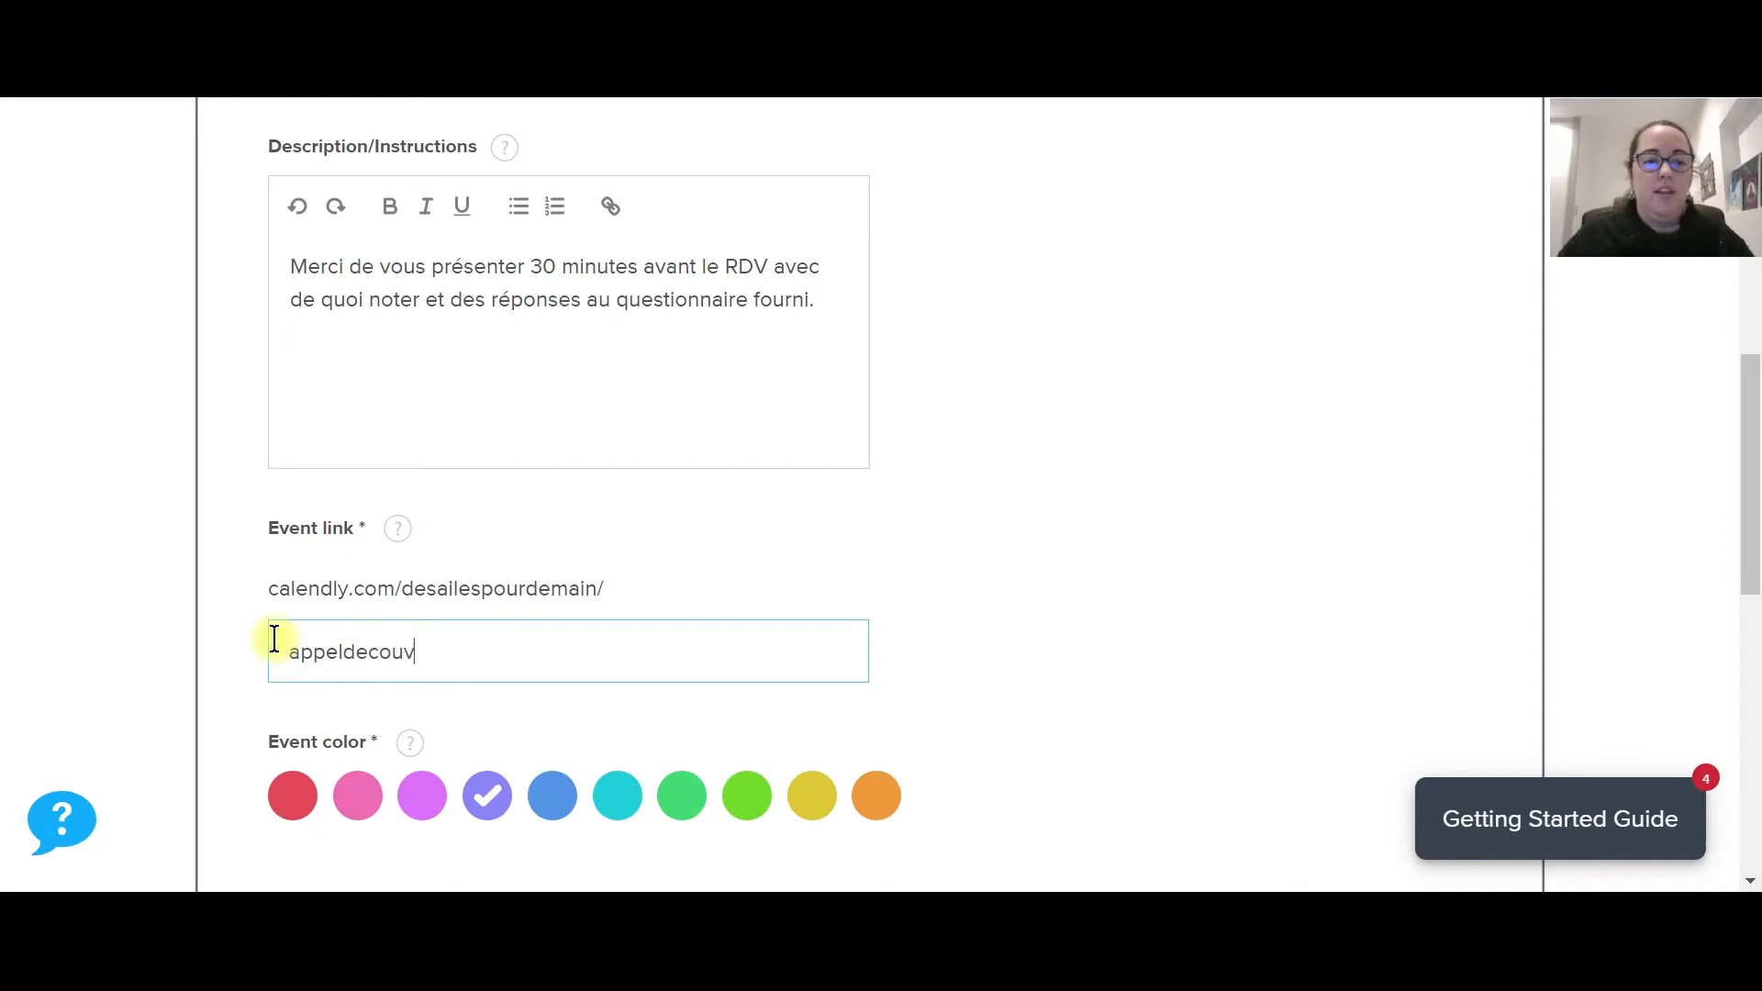
scroll(666, 697, down, 2)
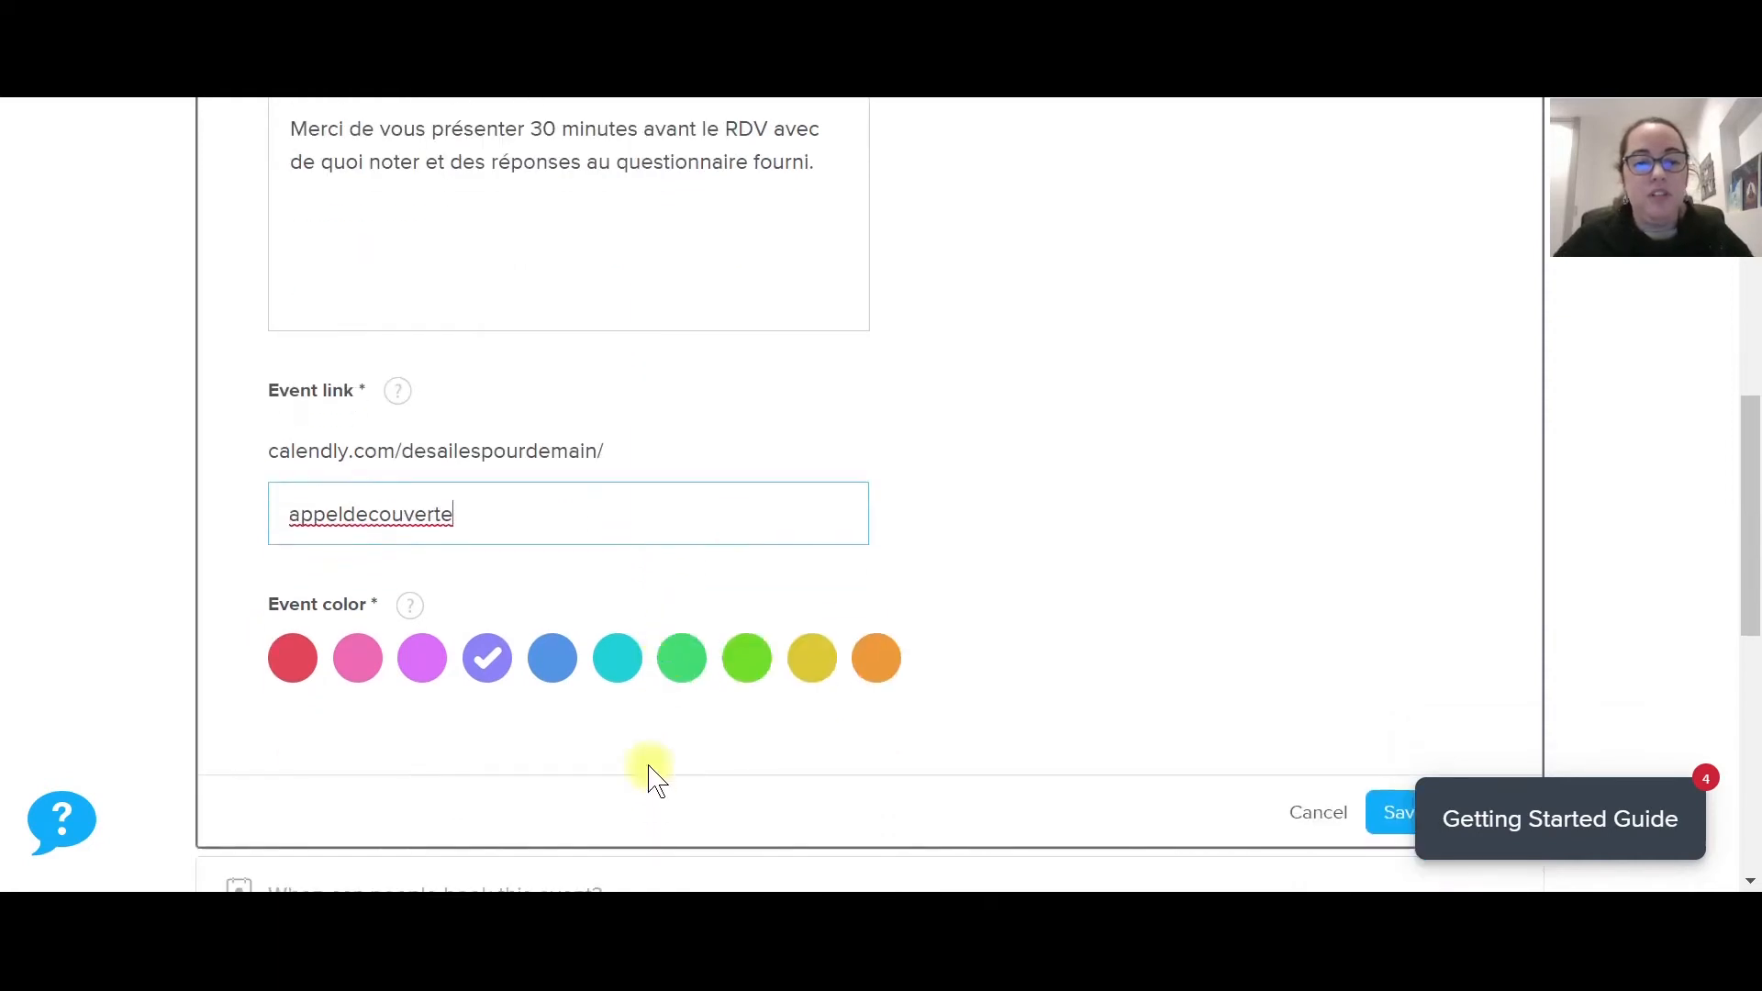
click(612, 673)
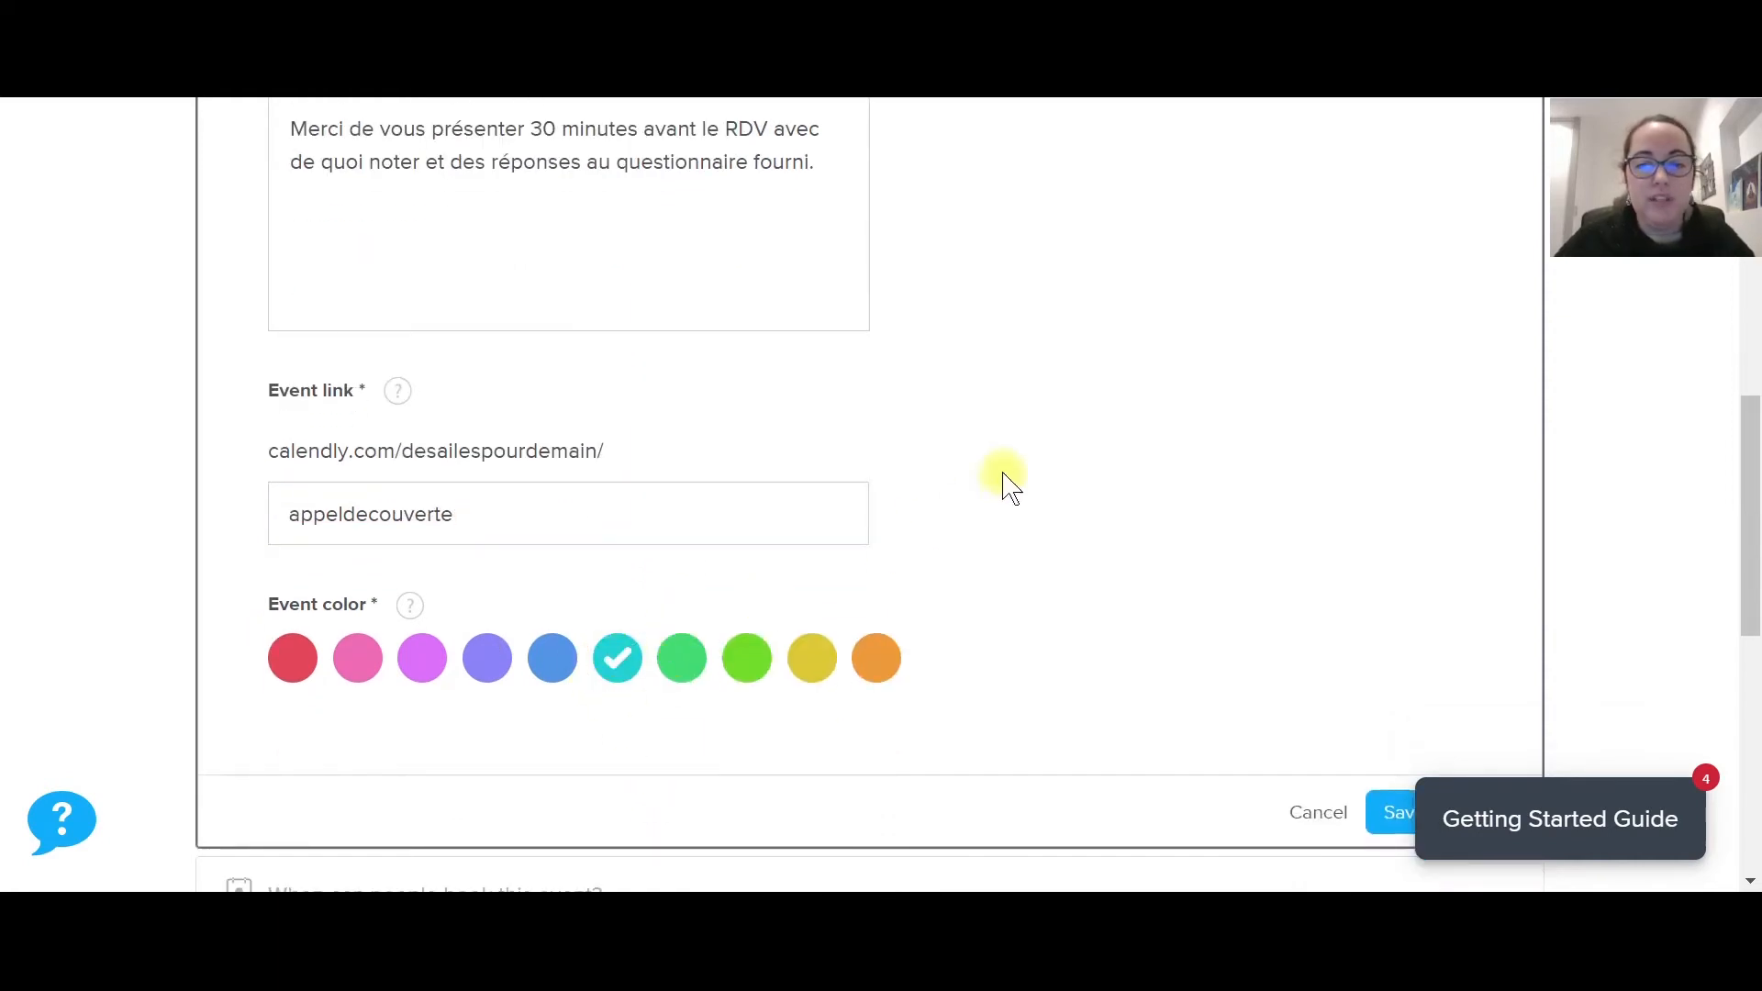
scroll(1007, 484, down, 2)
scroll(1010, 487, up, 1)
scroll(1003, 480, up, 12)
scroll(1003, 480, down, 2)
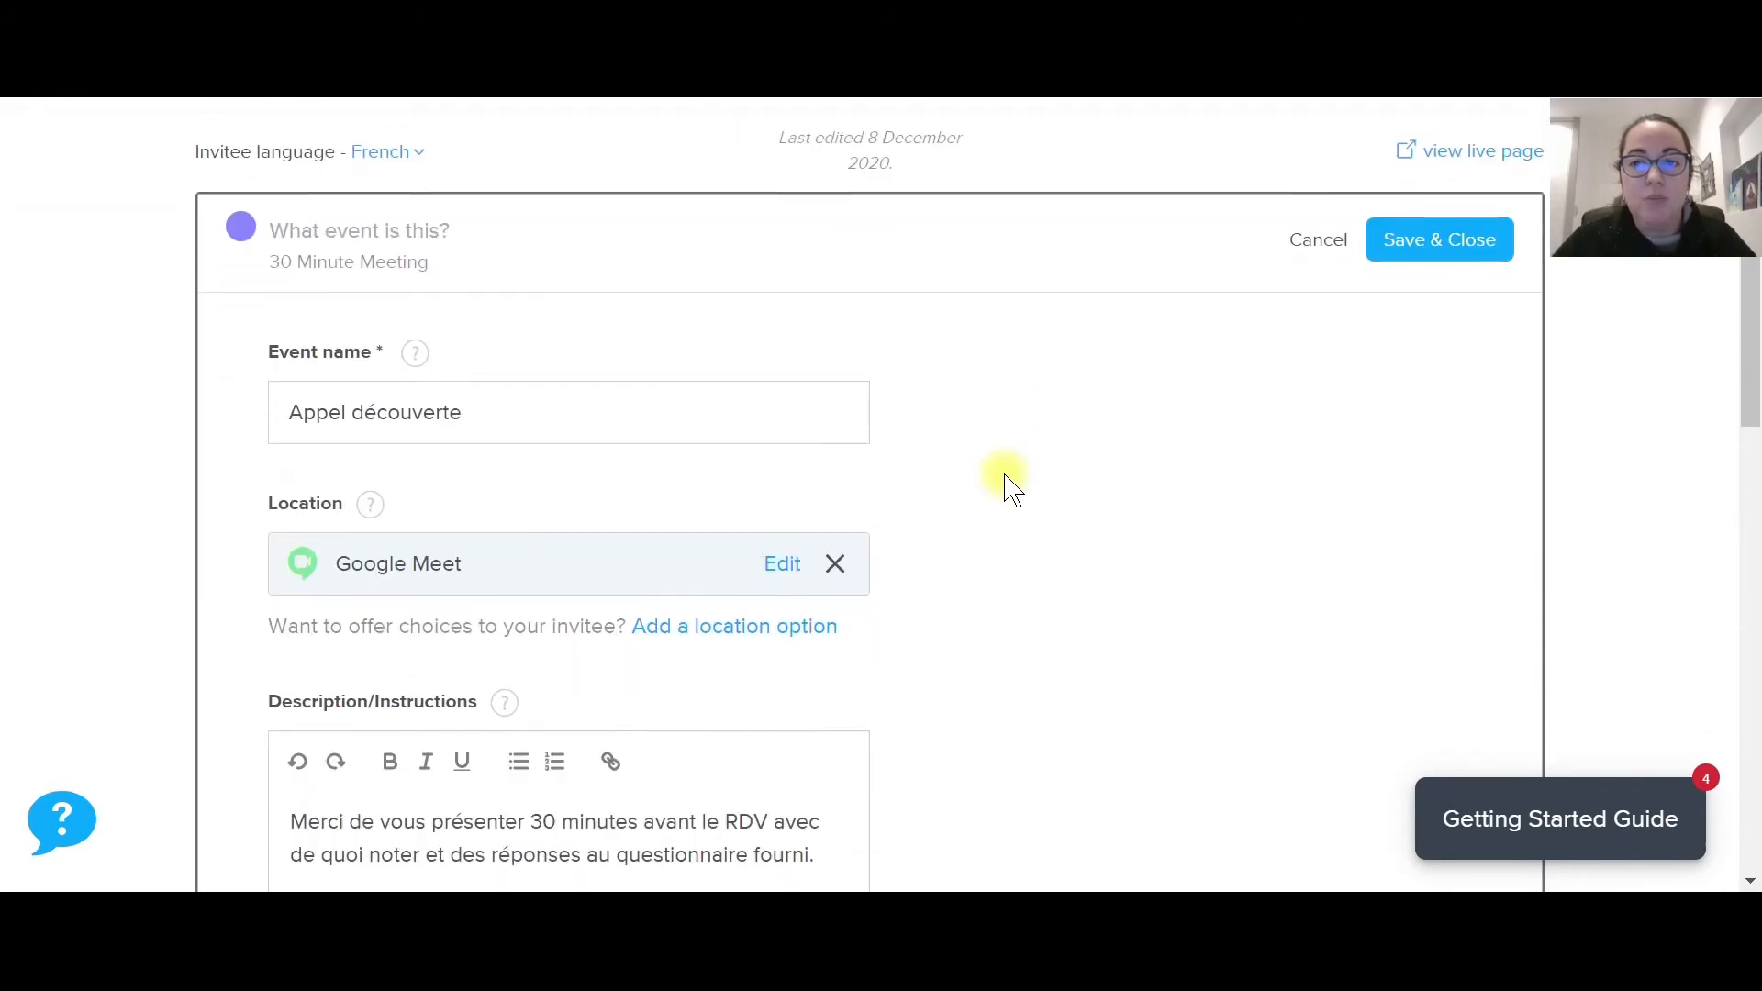
click(1461, 239)
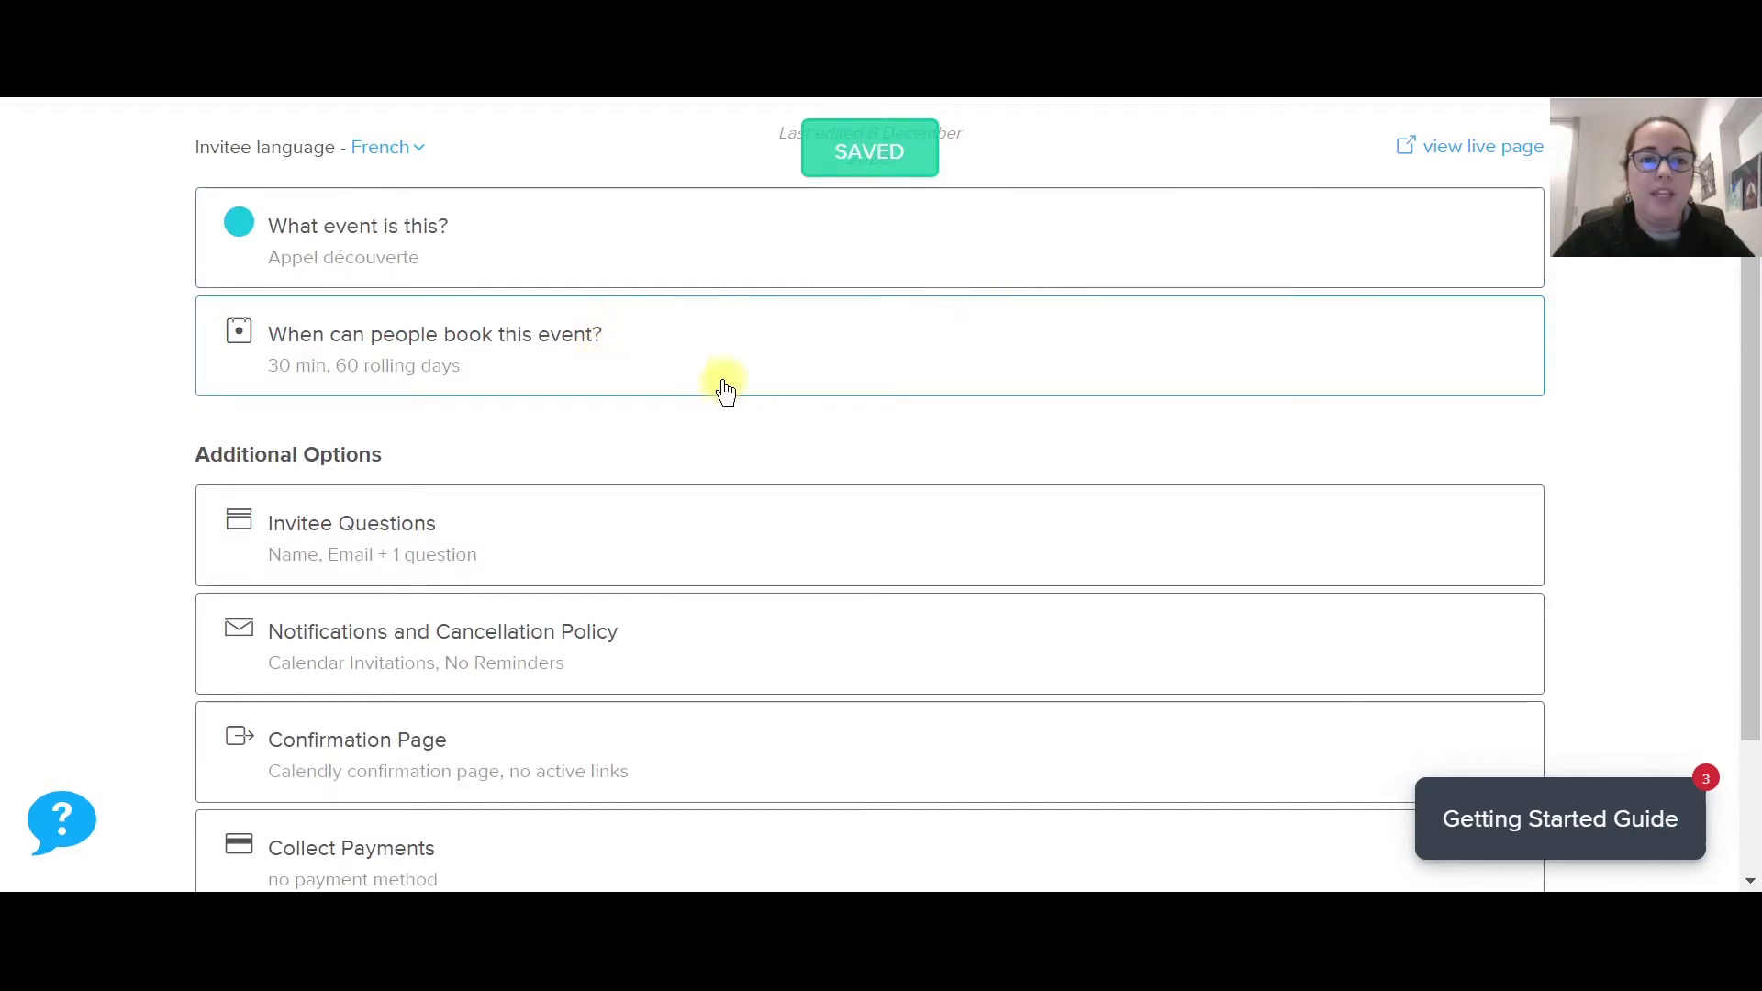
Open the Appel découverte booking-time rules, showing bookings 60 days ahead.
click(564, 348)
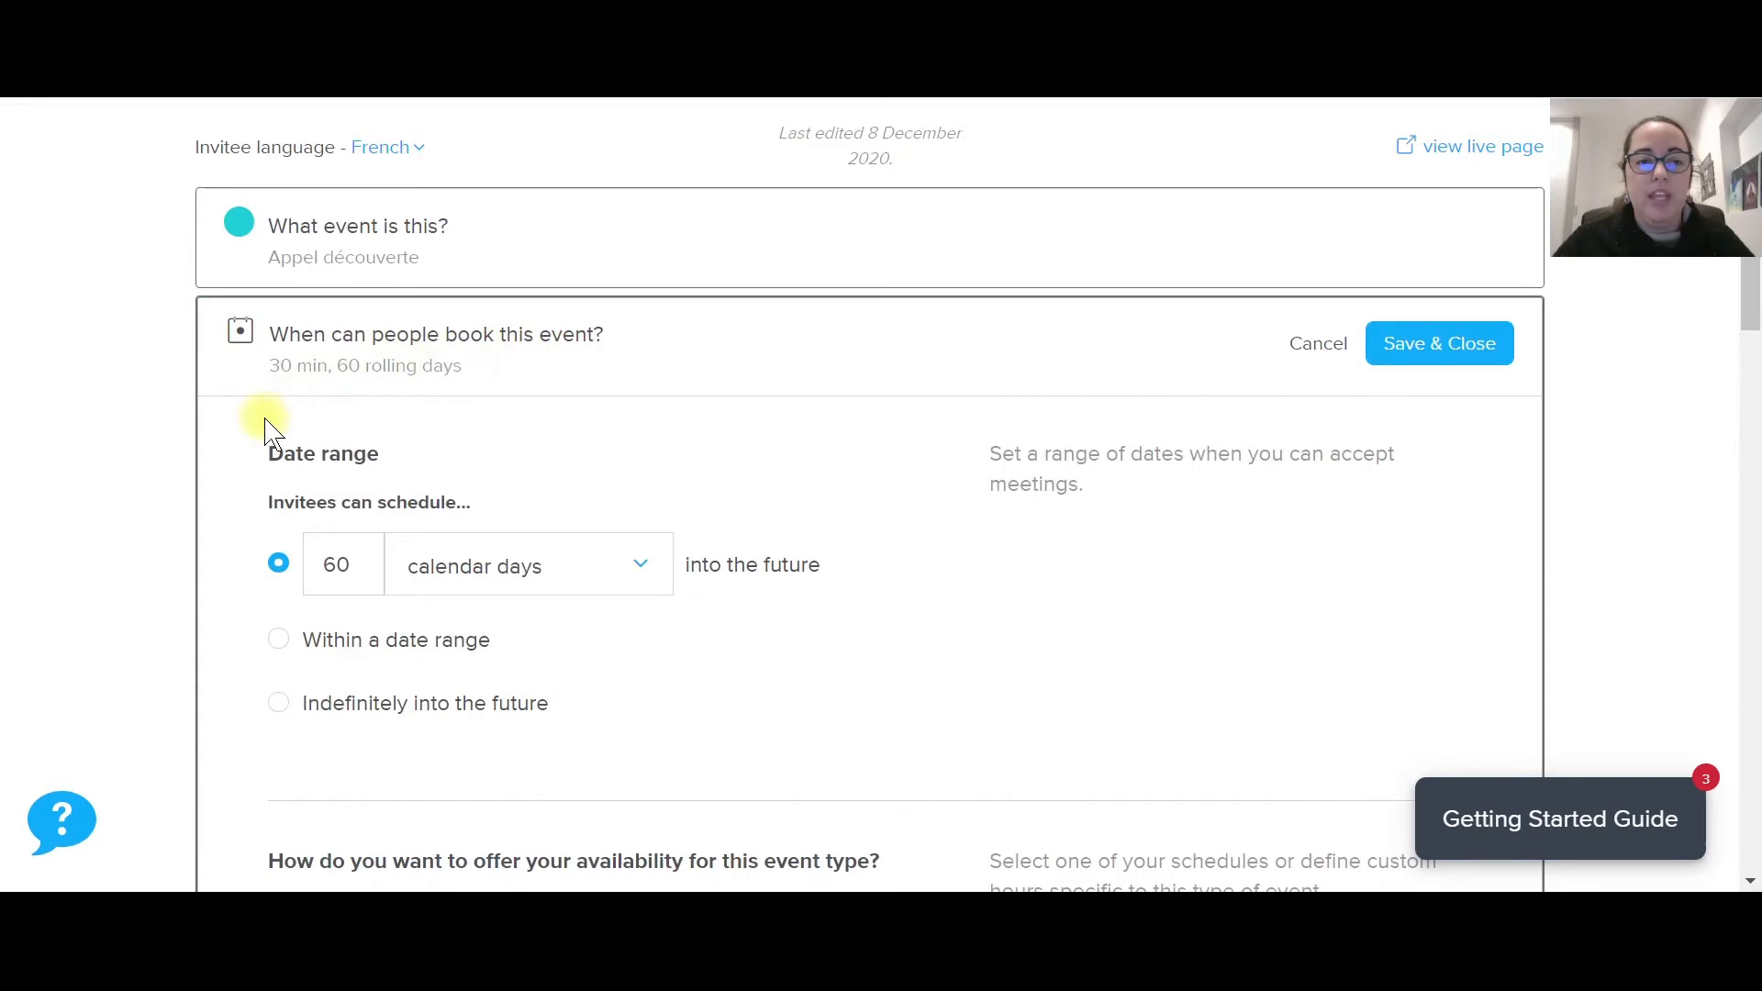
scroll(267, 431, down, 1)
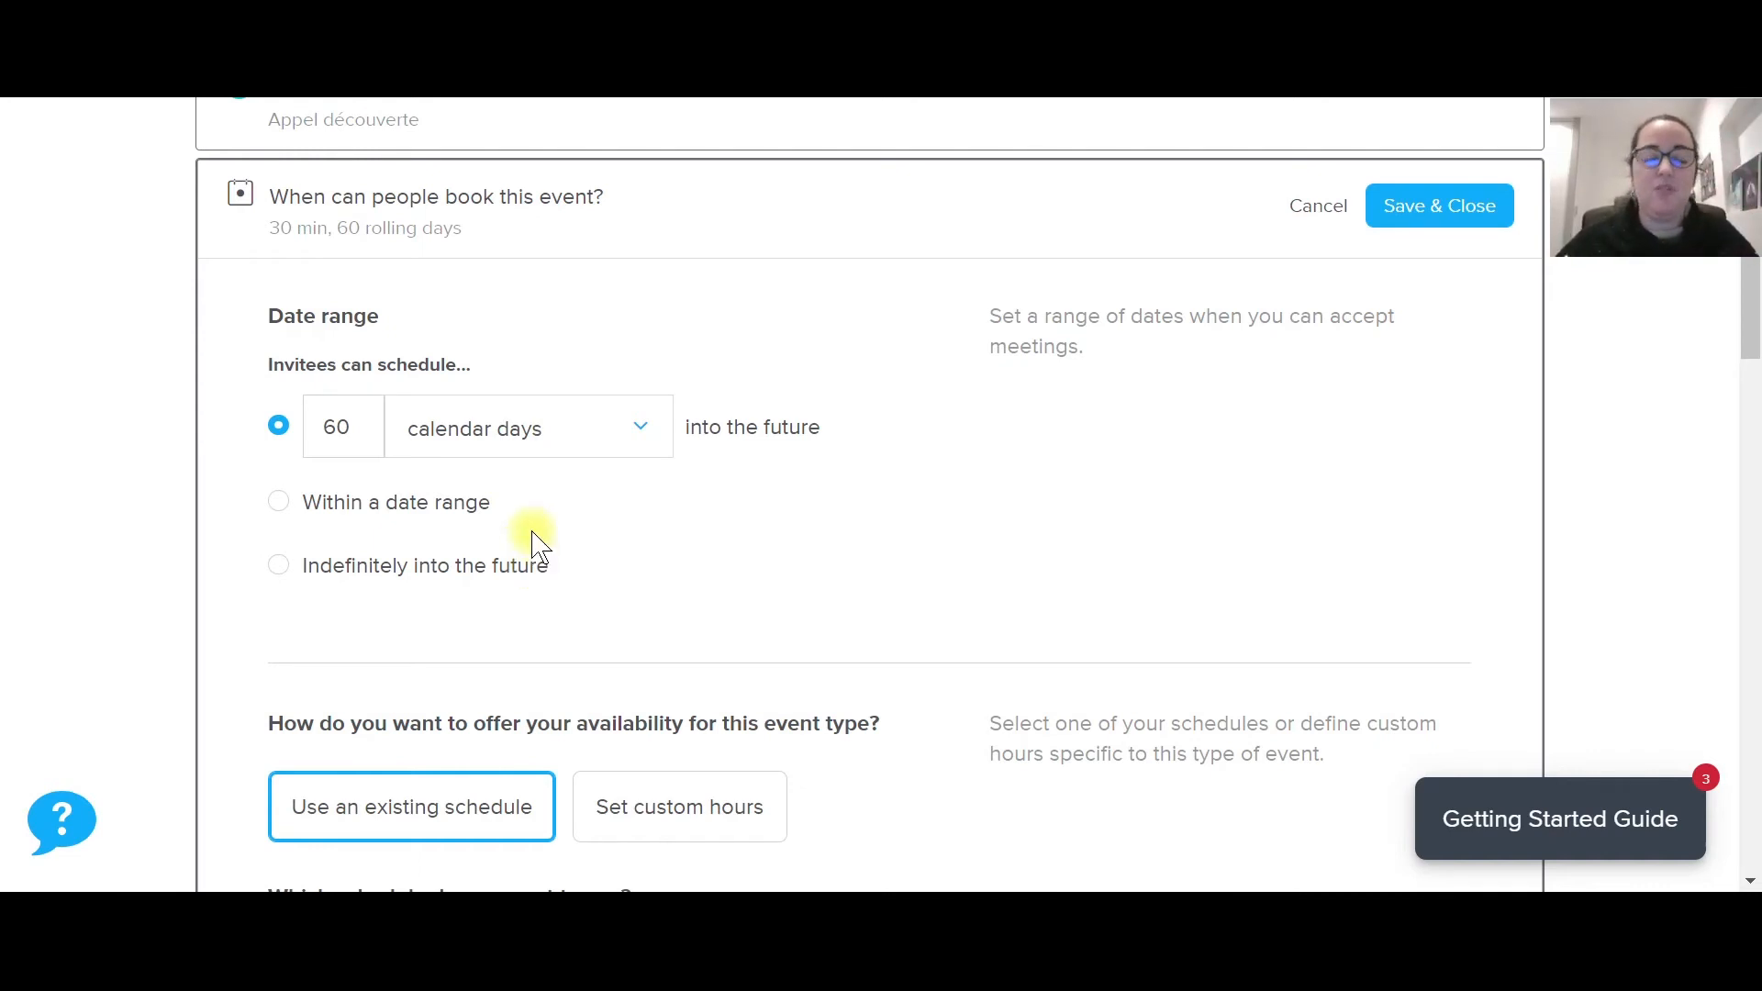
scroll(748, 292, down, 2)
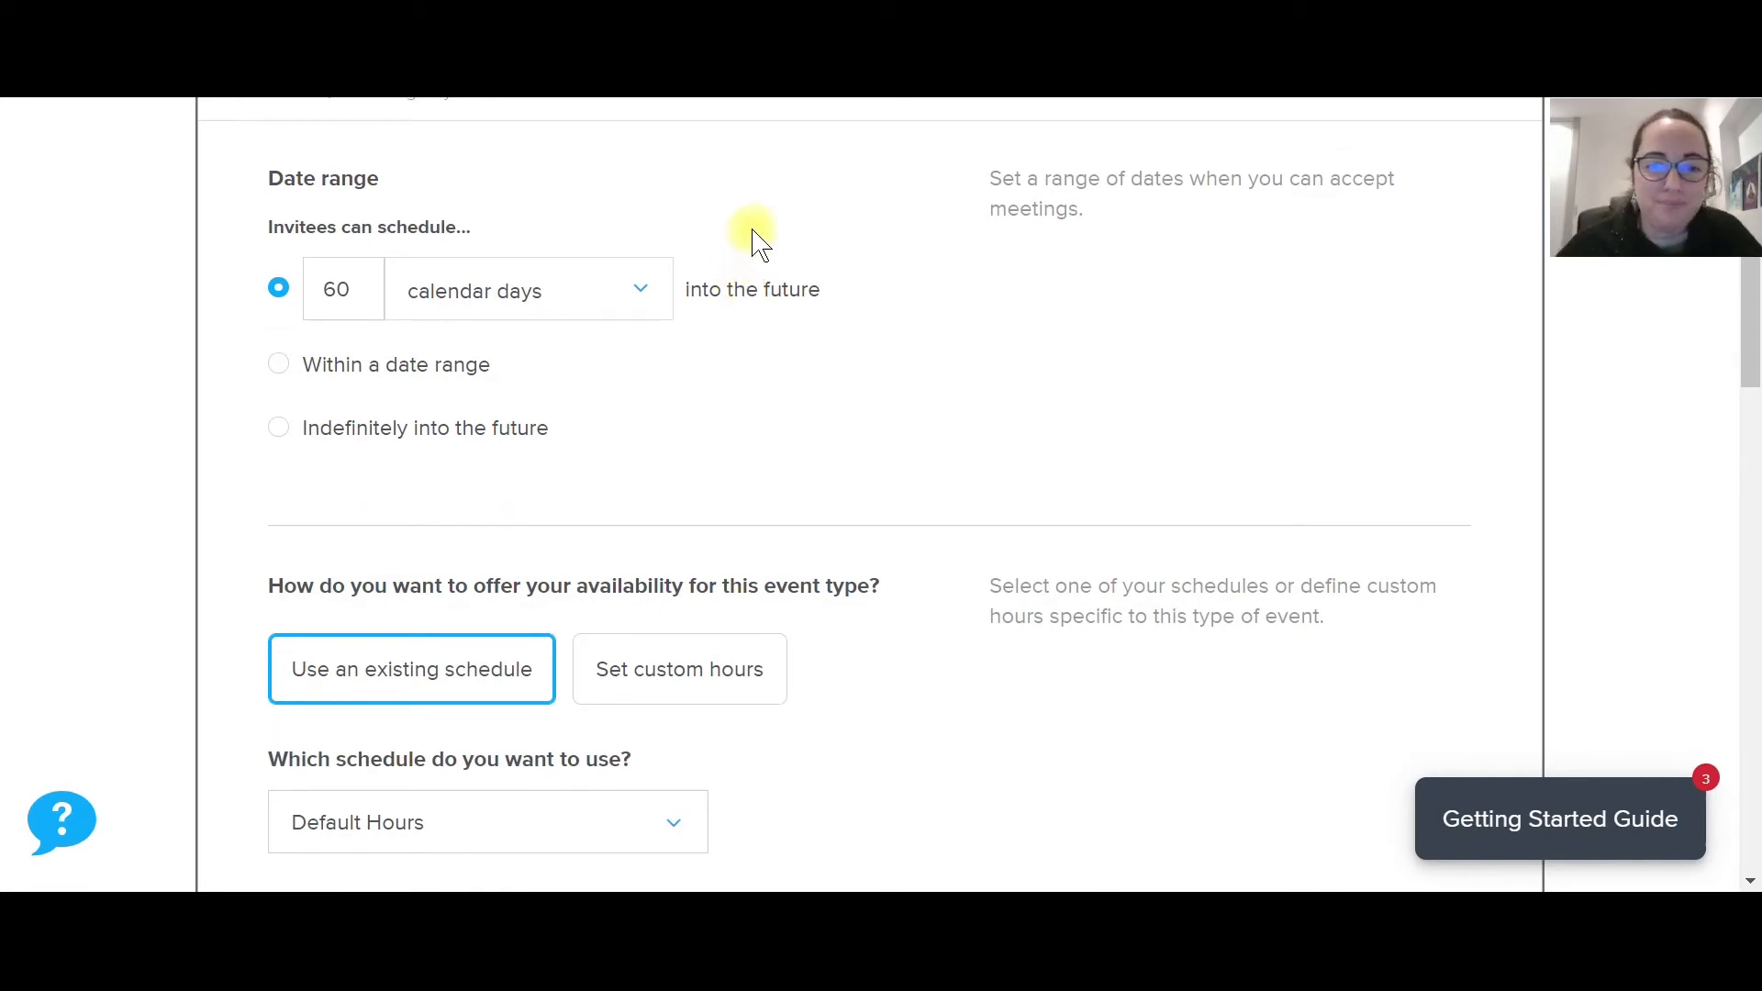
scroll(764, 267, down, 4)
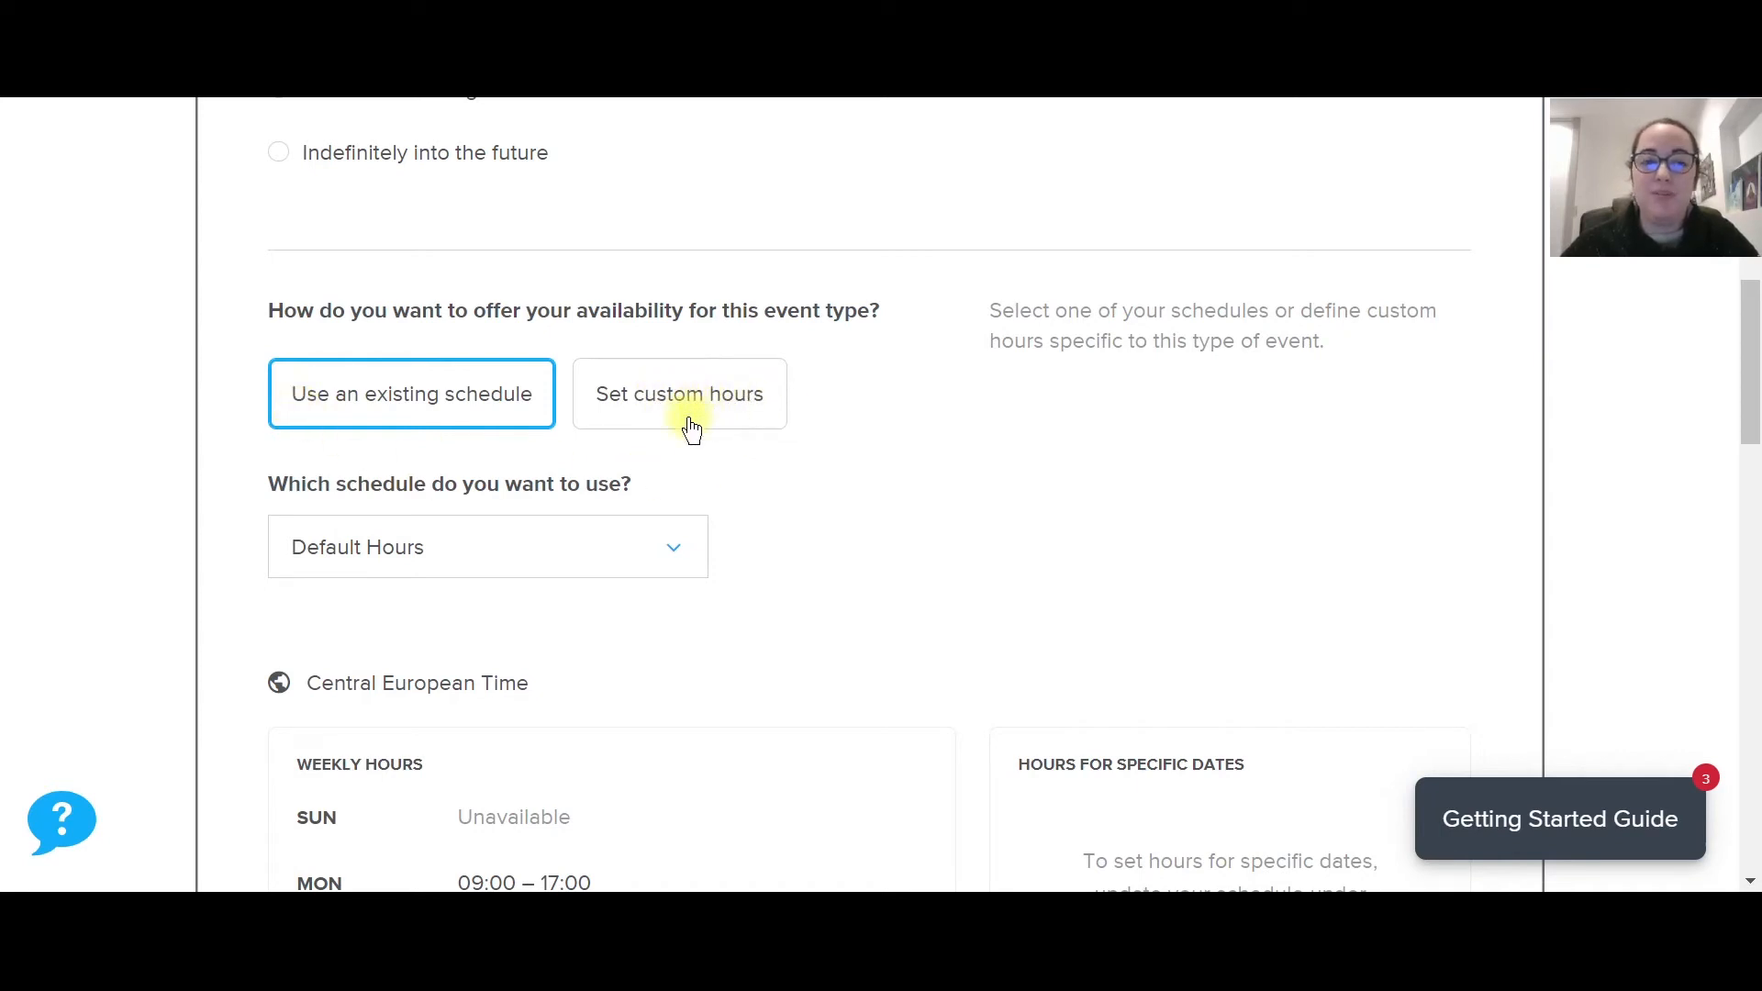
scroll(952, 492, down, 2)
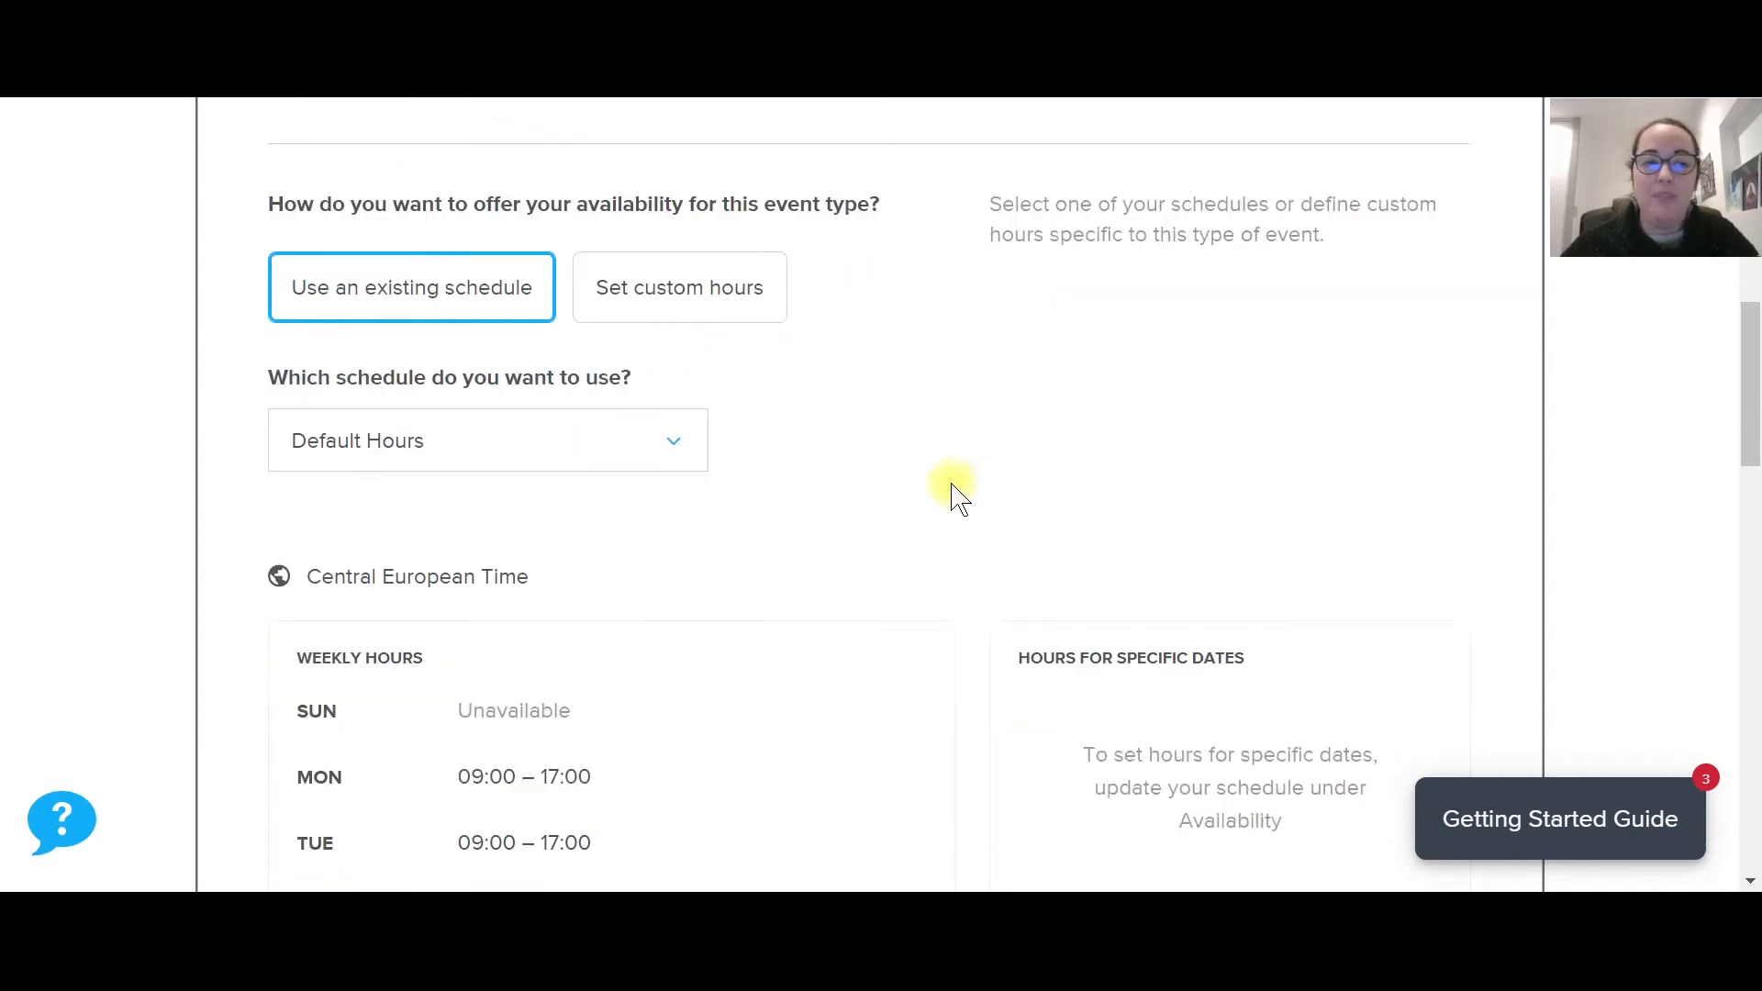
Check the available schedules and keep Default Hours as the event's schedule.
click(421, 408)
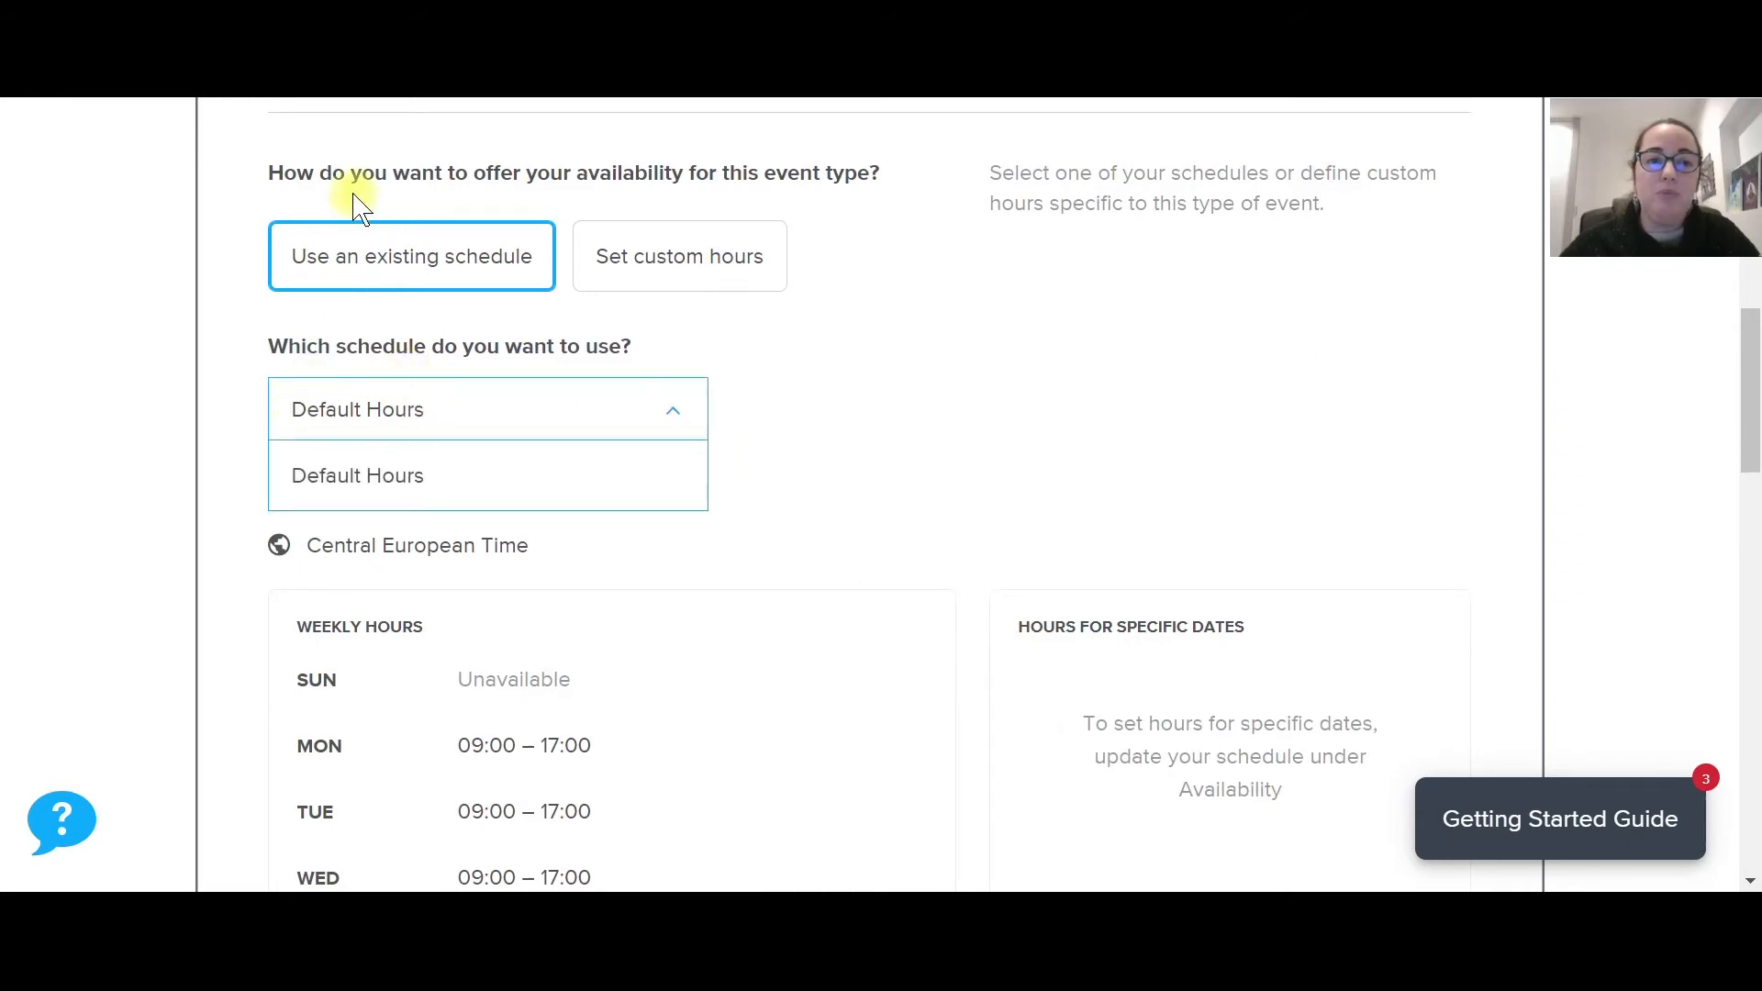
click(504, 397)
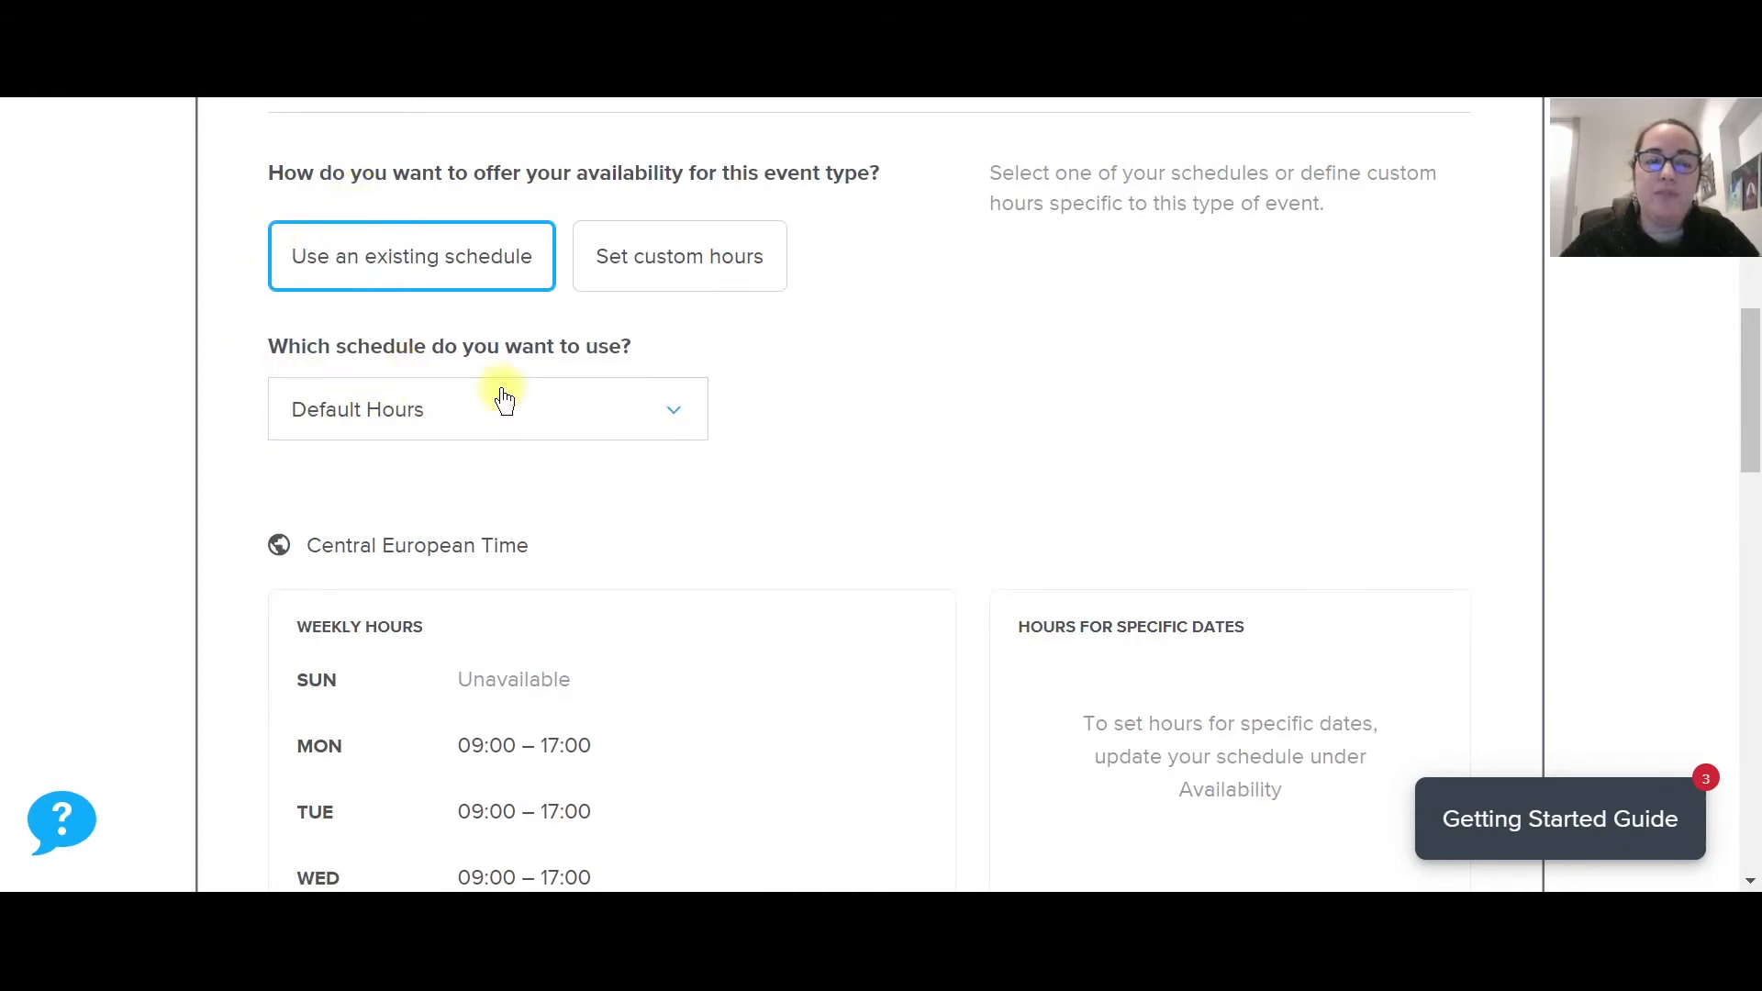
click(368, 405)
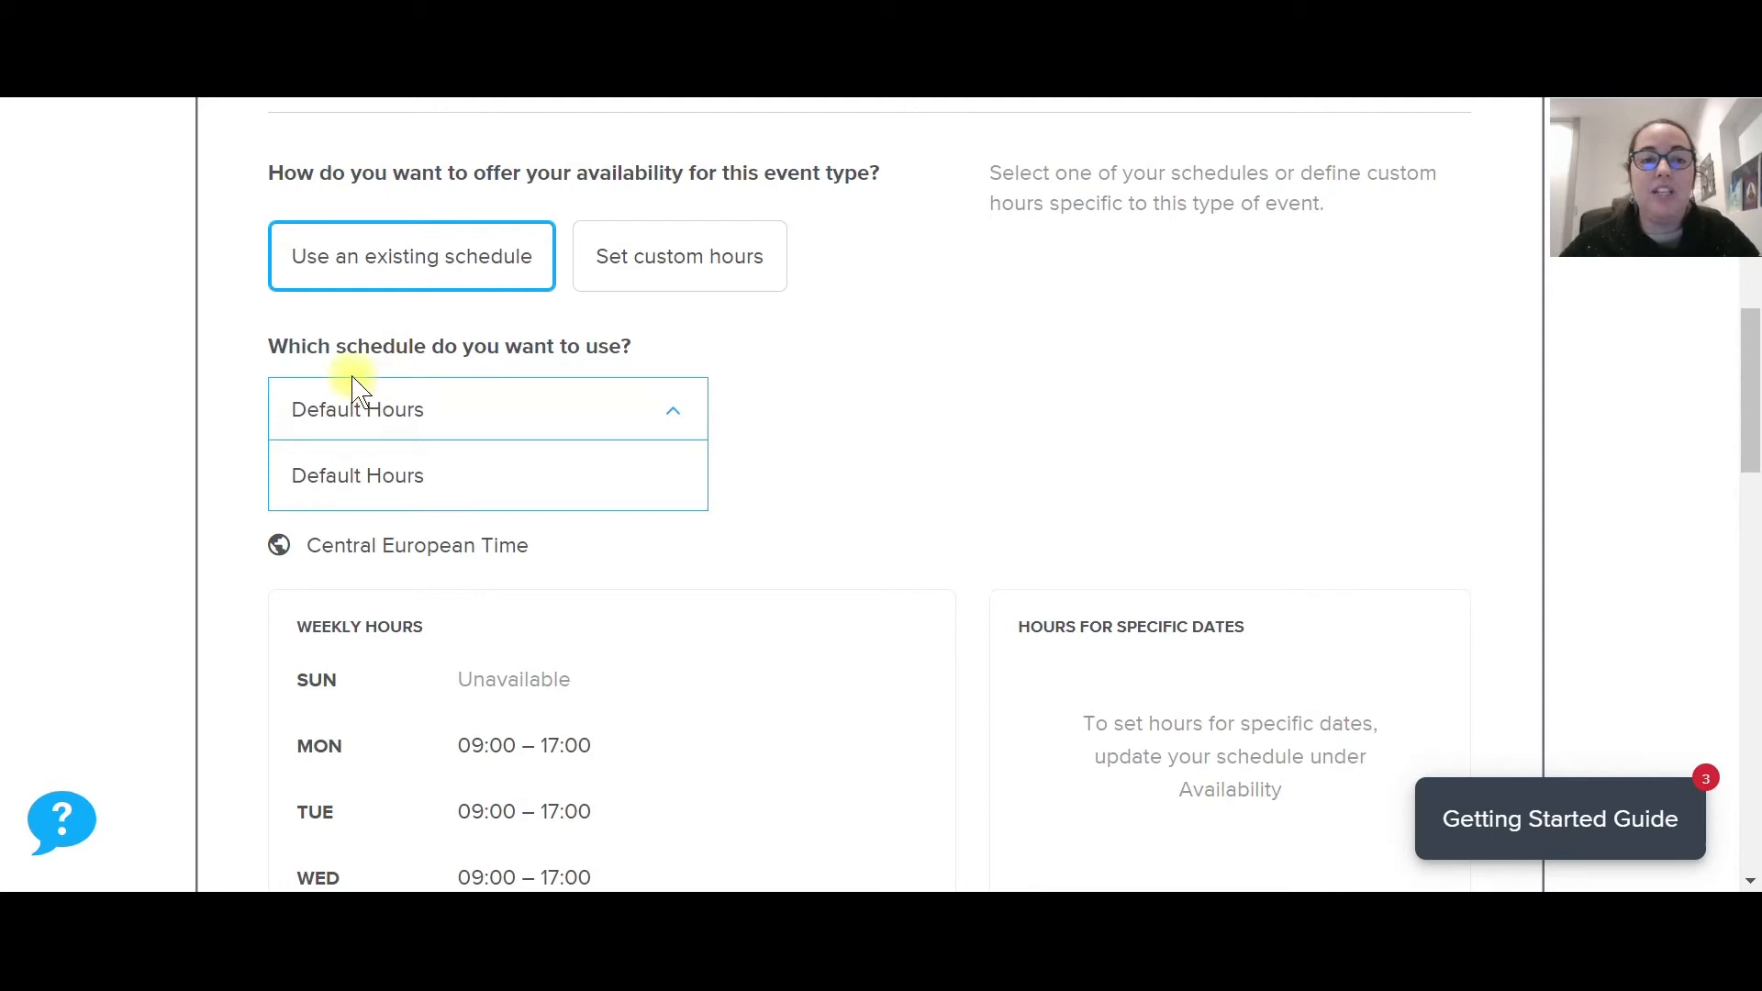
click(473, 409)
scroll(1060, 347, down, 3)
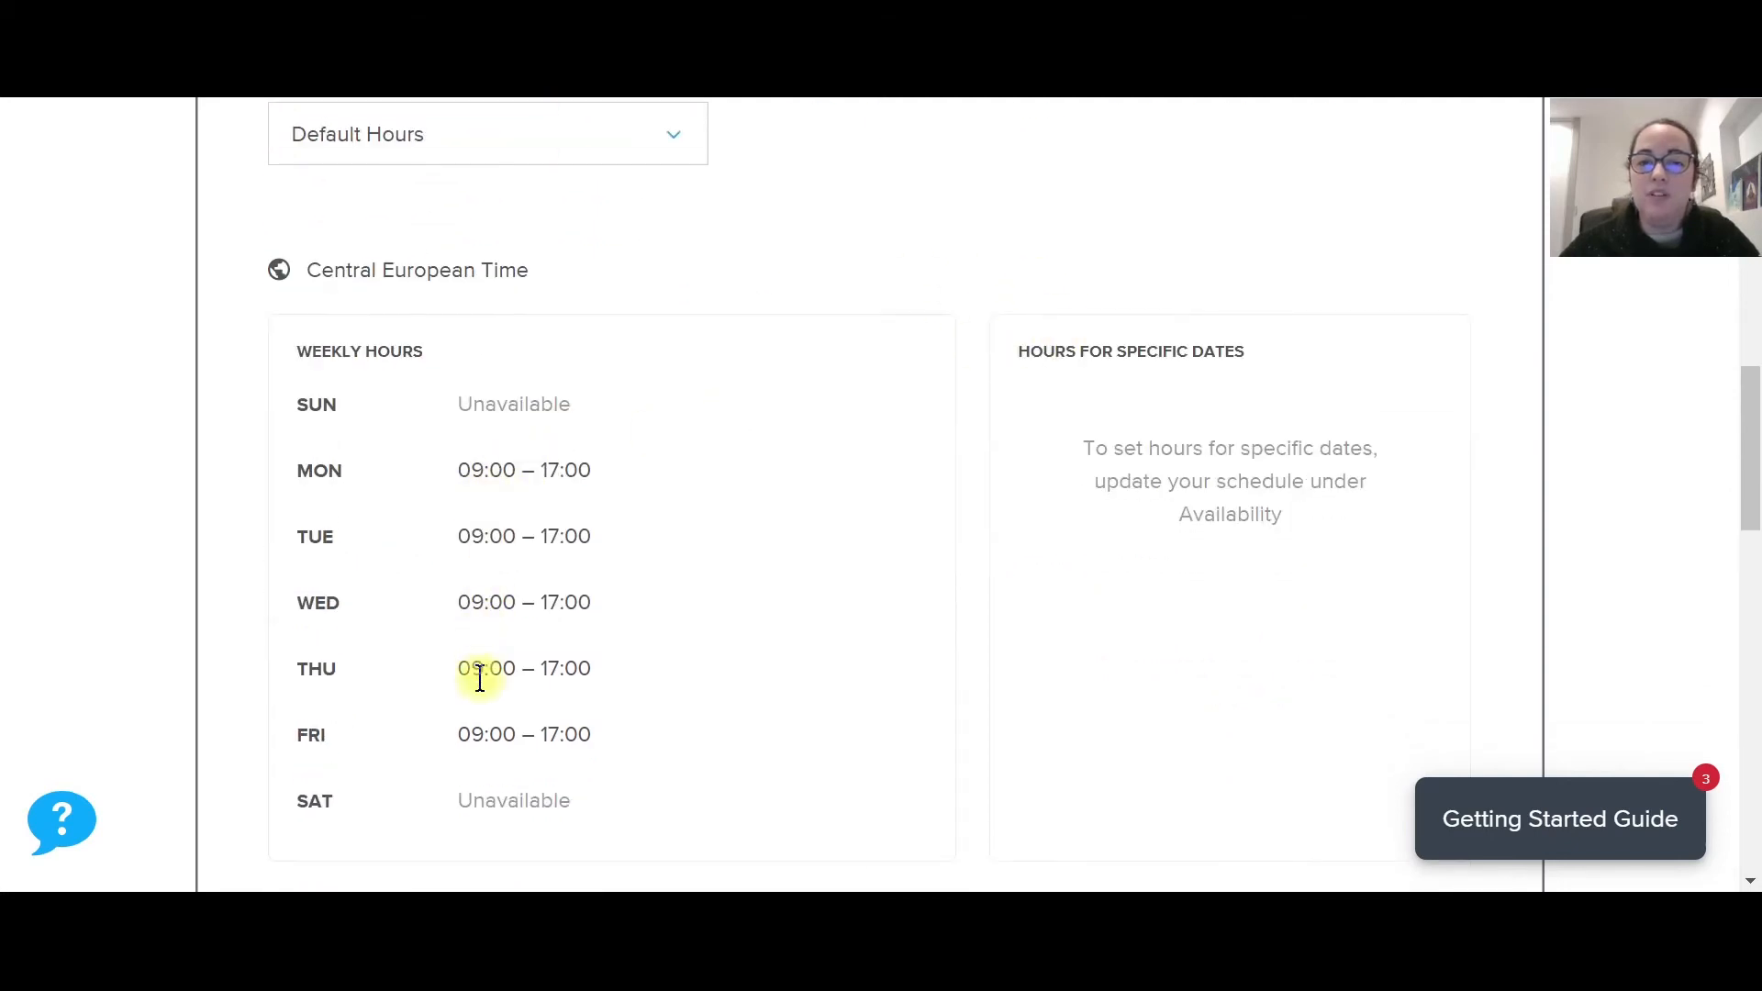
scroll(758, 512, down, 3)
scroll(758, 512, down, 3)
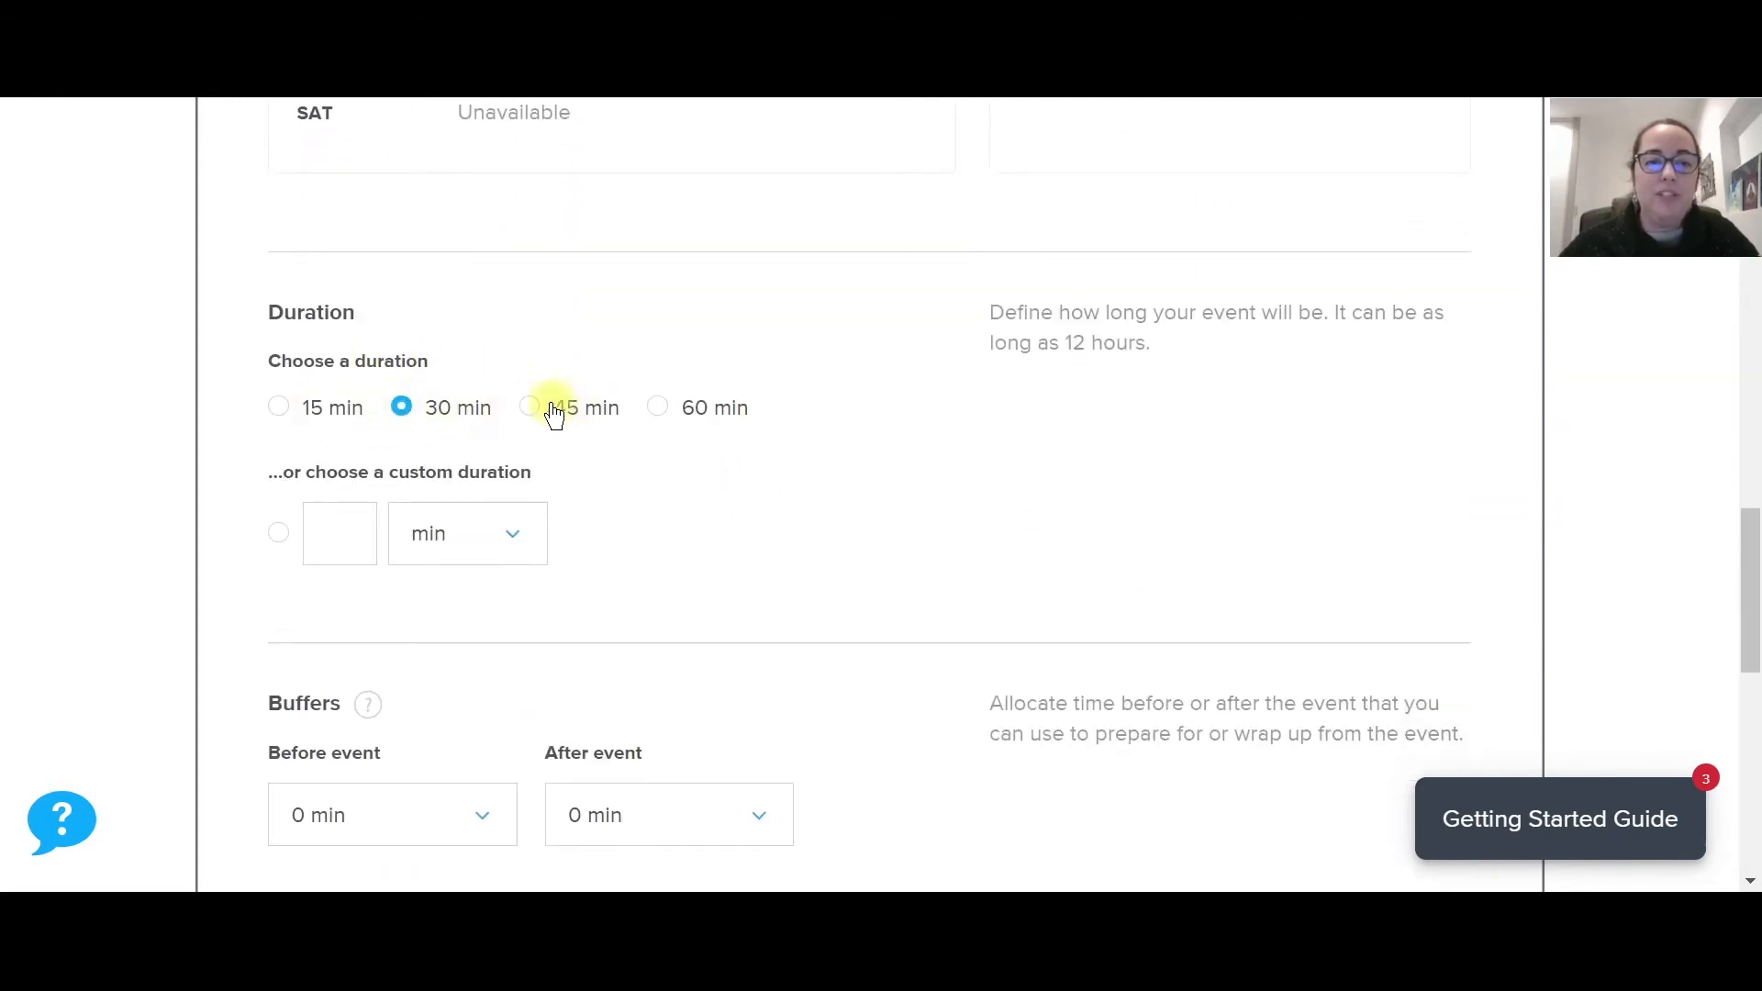
scroll(649, 361, down, 1)
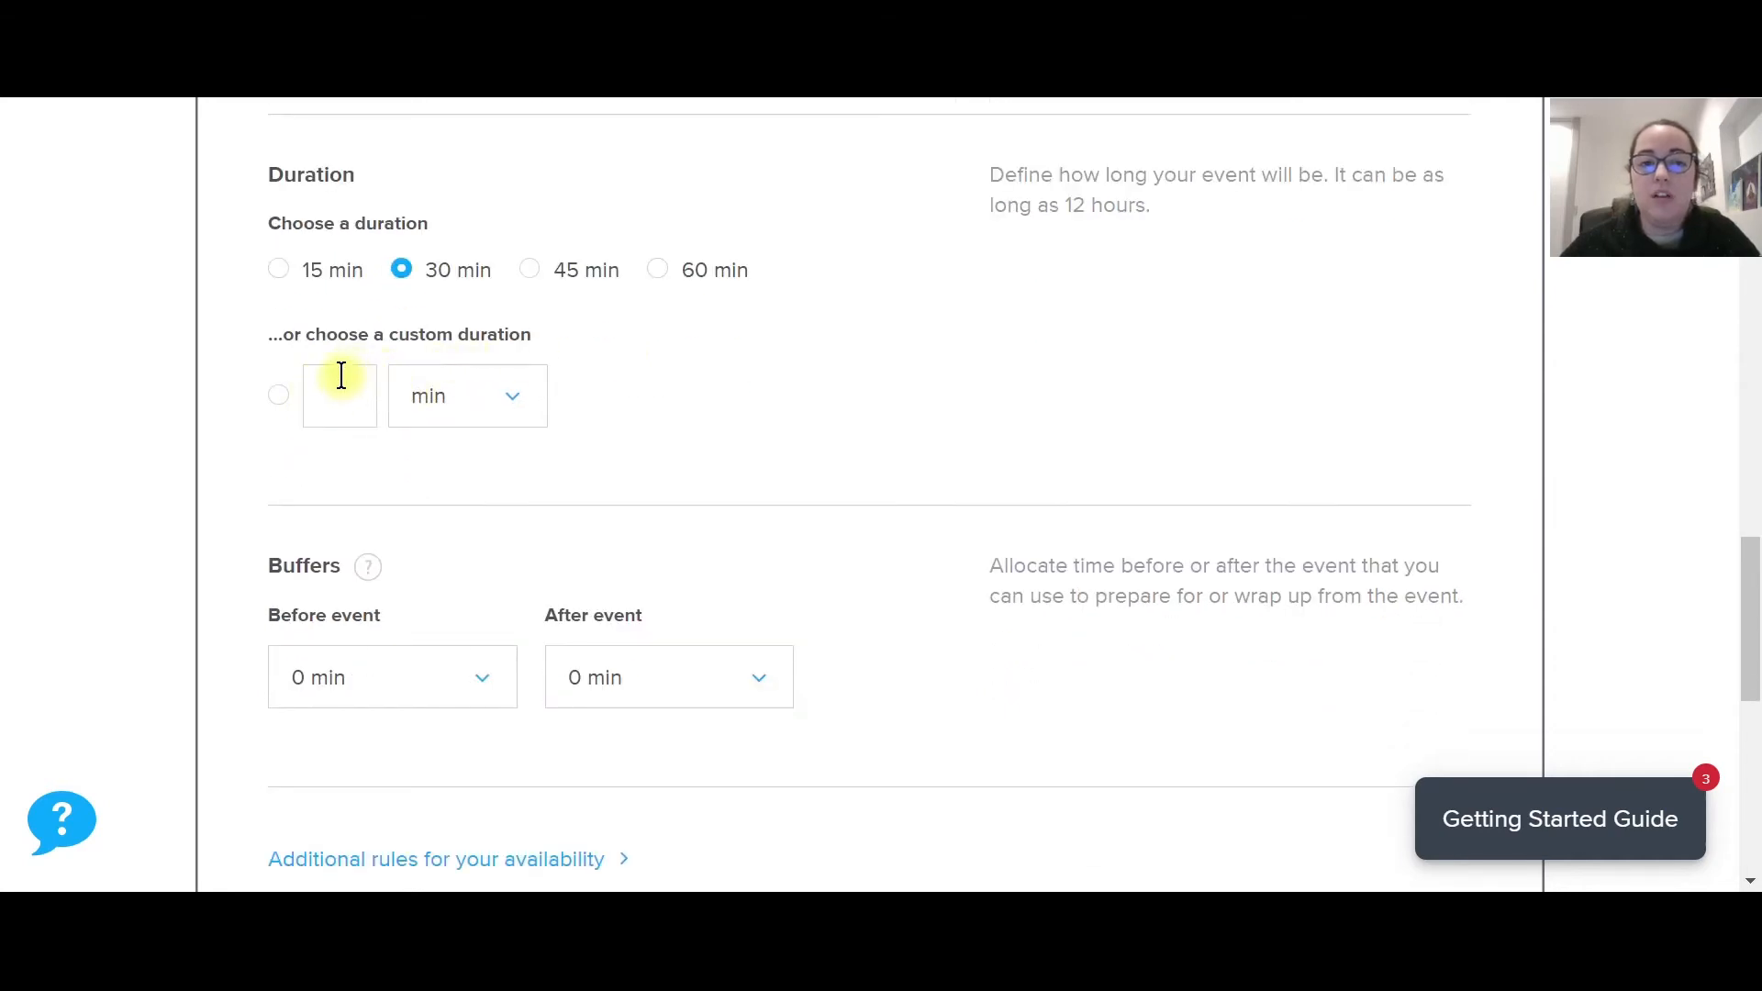
Check the custom duration unit options, keeping minutes with the 30 min duration.
click(496, 393)
click(459, 416)
scroll(784, 355, down, 1)
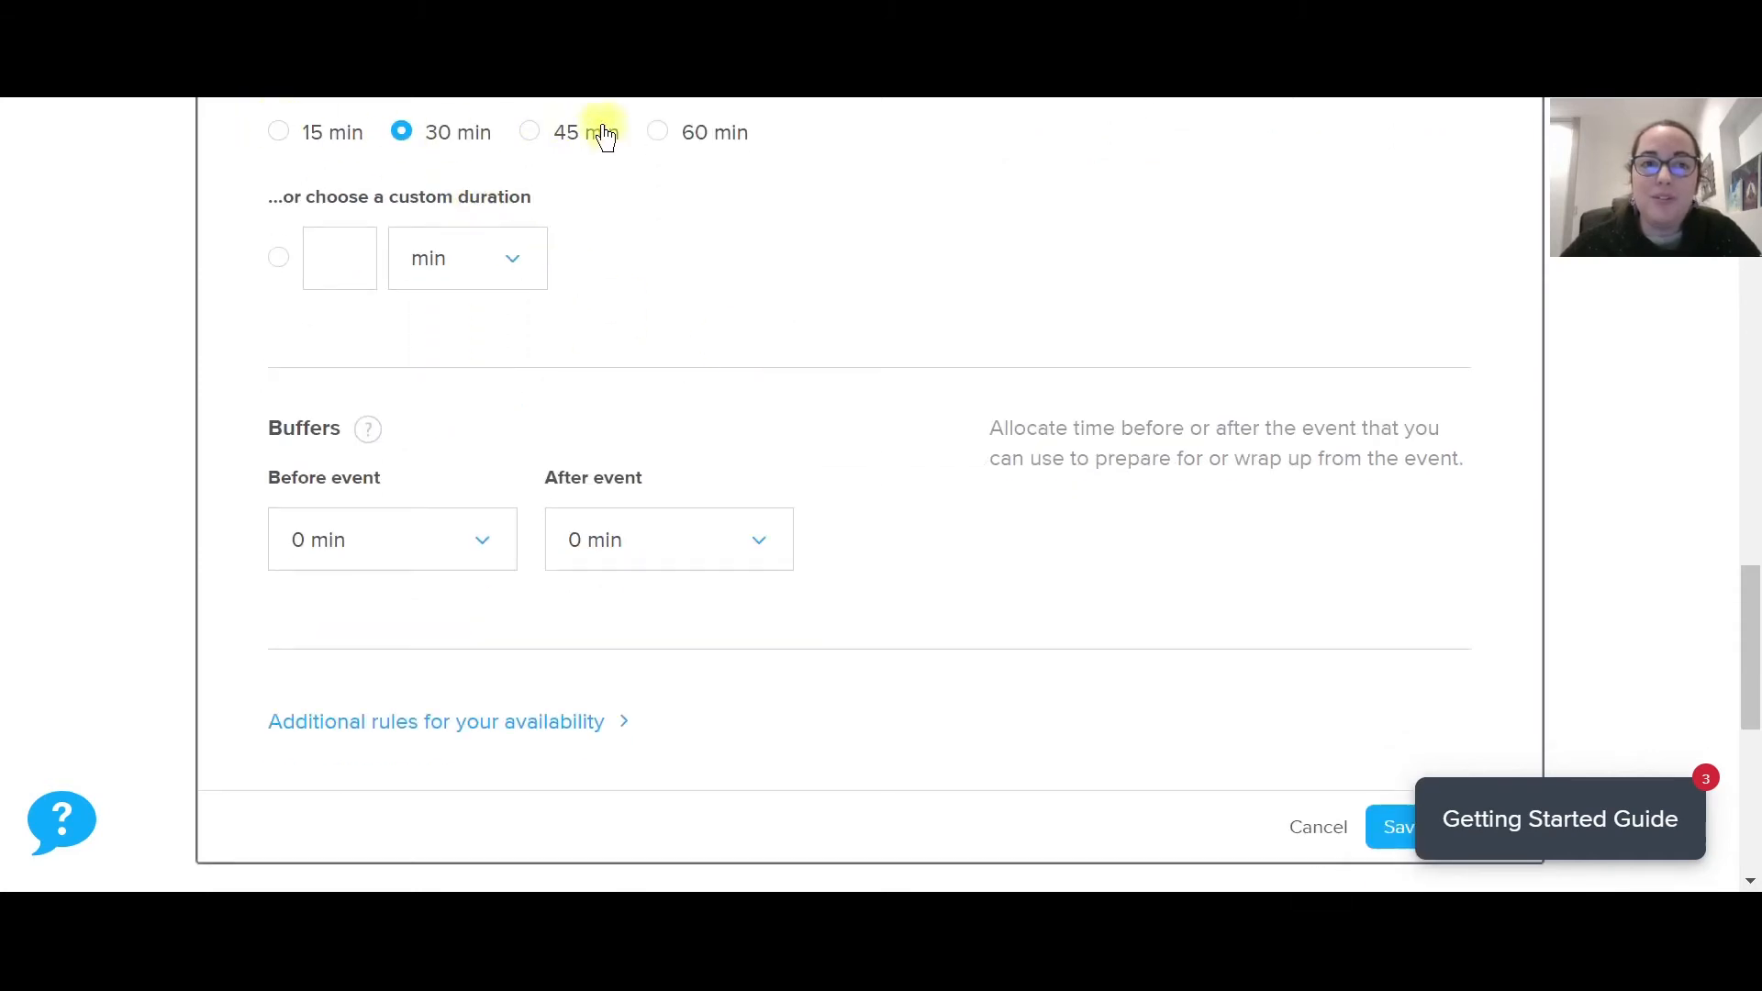
scroll(834, 315, down, 1)
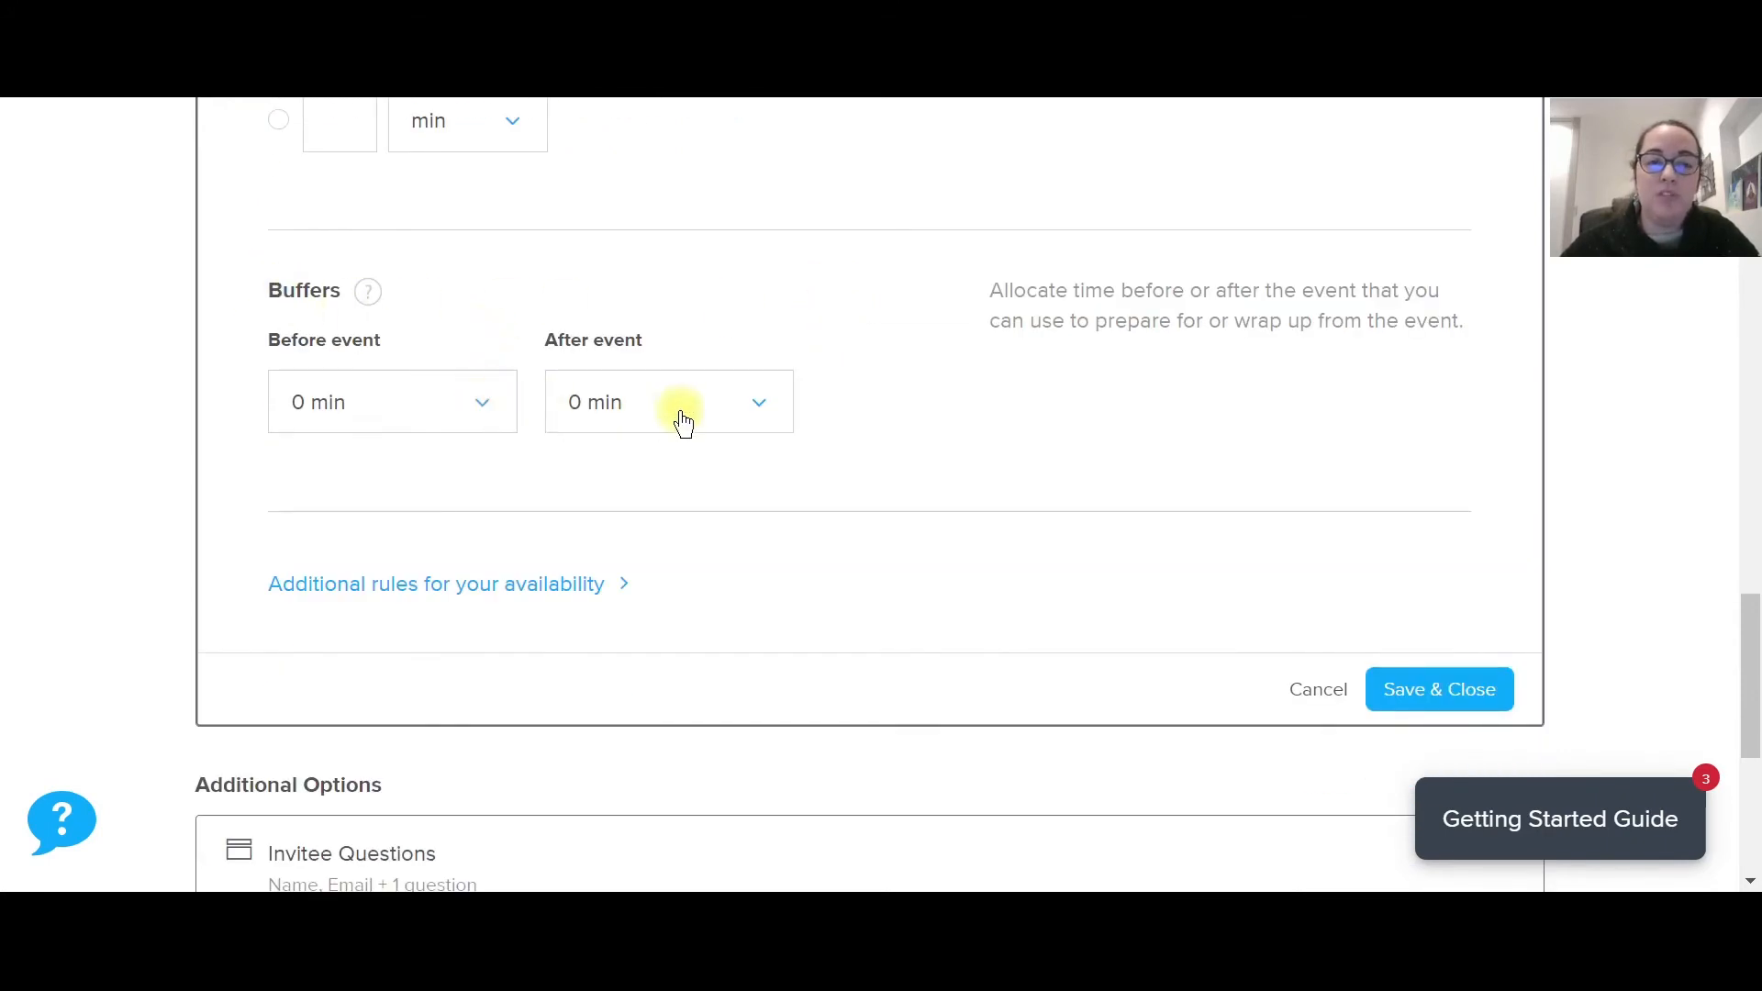
Set 30 min buffers both before and after the event.
click(507, 418)
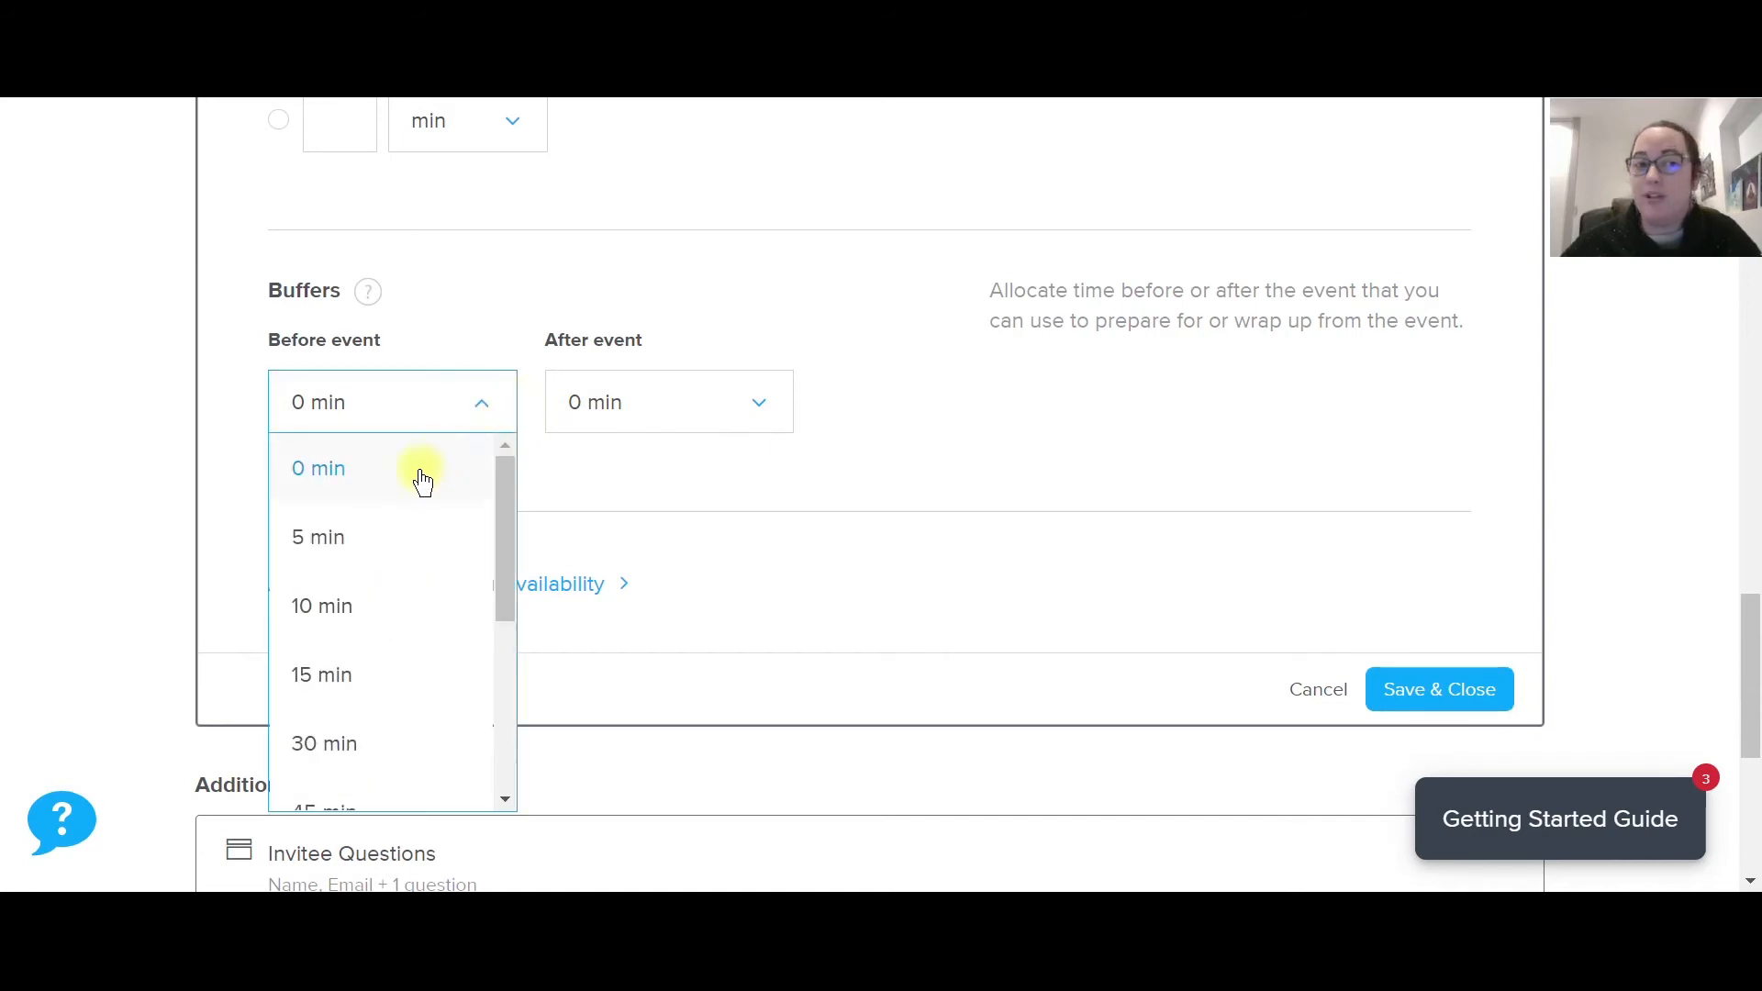
scroll(422, 463, down, 2)
click(354, 601)
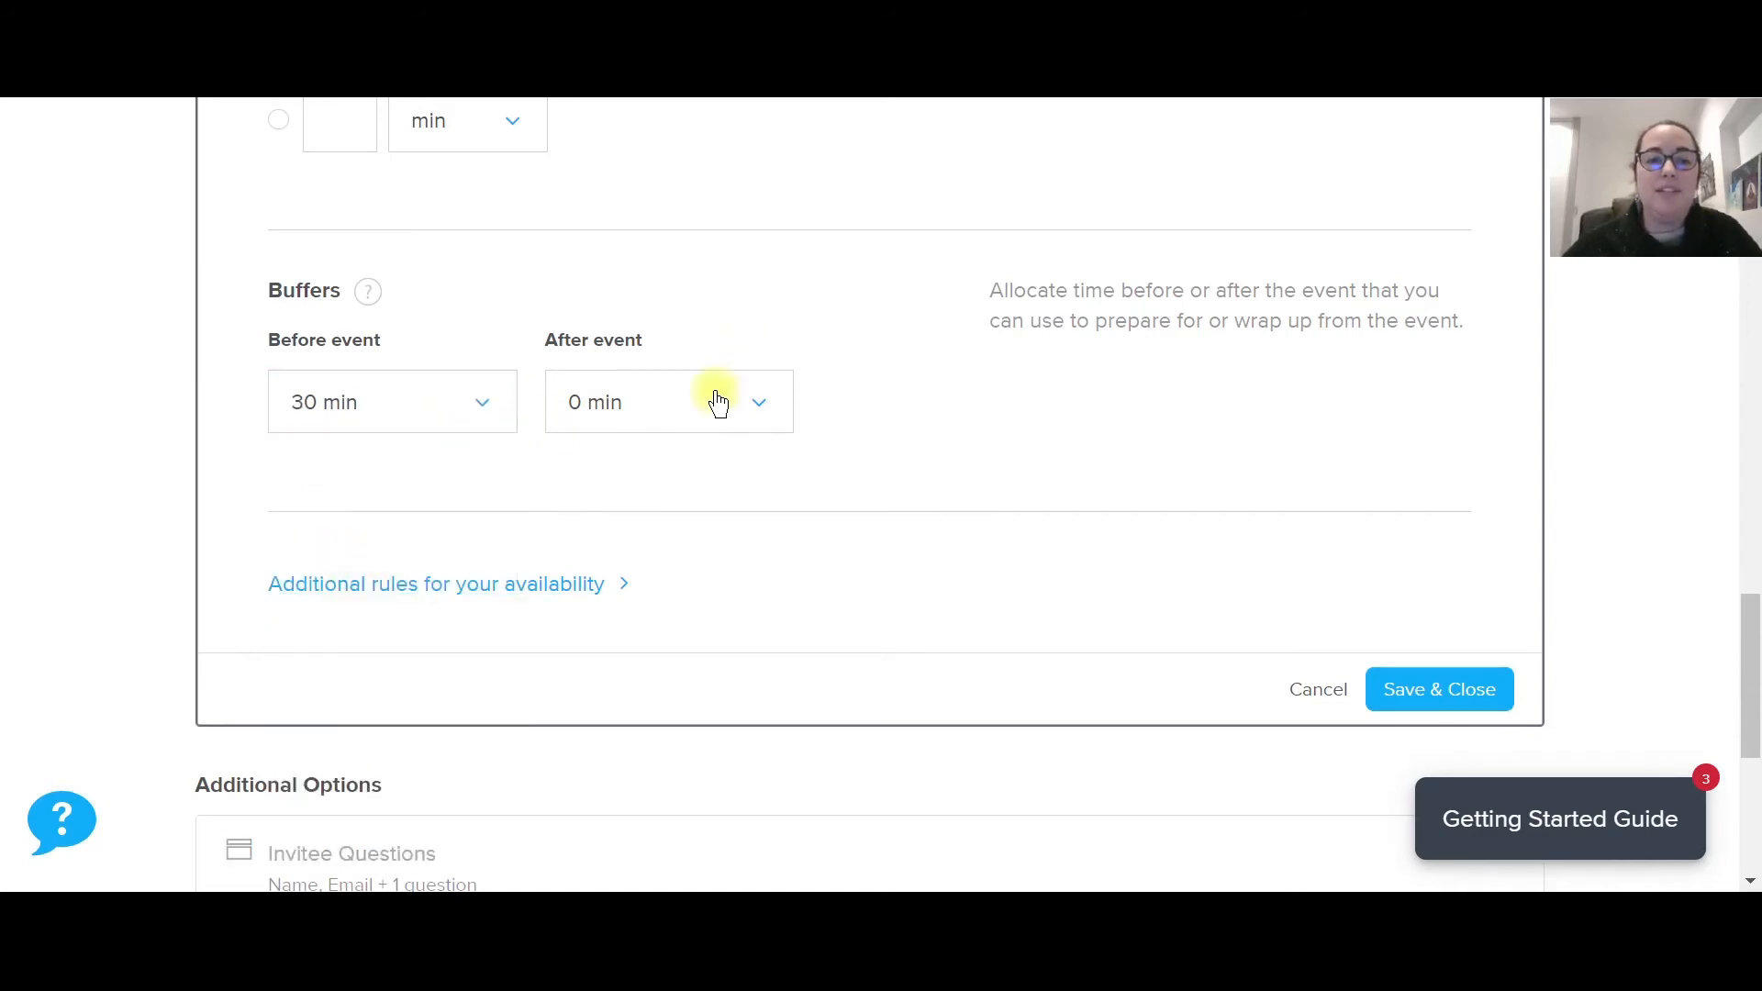
click(713, 400)
click(630, 739)
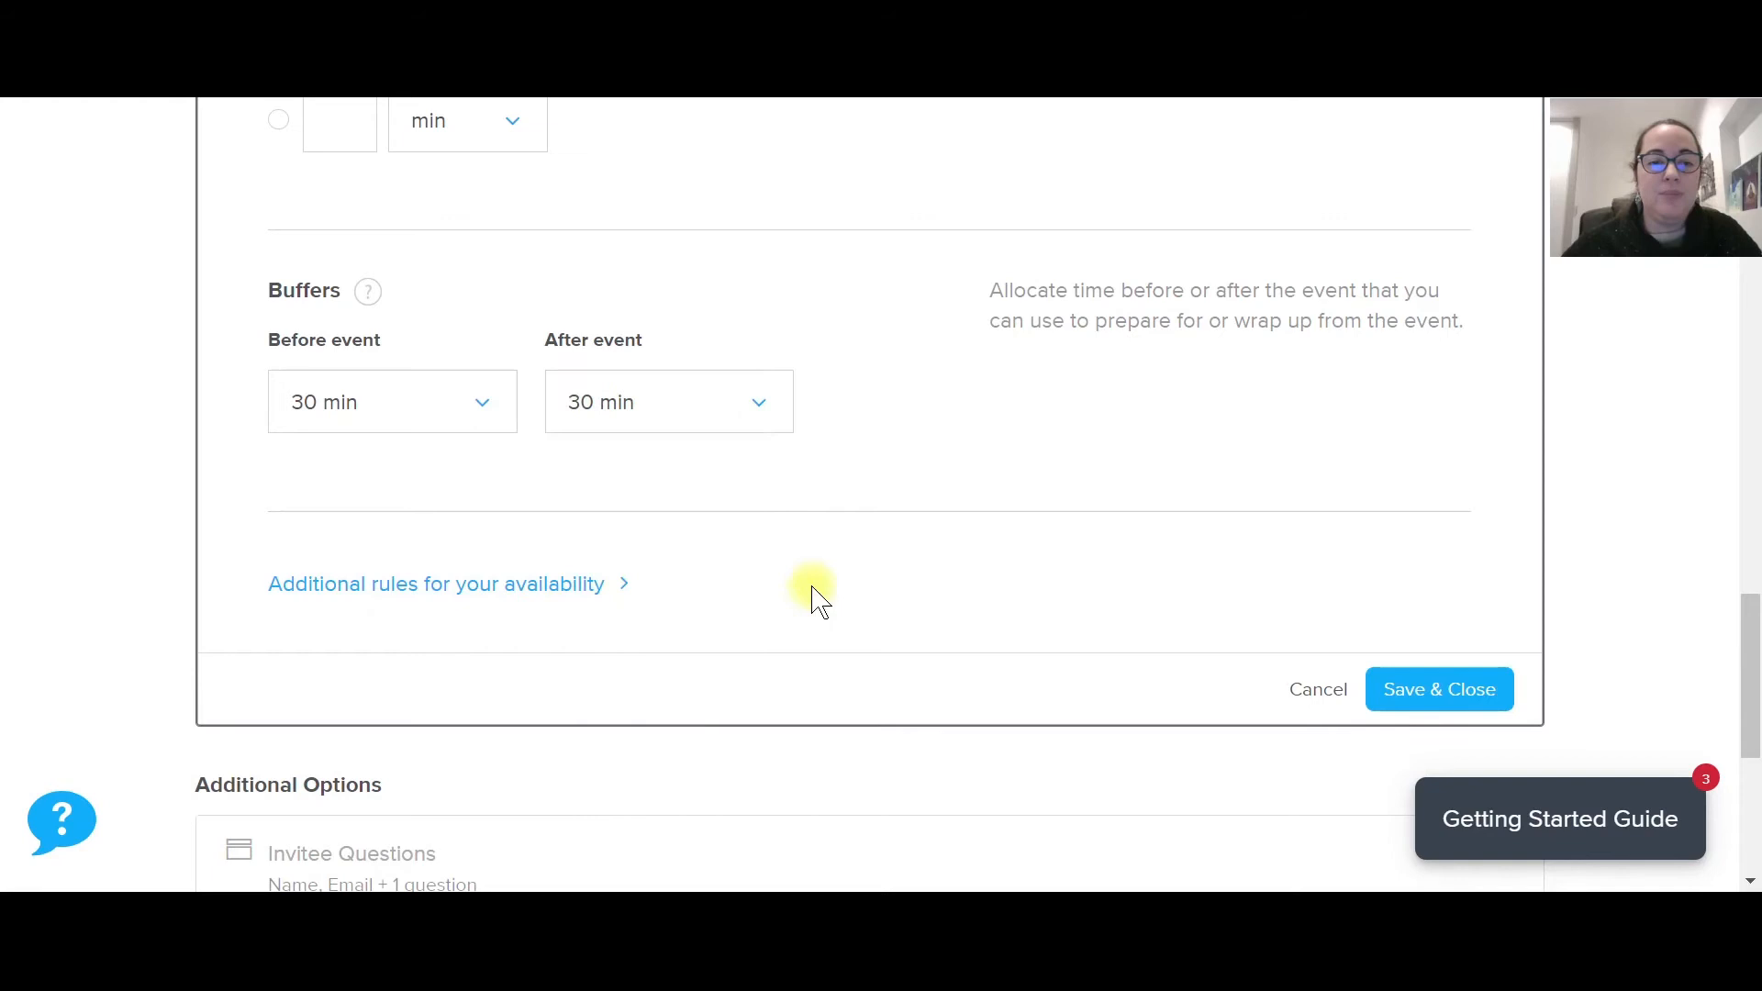
scroll(857, 303, down, 2)
scroll(1138, 401, down, 2)
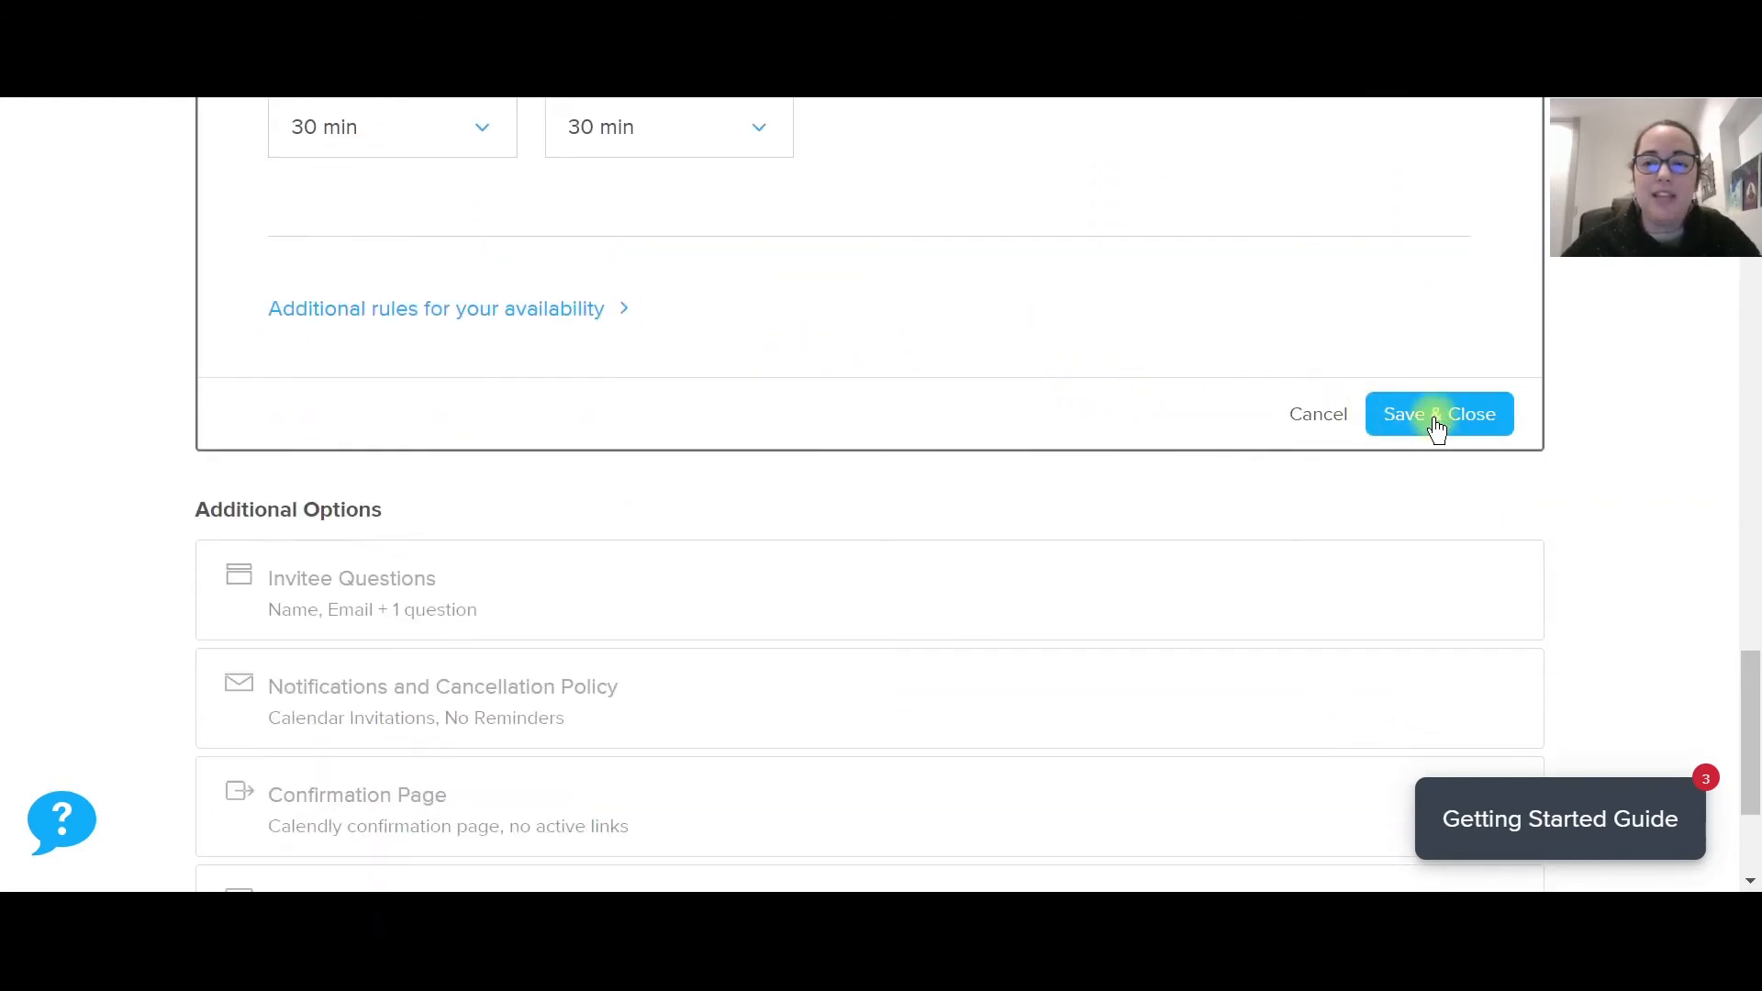
scroll(807, 377, up, 12)
scroll(704, 221, up, 2)
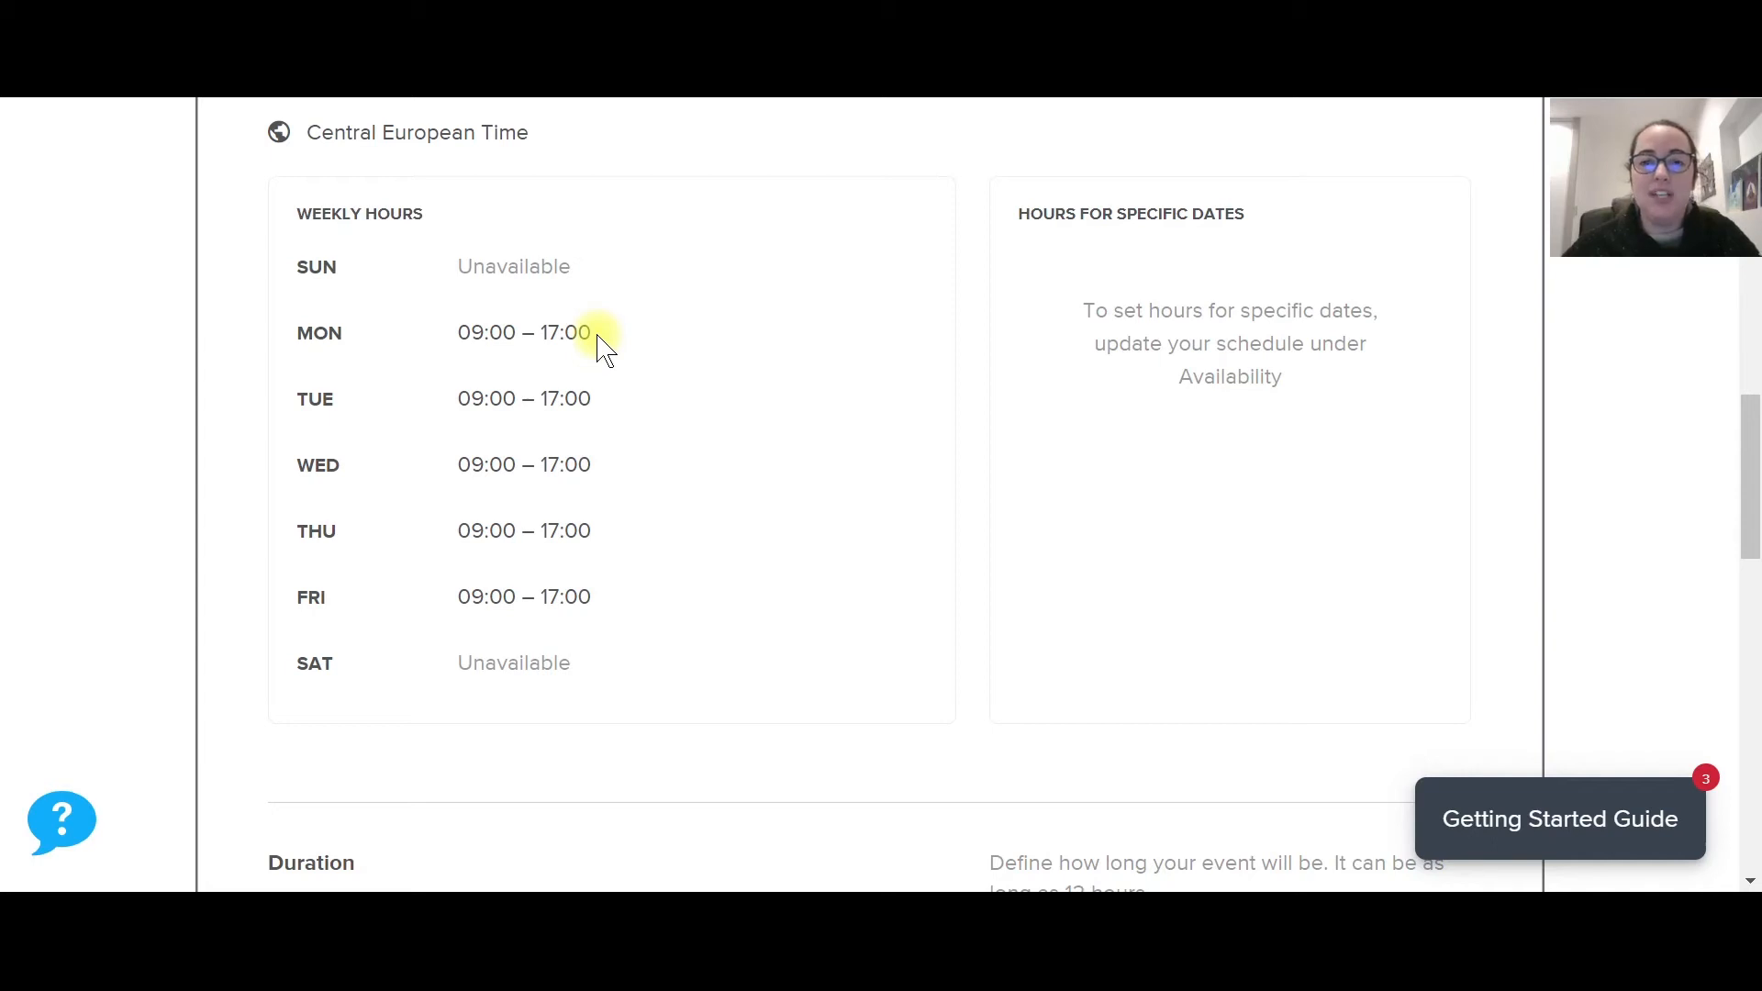
Save the Appel découverte booking rules with Save & Close.
scroll(605, 349, down, 5)
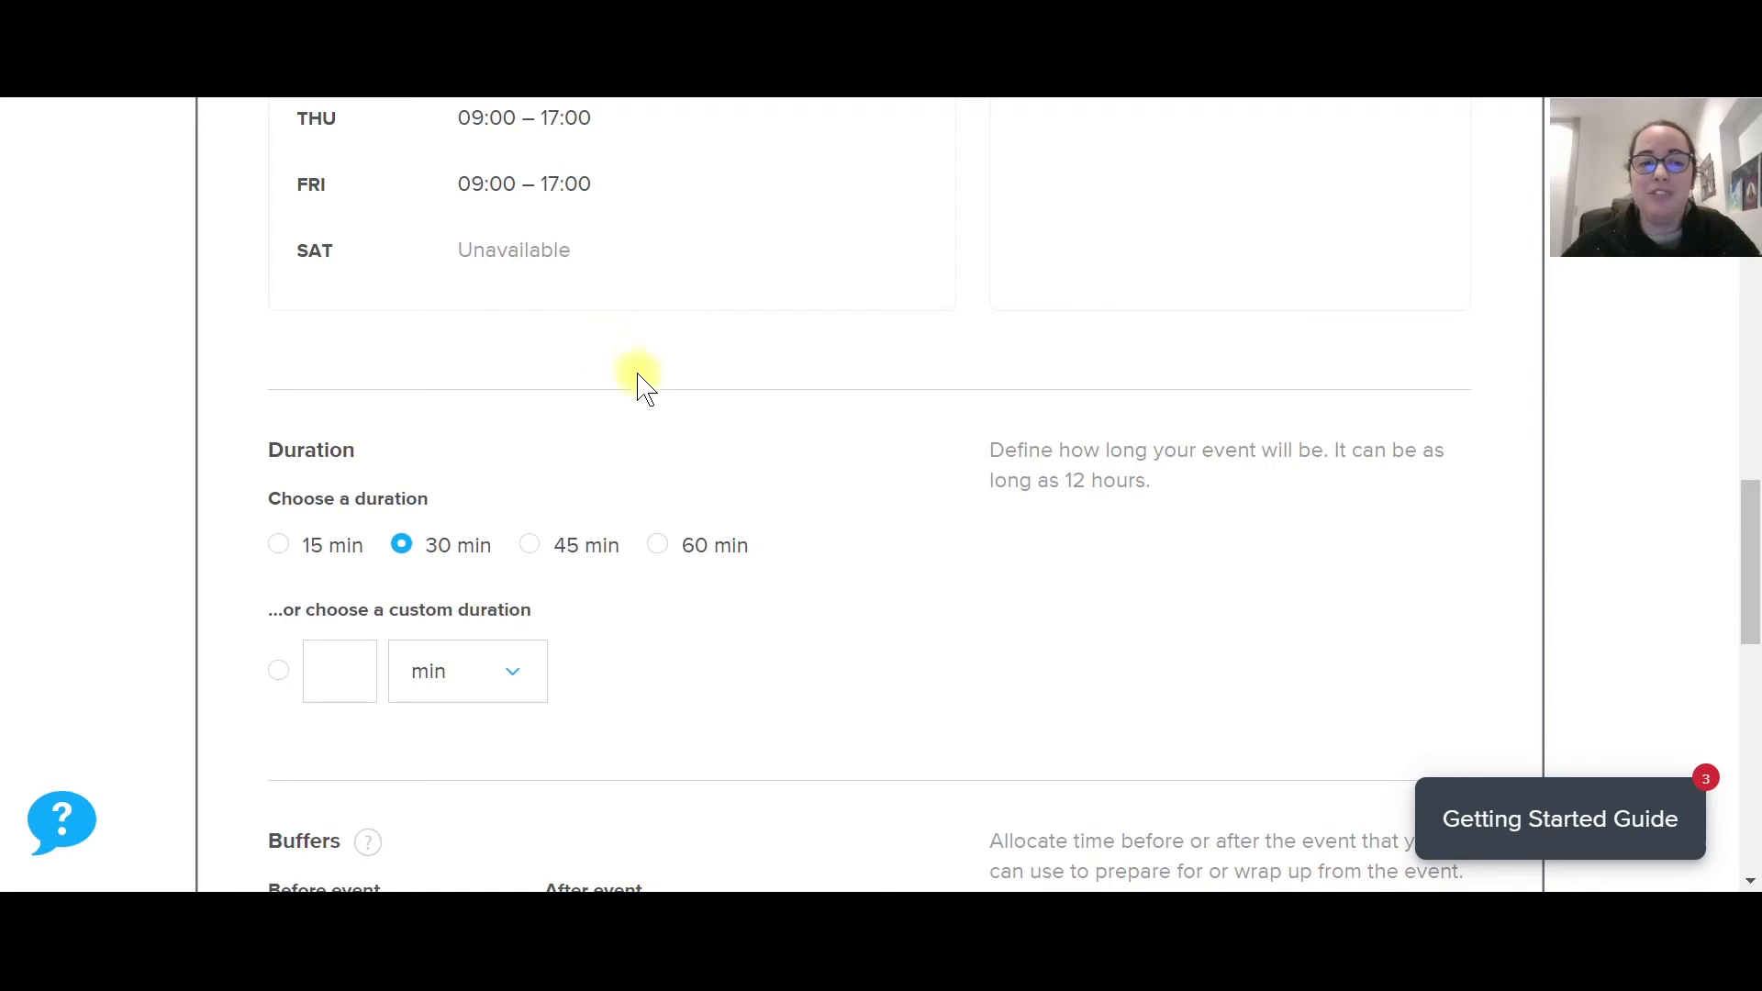
scroll(640, 386, down, 5)
scroll(637, 375, down, 4)
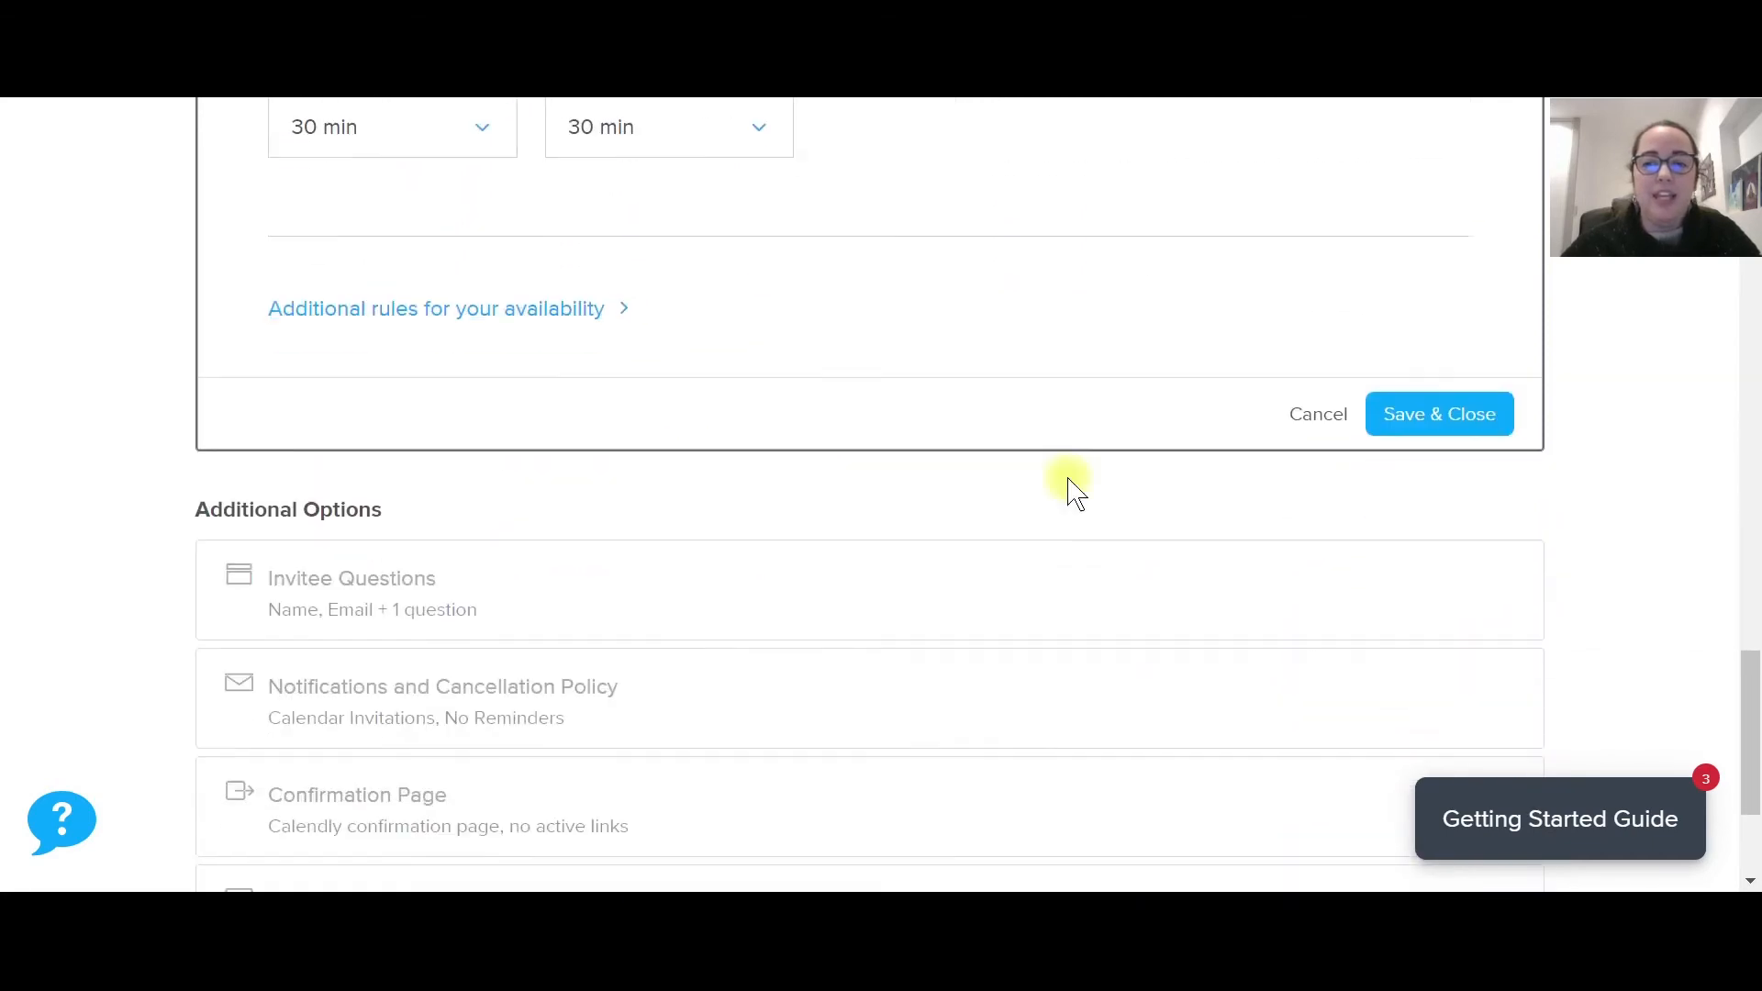
click(1481, 428)
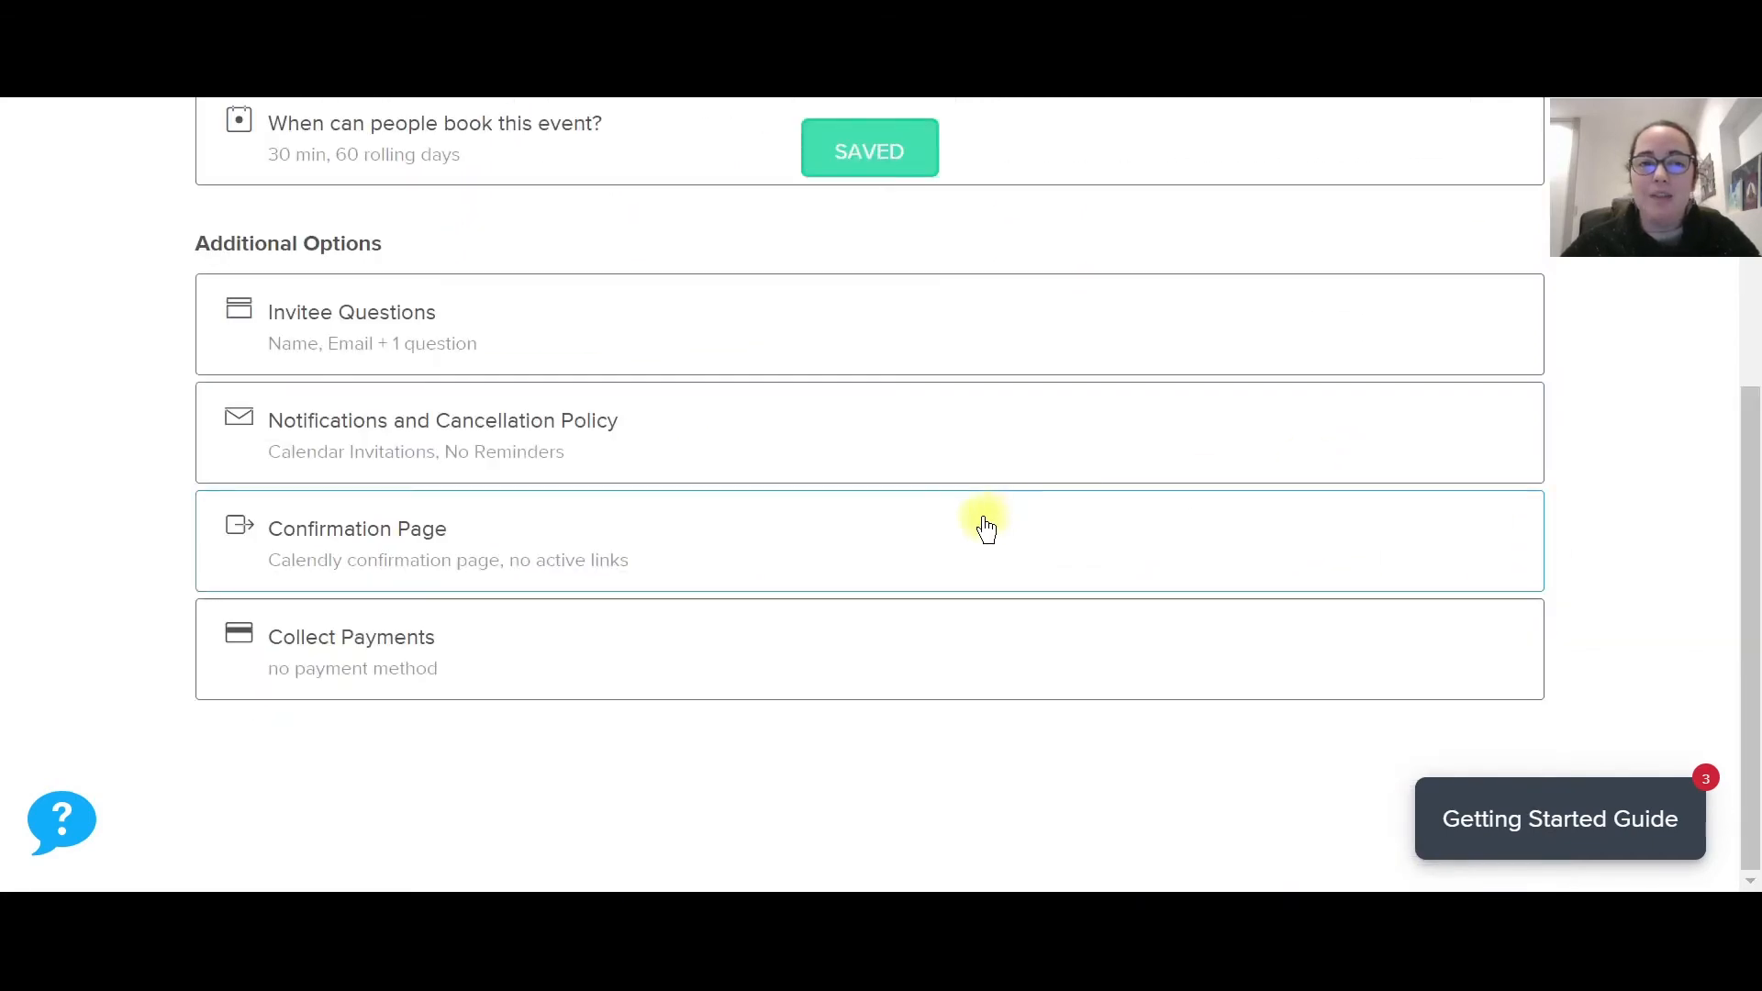
click(442, 343)
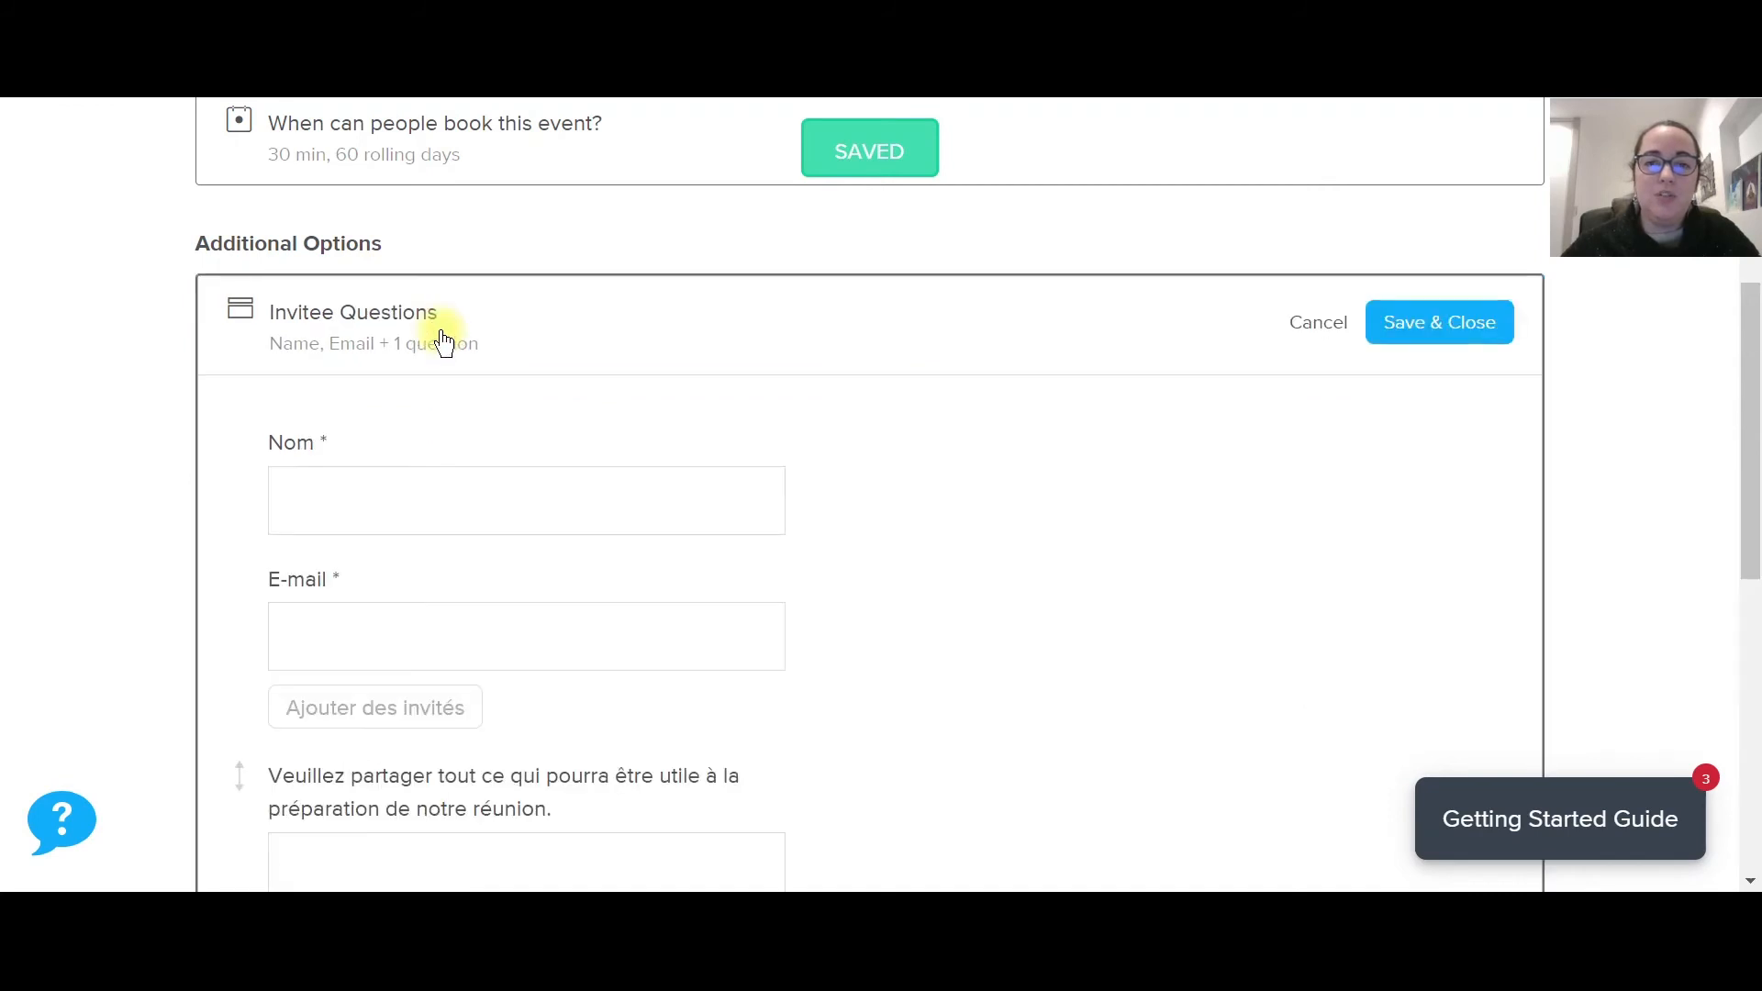
scroll(982, 431, down, 5)
scroll(982, 431, up, 3)
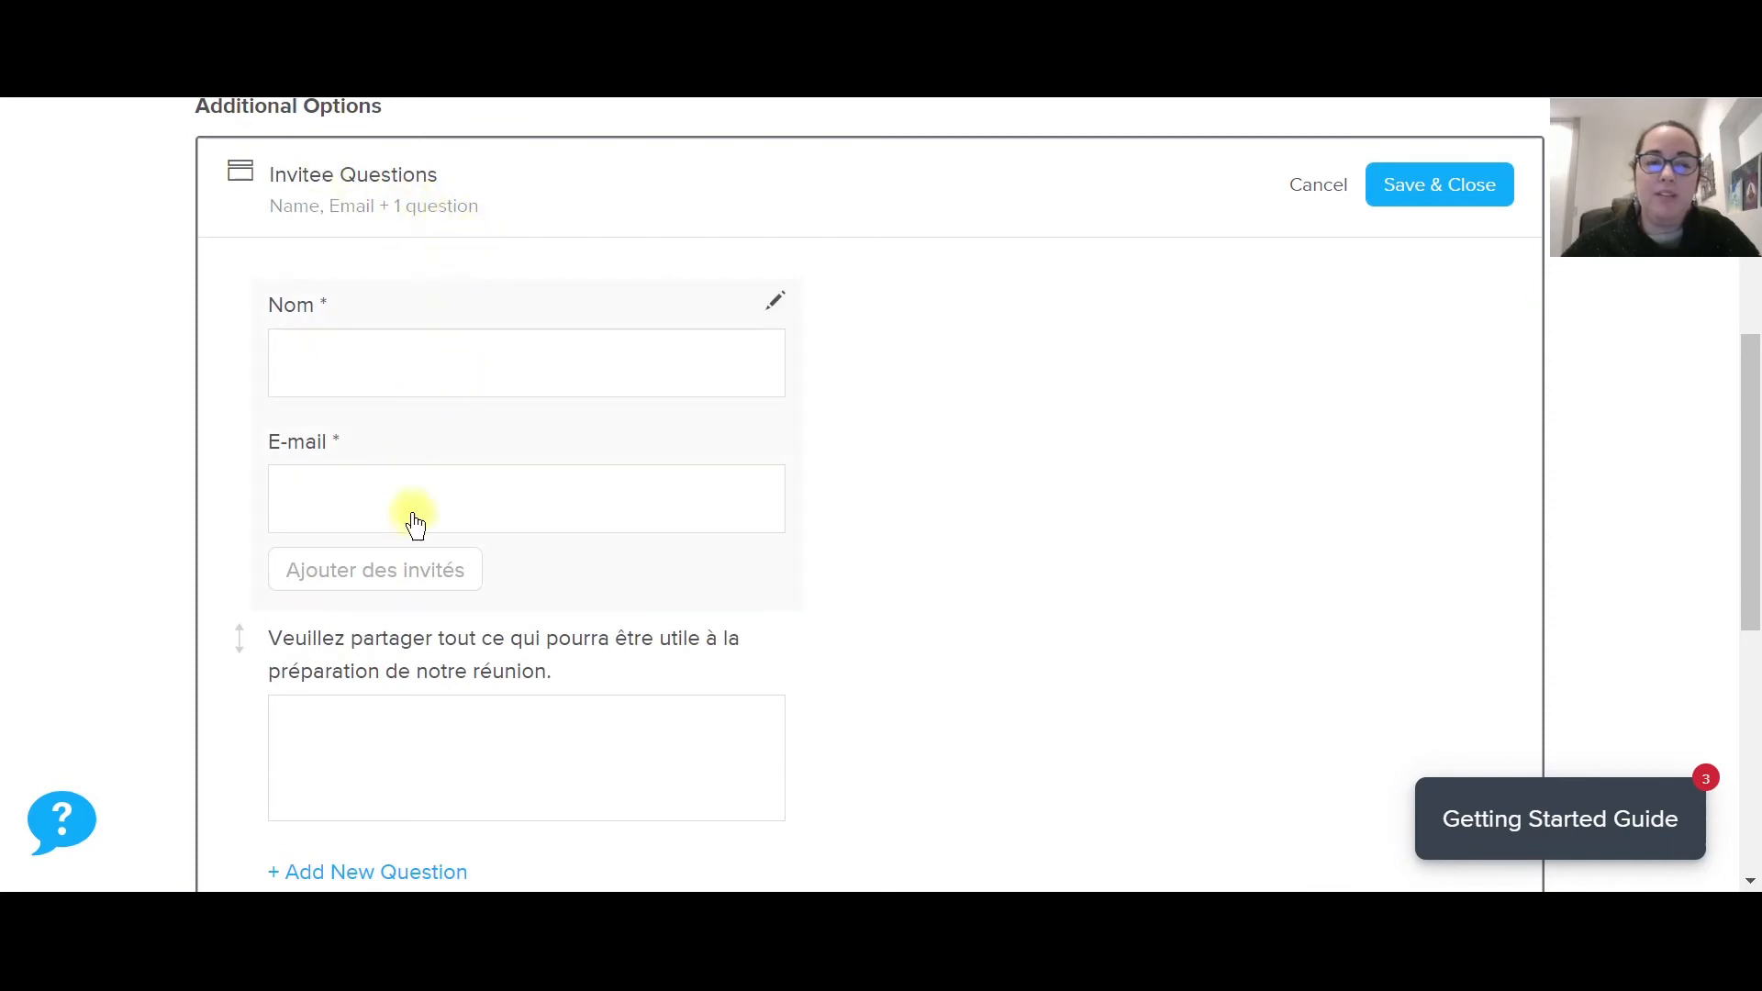
scroll(507, 707, up, 2)
scroll(514, 707, down, 1)
scroll(514, 706, down, 4)
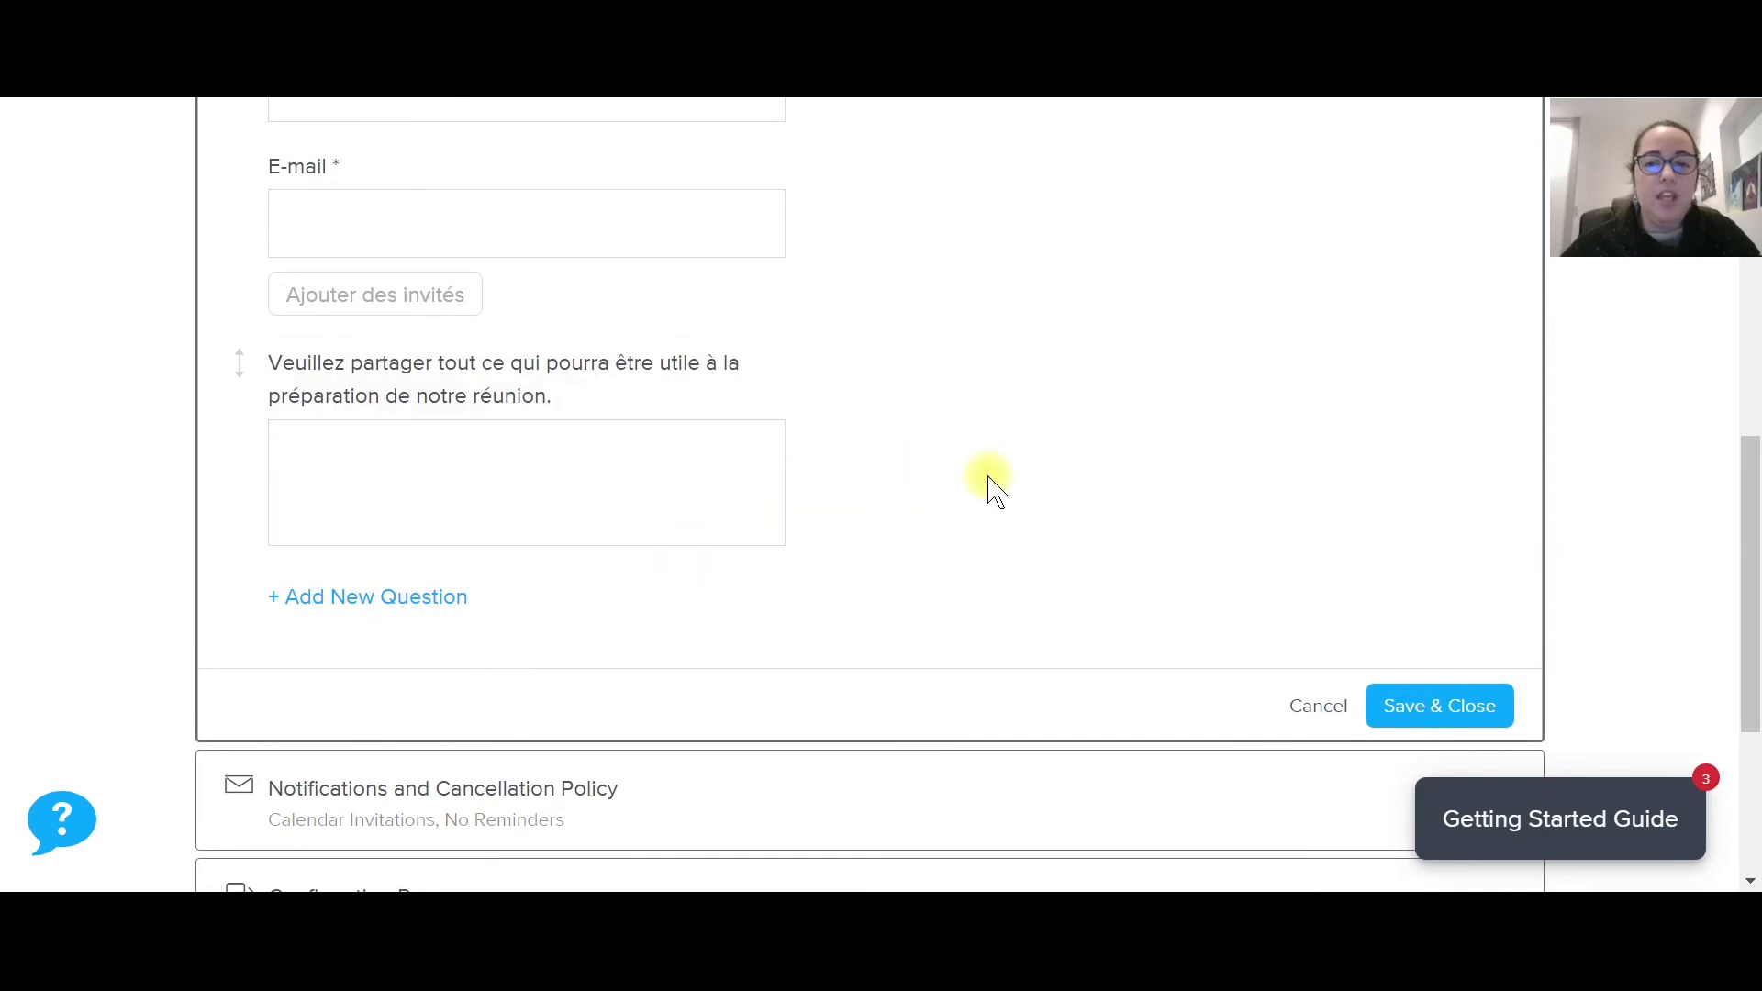
click(1319, 708)
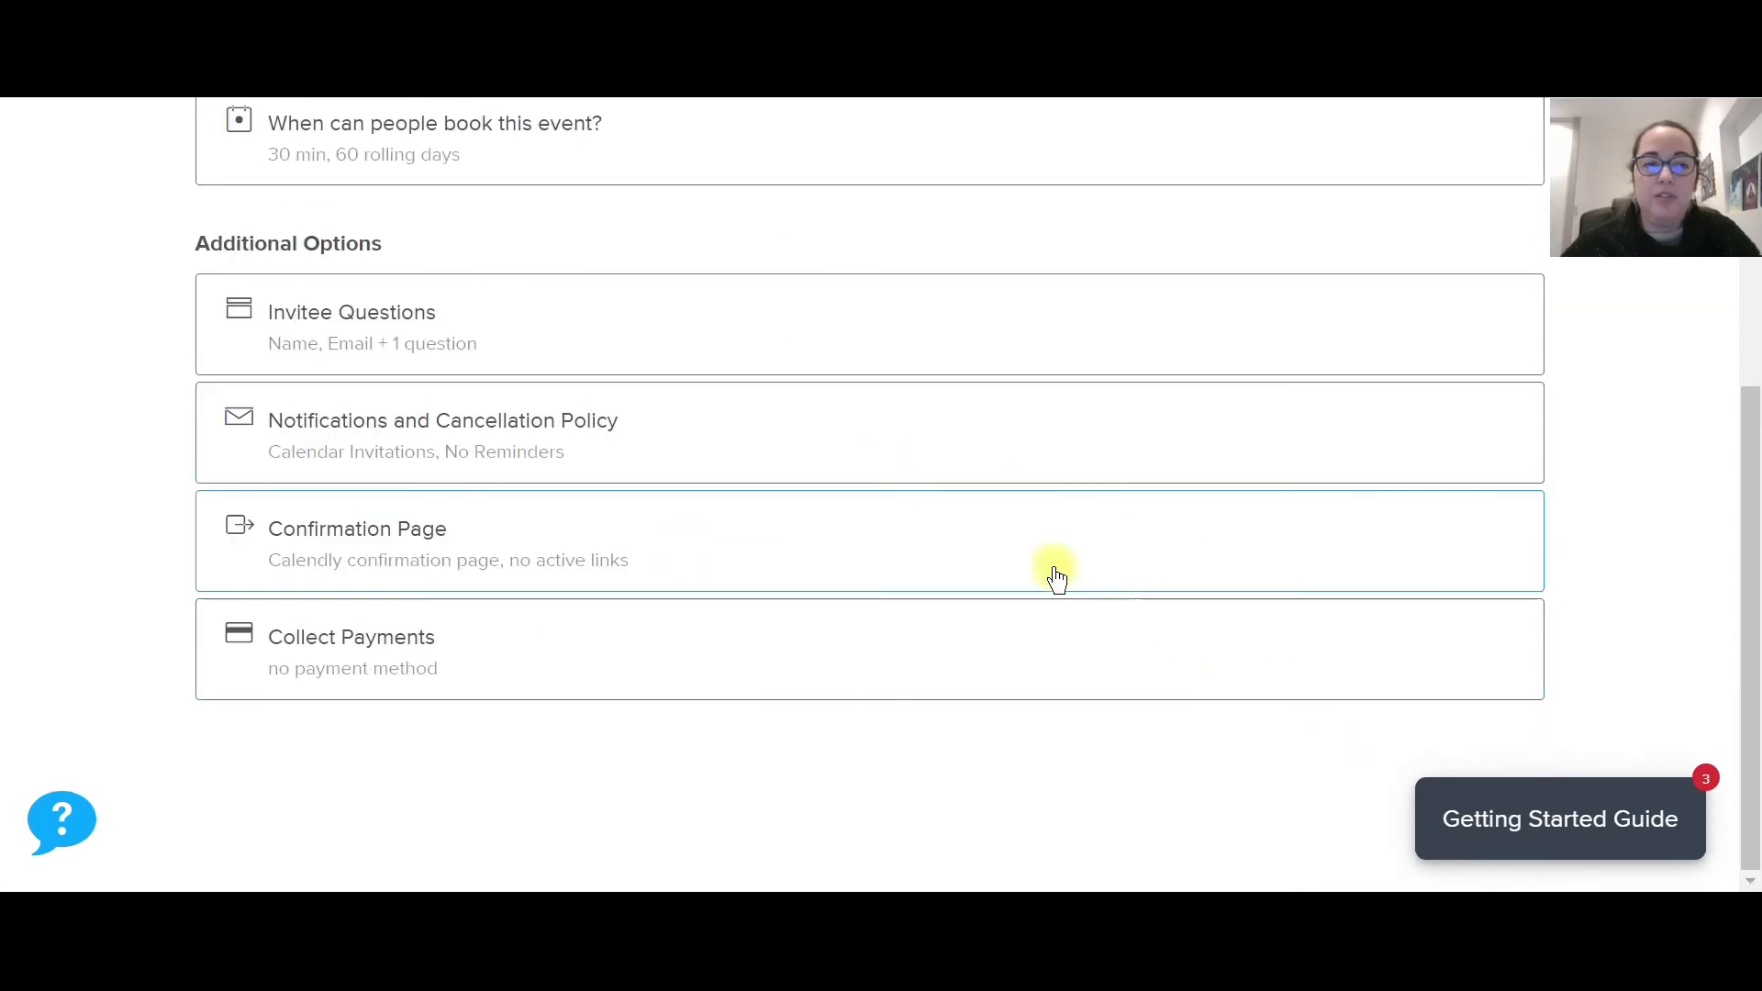
click(614, 474)
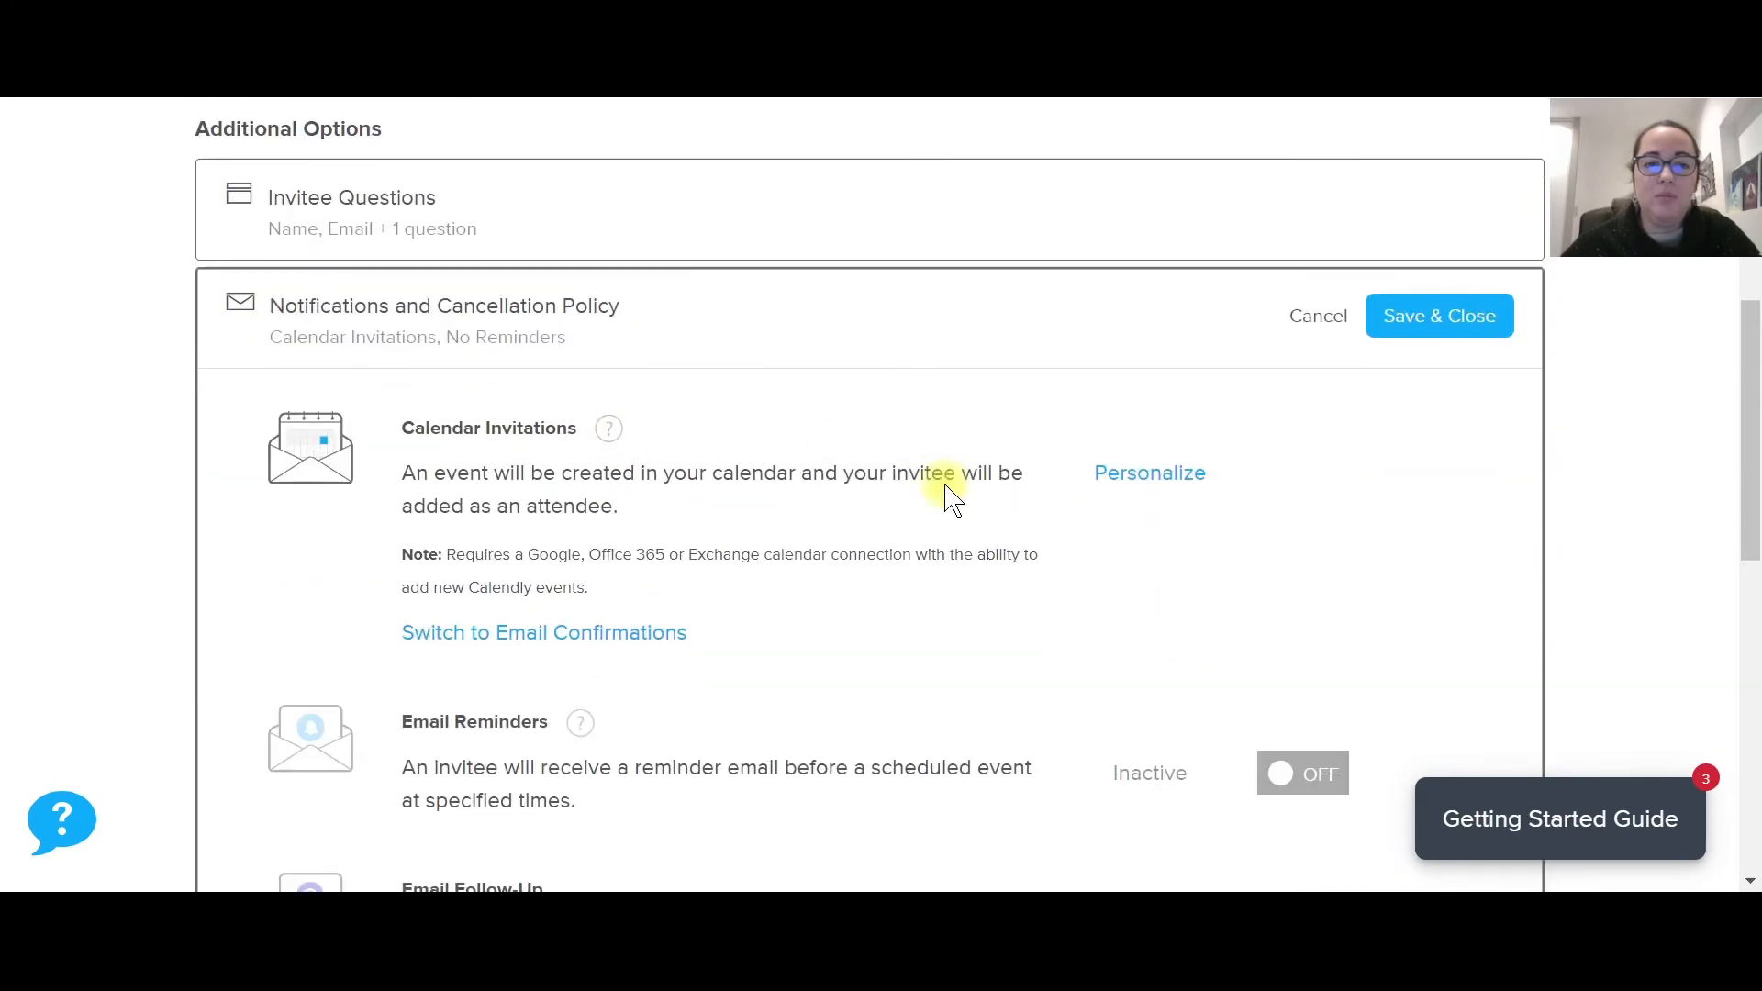
scroll(950, 495, up, 3)
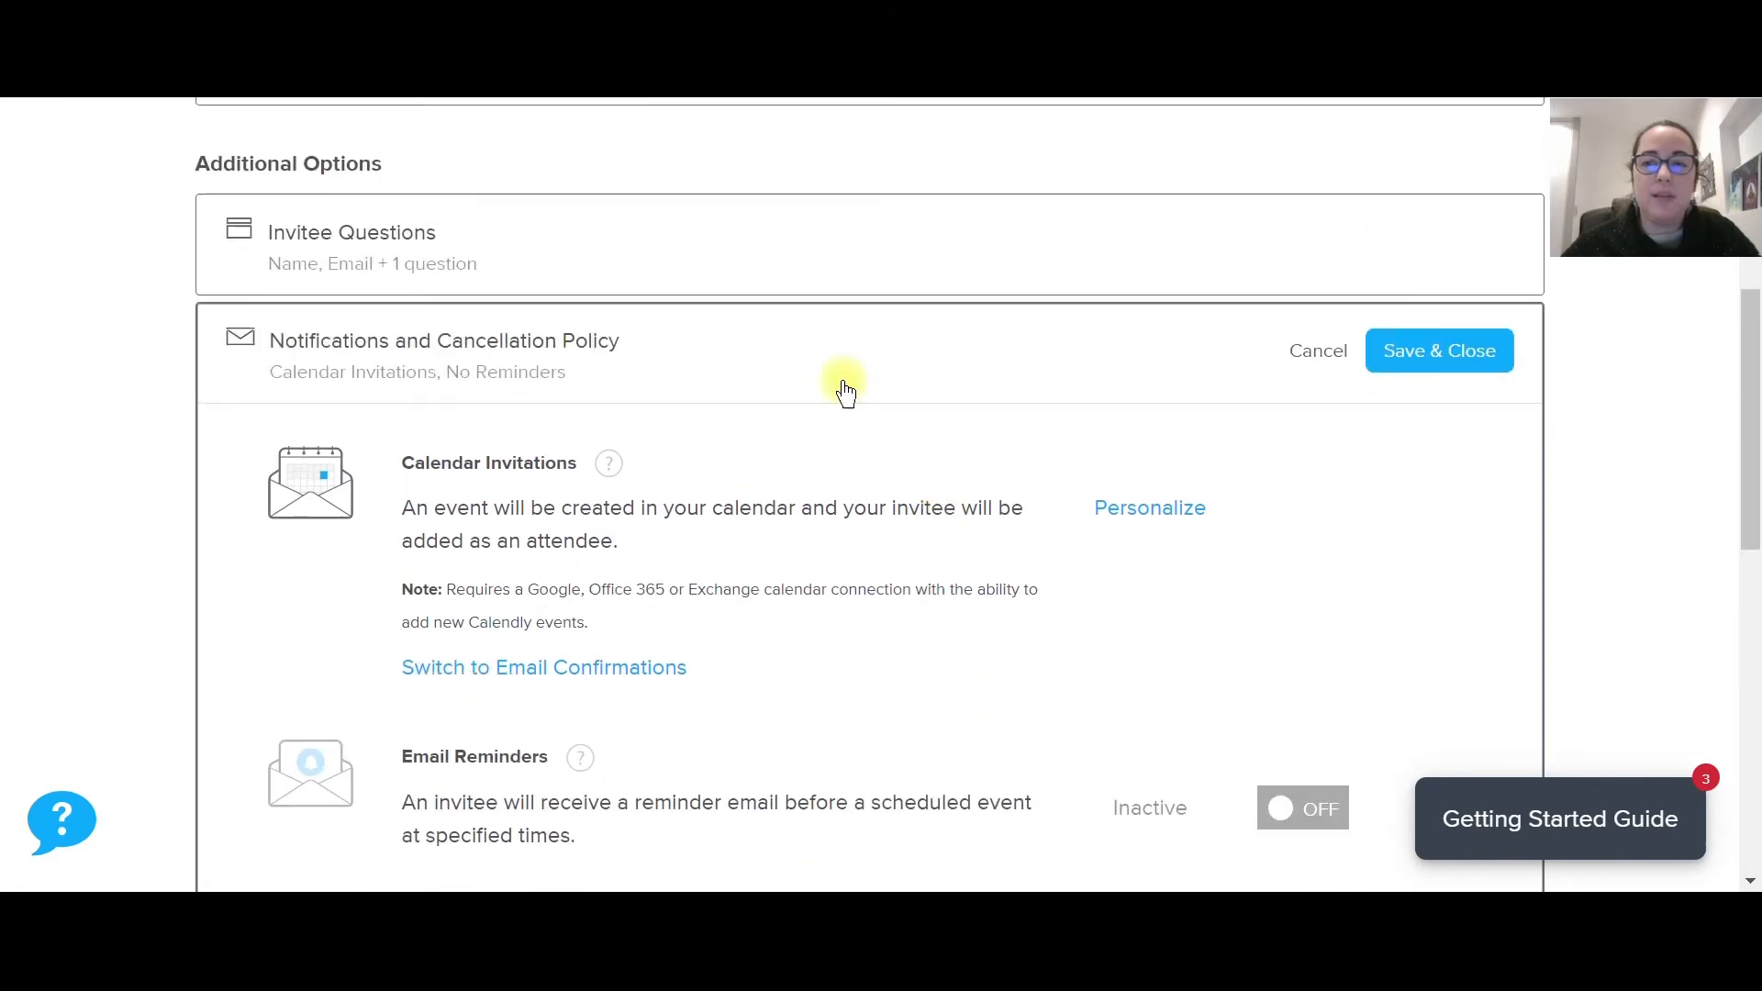
click(582, 356)
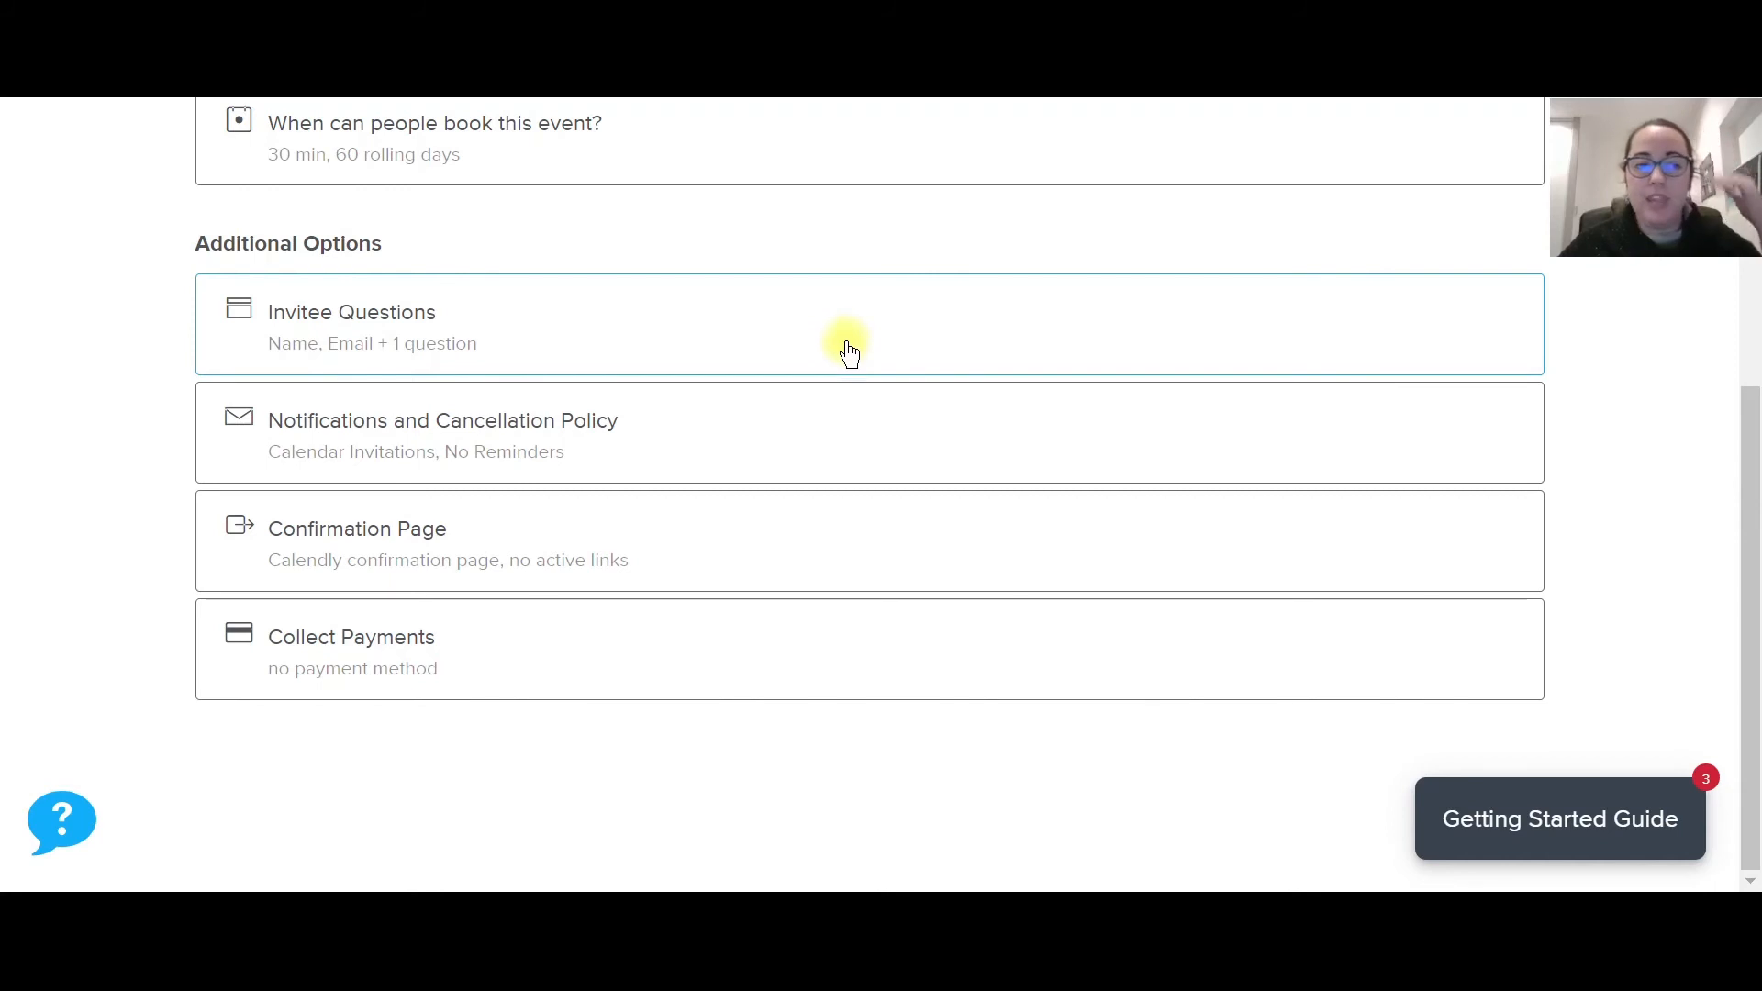
scroll(848, 352, up, 5)
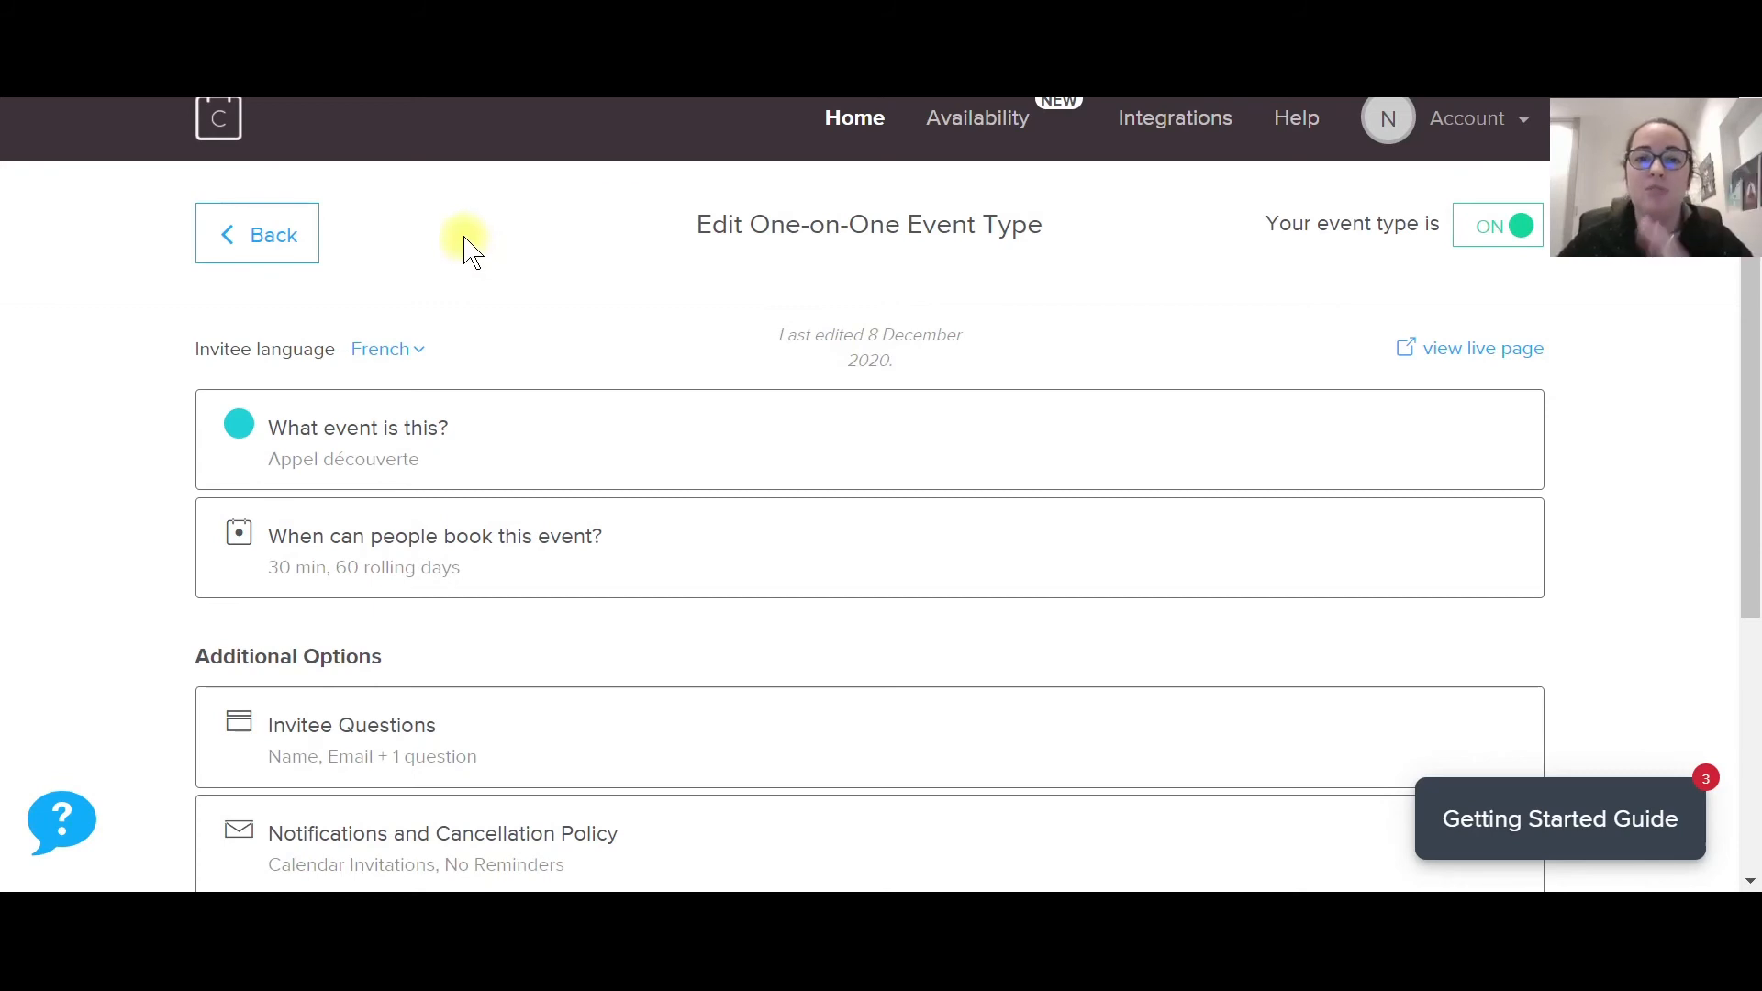
Return to the event types and open the /appeldecouverte booking page.
click(284, 242)
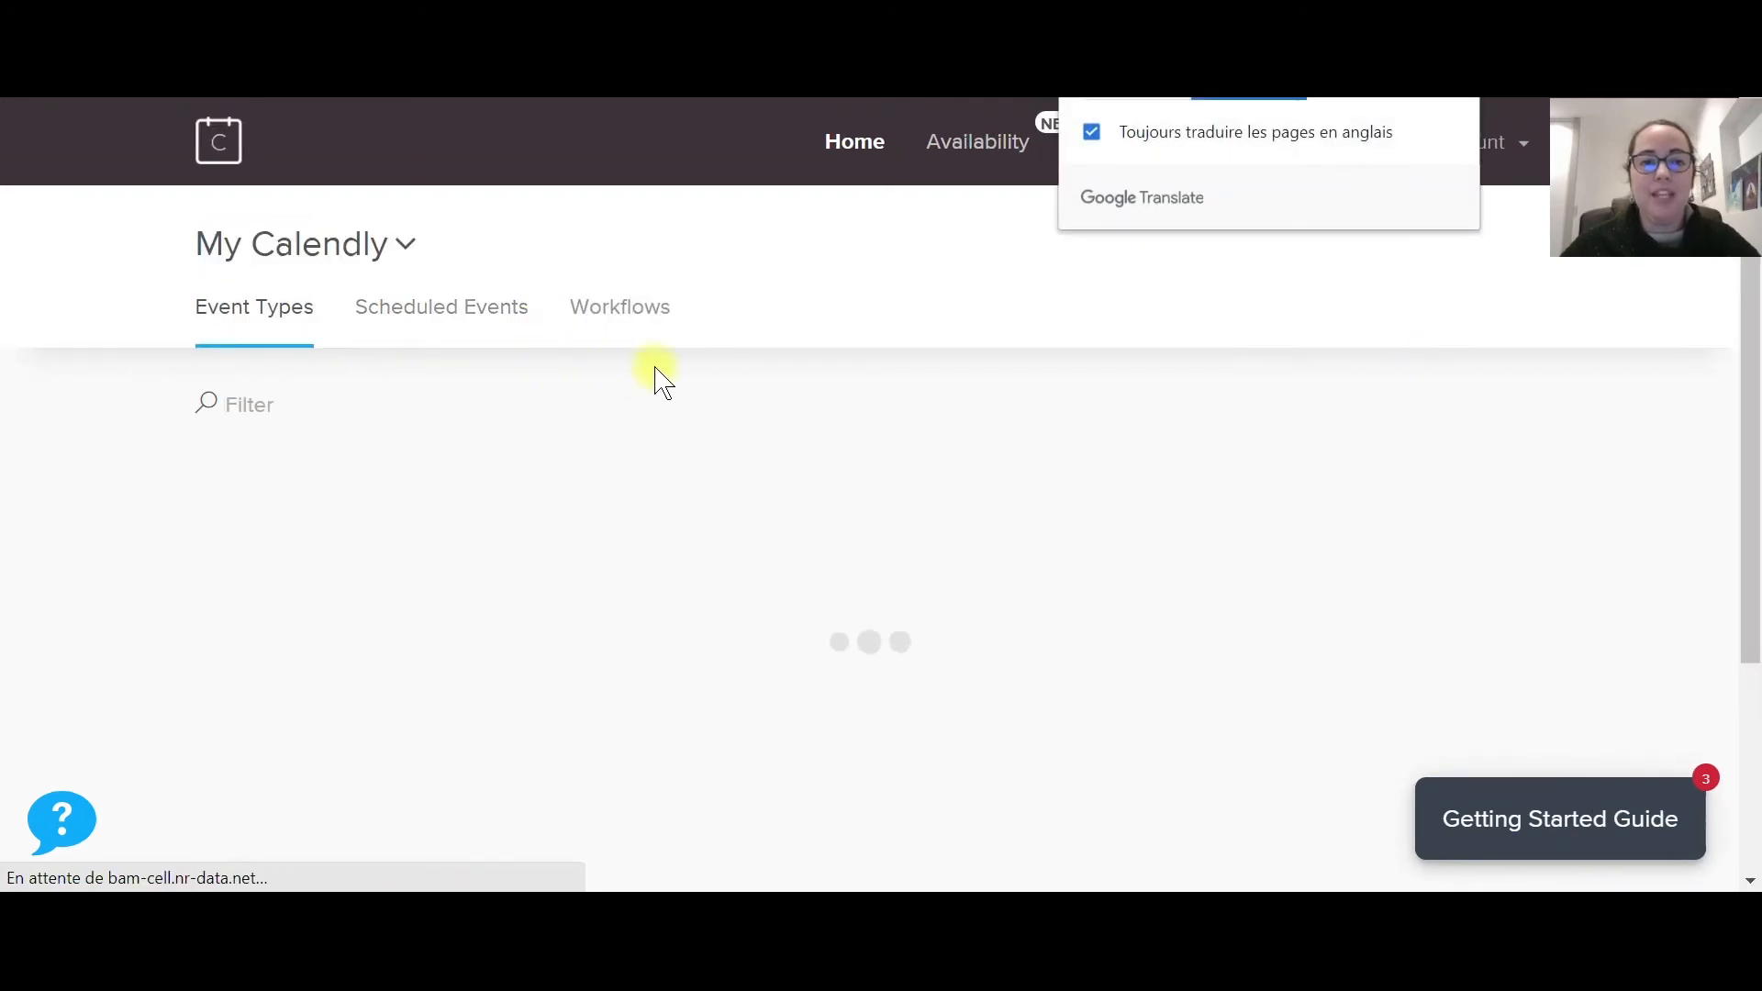
scroll(838, 394, down, 3)
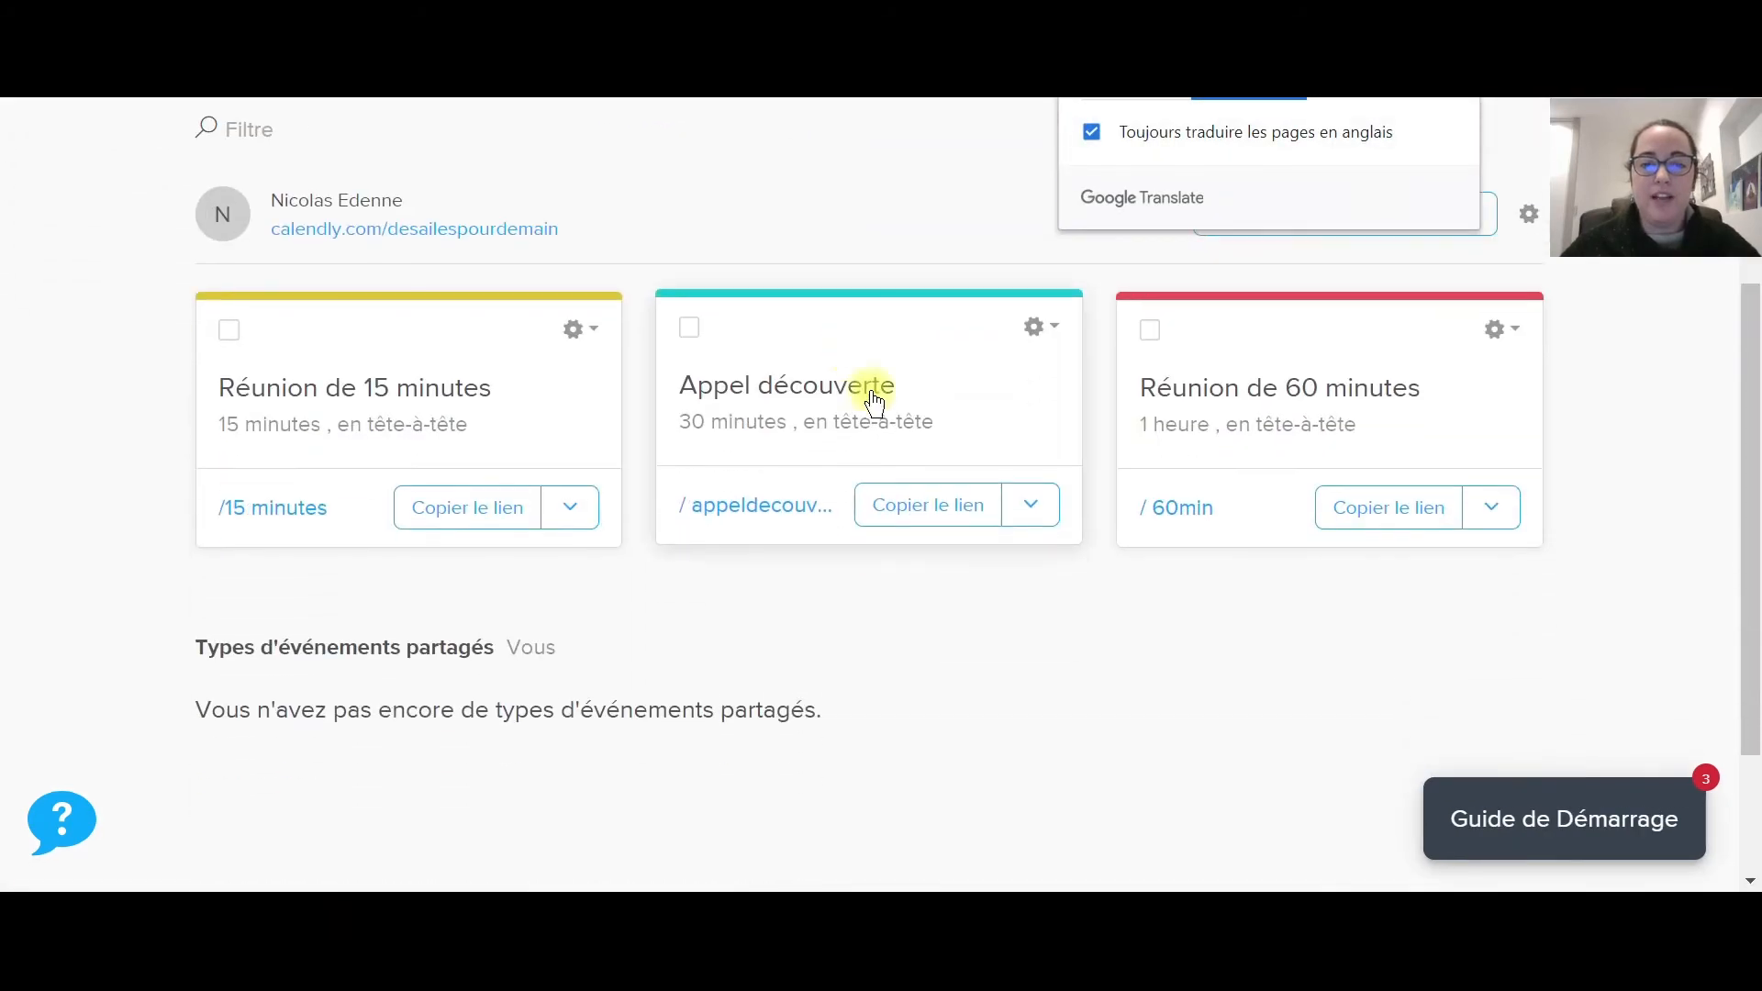
click(742, 512)
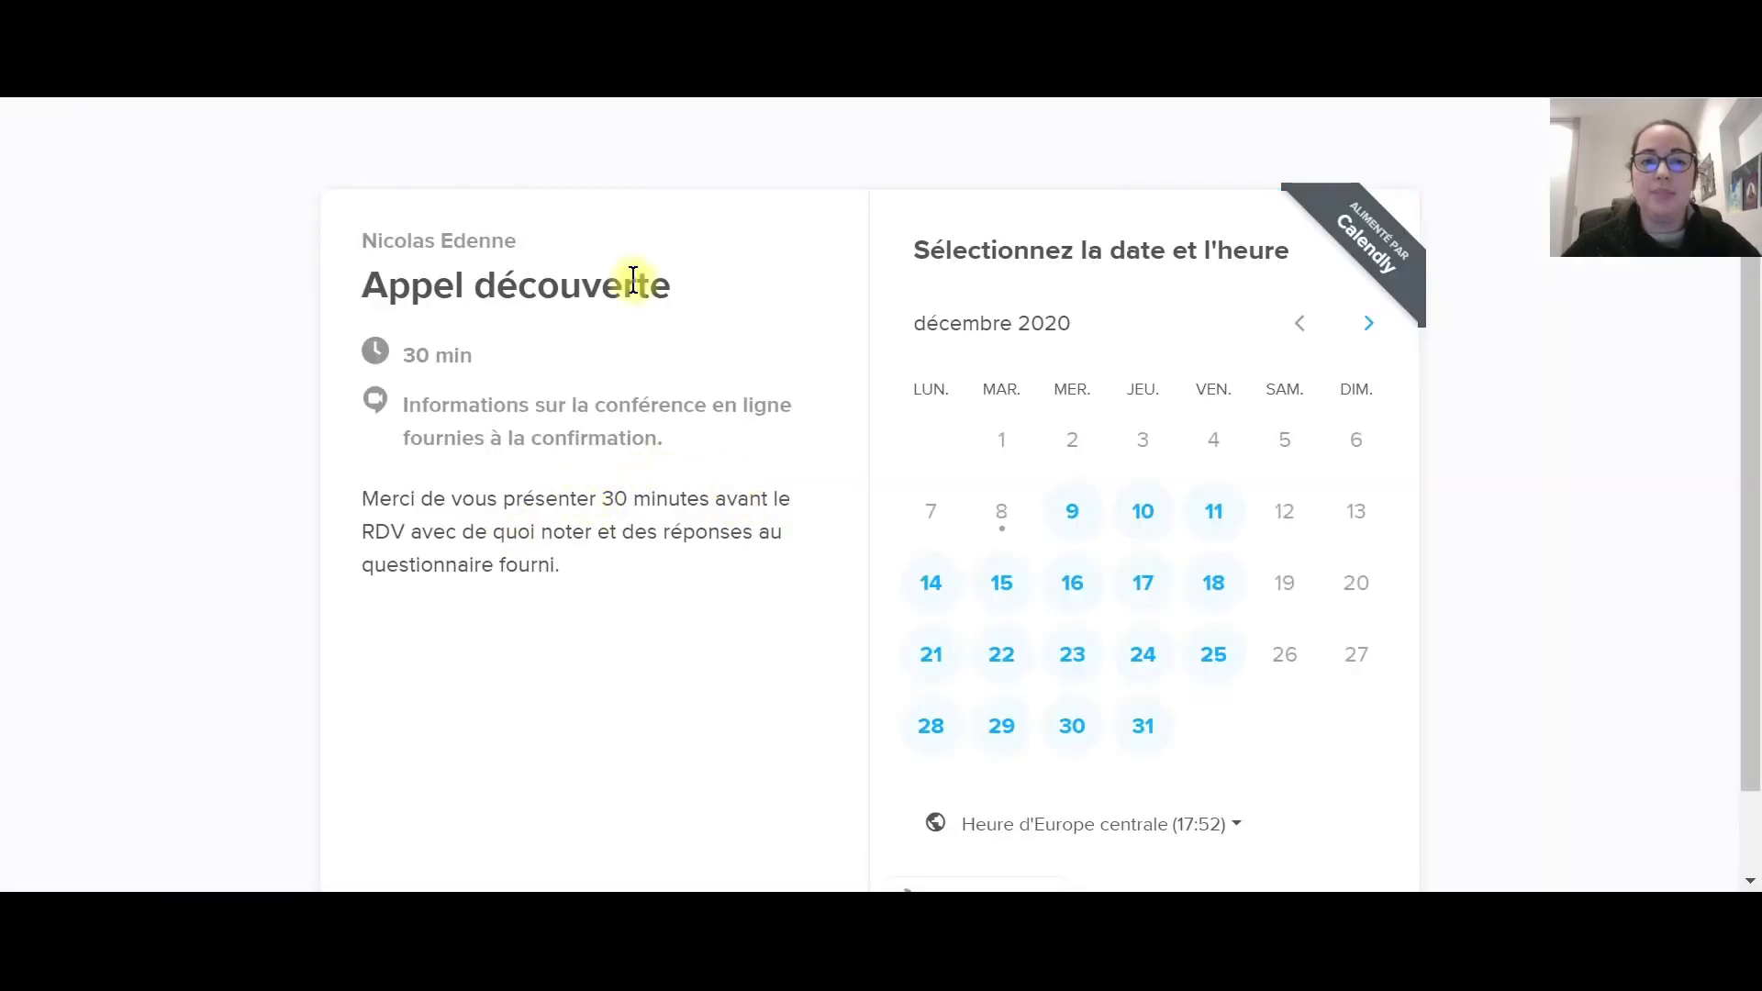
scroll(687, 537, down, 1)
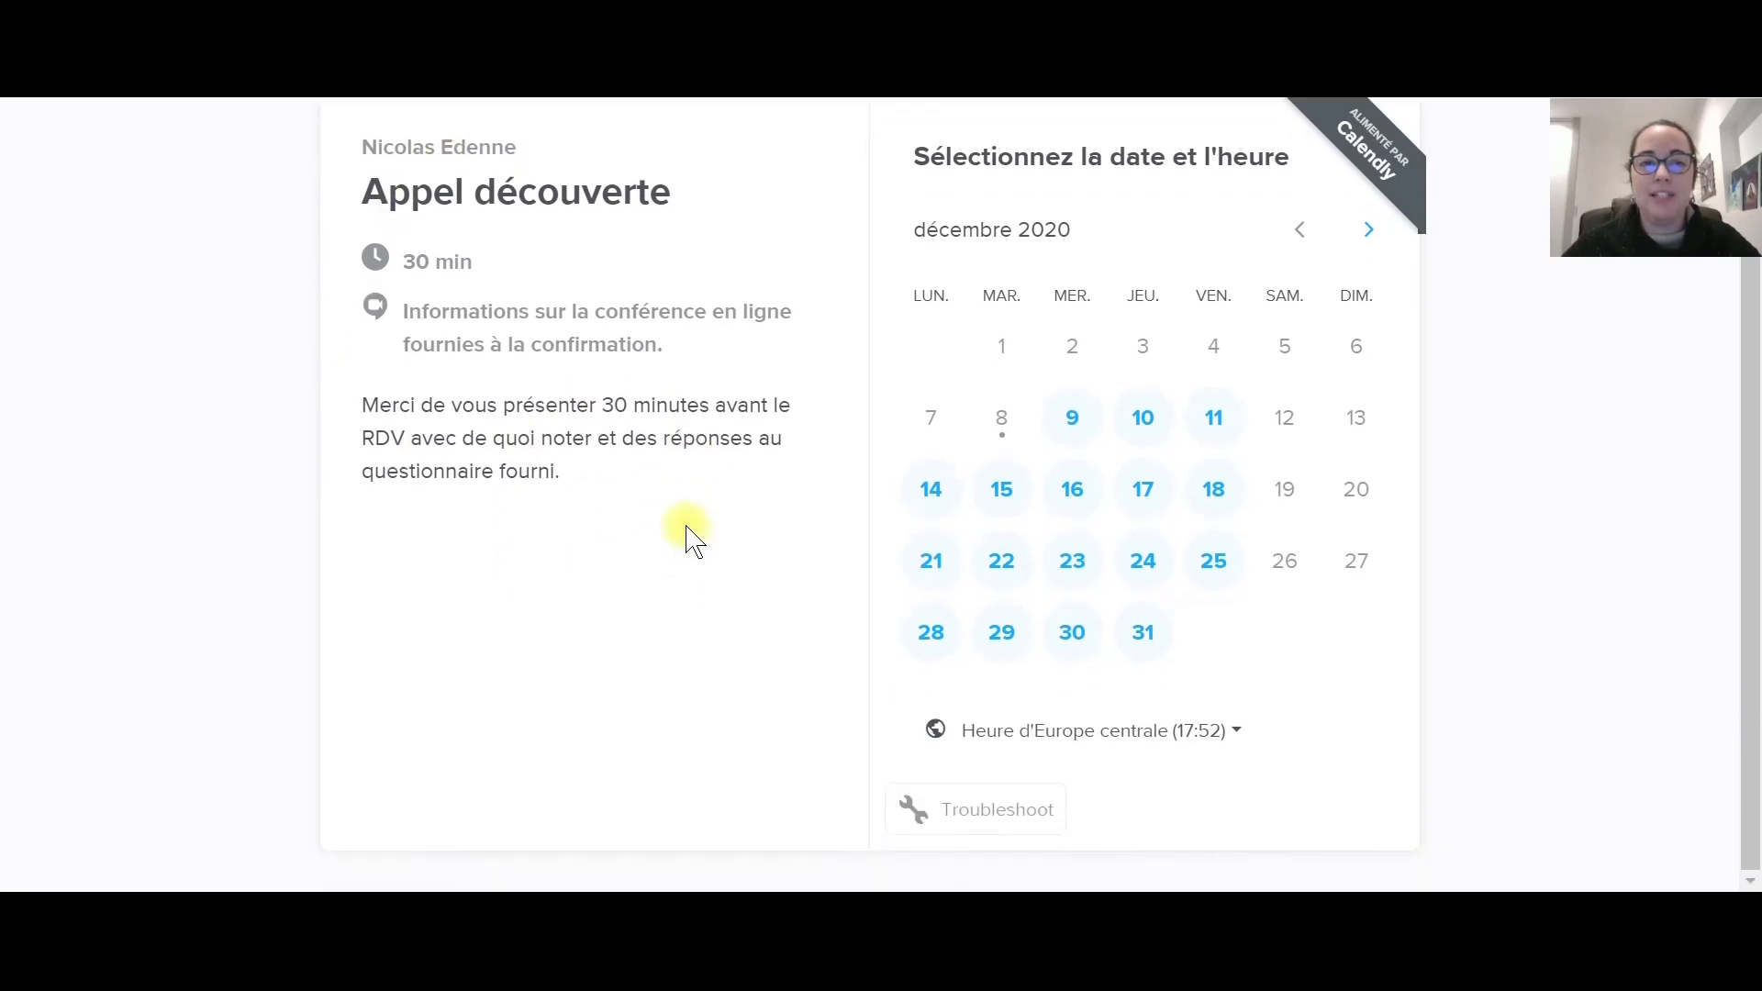
drag(371, 401, 542, 468)
click(504, 468)
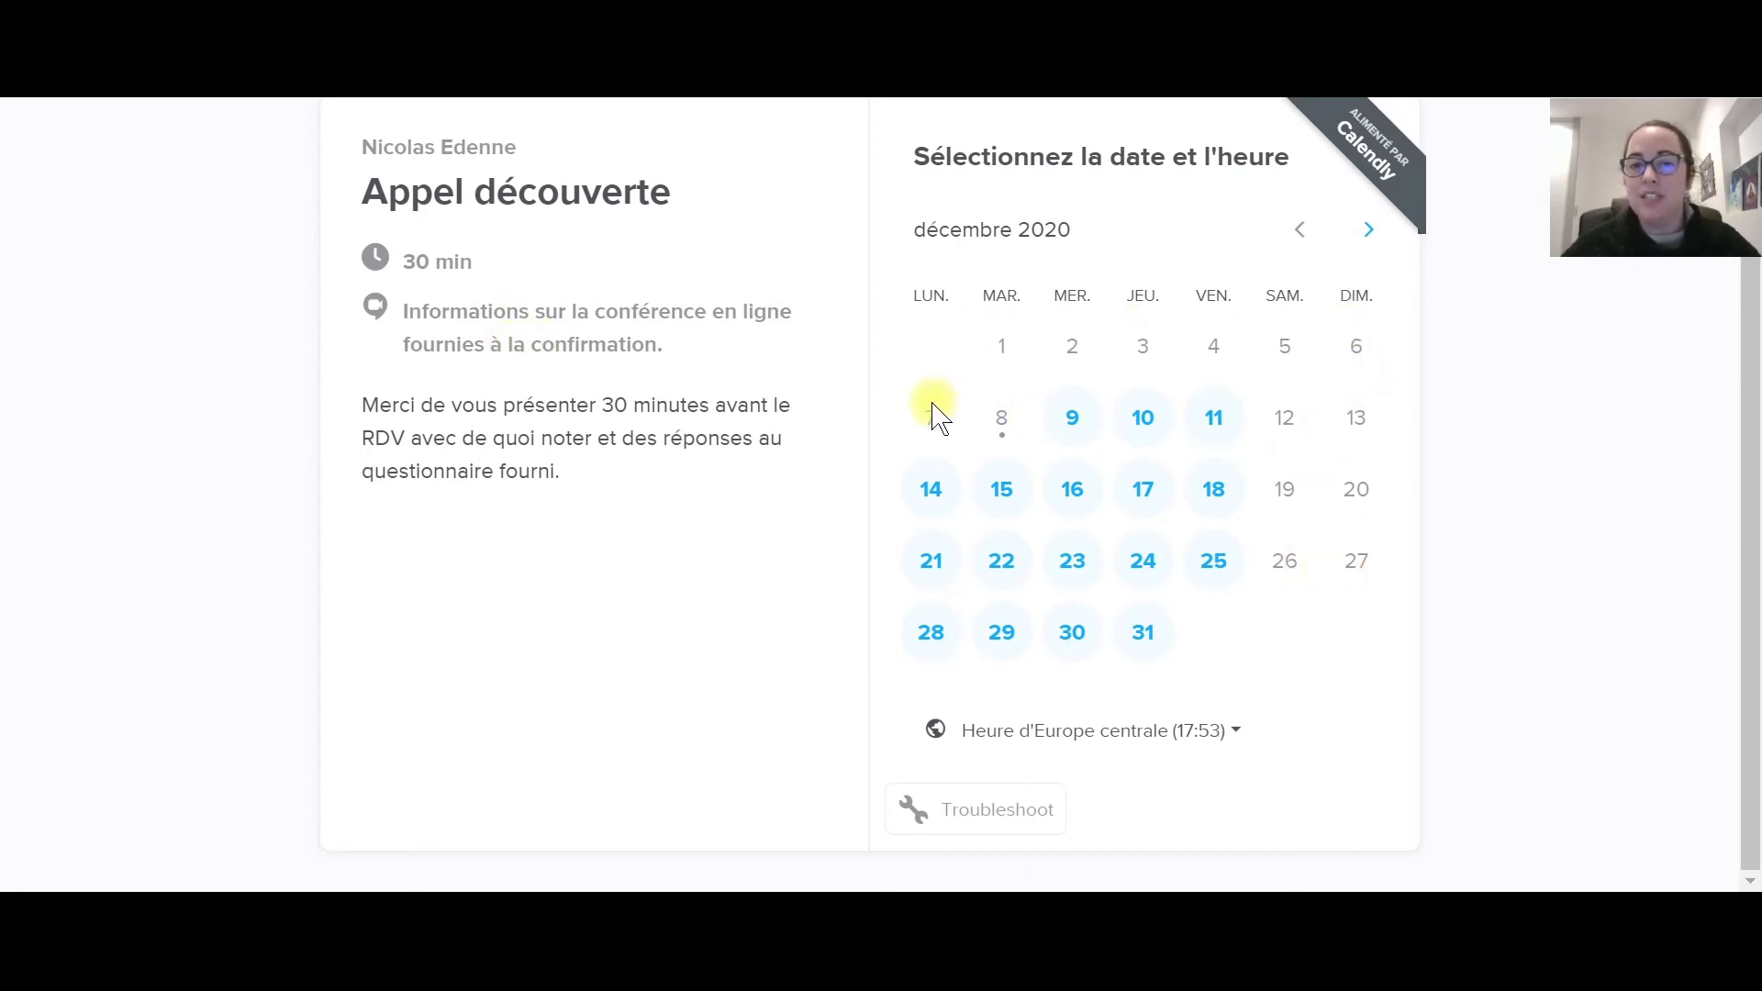
Pick Thursday 17 December and review its available afternoon time slots.
click(1138, 492)
scroll(1436, 499, down, 3)
scroll(1438, 508, down, 6)
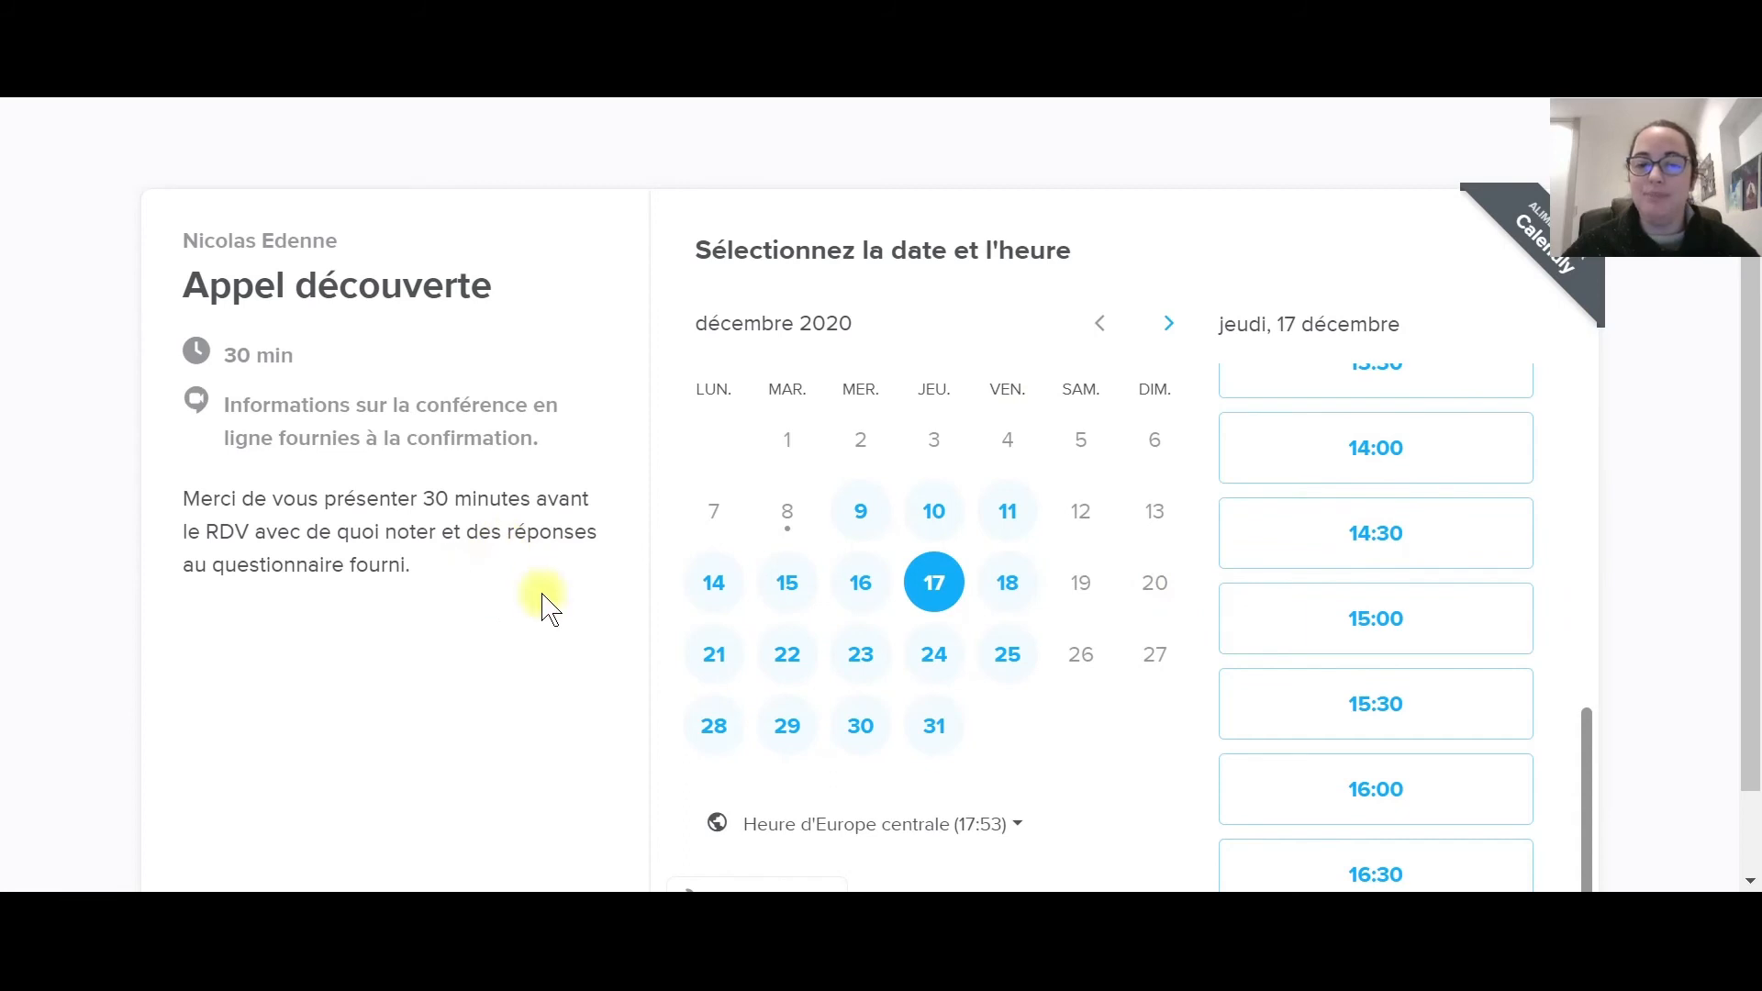
scroll(960, 344, down, 1)
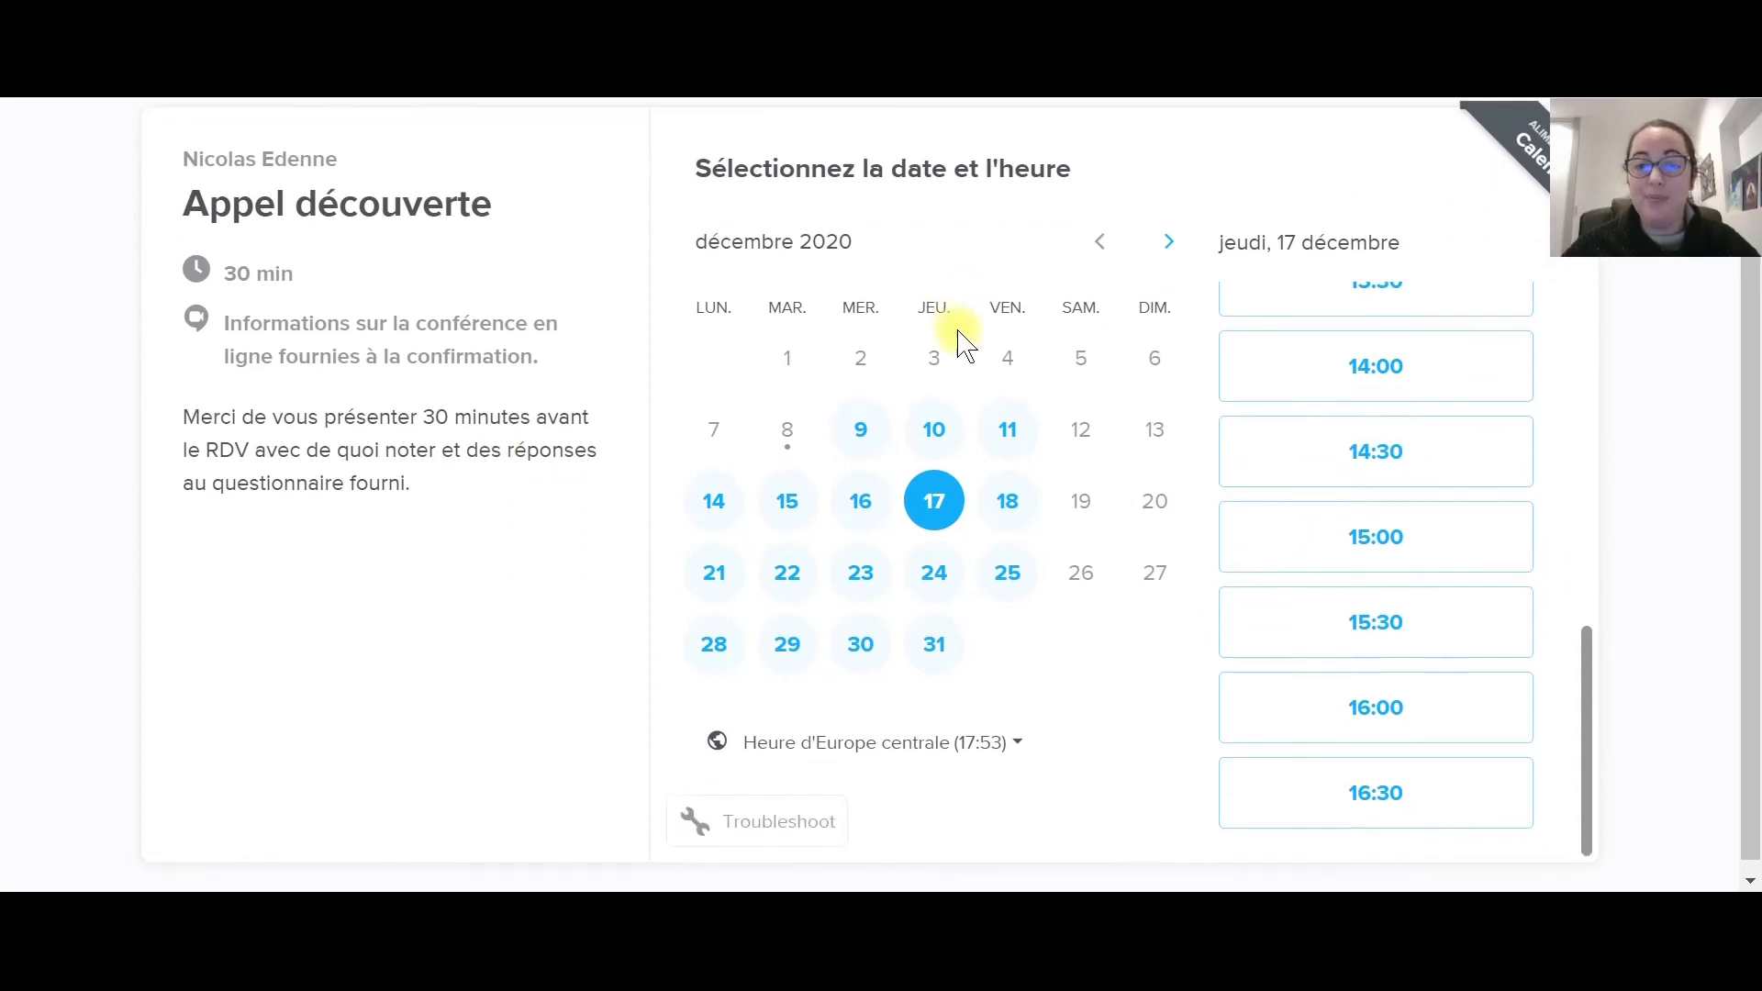
scroll(597, 421, up, 1)
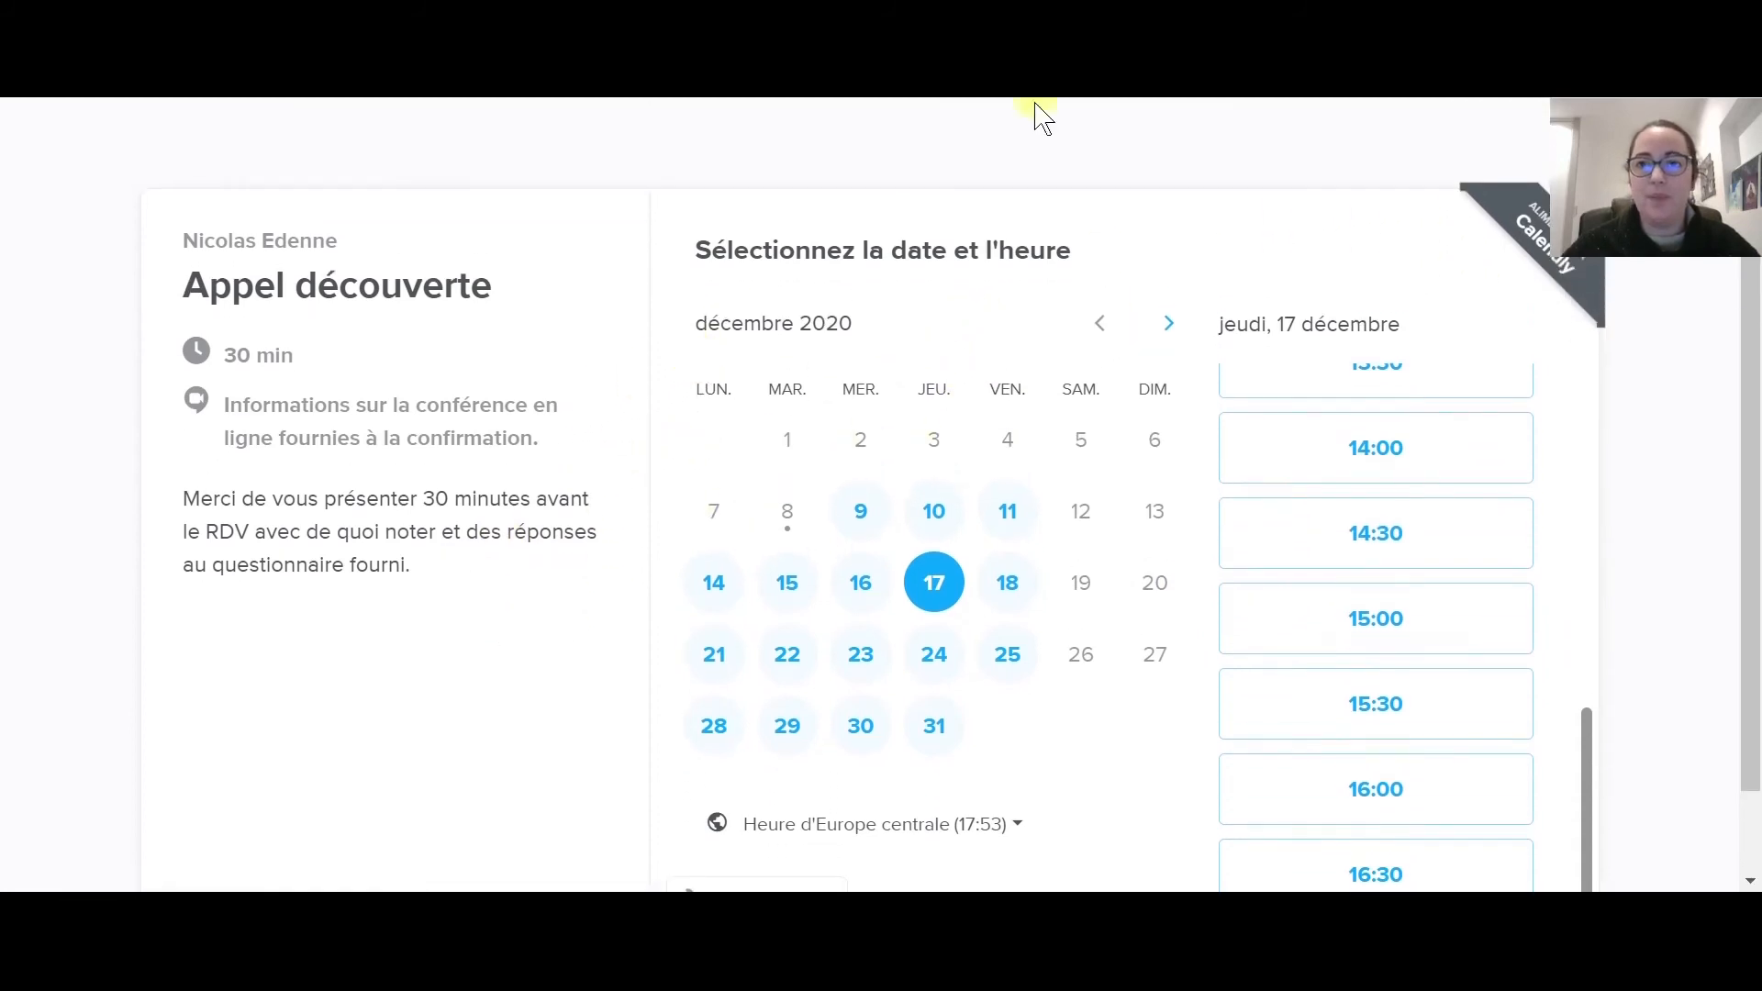
Close the booking page, go to Disponibilité, and review the default 09:00–17:00 weekday hours.
key(ctrl+w)
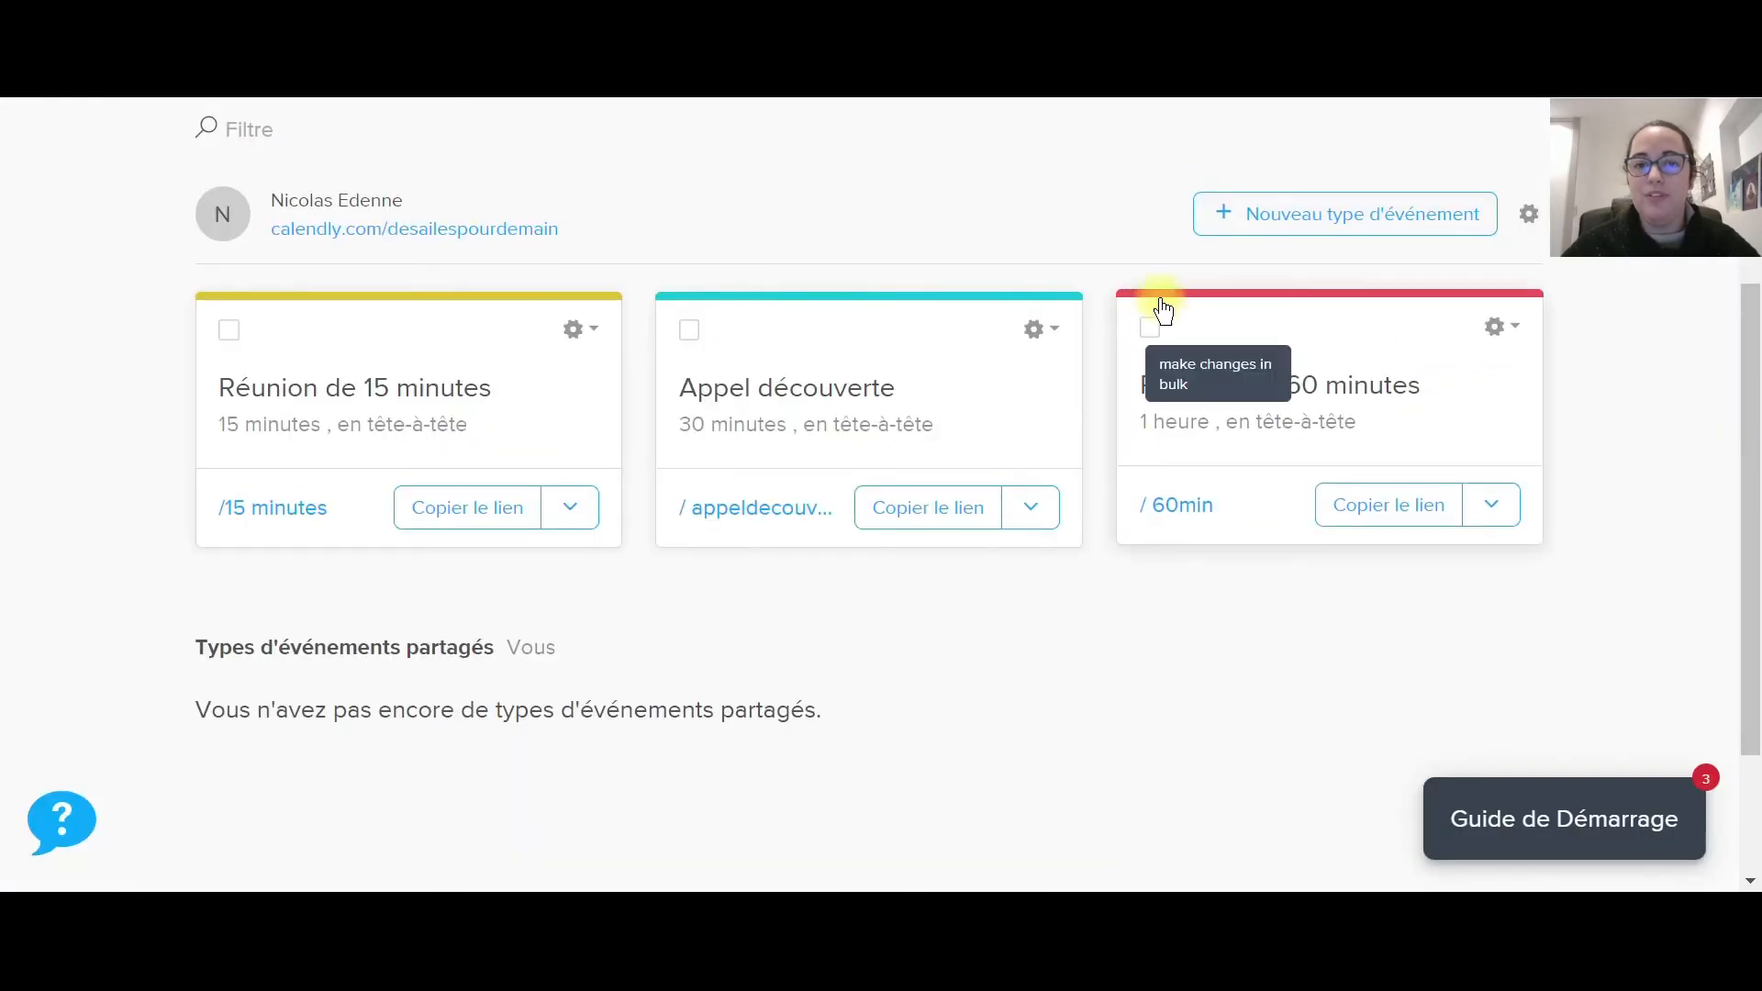
scroll(863, 288, up, 2)
scroll(864, 292, up, 2)
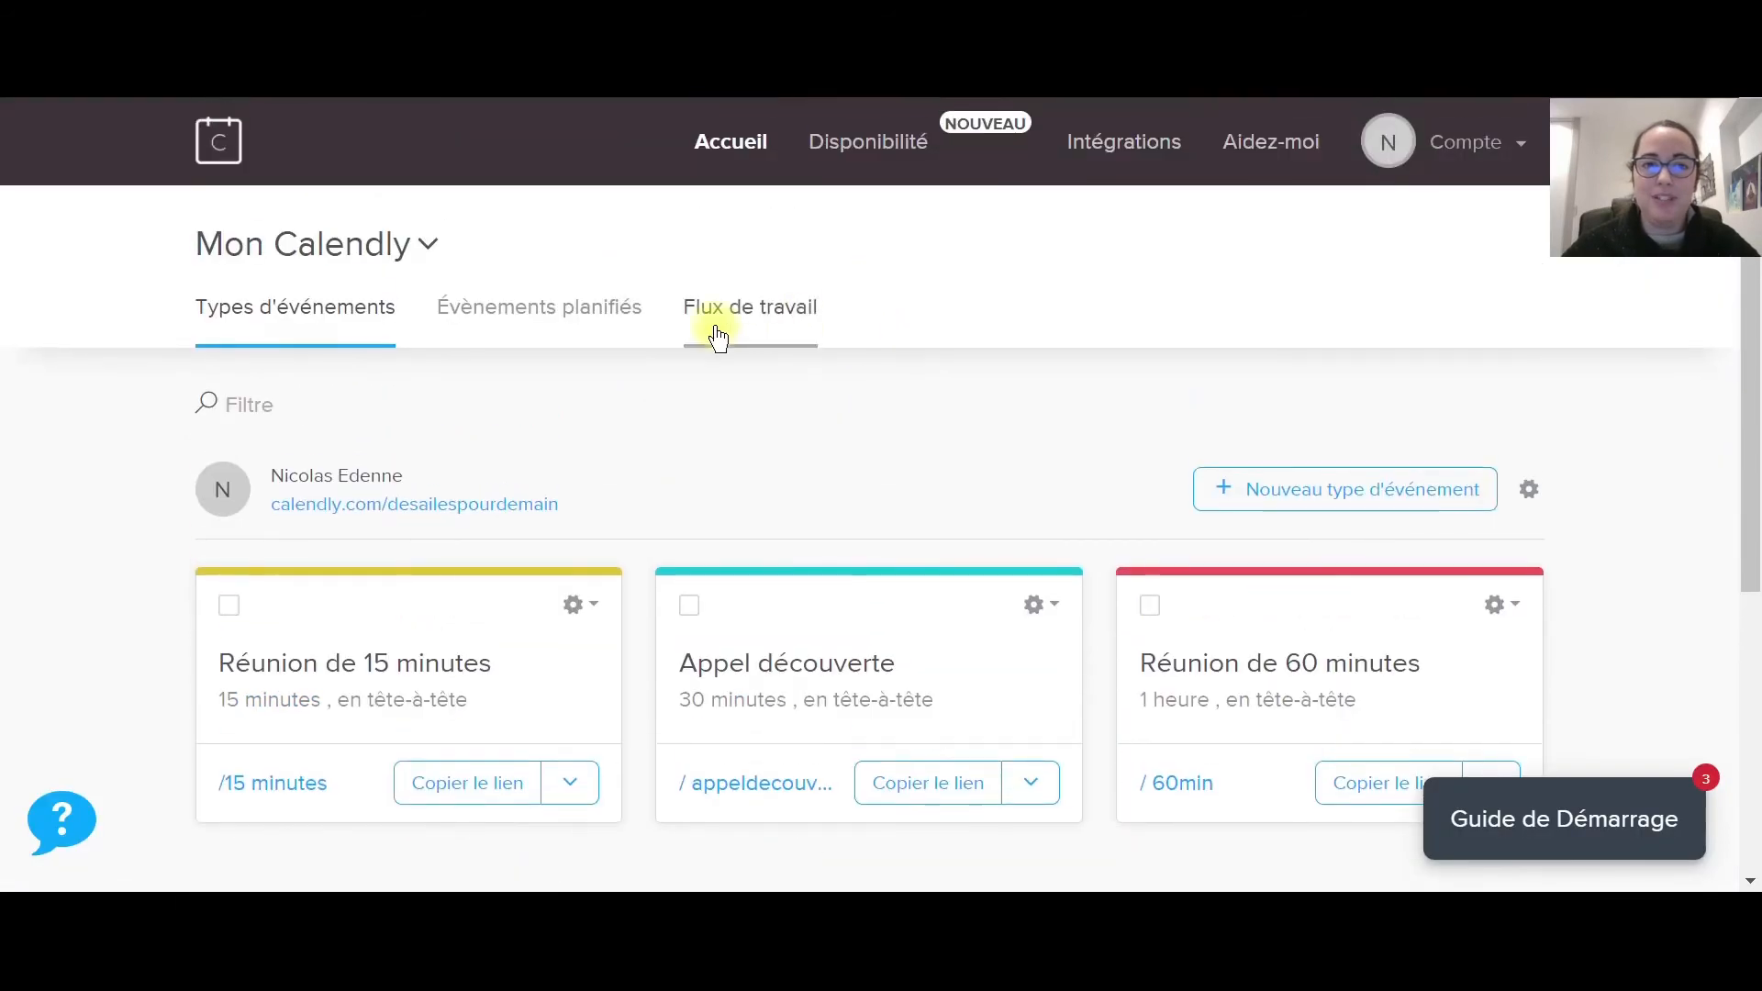
click(893, 149)
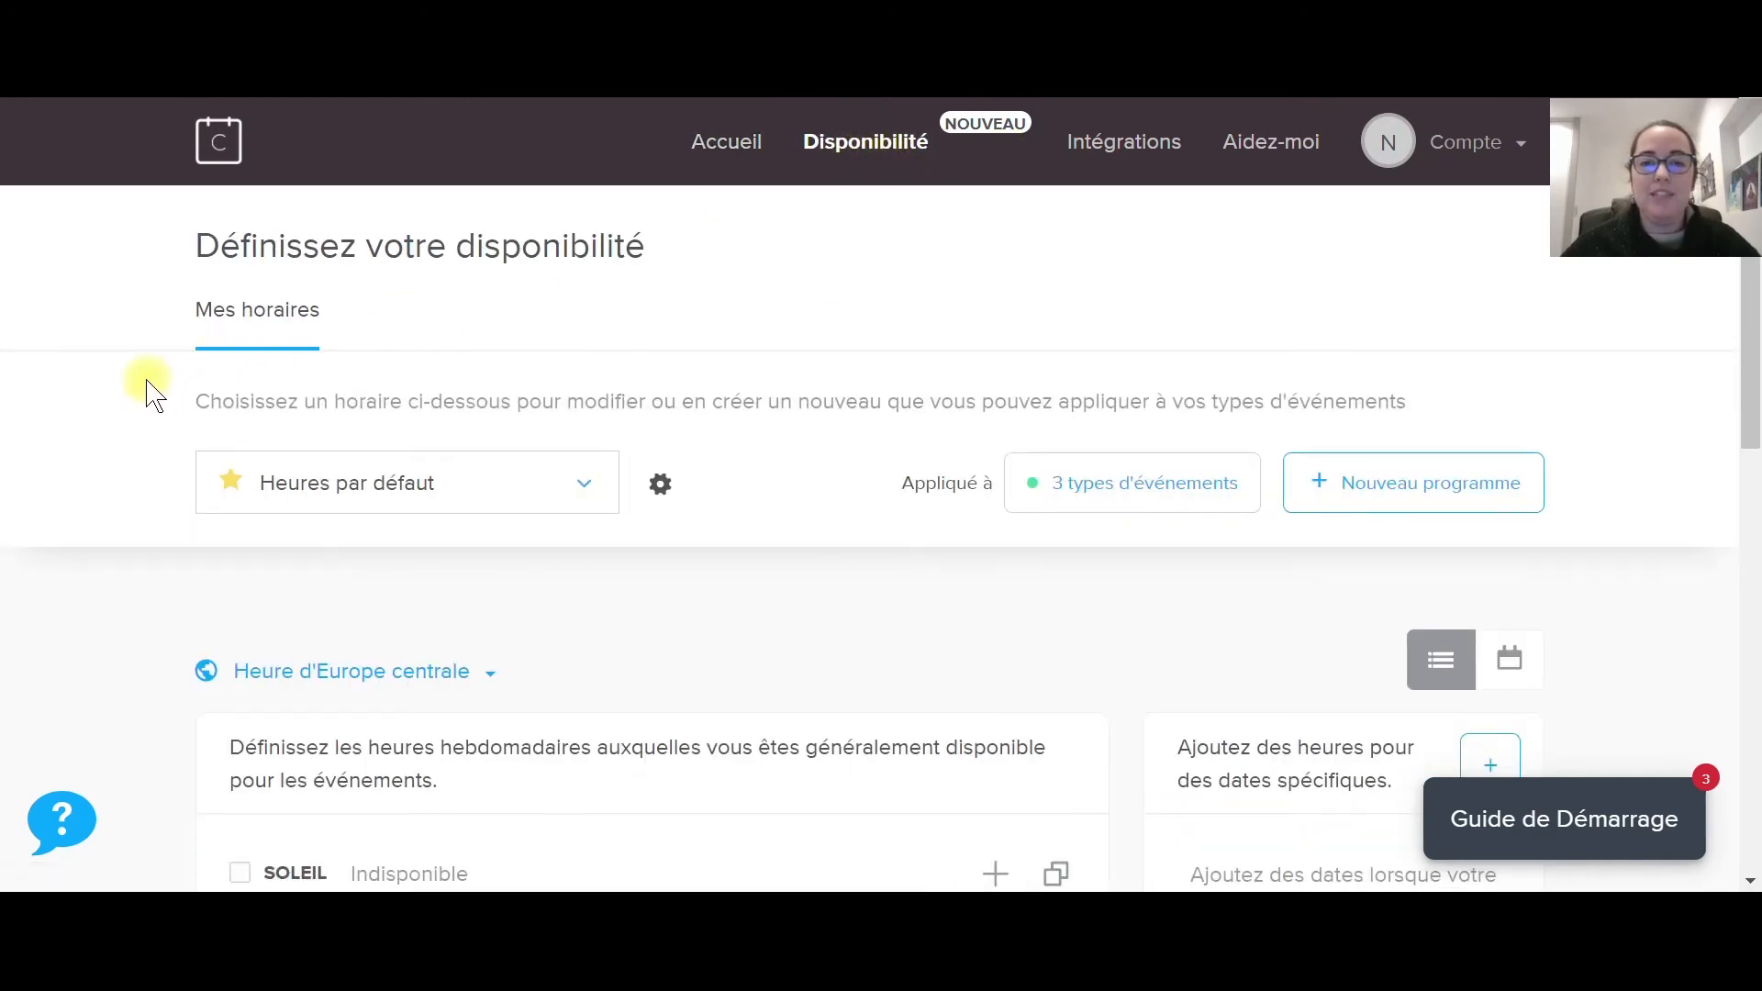
scroll(147, 393, down, 2)
scroll(955, 450, down, 3)
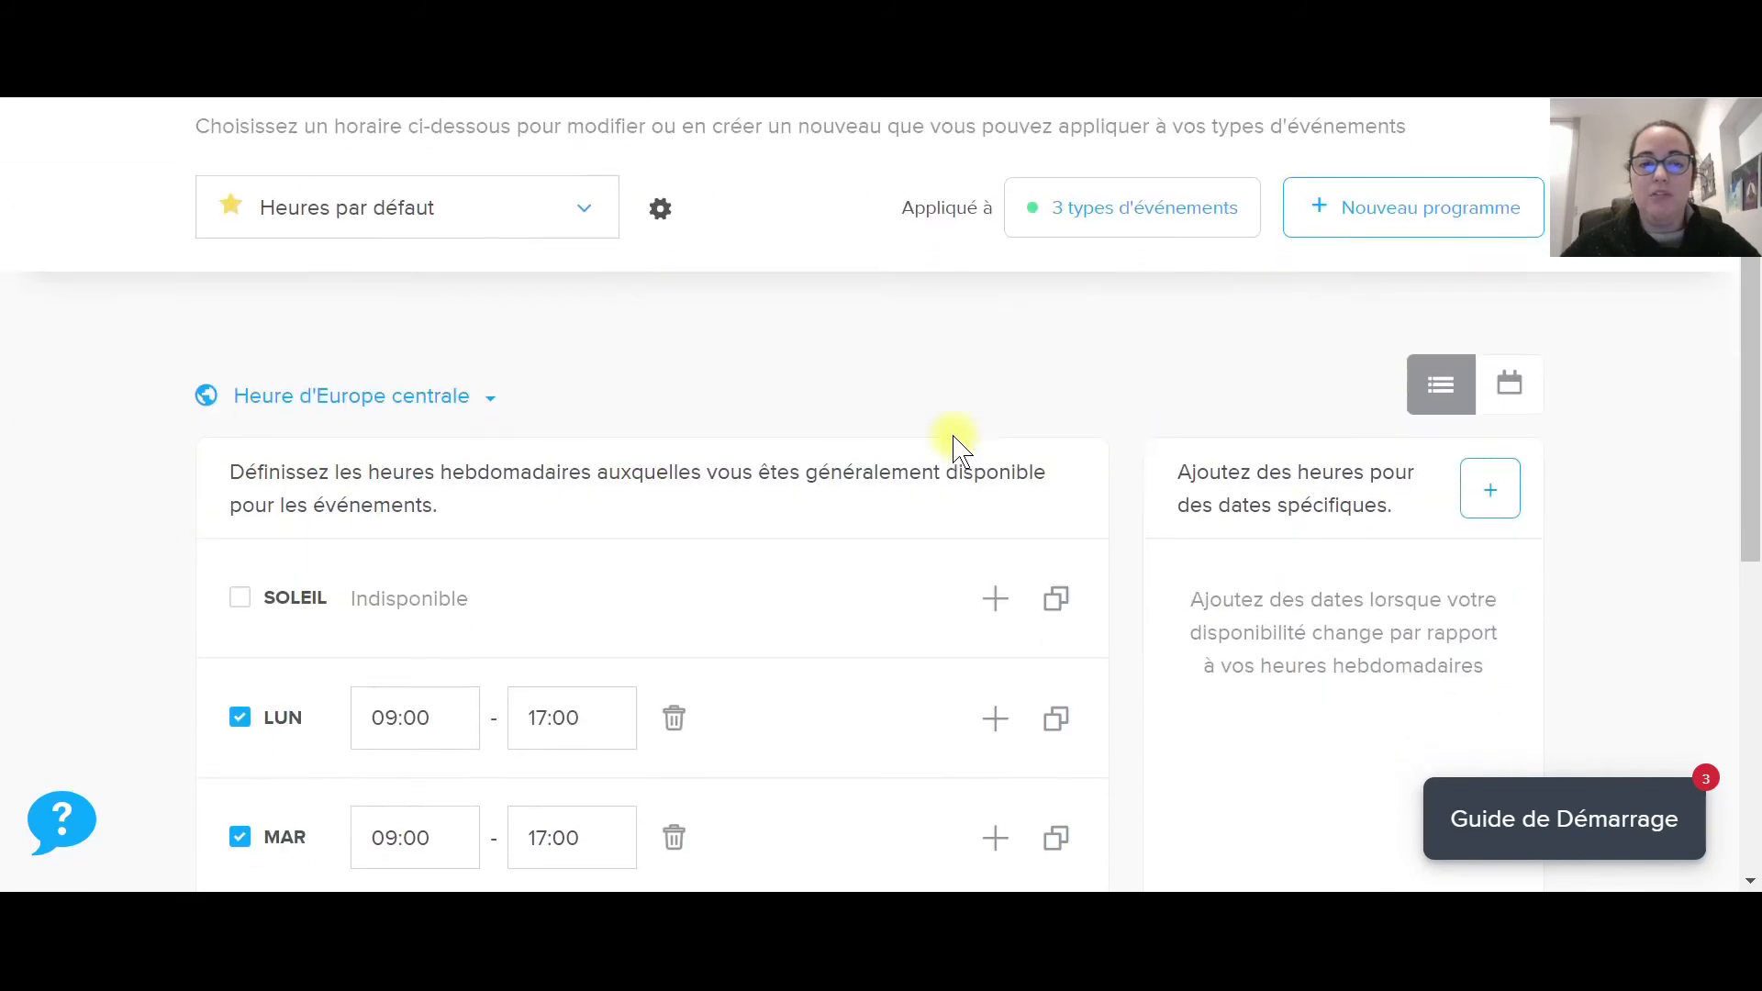
scroll(942, 449, down, 2)
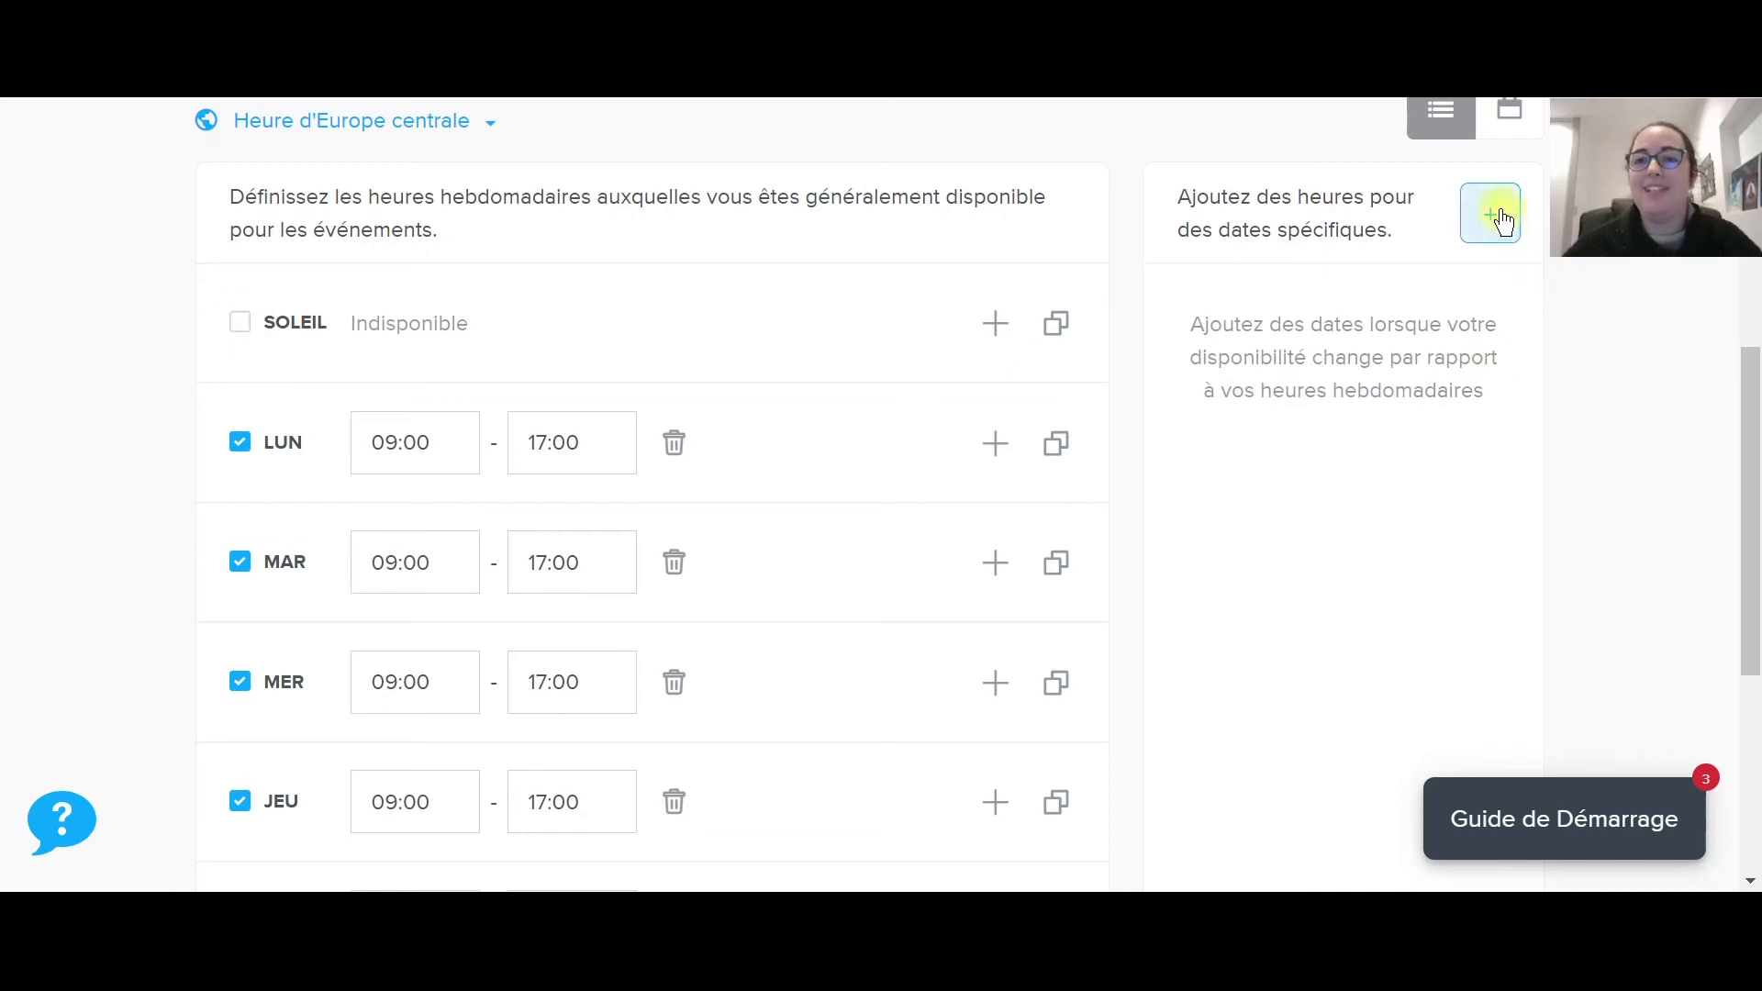
scroll(1065, 394, down, 5)
scroll(1065, 383, down, 1)
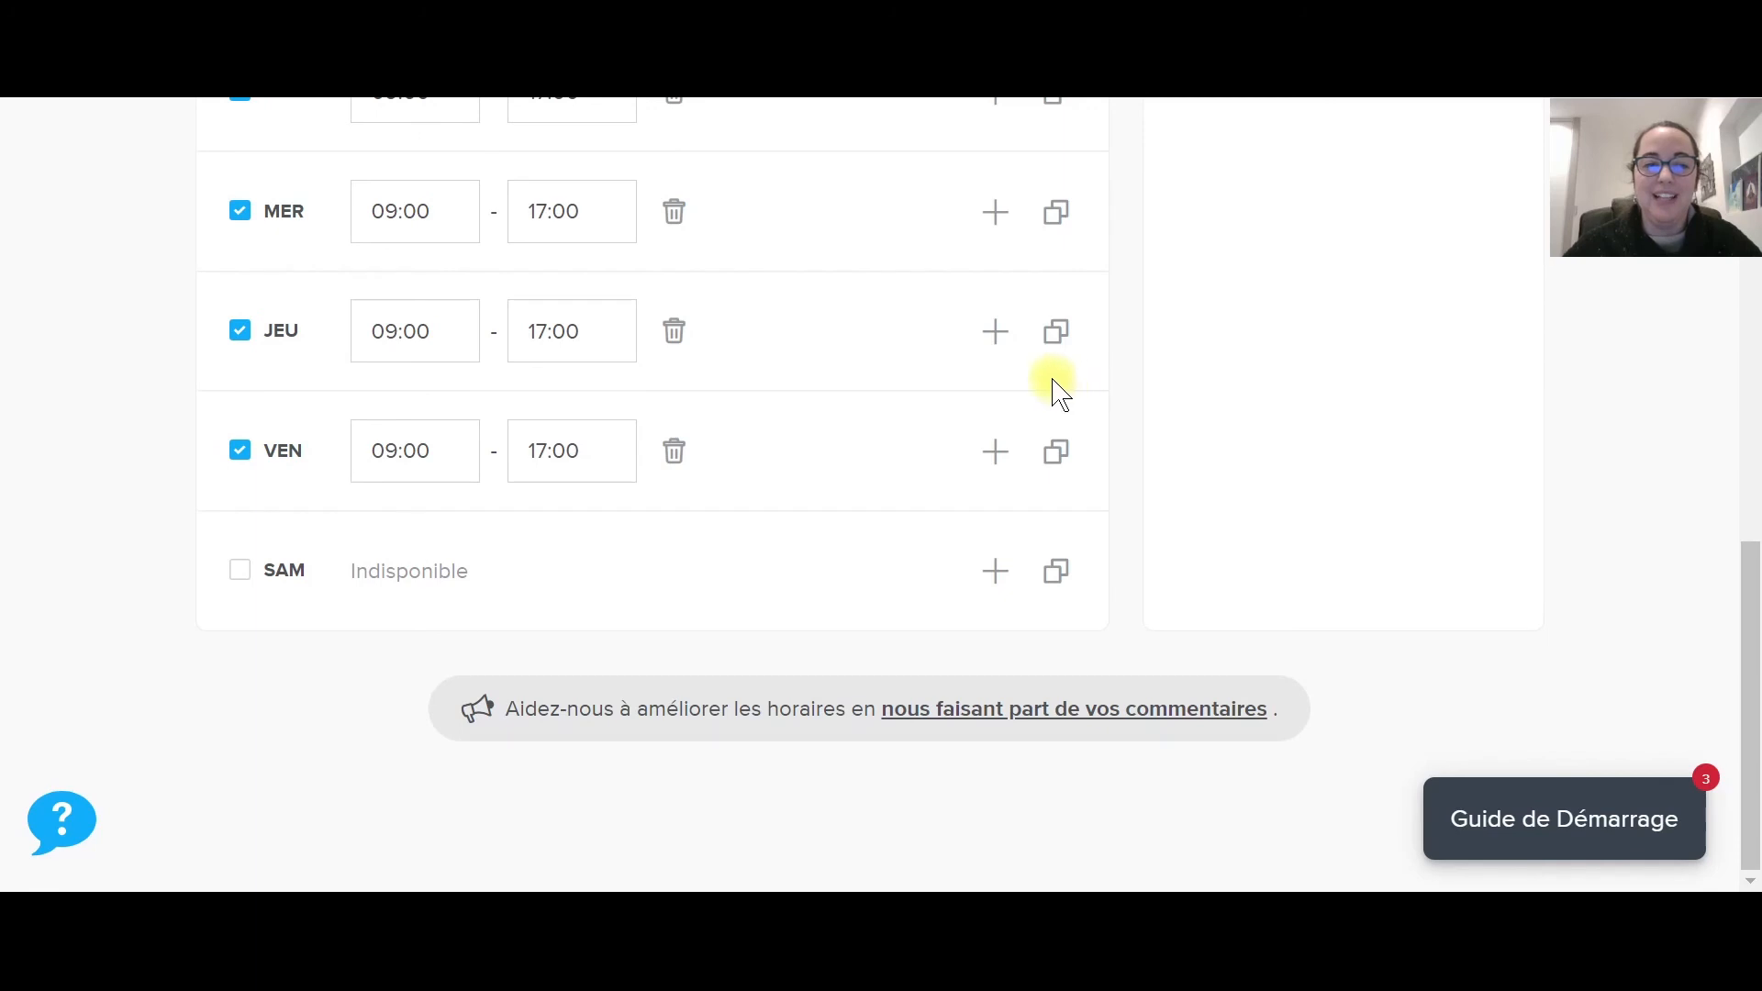
scroll(917, 598, up, 6)
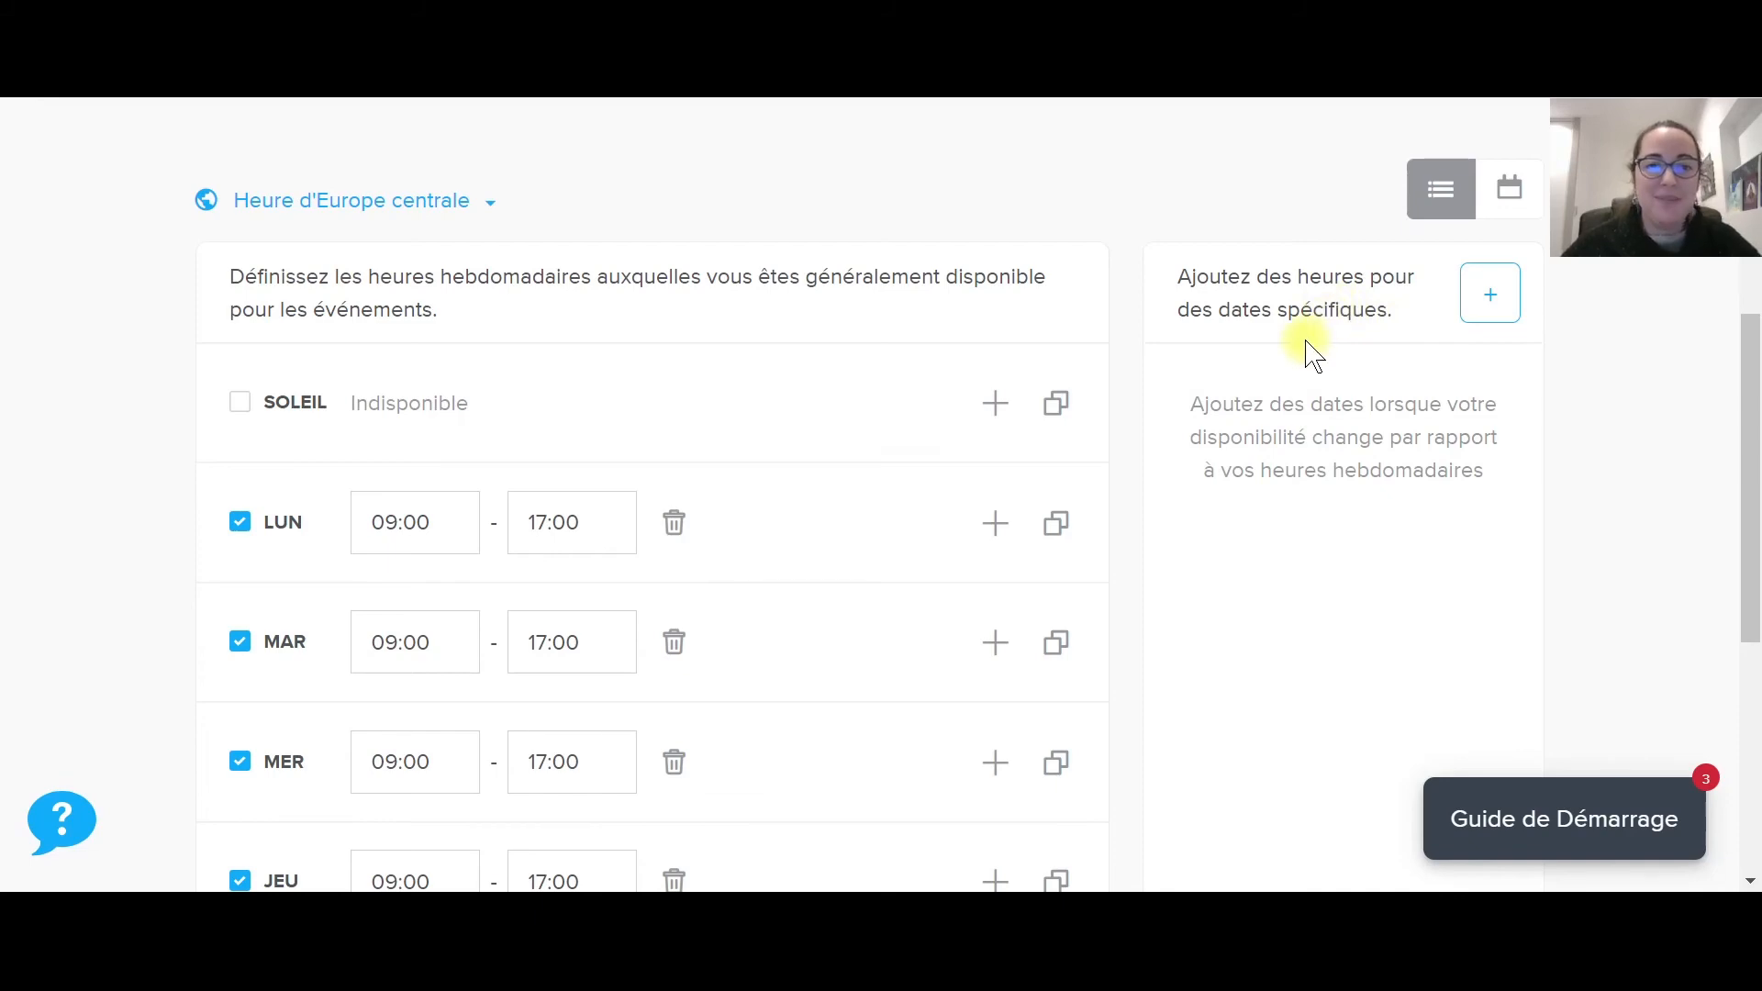
scroll(1312, 353, down, 2)
scroll(1306, 339, up, 6)
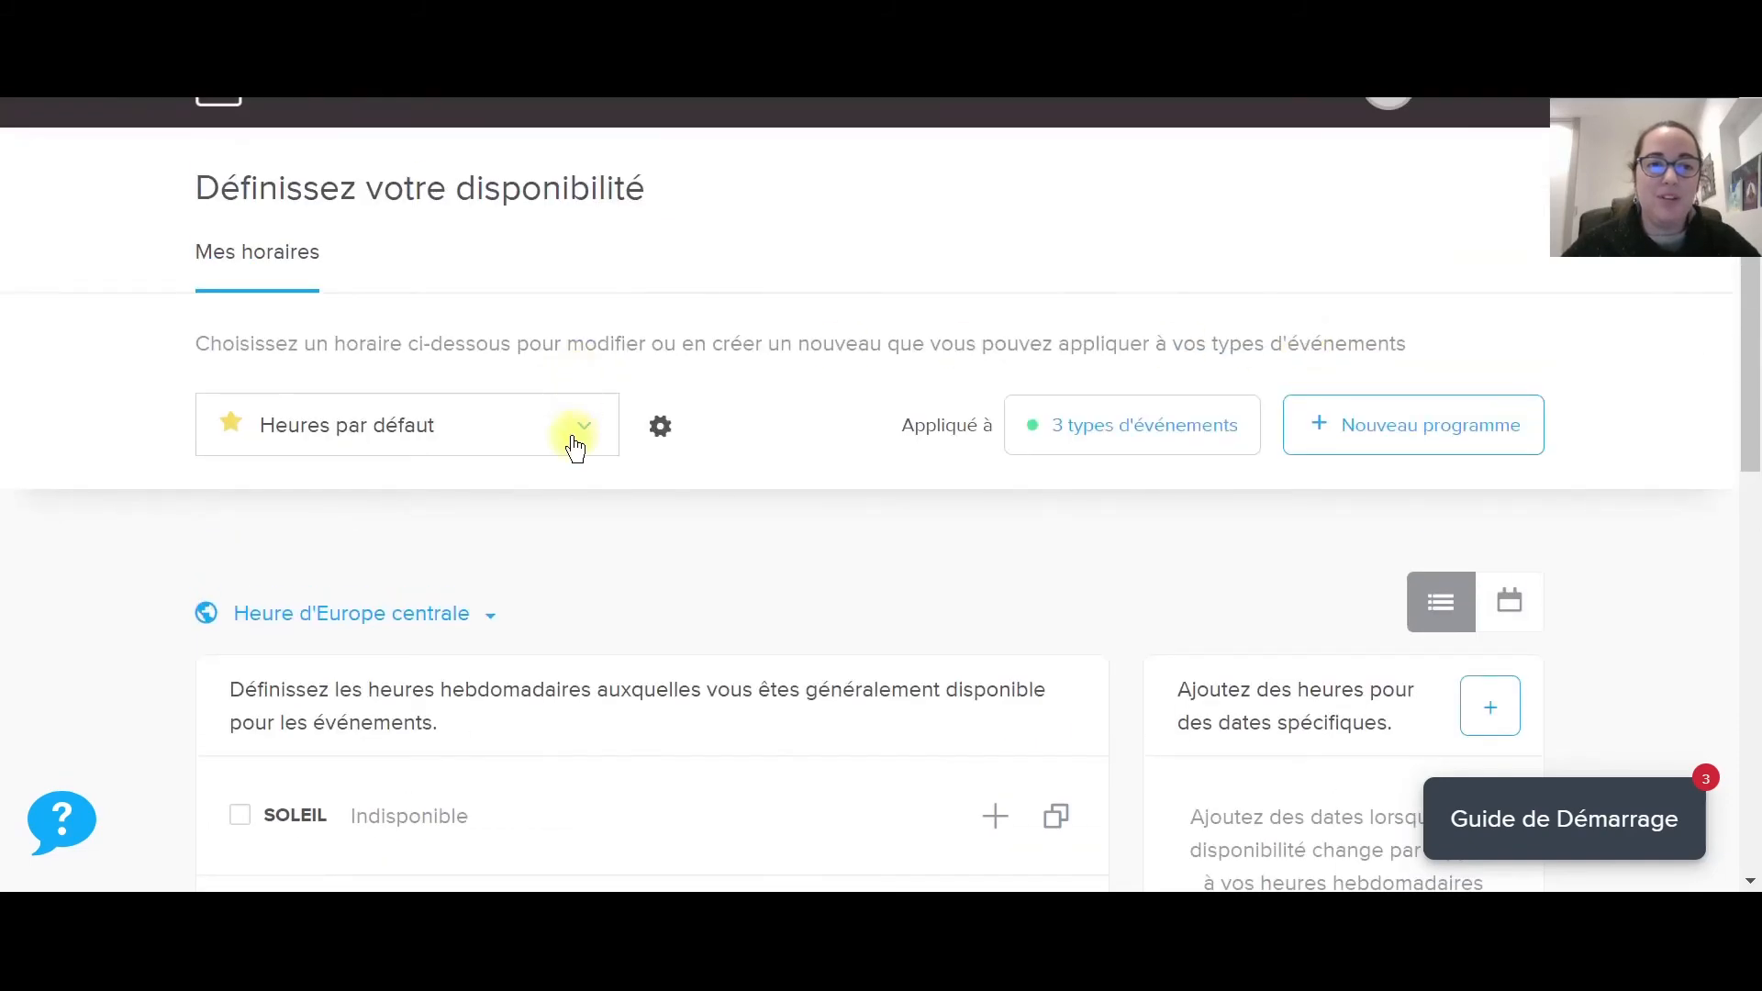
click(576, 449)
click(570, 444)
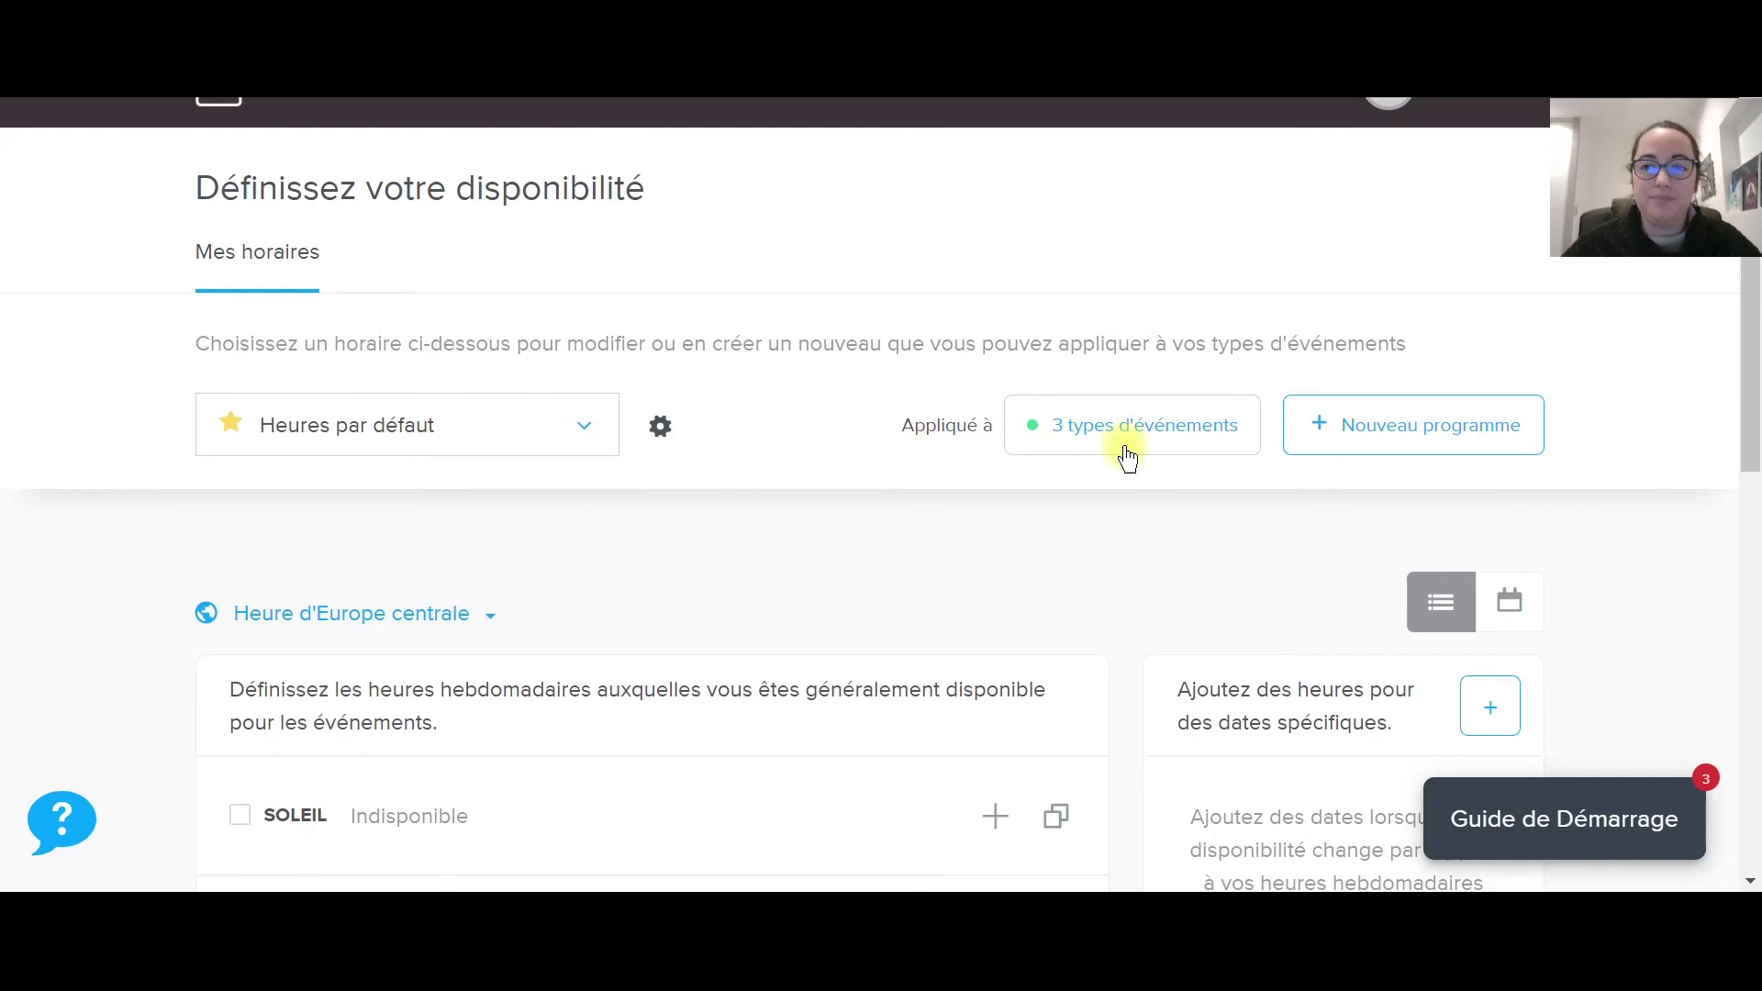
click(1384, 432)
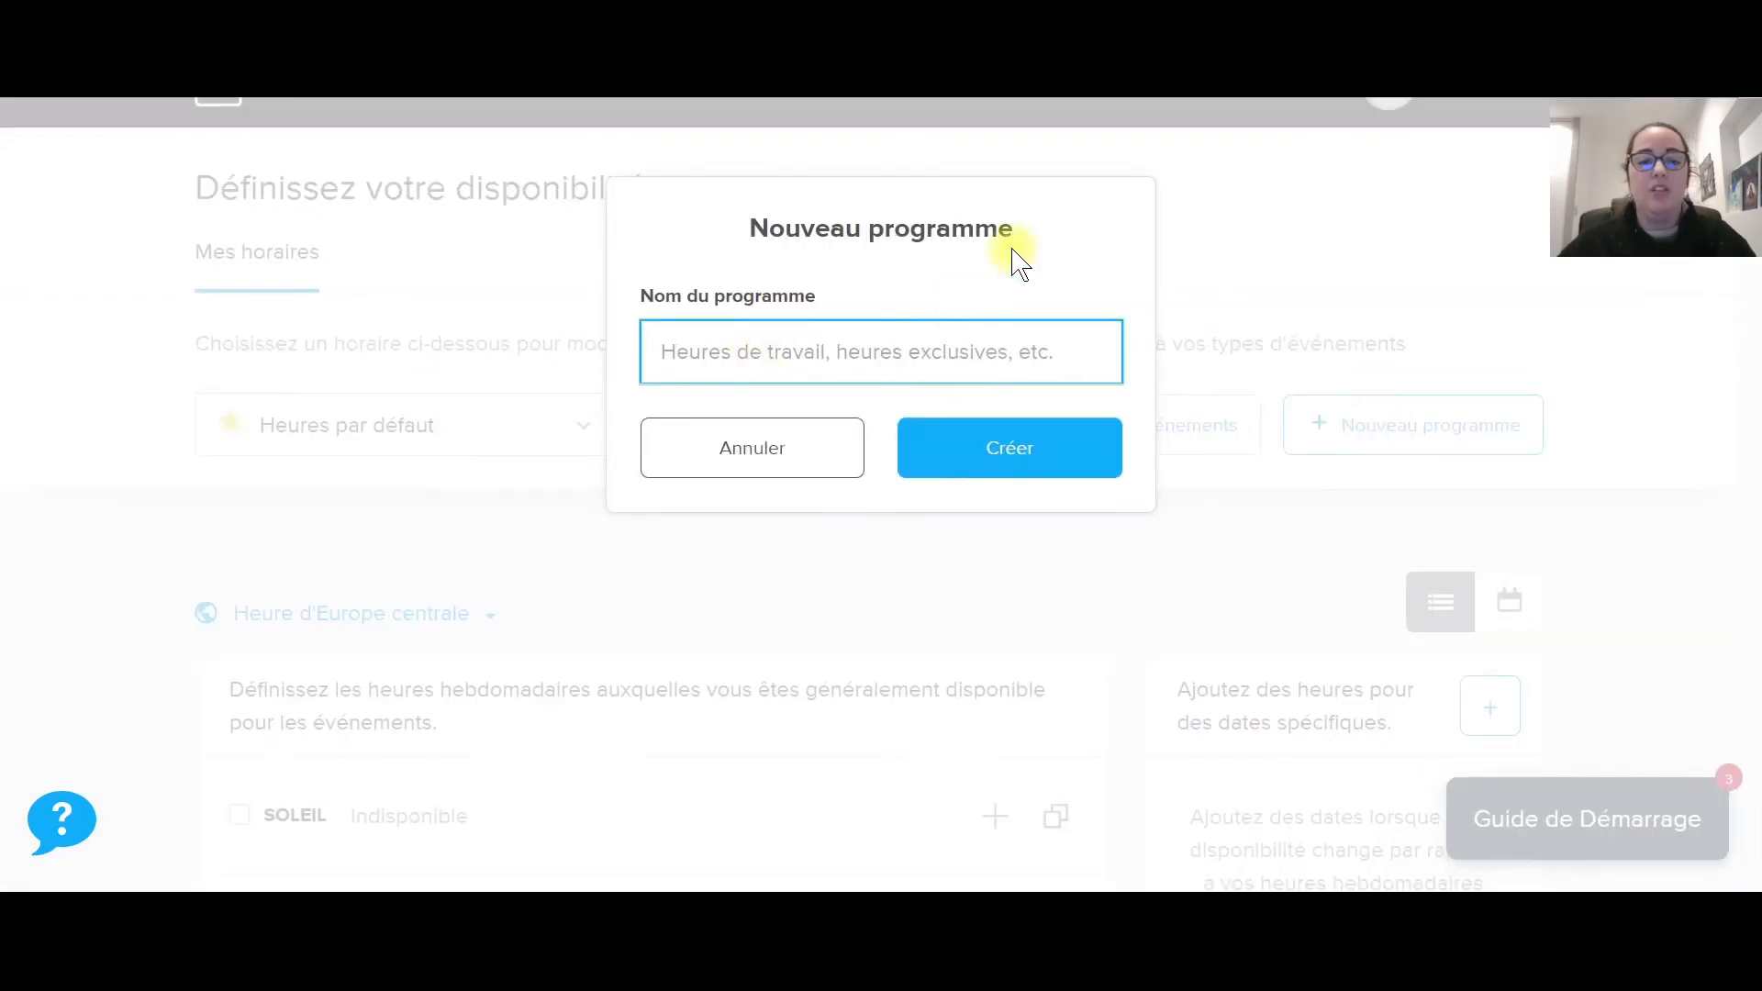
text(ABC)
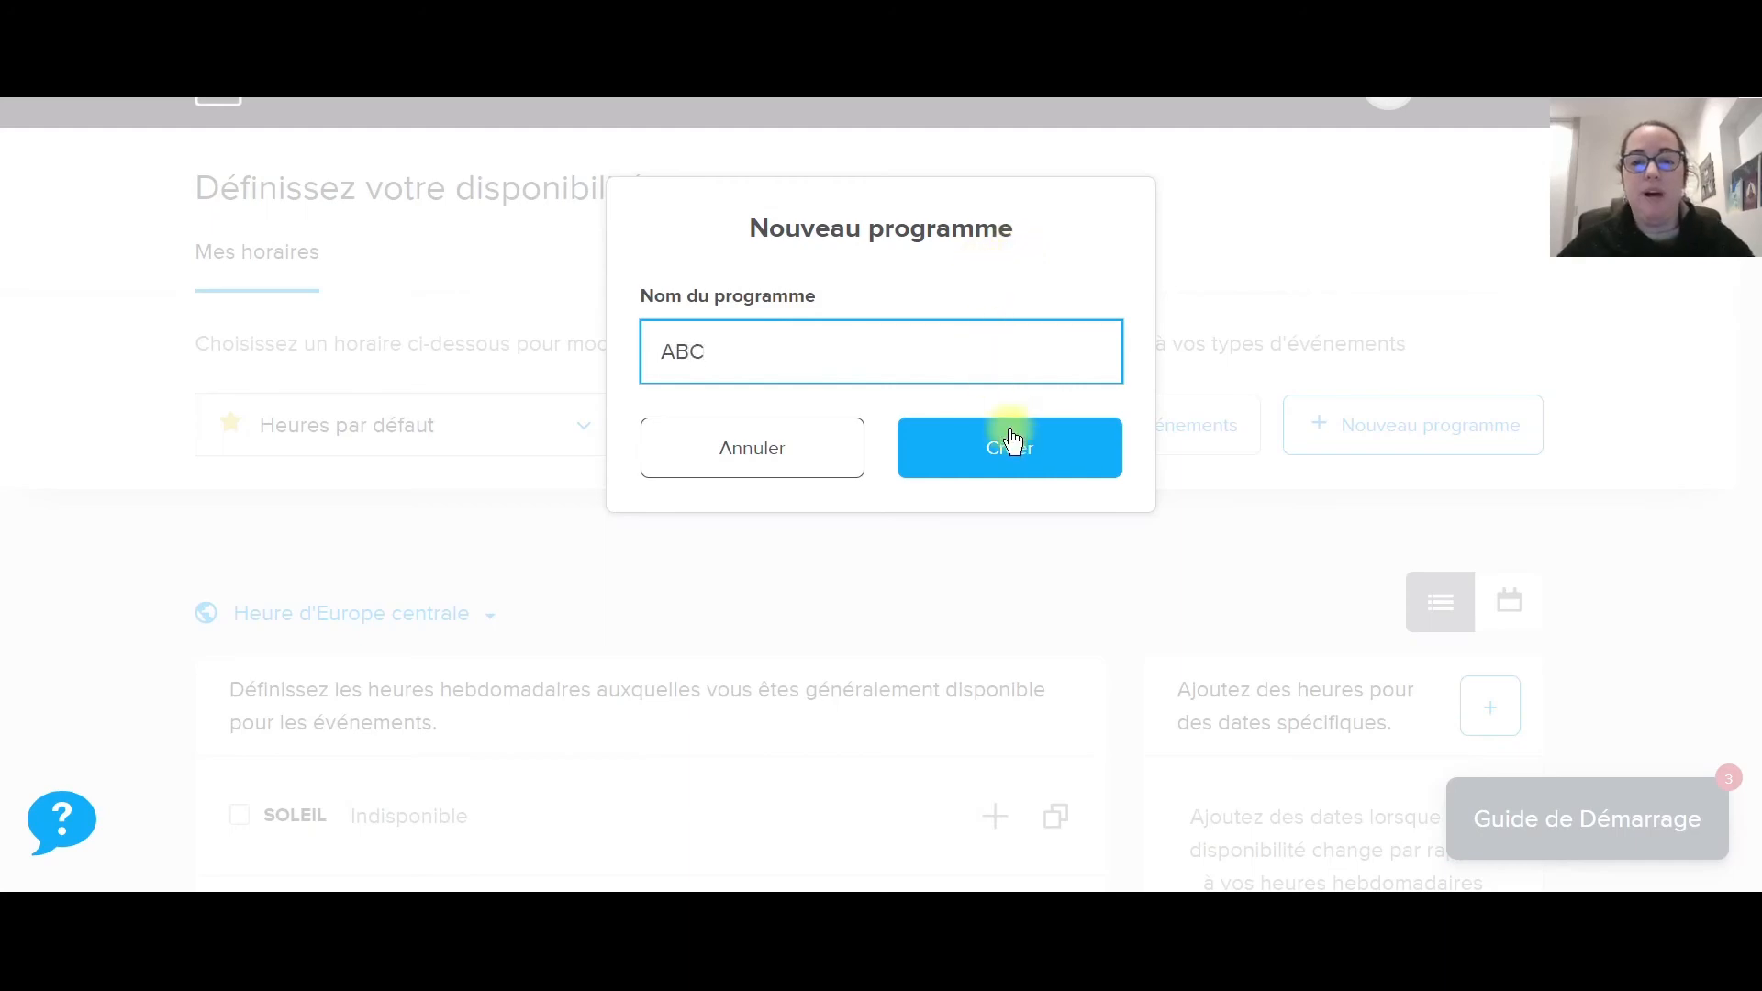
click(1010, 446)
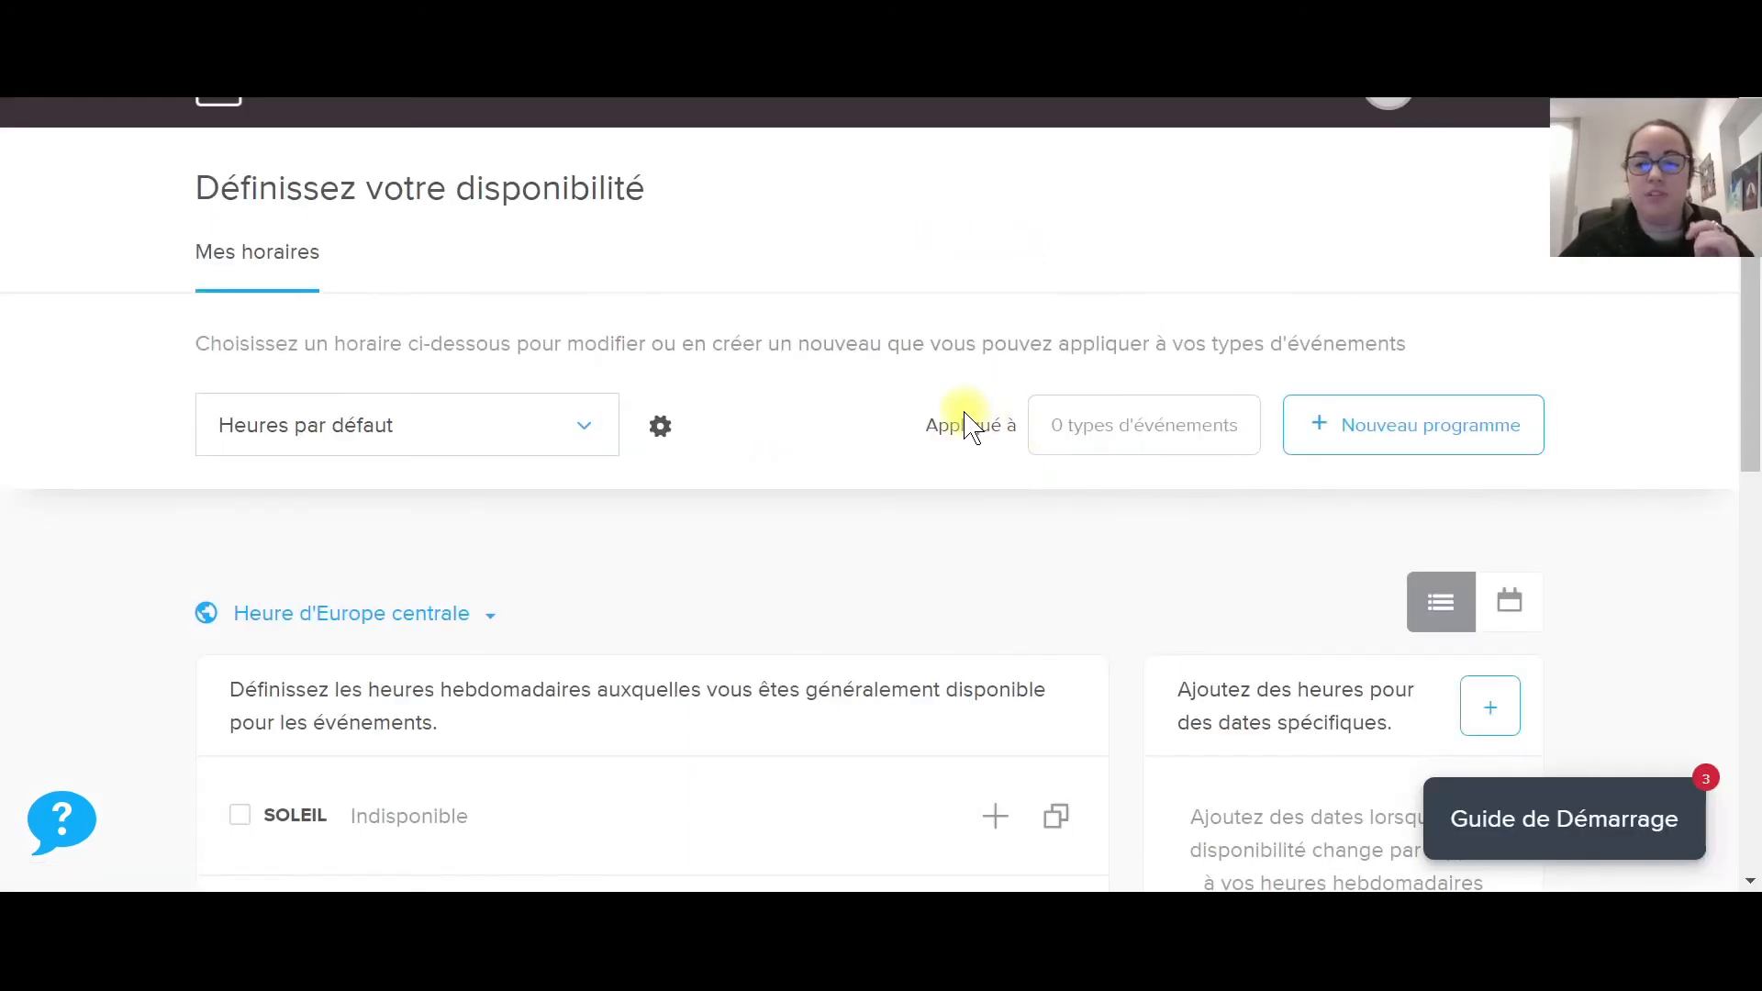
scroll(969, 421, down, 3)
scroll(962, 412, up, 3)
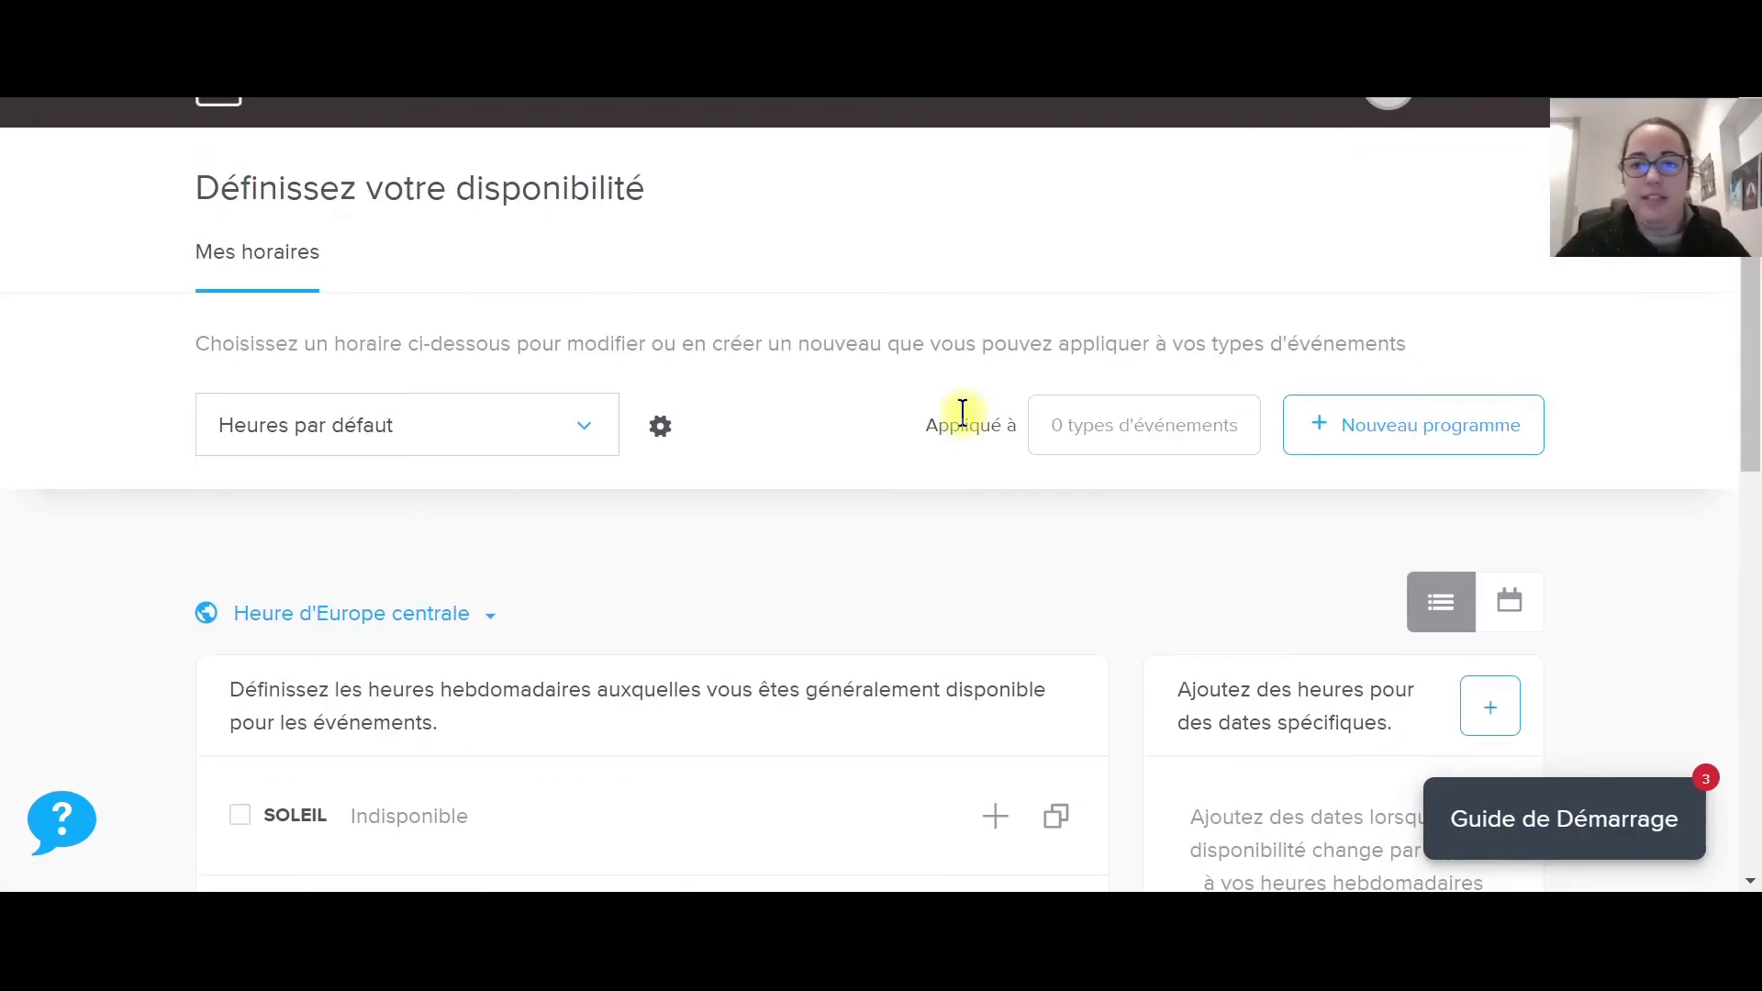
scroll(962, 412, down, 10)
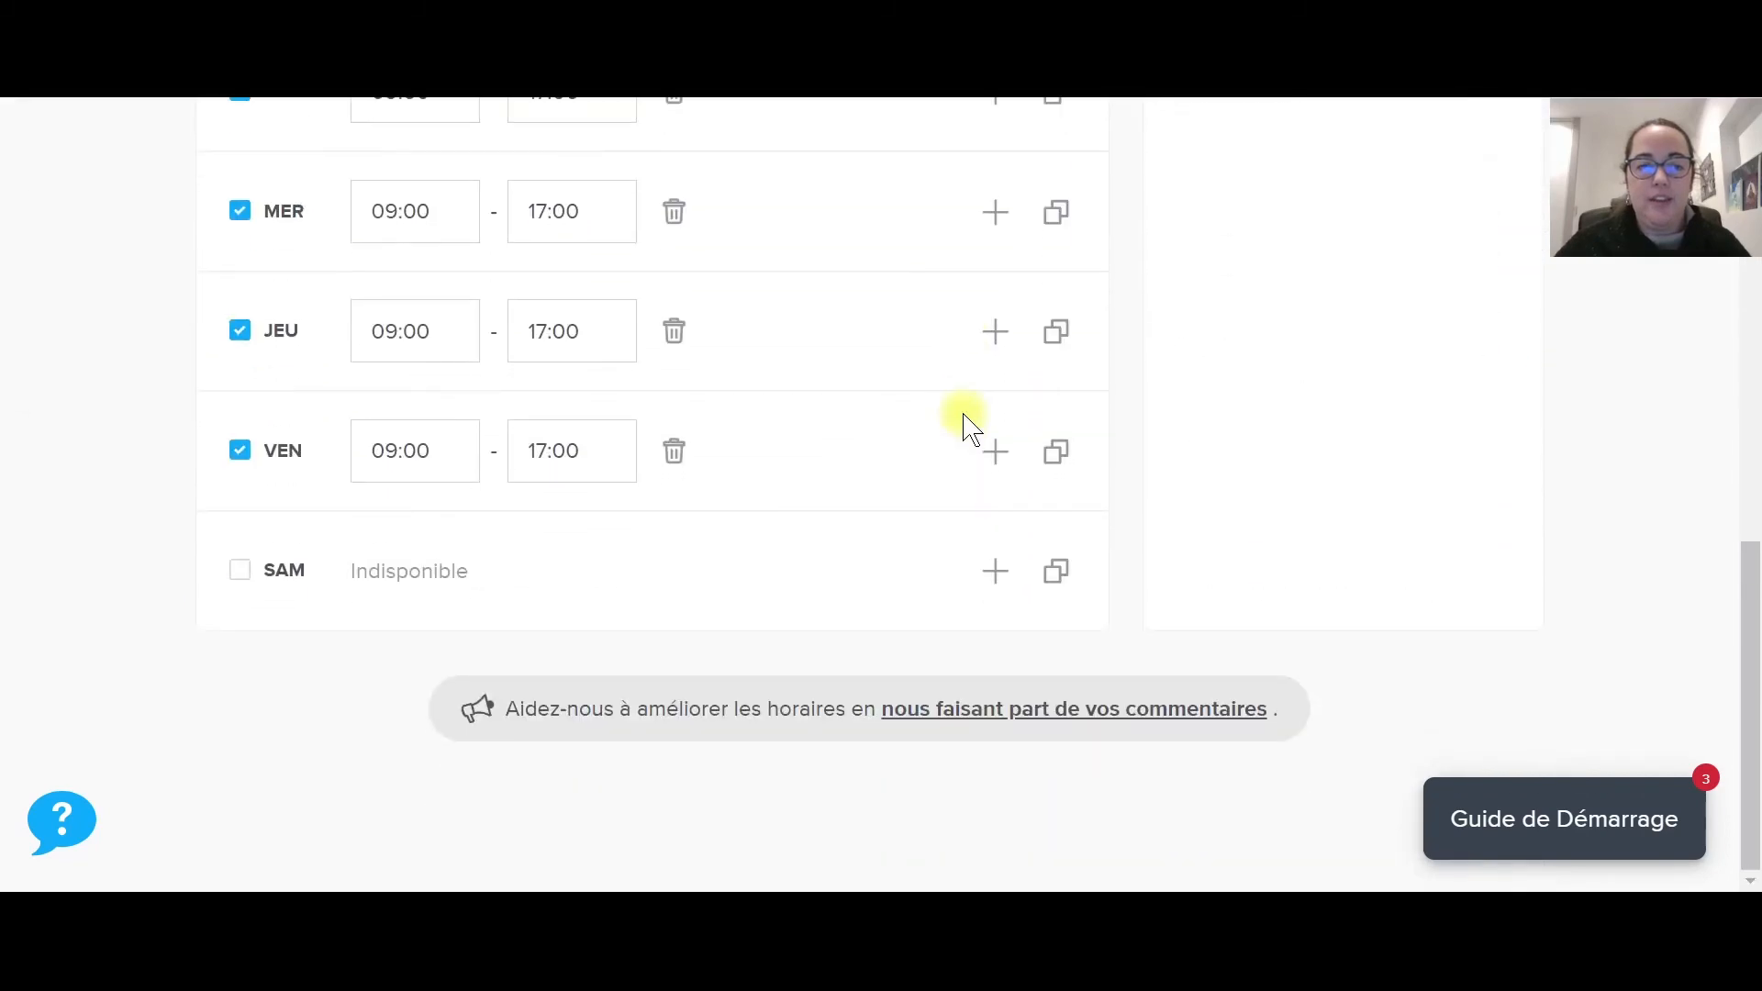
scroll(962, 412, up, 7)
scroll(962, 412, up, 4)
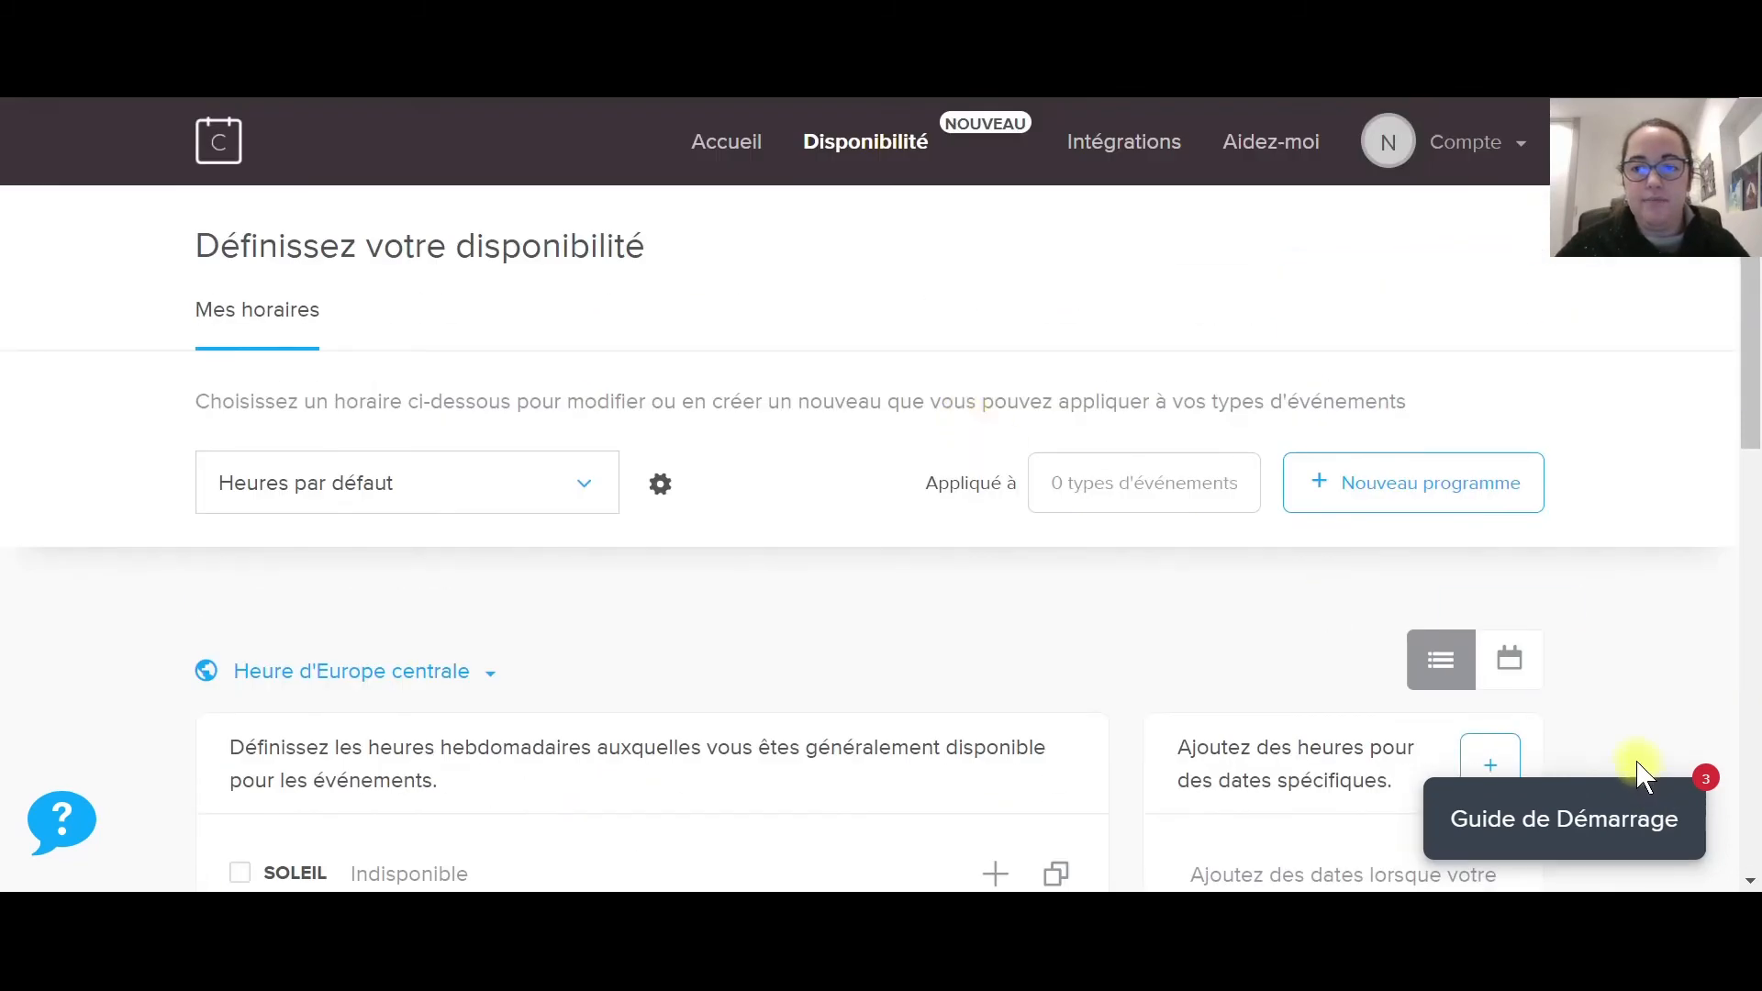
click(1621, 818)
scroll(1318, 571, down, 3)
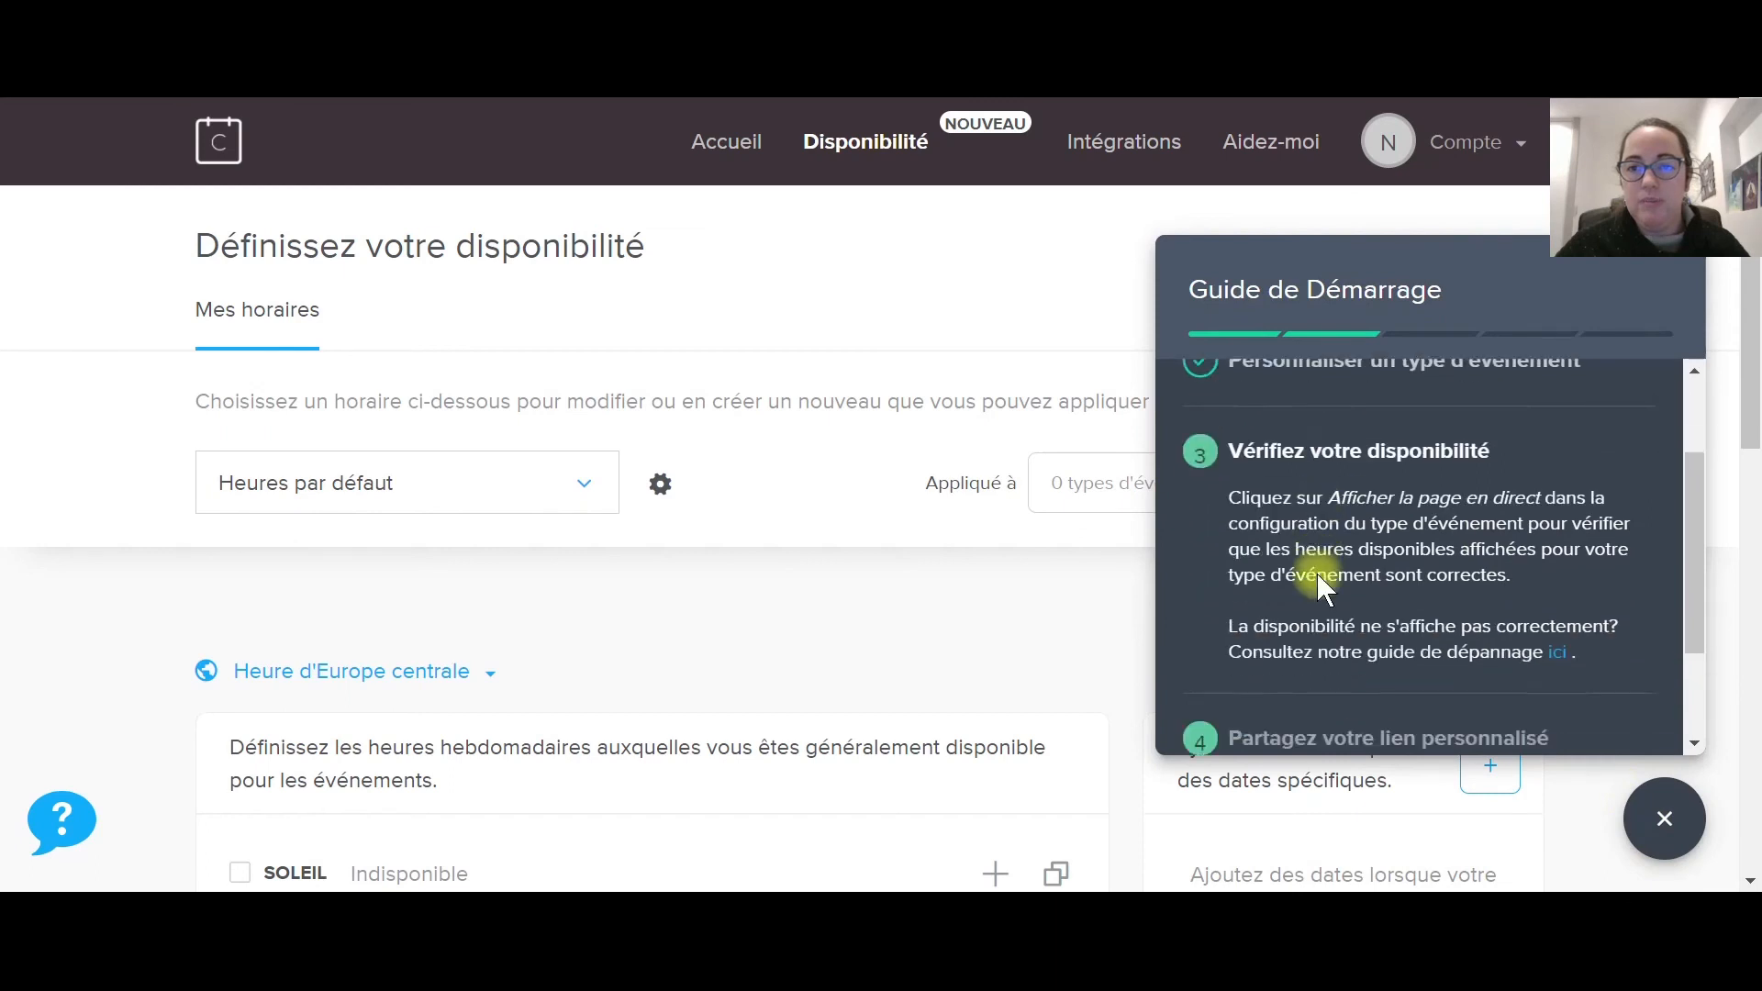
scroll(1303, 569, up, 3)
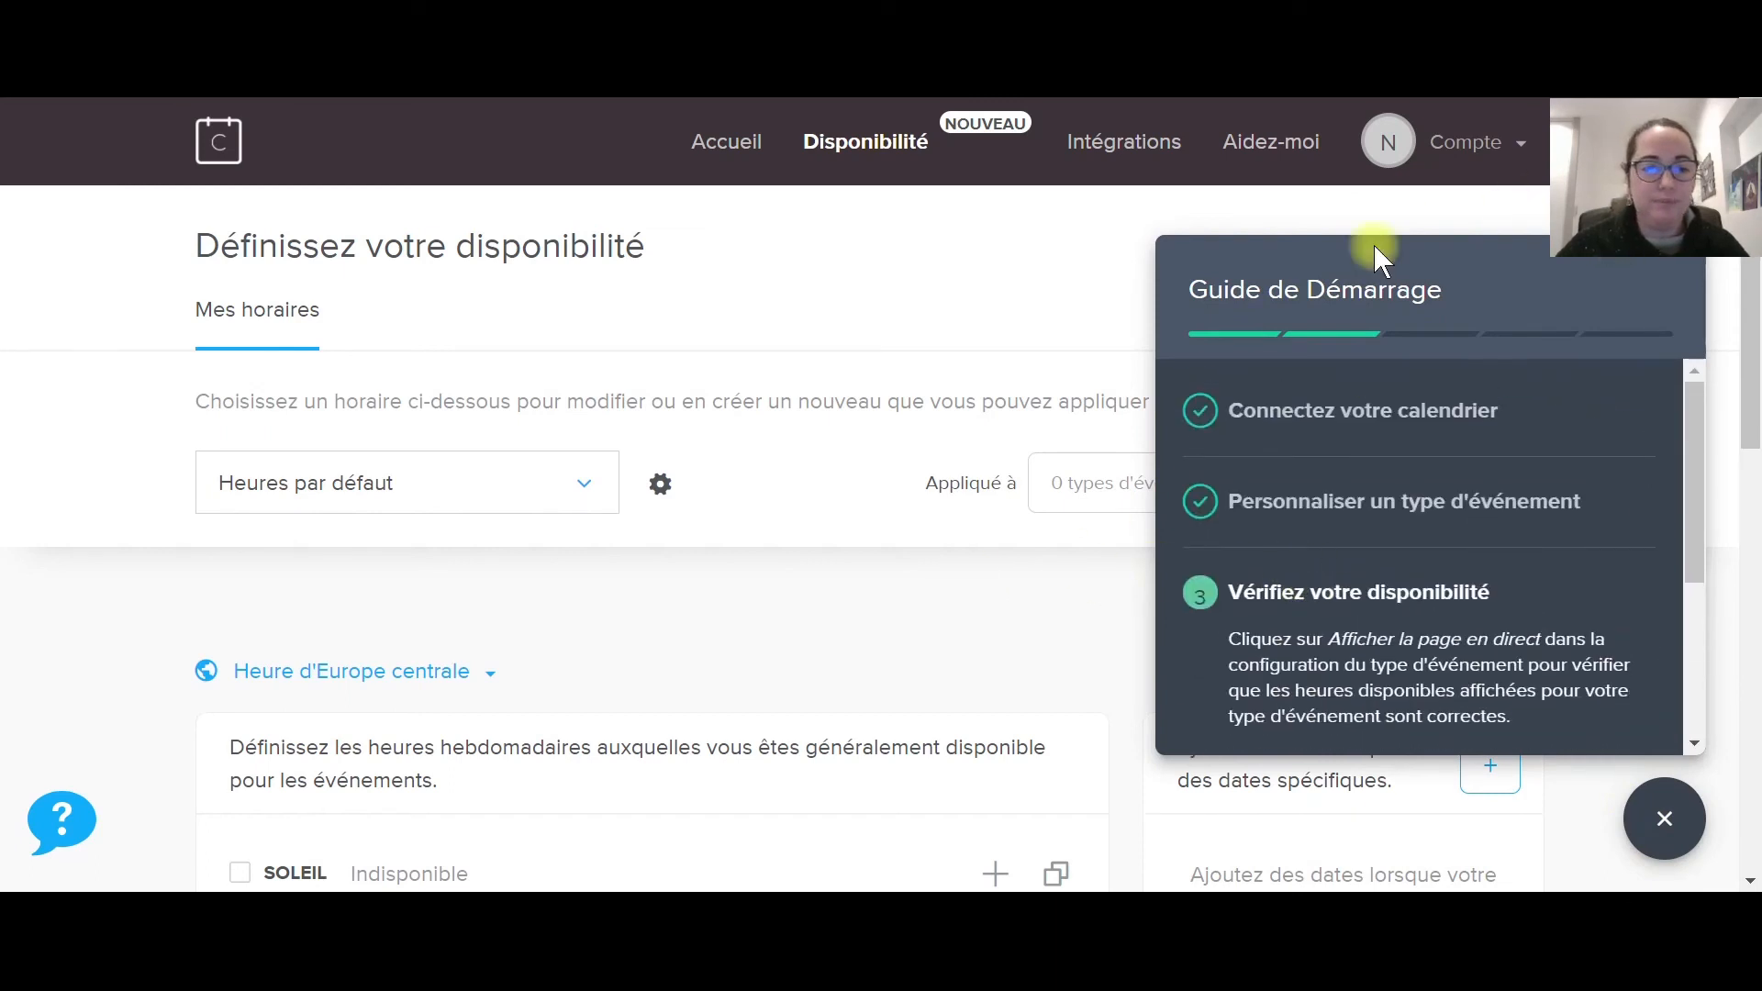
click(1659, 817)
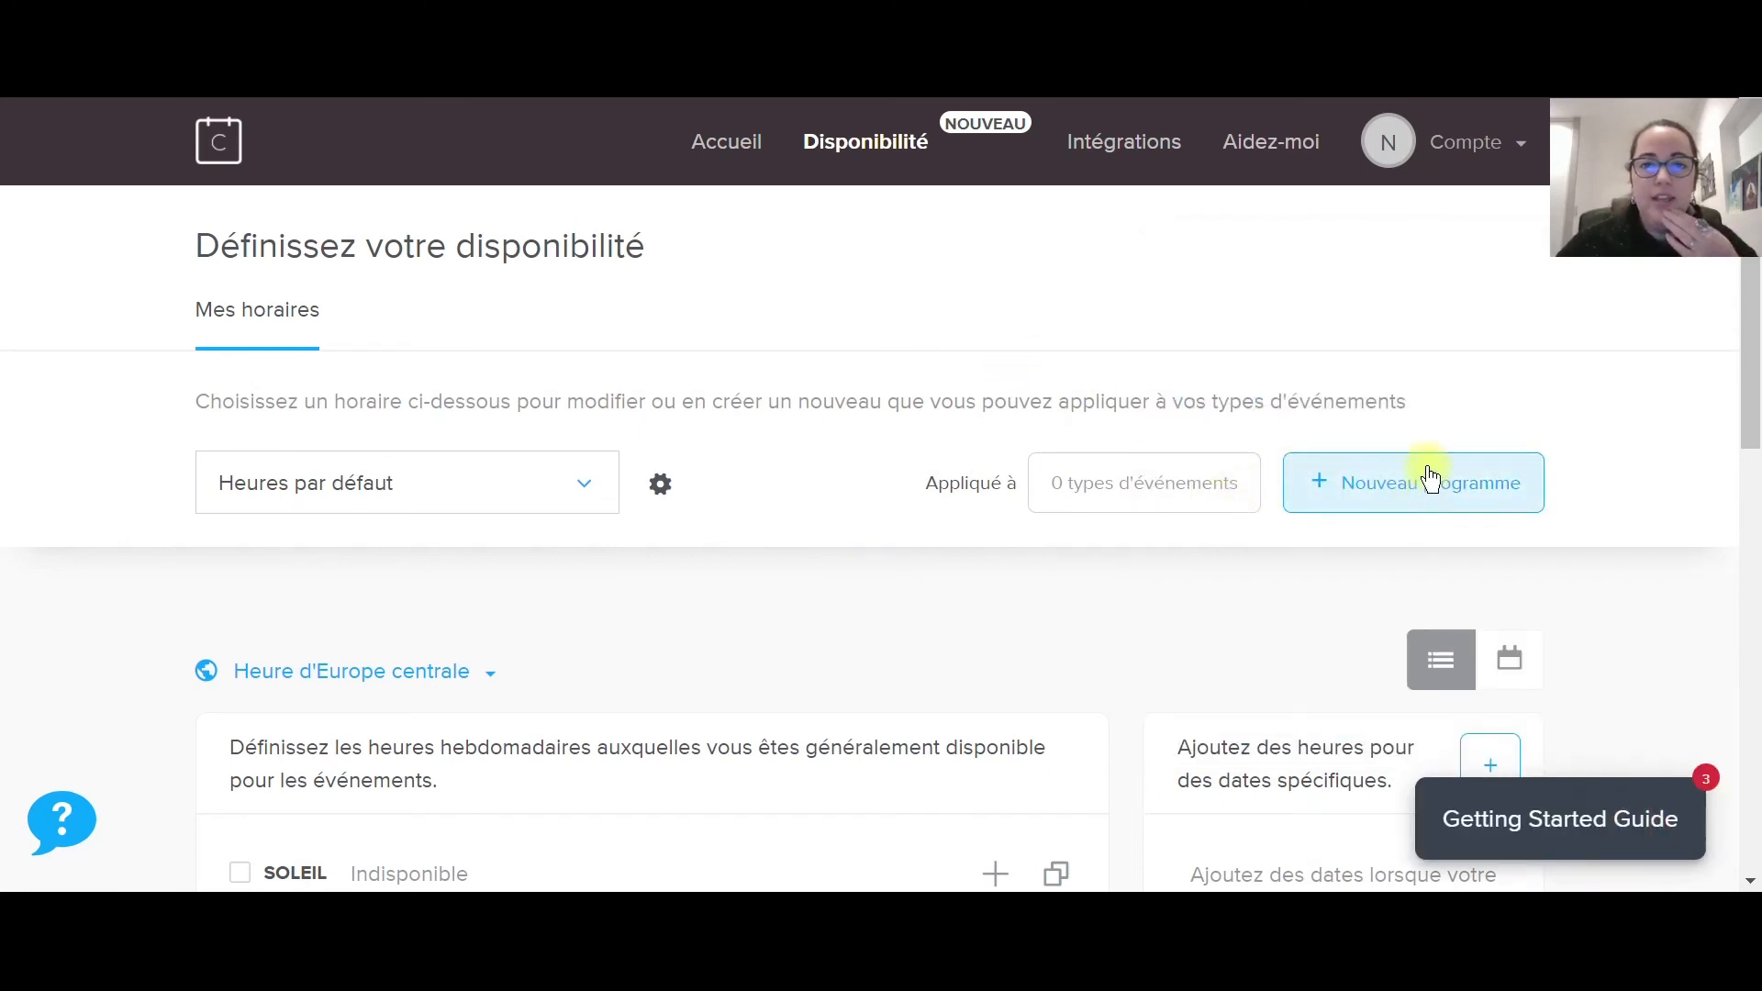
Switch to the abc schedule and end Monday's first range at 12h00.
click(560, 511)
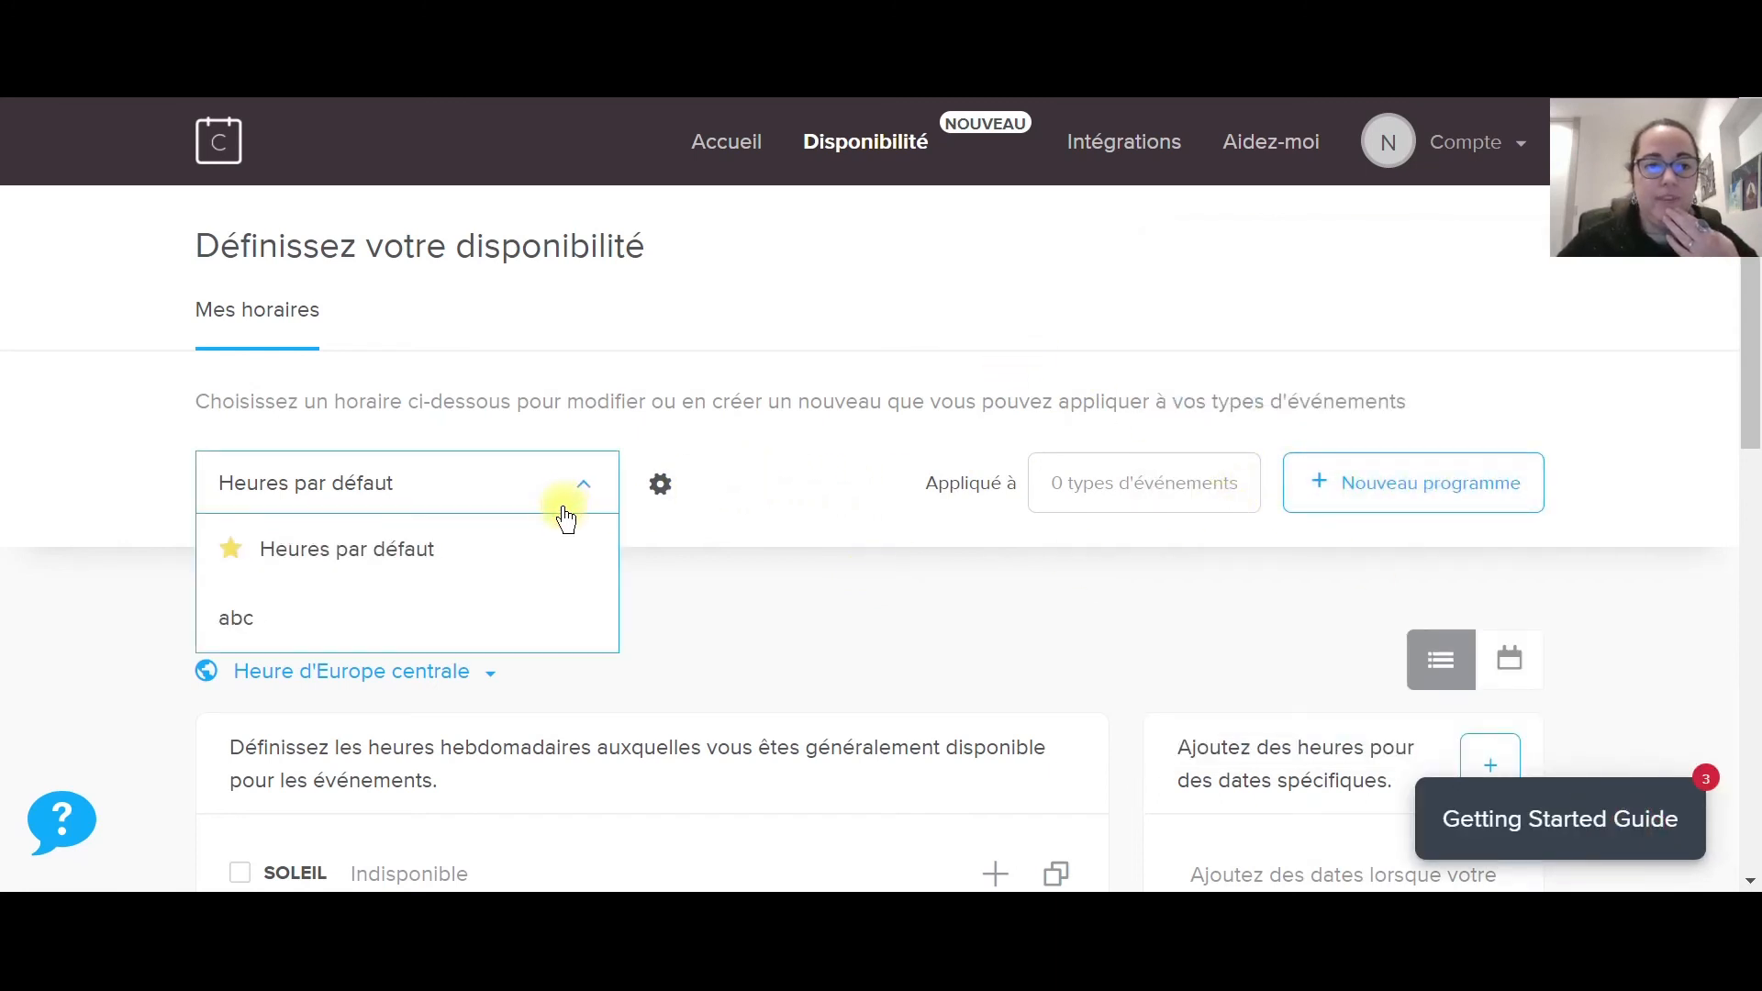
click(370, 630)
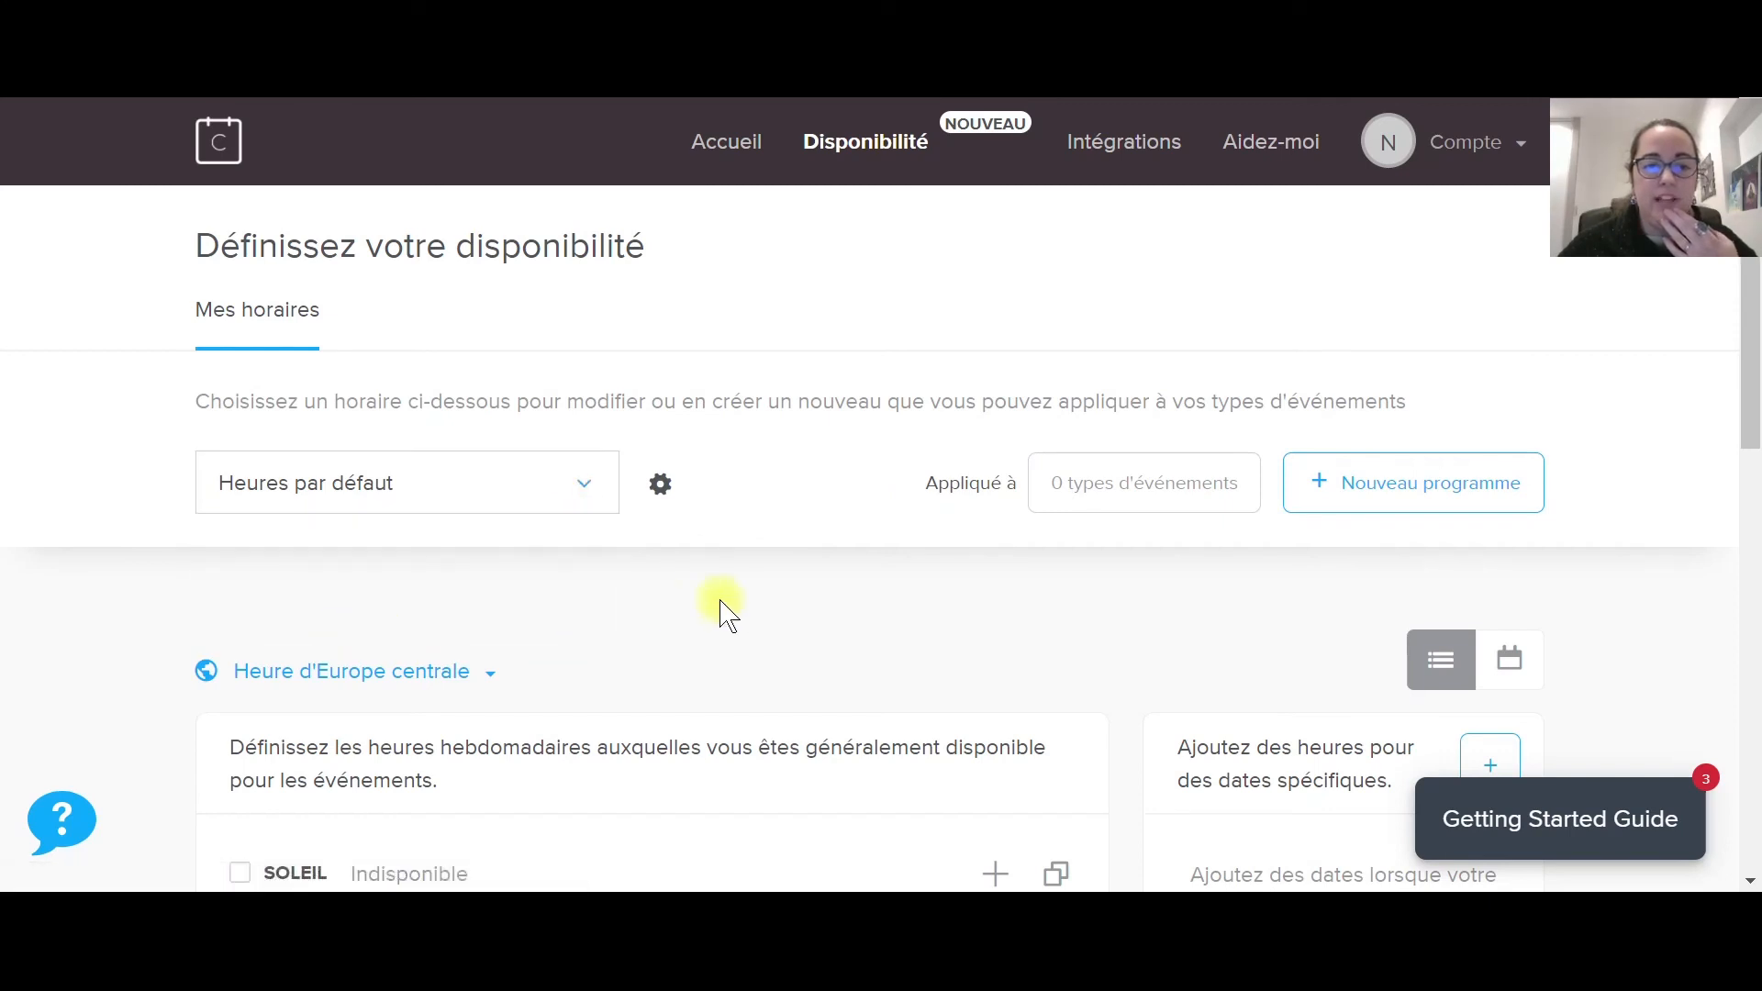
scroll(725, 610, down, 2)
scroll(734, 610, down, 5)
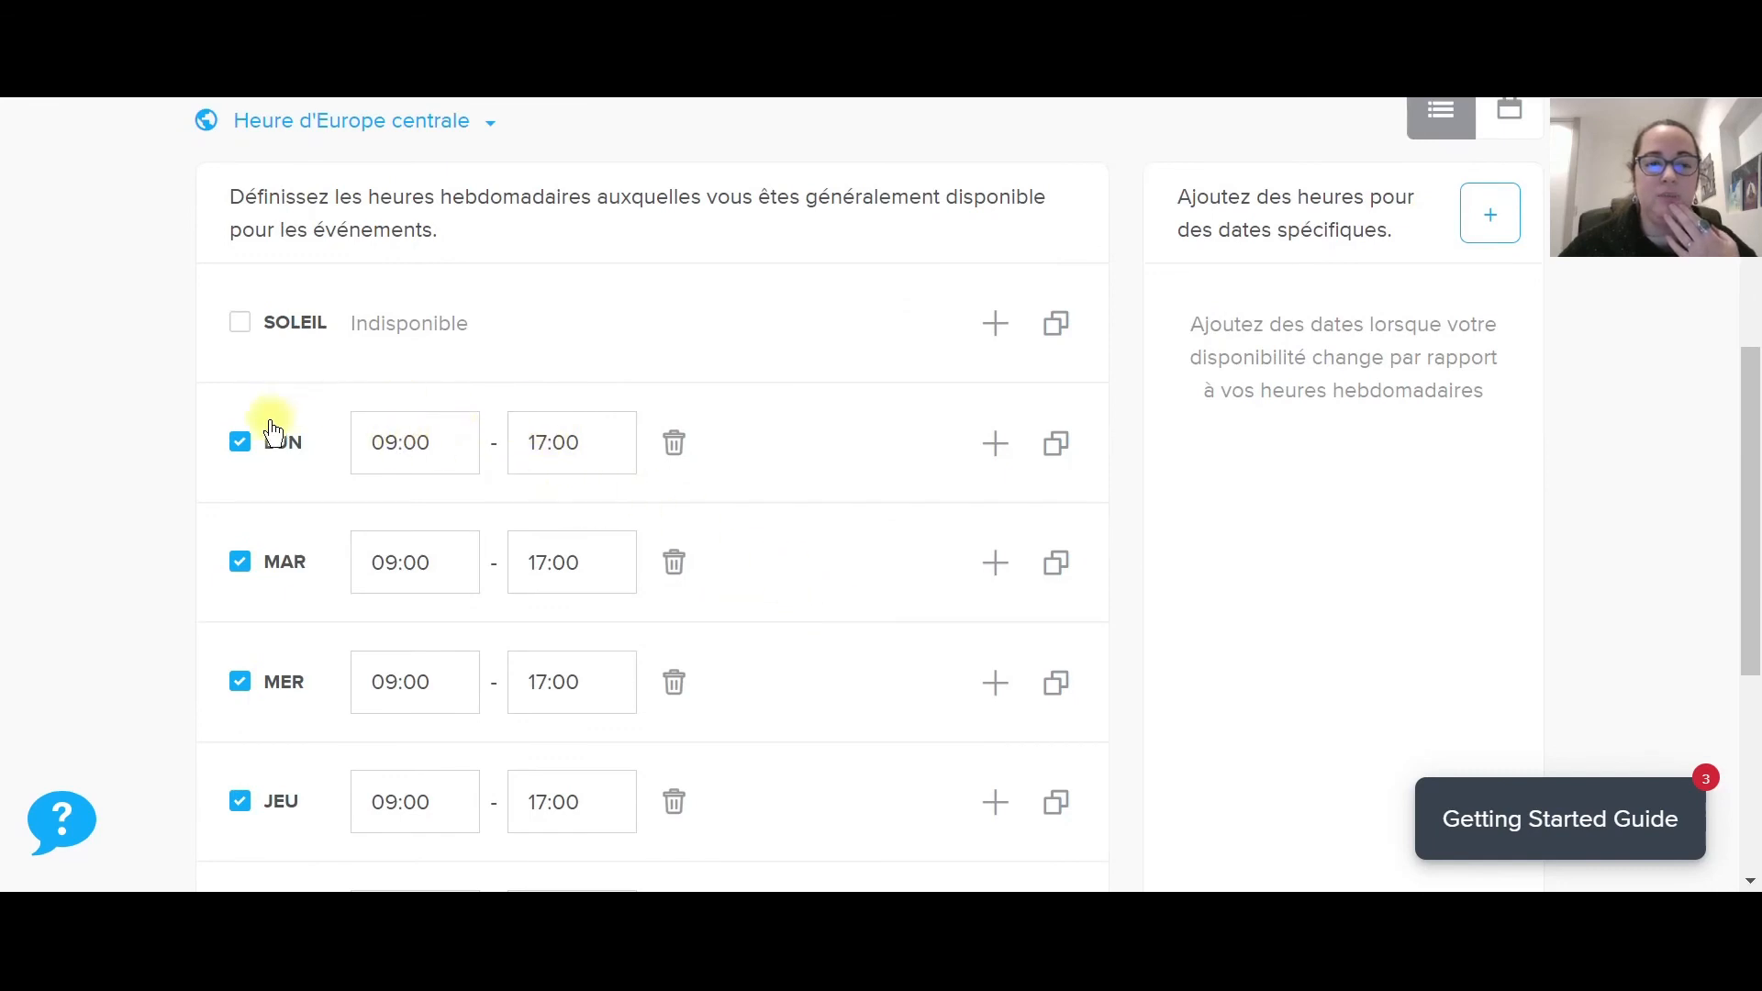
click(538, 444)
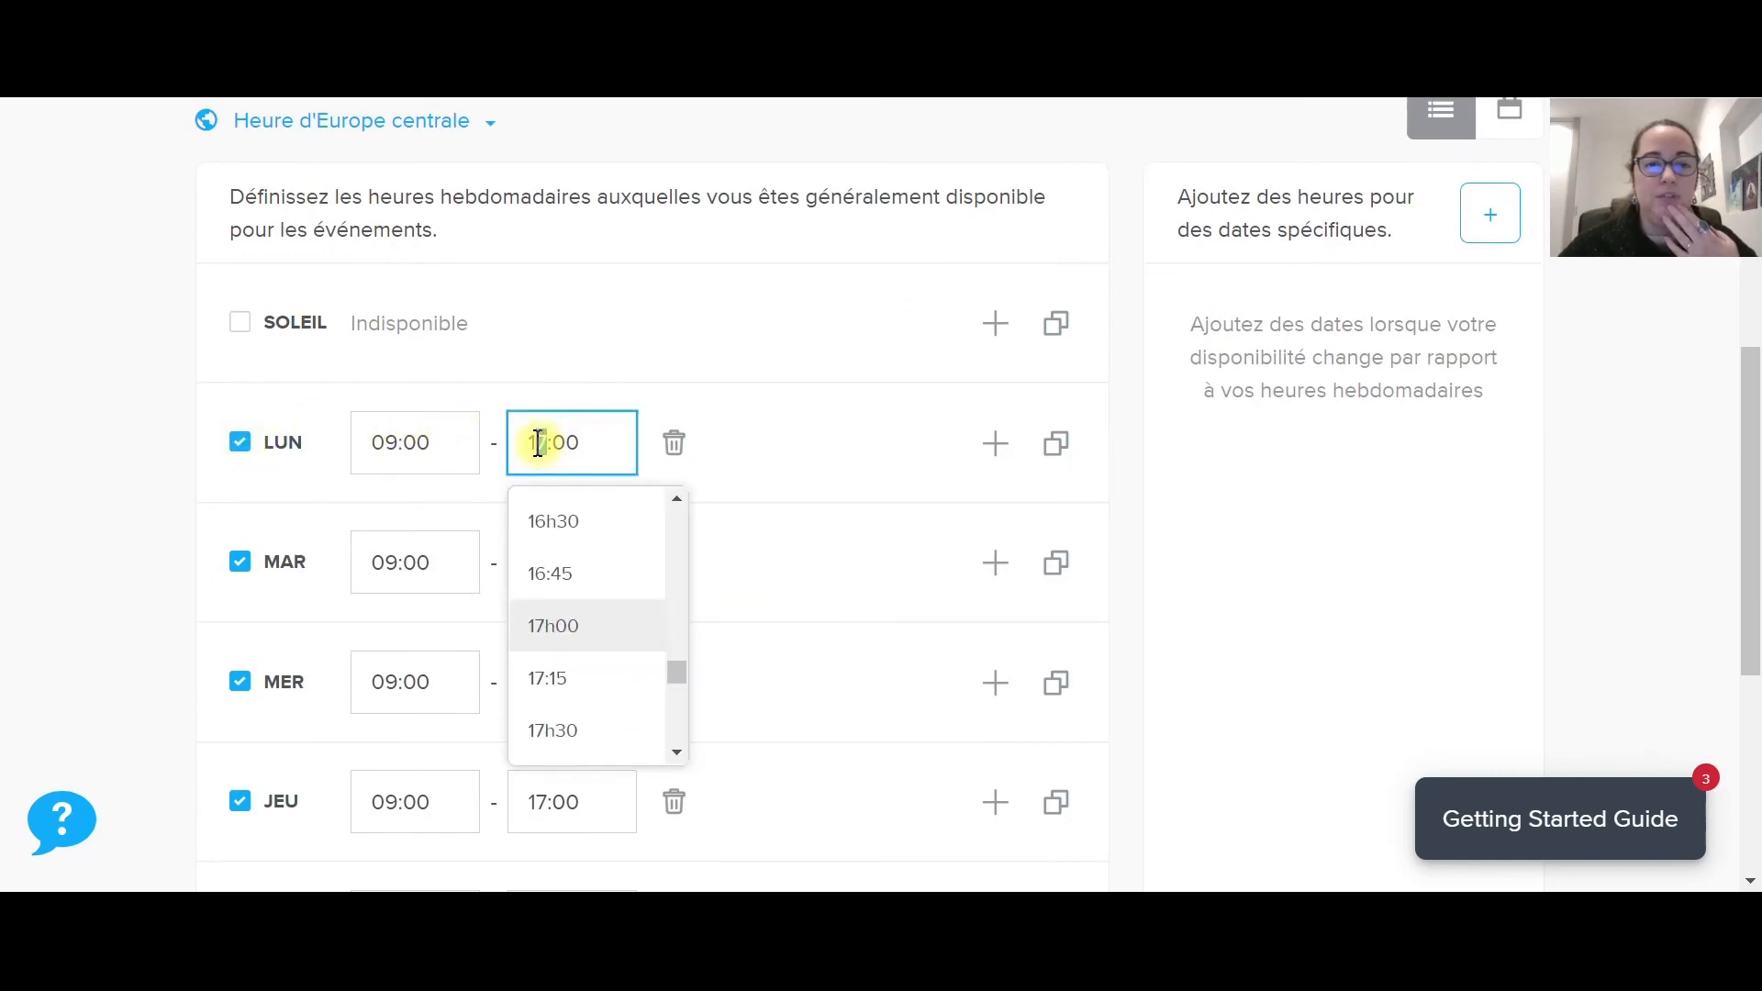
scroll(583, 592, up, 5)
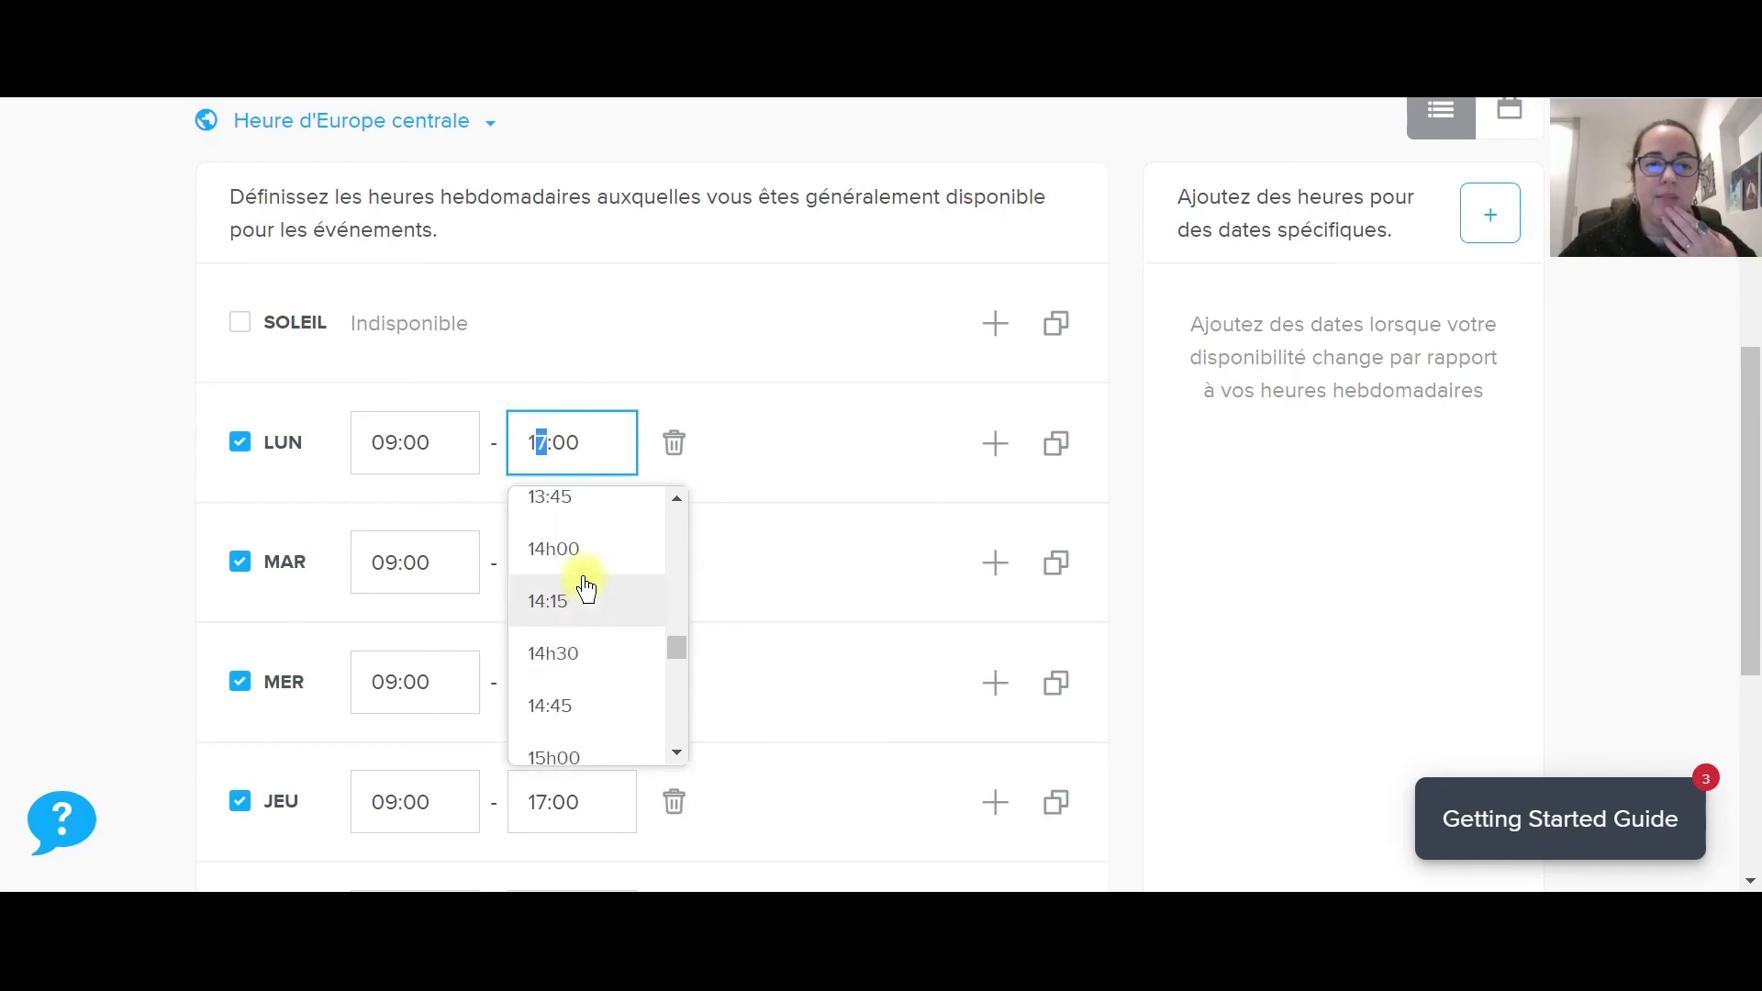
scroll(584, 588, up, 4)
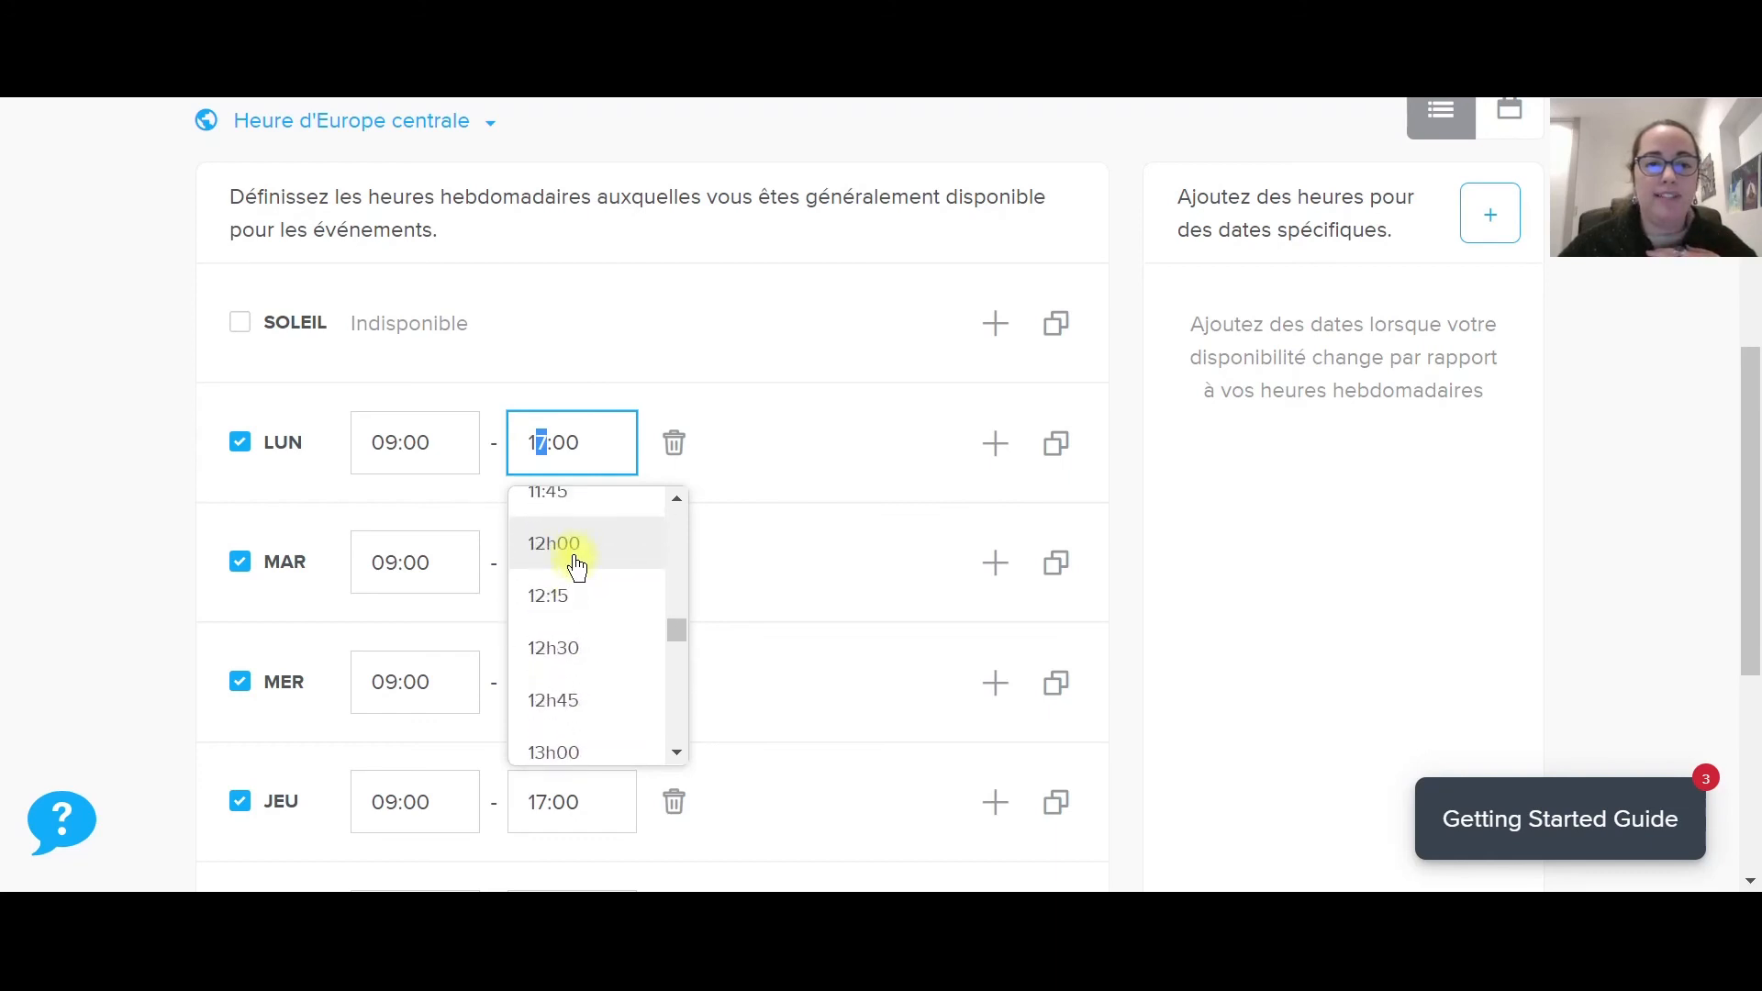
click(576, 557)
Add a second Monday range from 14h00 to 17h00 and apply it.
click(999, 447)
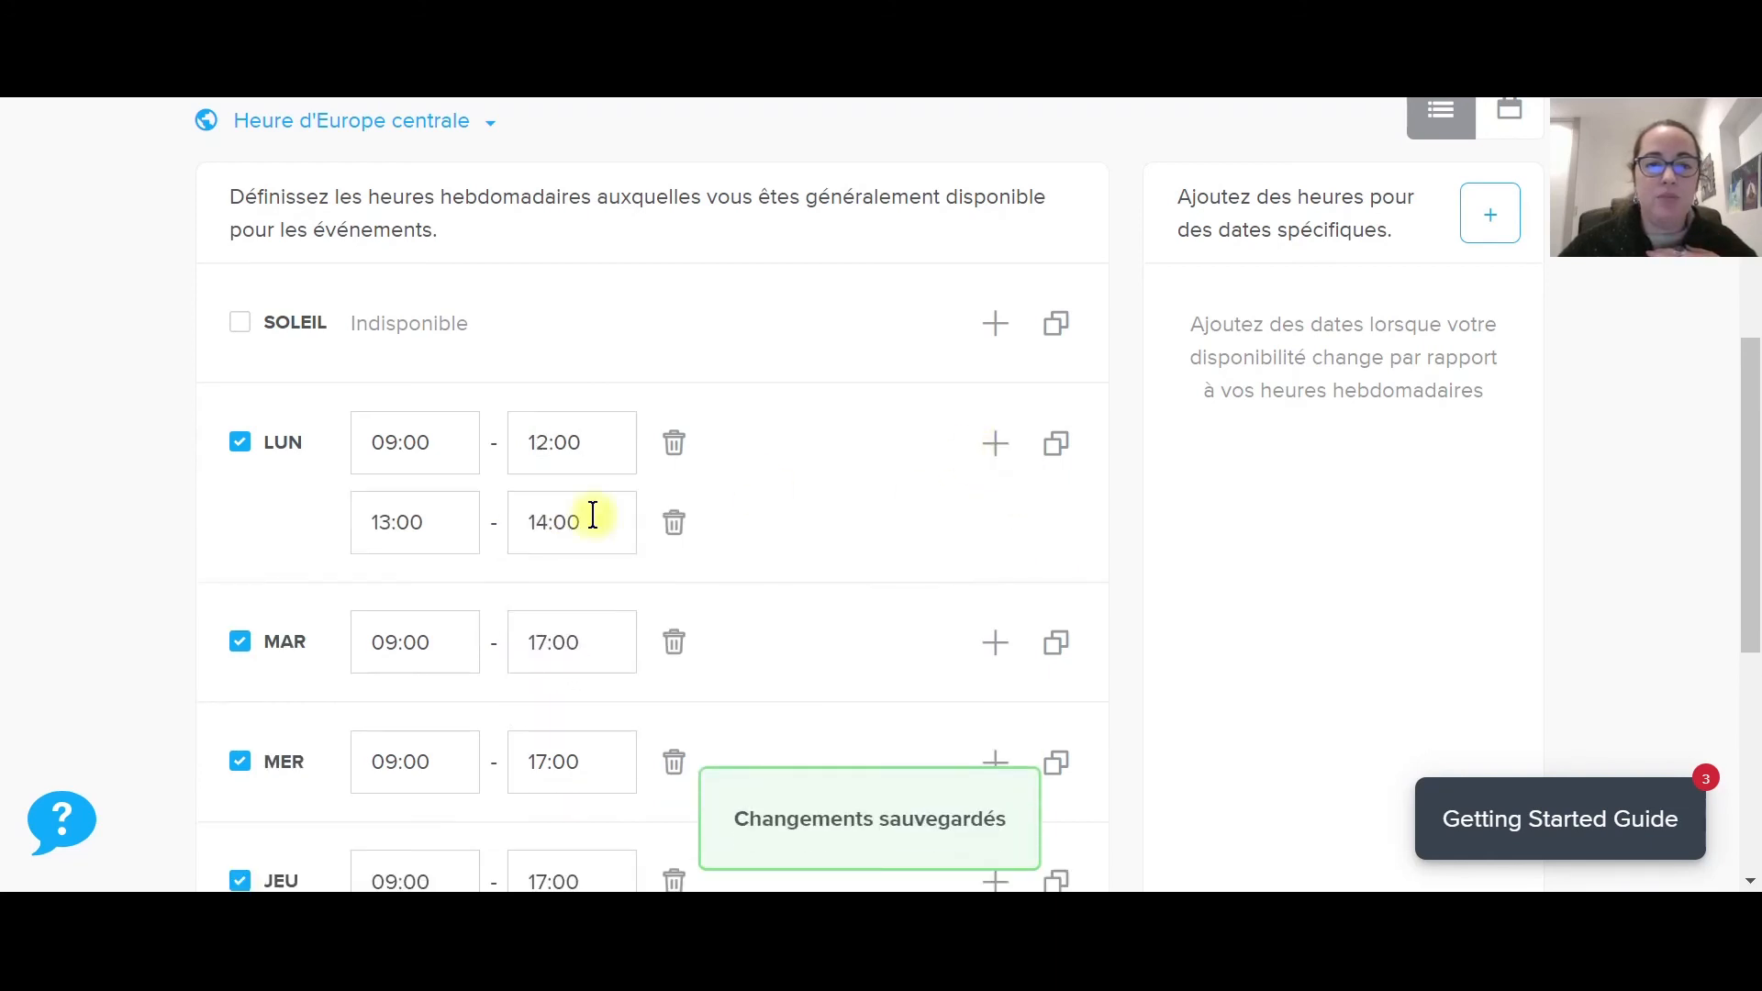
click(378, 528)
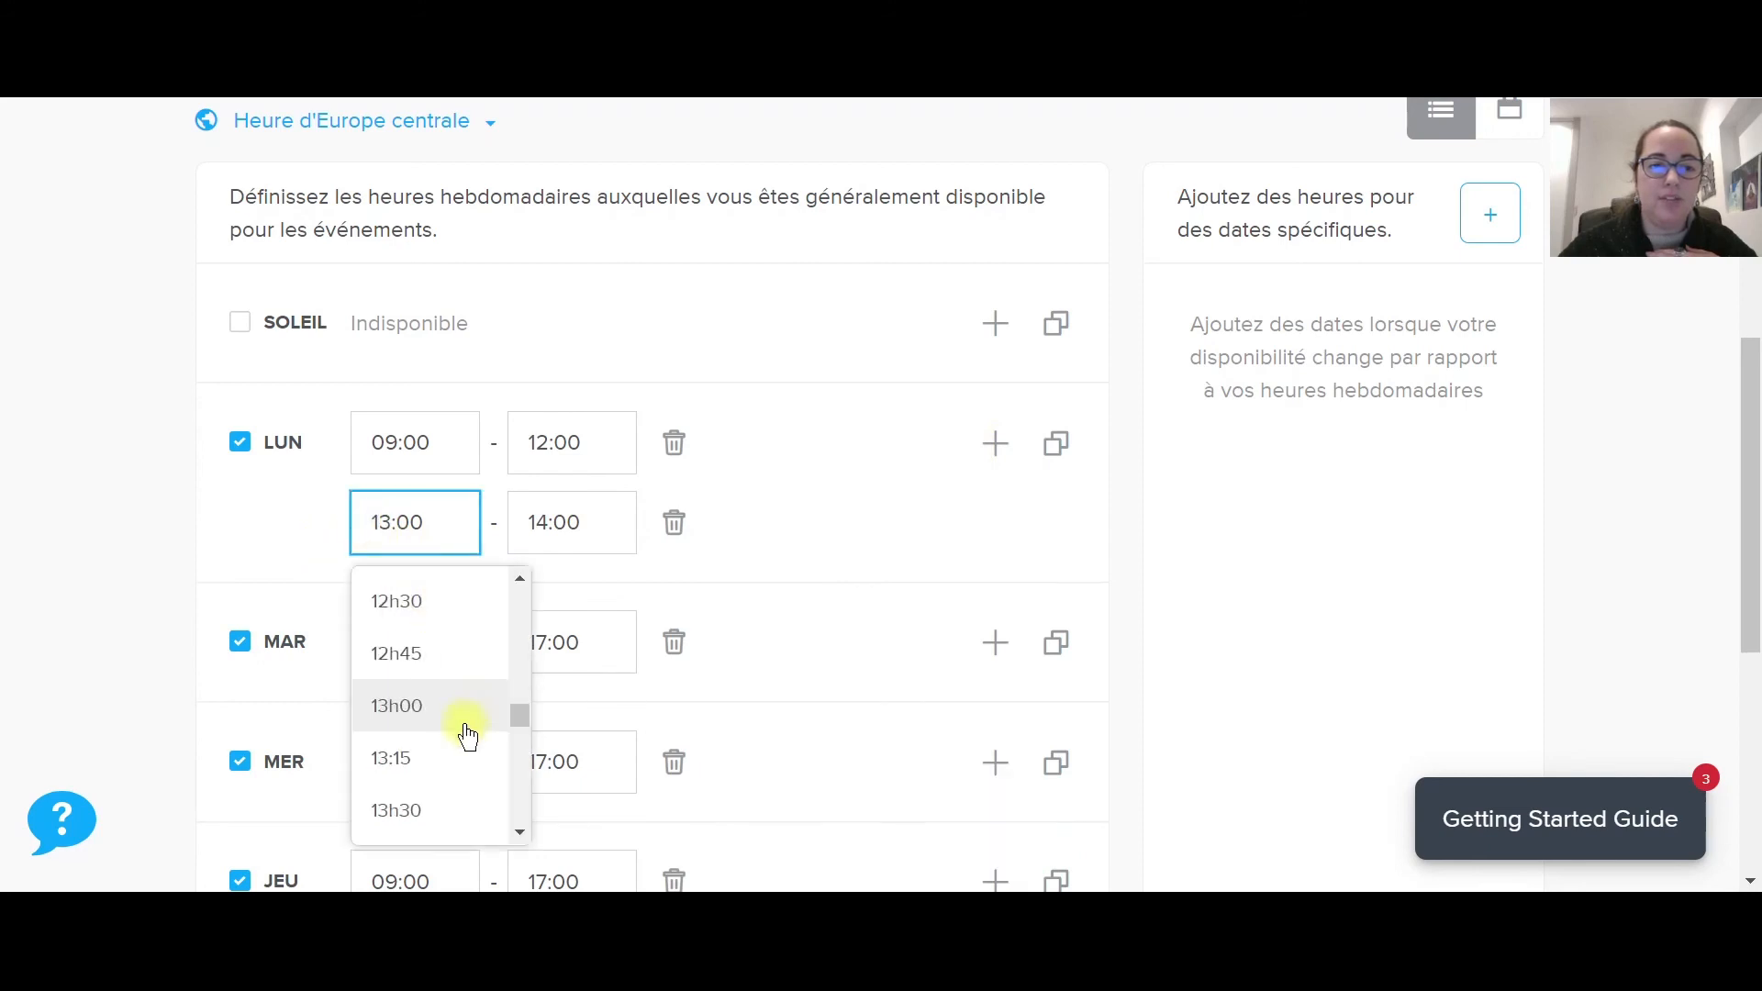
scroll(431, 762, down, 2)
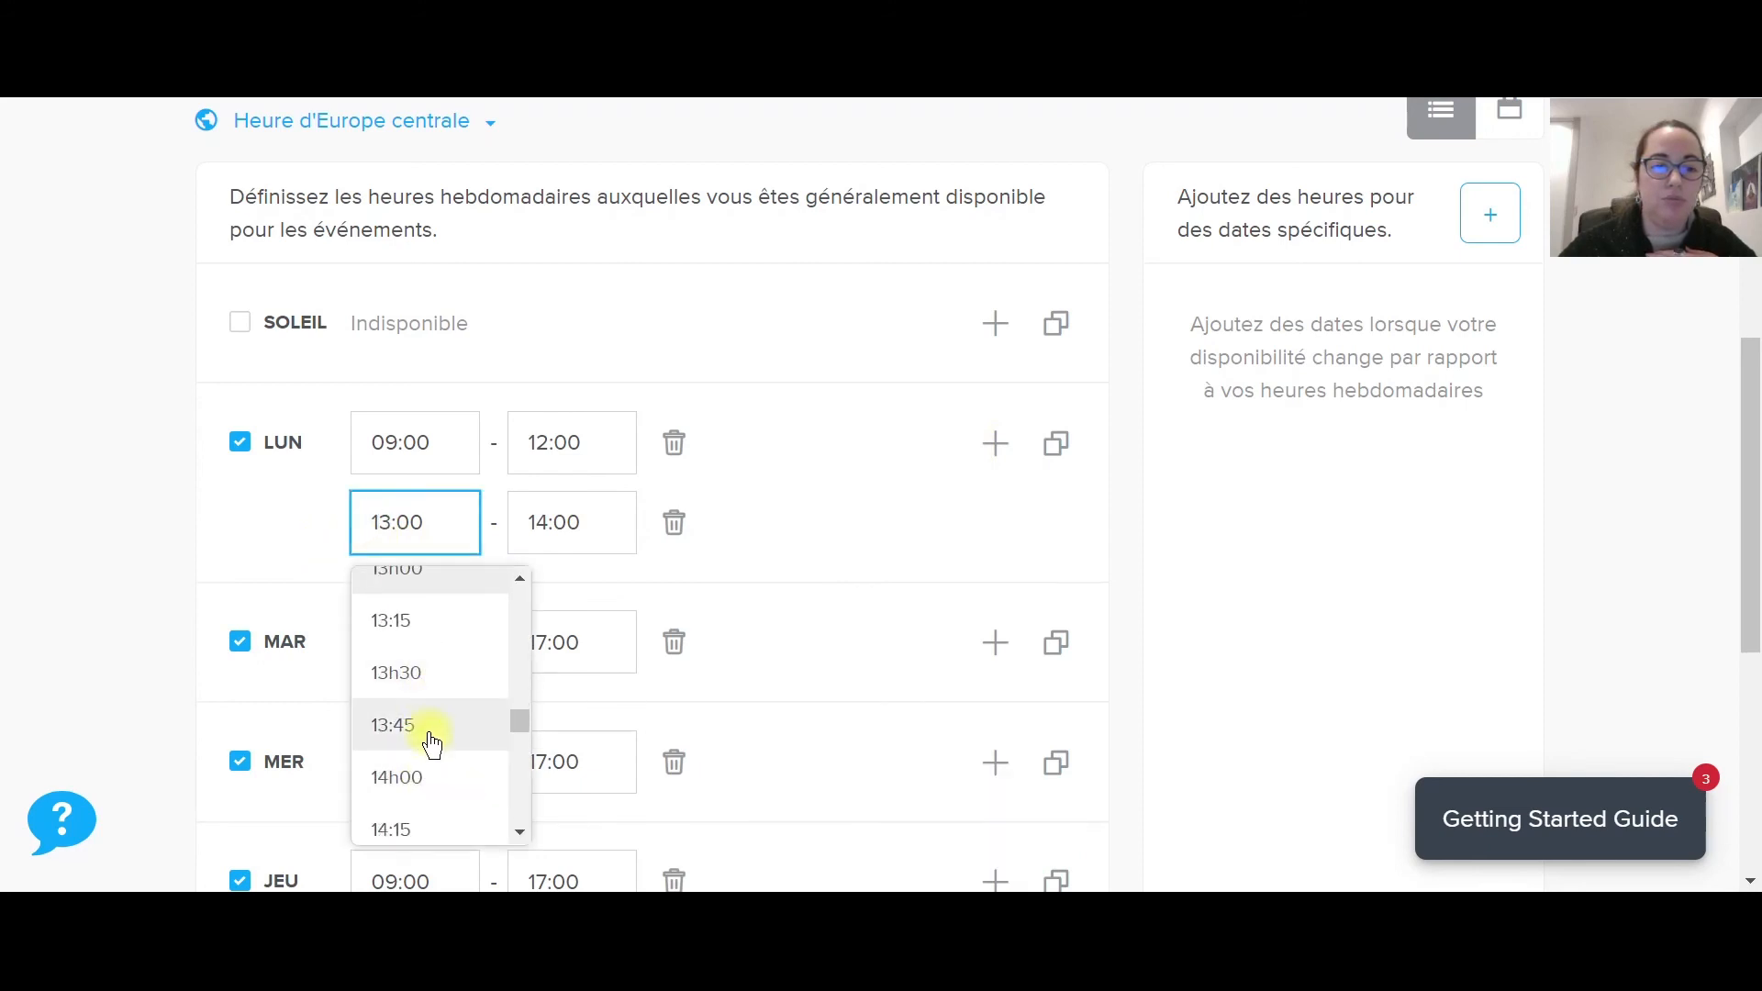
click(418, 778)
click(535, 530)
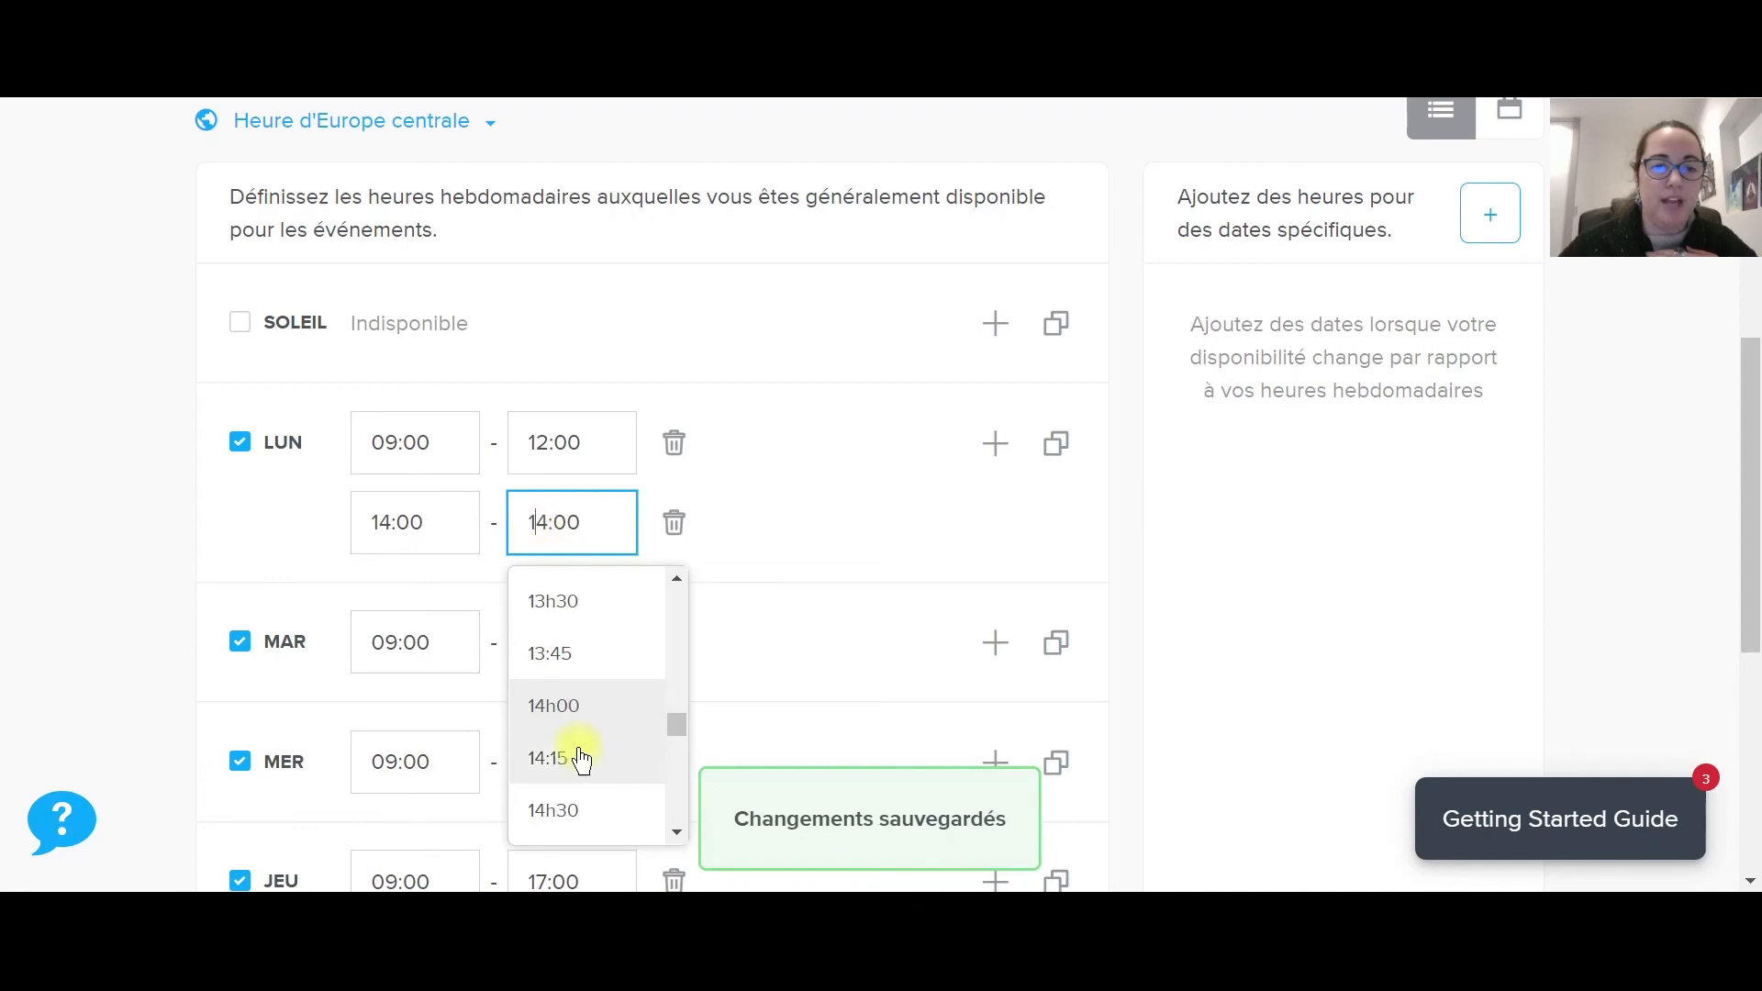
scroll(578, 734, down, 2)
scroll(578, 776, down, 3)
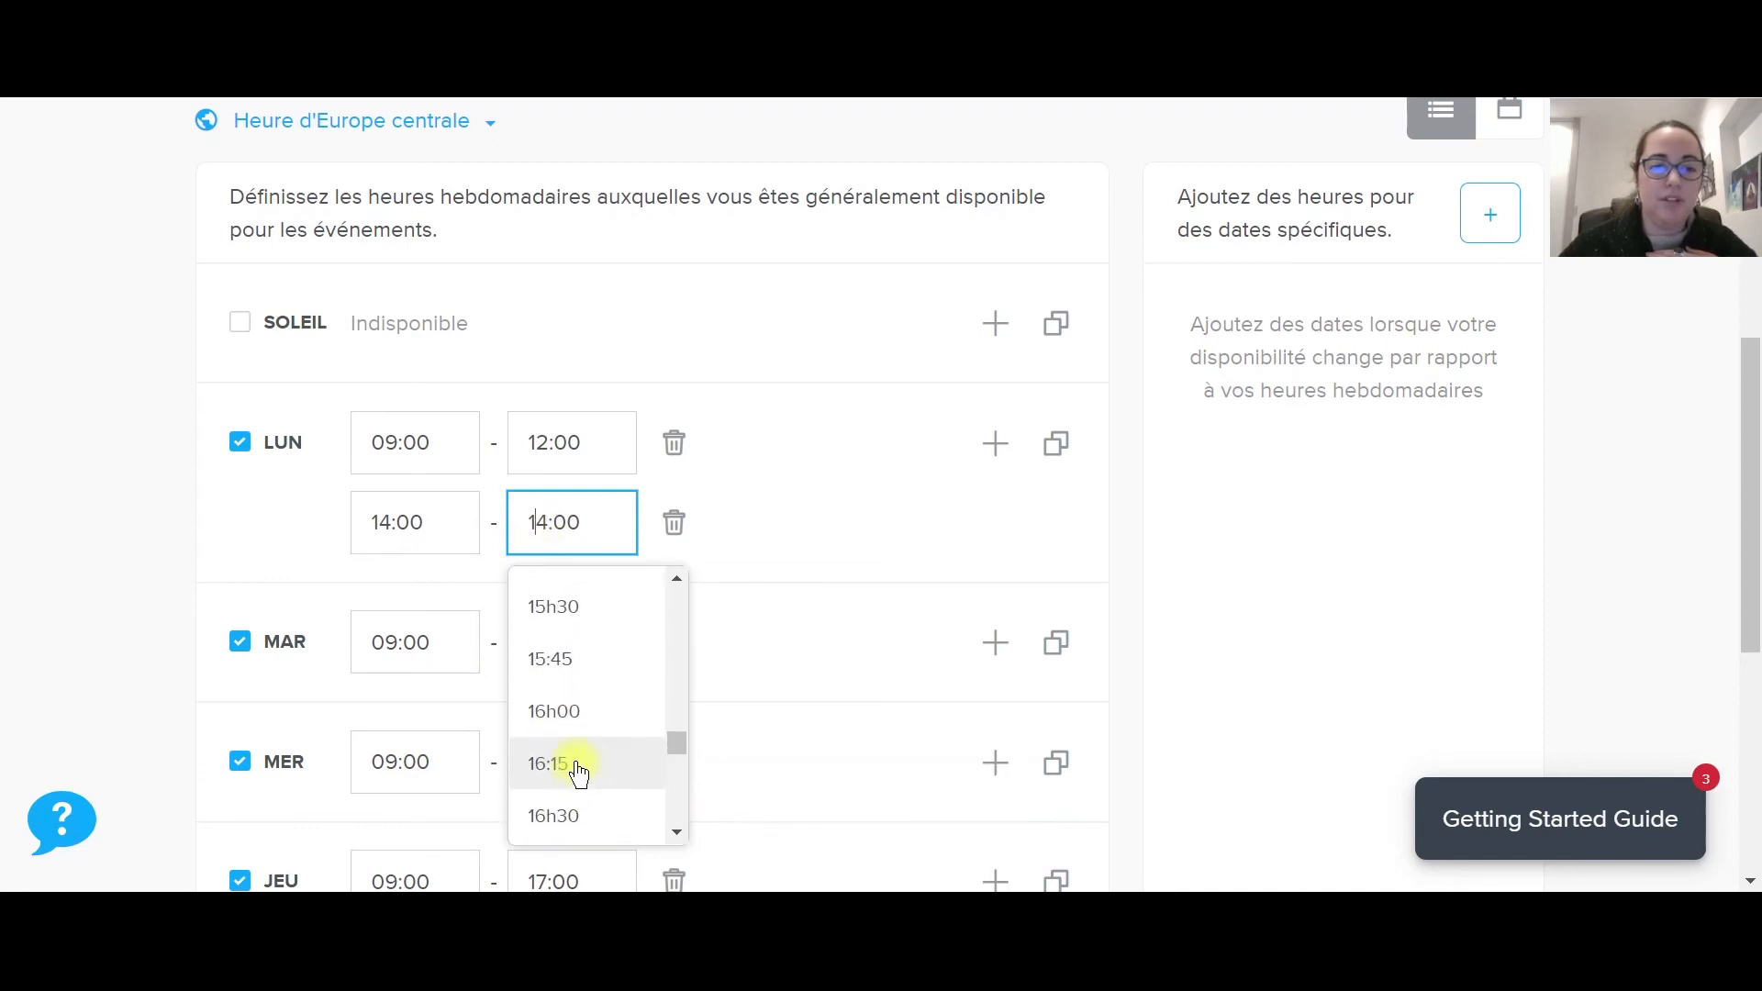
scroll(573, 803, down, 2)
click(567, 783)
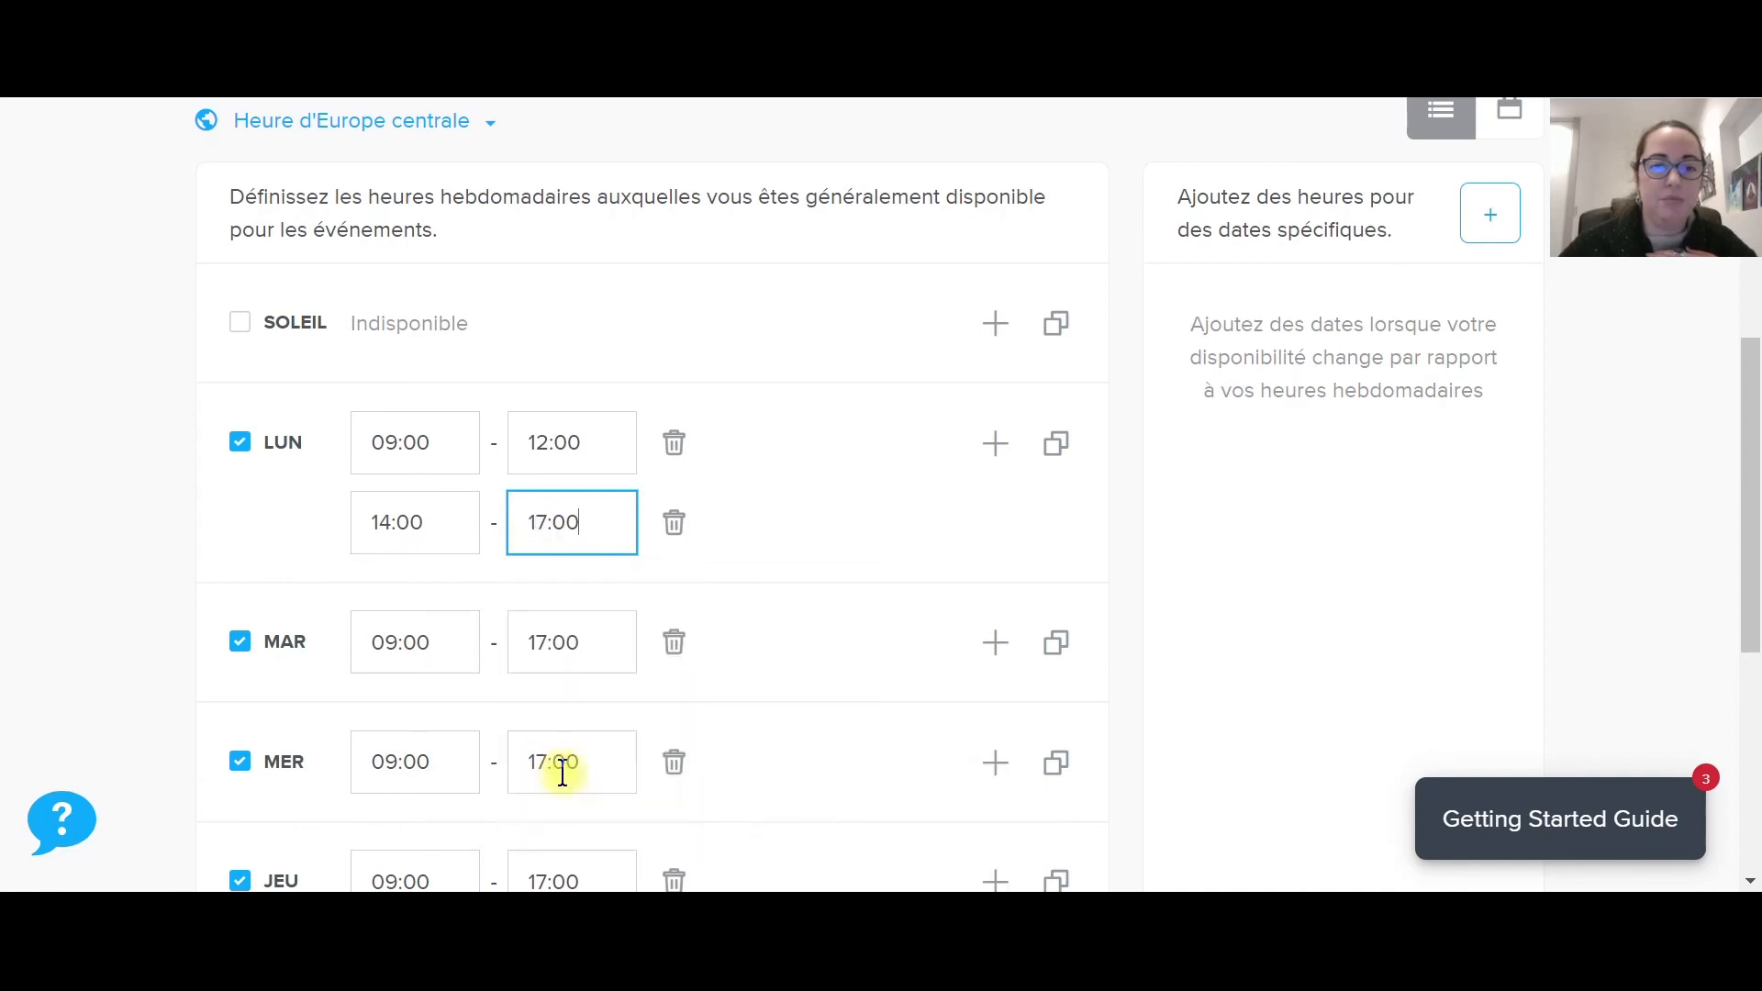
click(810, 495)
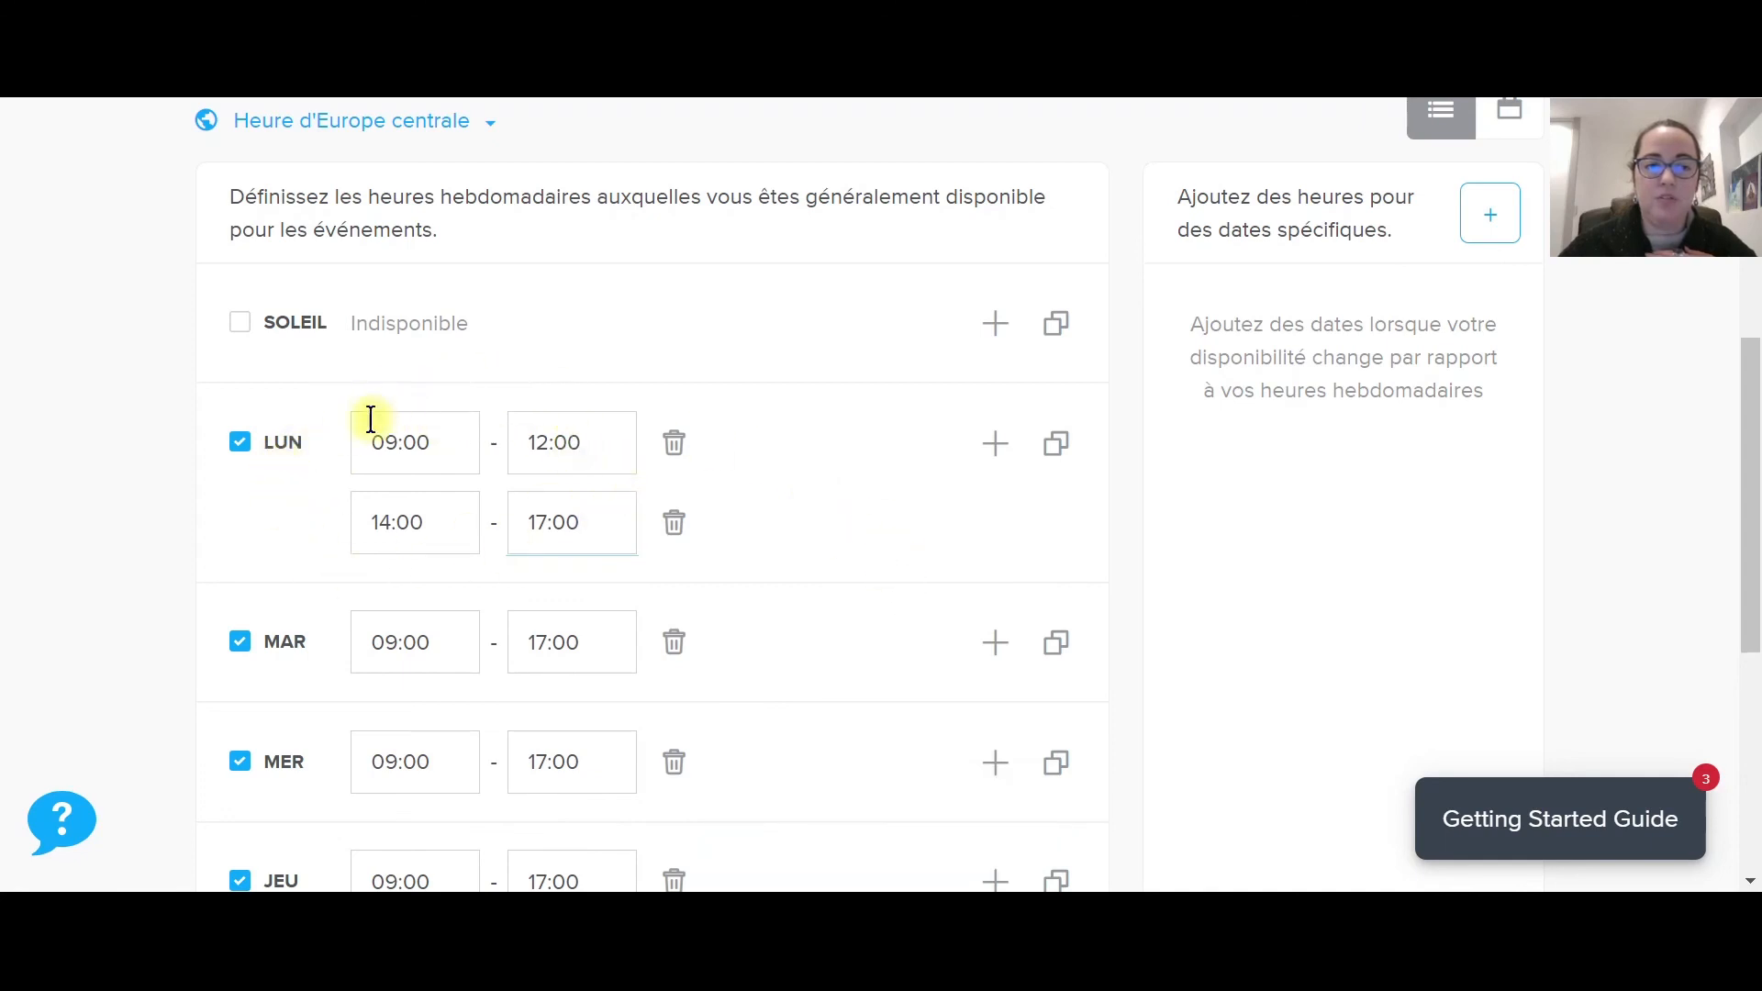
scroll(495, 459, up, 5)
click(346, 345)
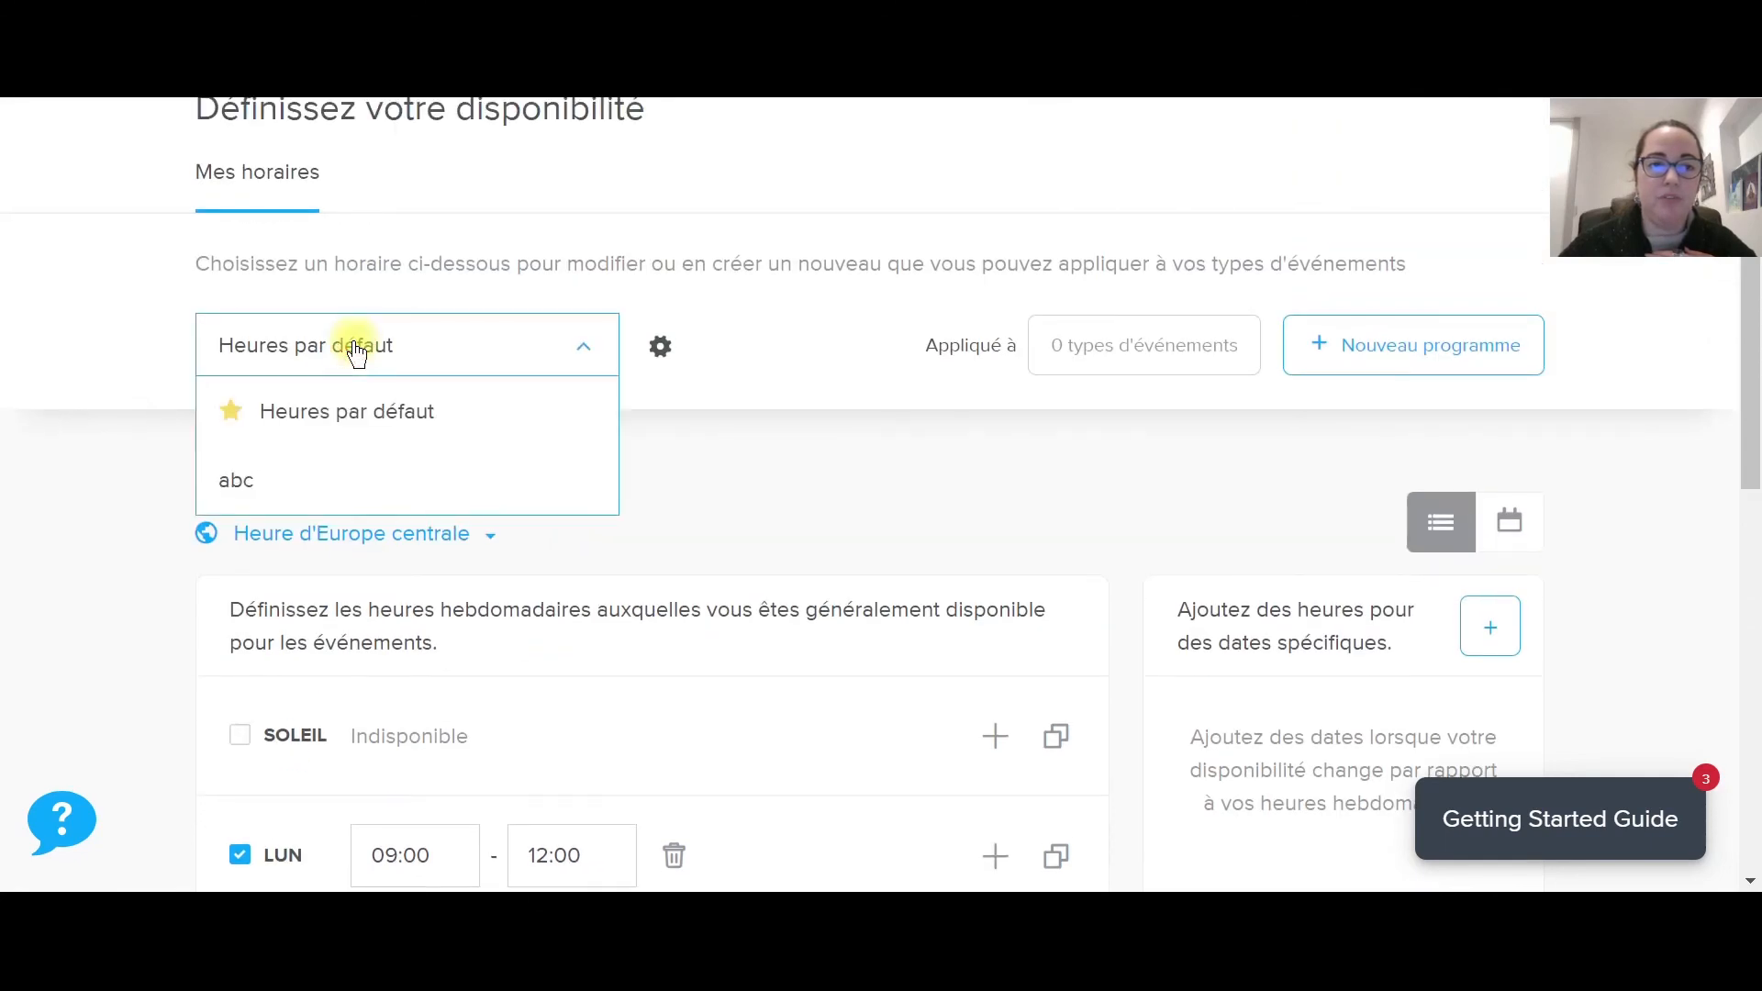
Switch back to Heures par défaut, confirm its 09:00–17:00 weekdays, and open the Compte menu.
click(346, 405)
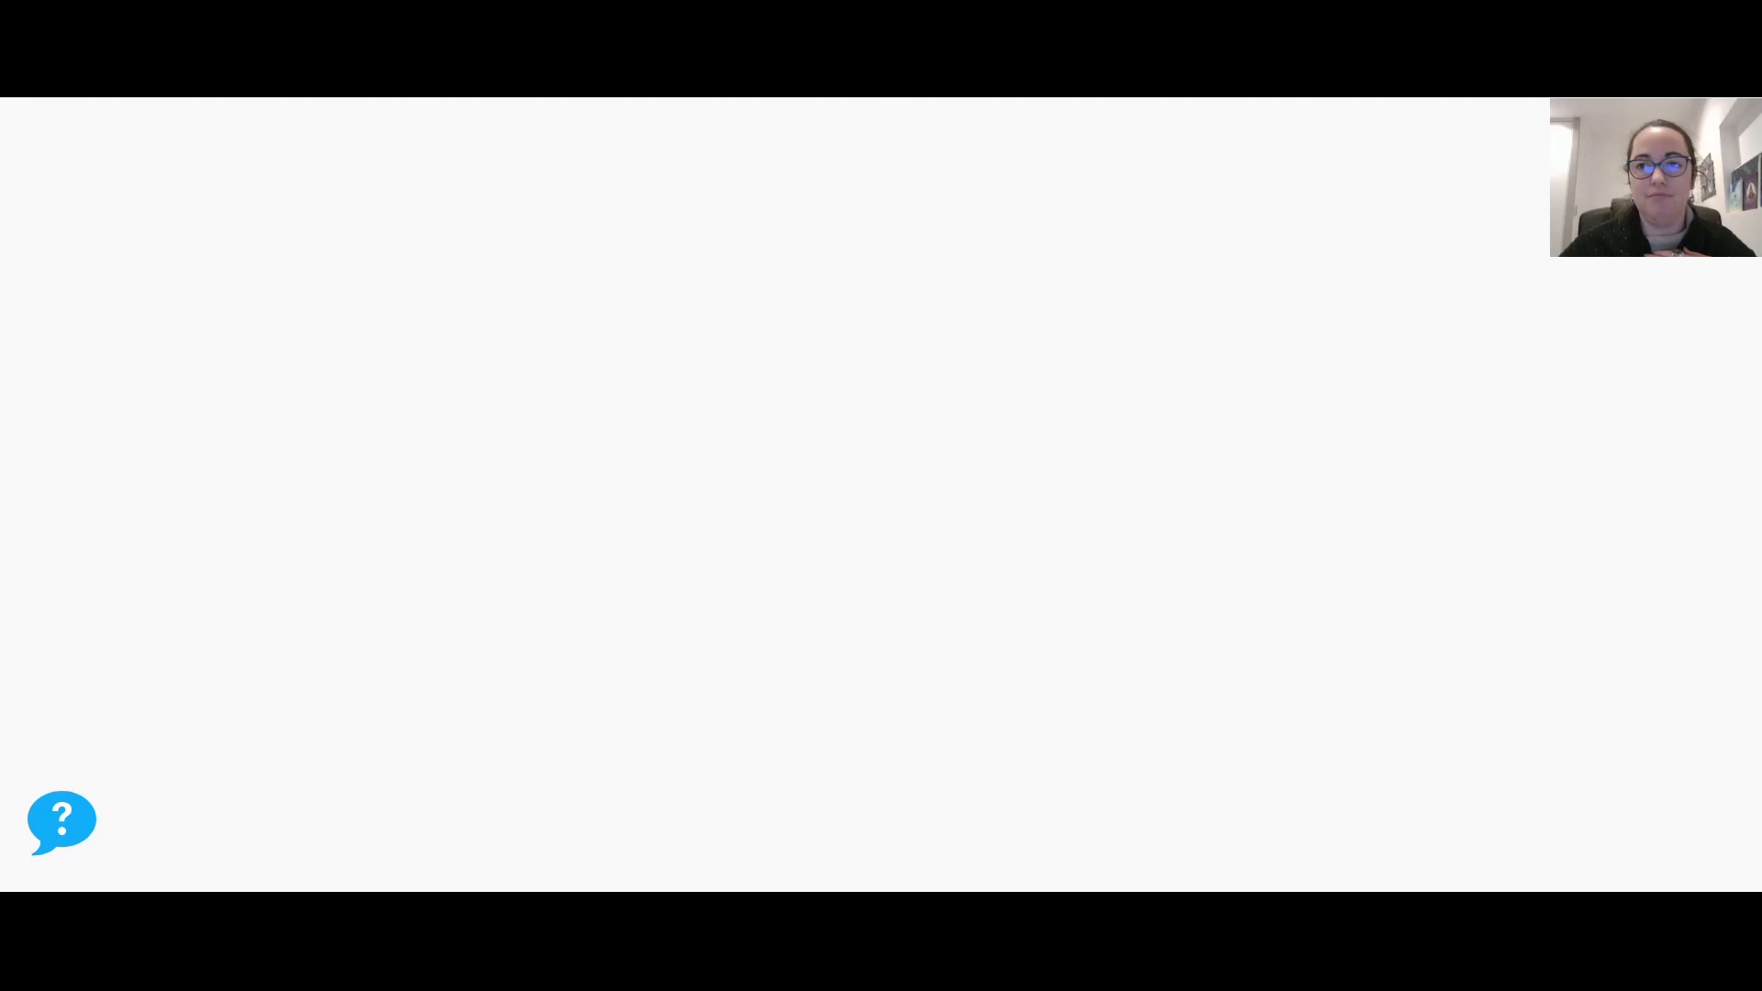
scroll(771, 480, down, 6)
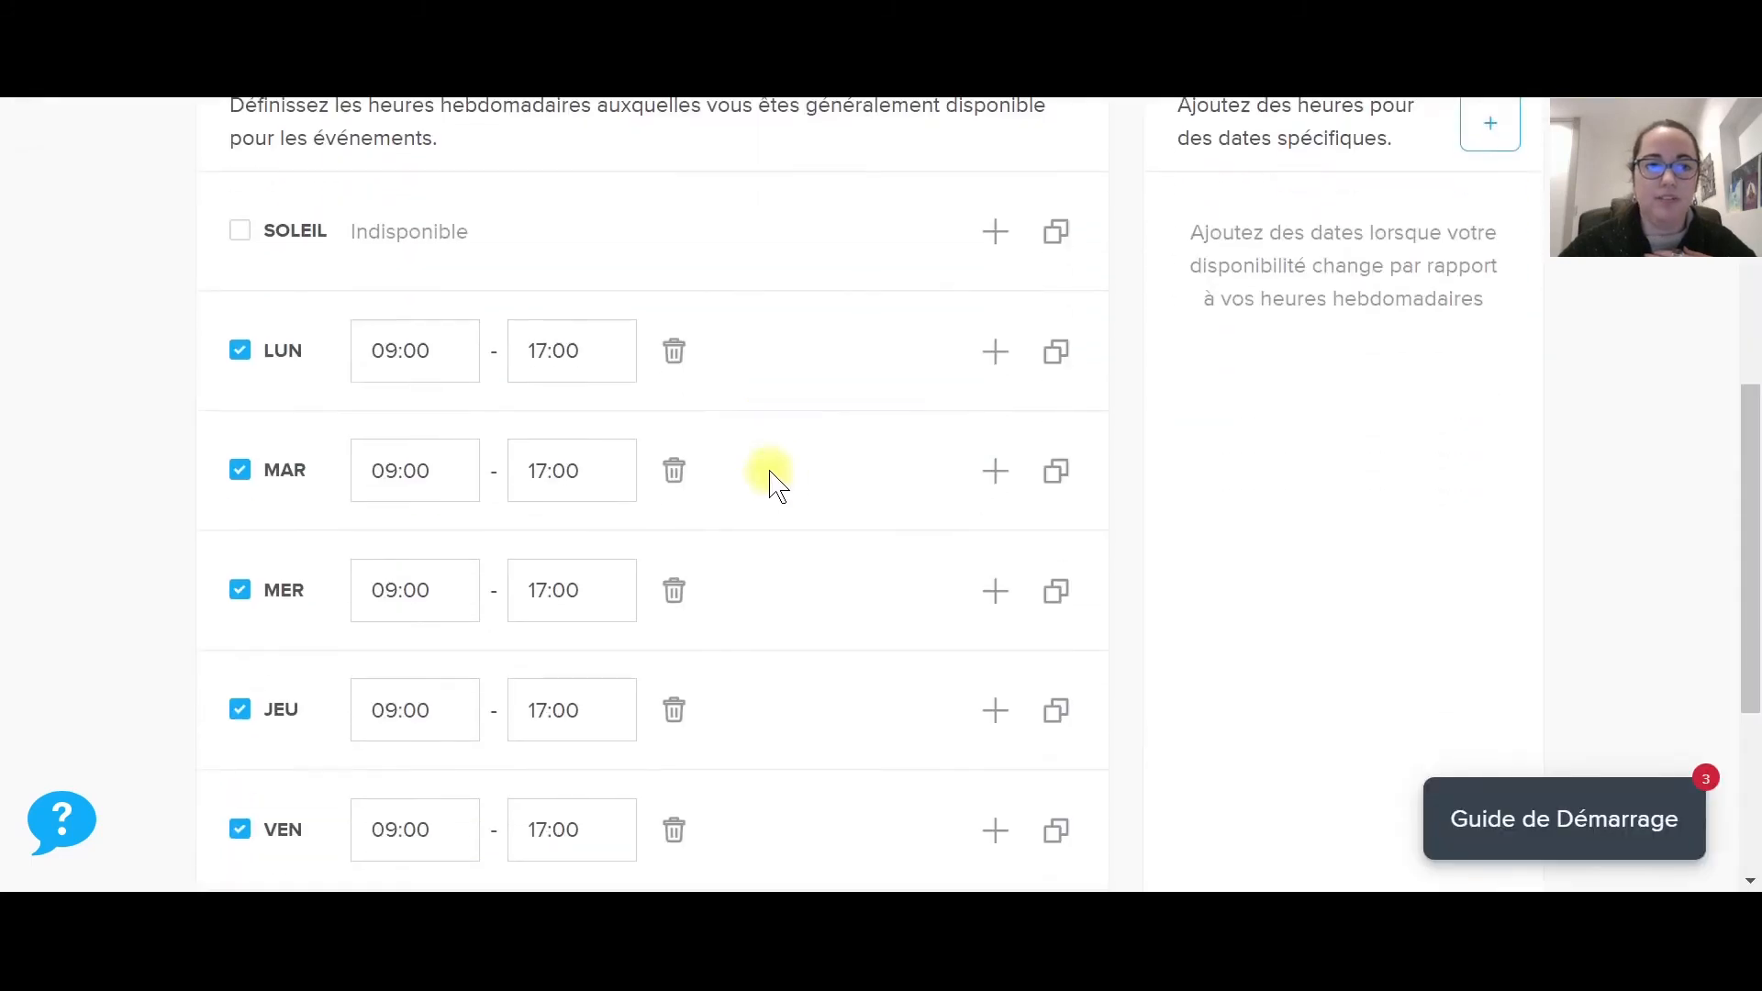
scroll(721, 479, up, 8)
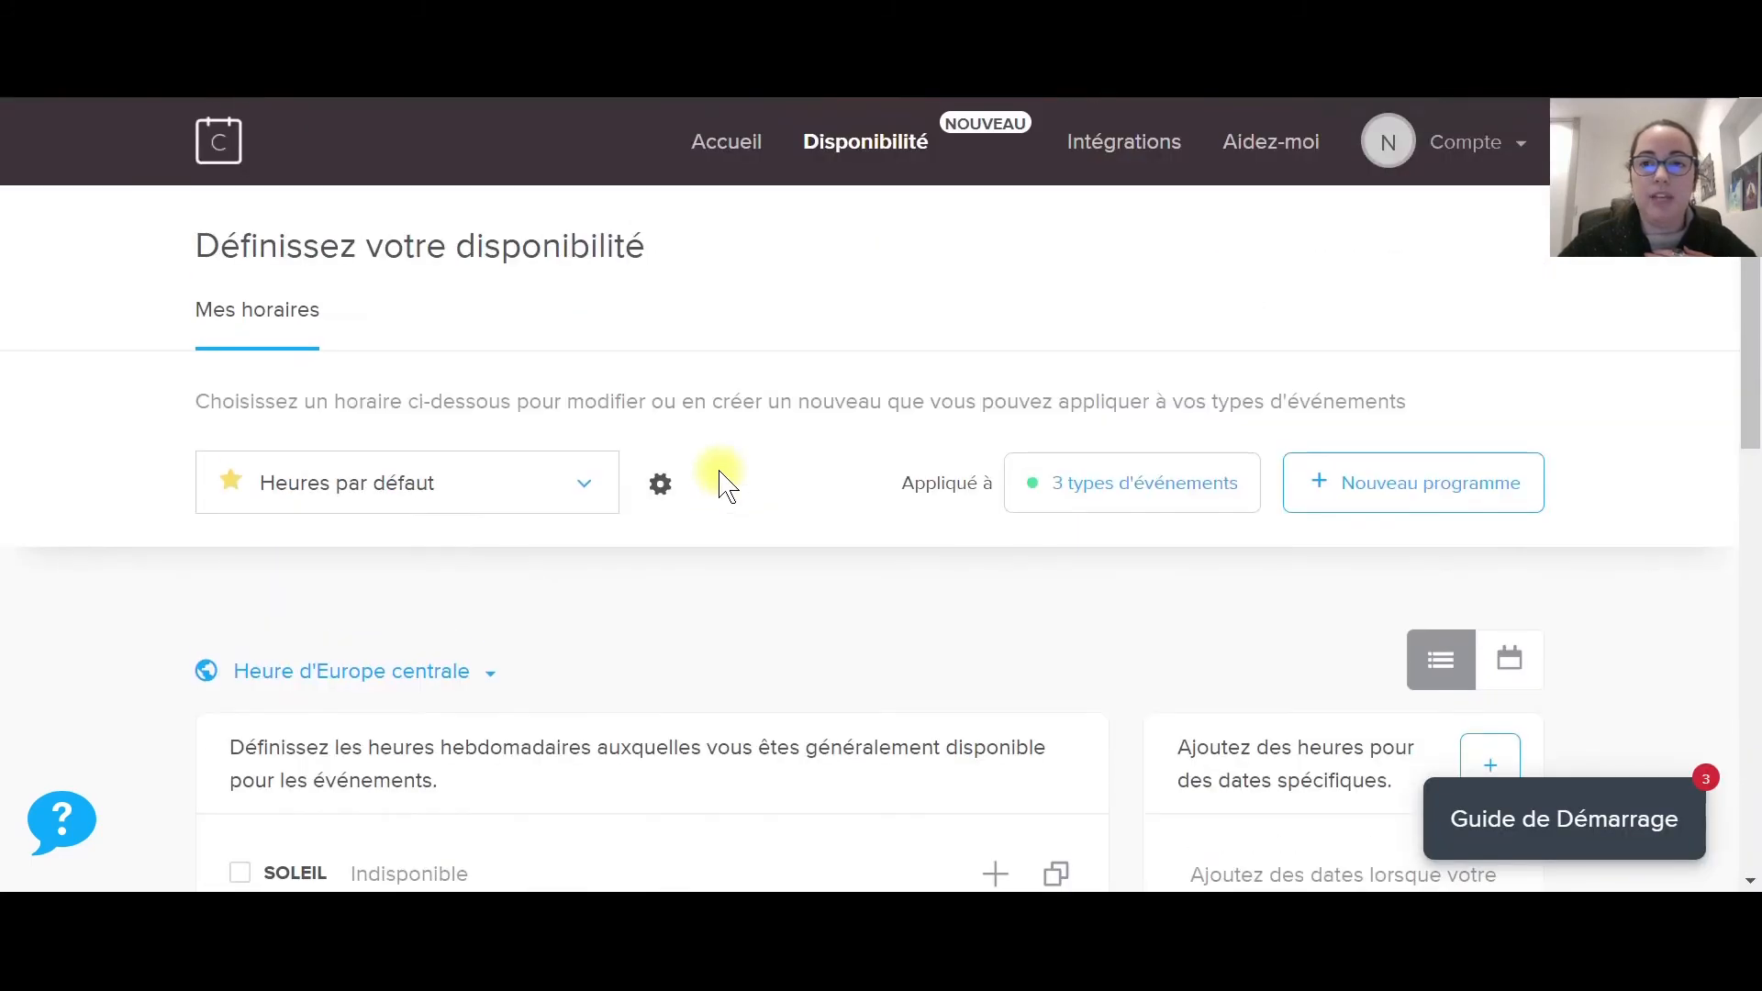
click(1469, 143)
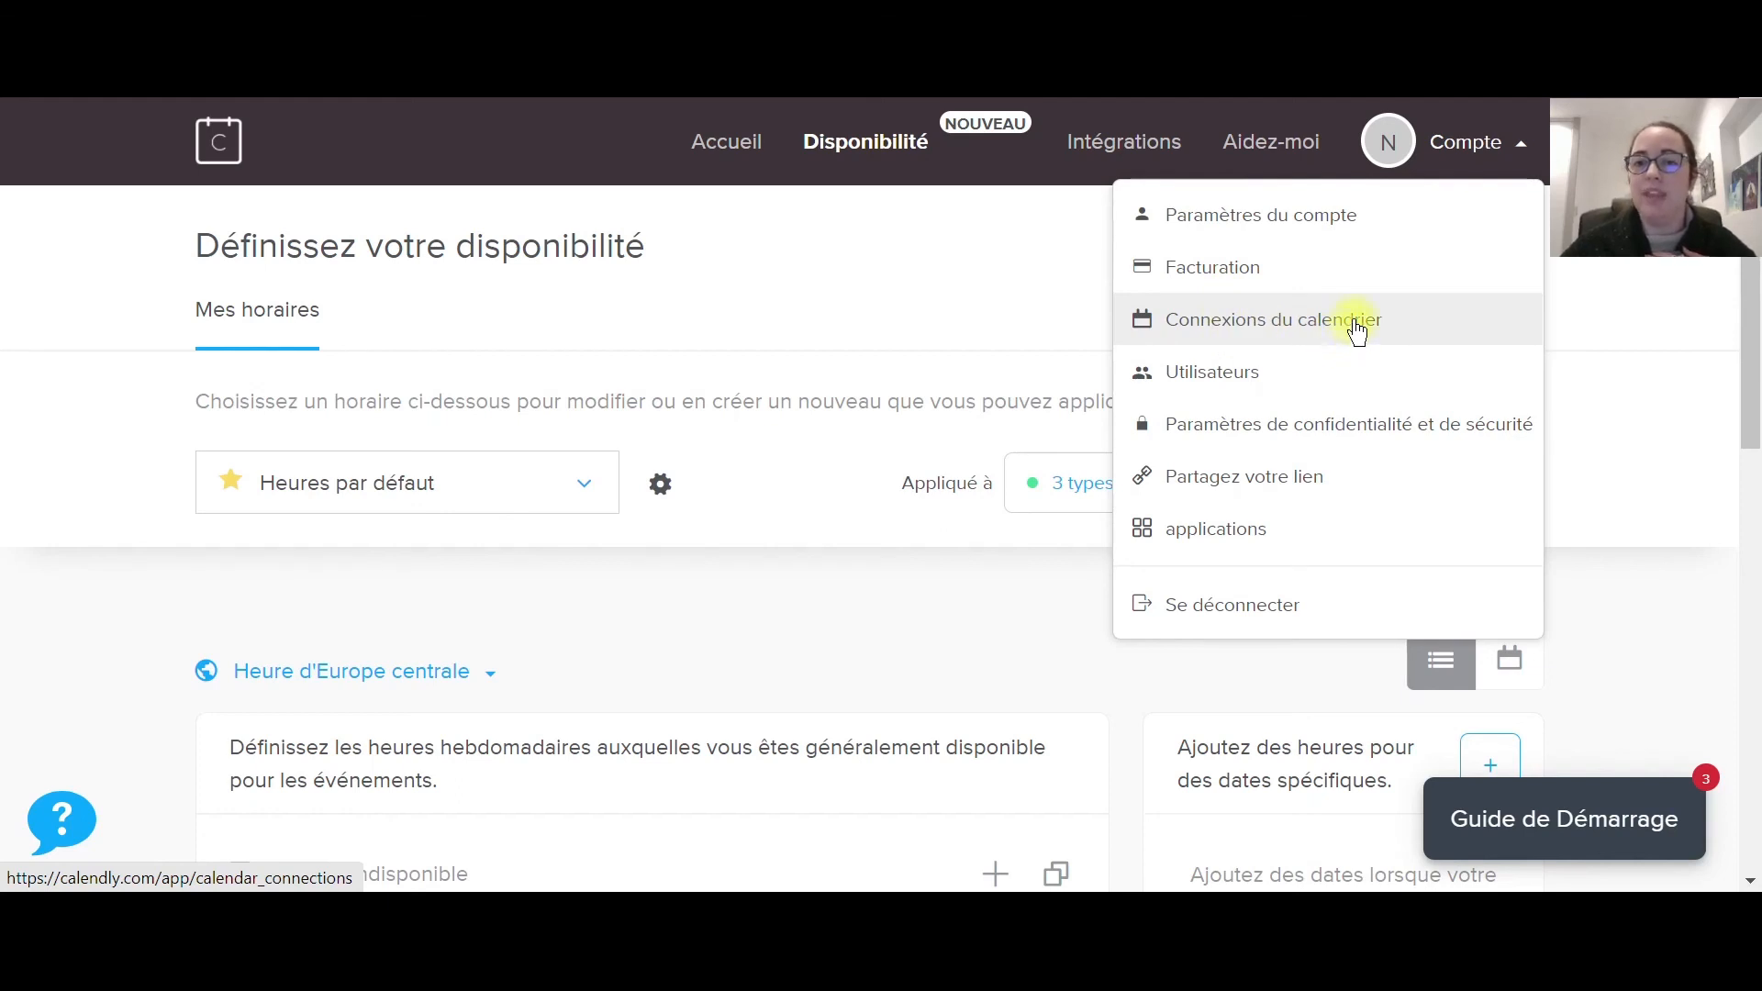
Visit Utilisateurs, check the empty Évènements planifiés list, then return to the Accueil event types.
click(1218, 382)
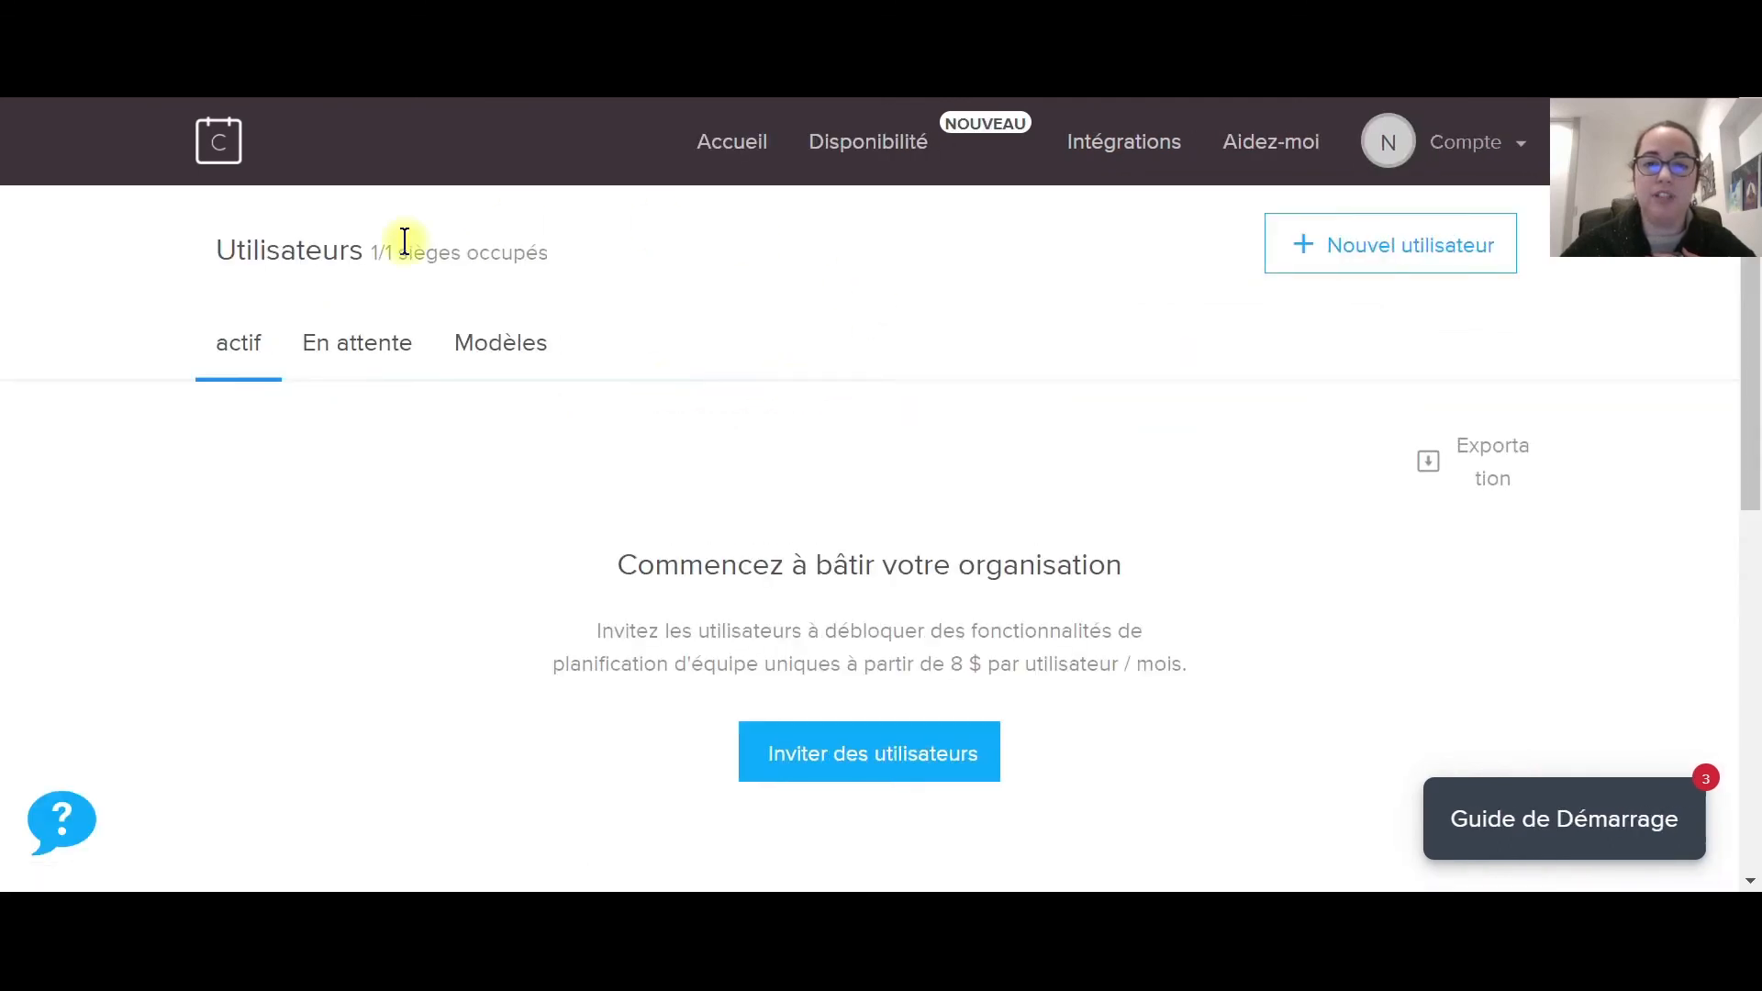
click(761, 146)
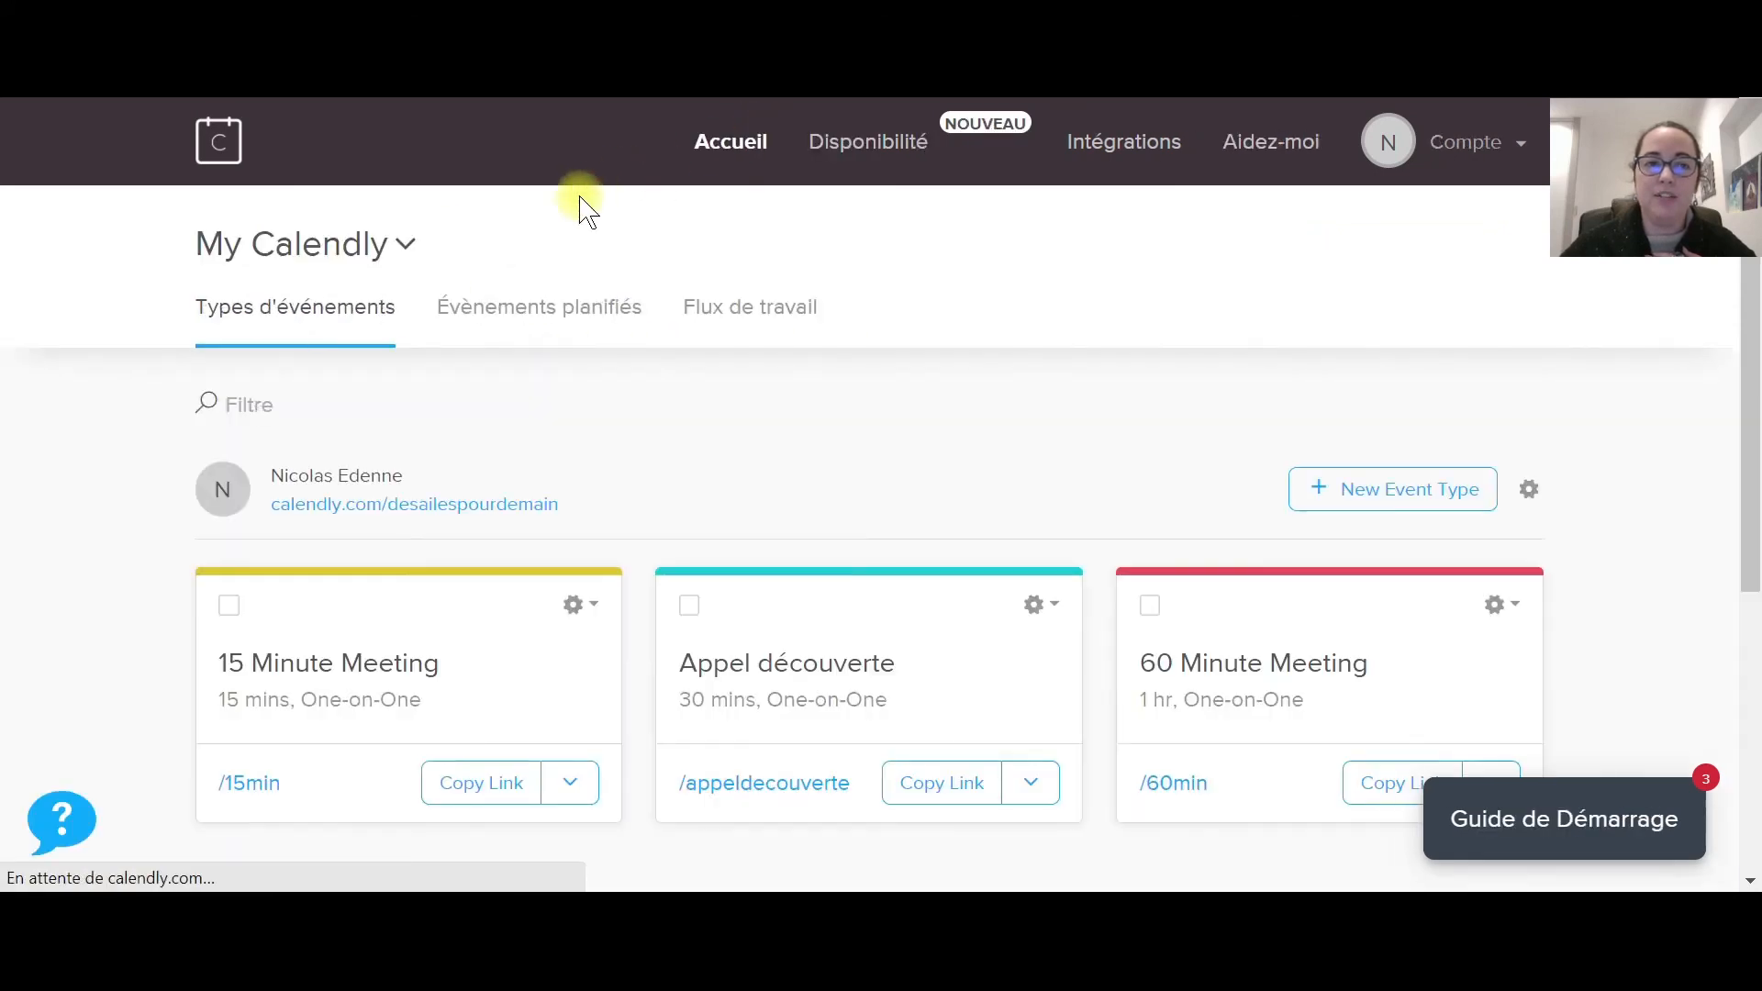
click(524, 312)
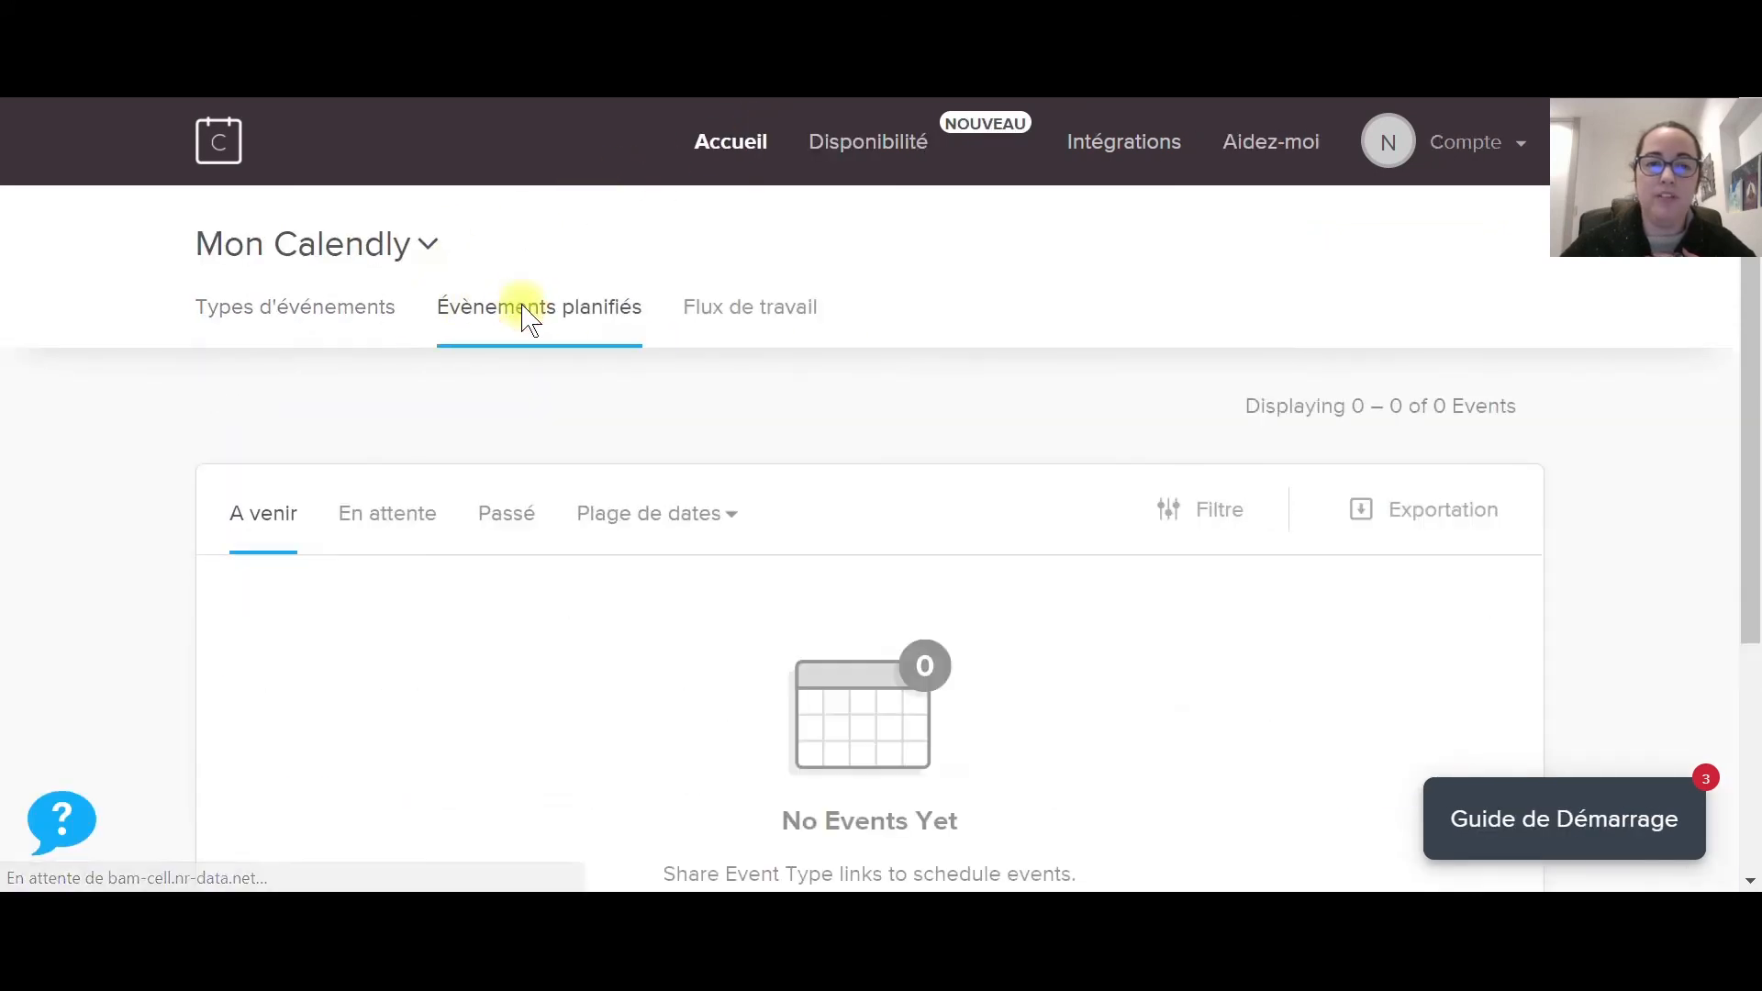
scroll(904, 464, down, 1)
scroll(905, 454, down, 2)
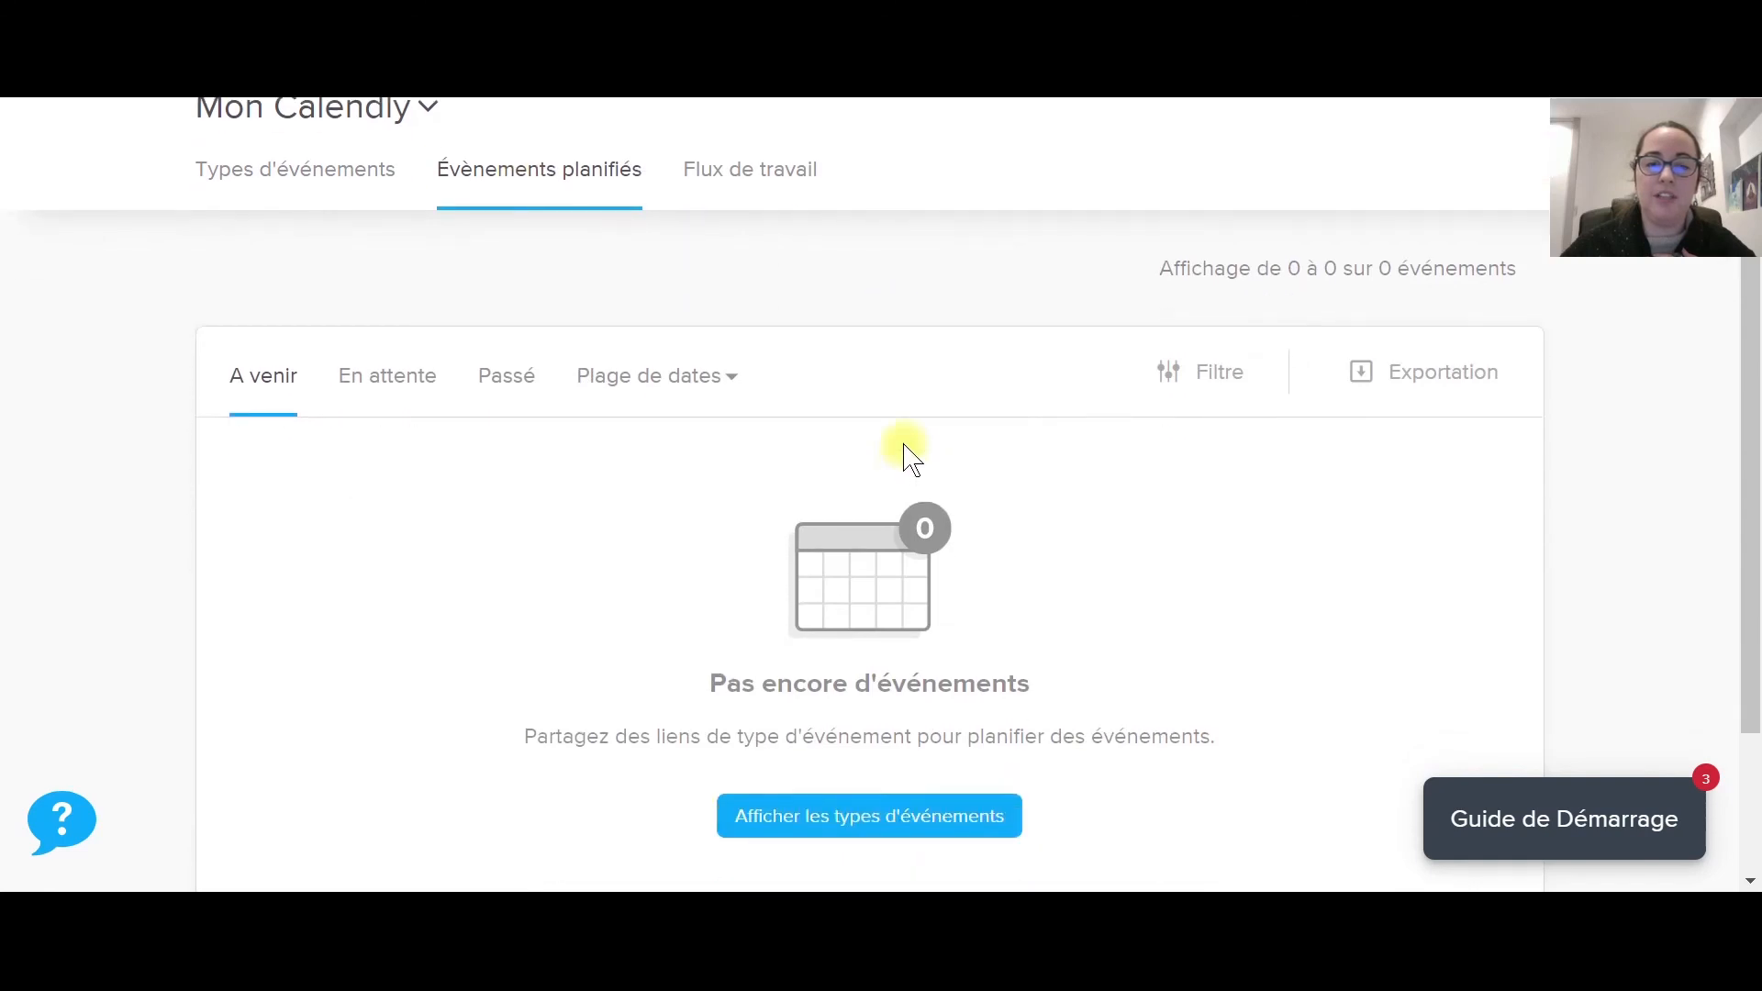
scroll(816, 317, up, 1)
scroll(819, 316, up, 2)
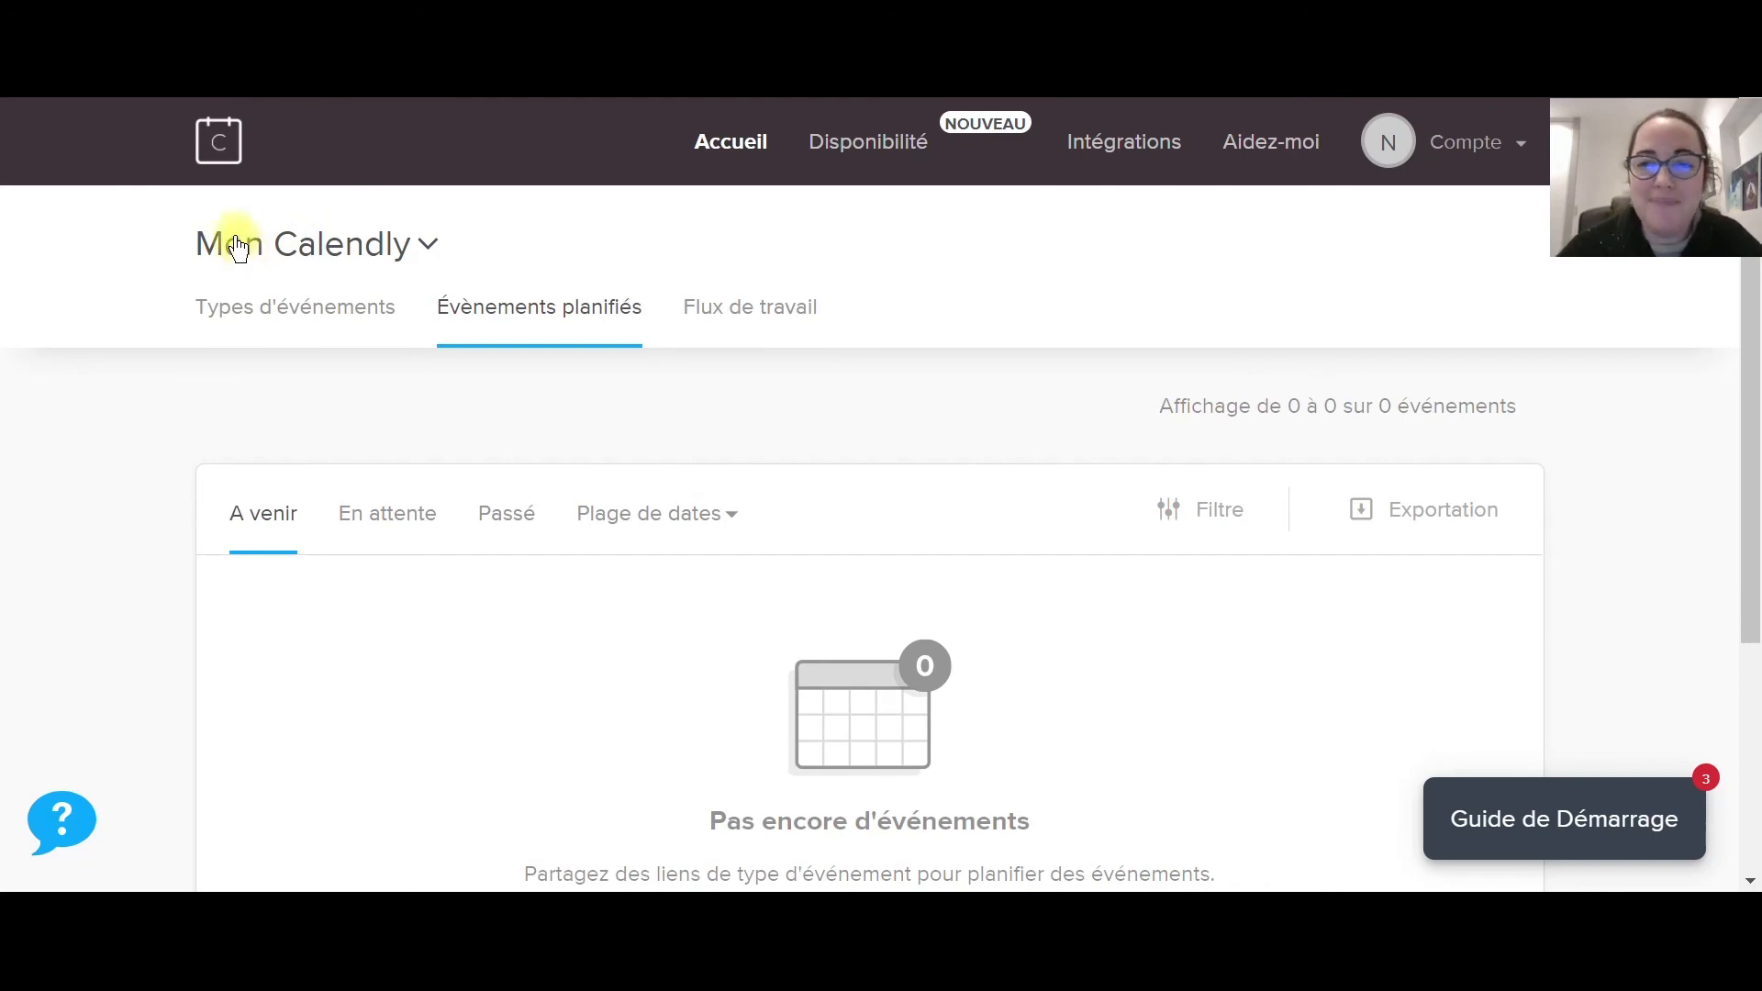
click(748, 147)
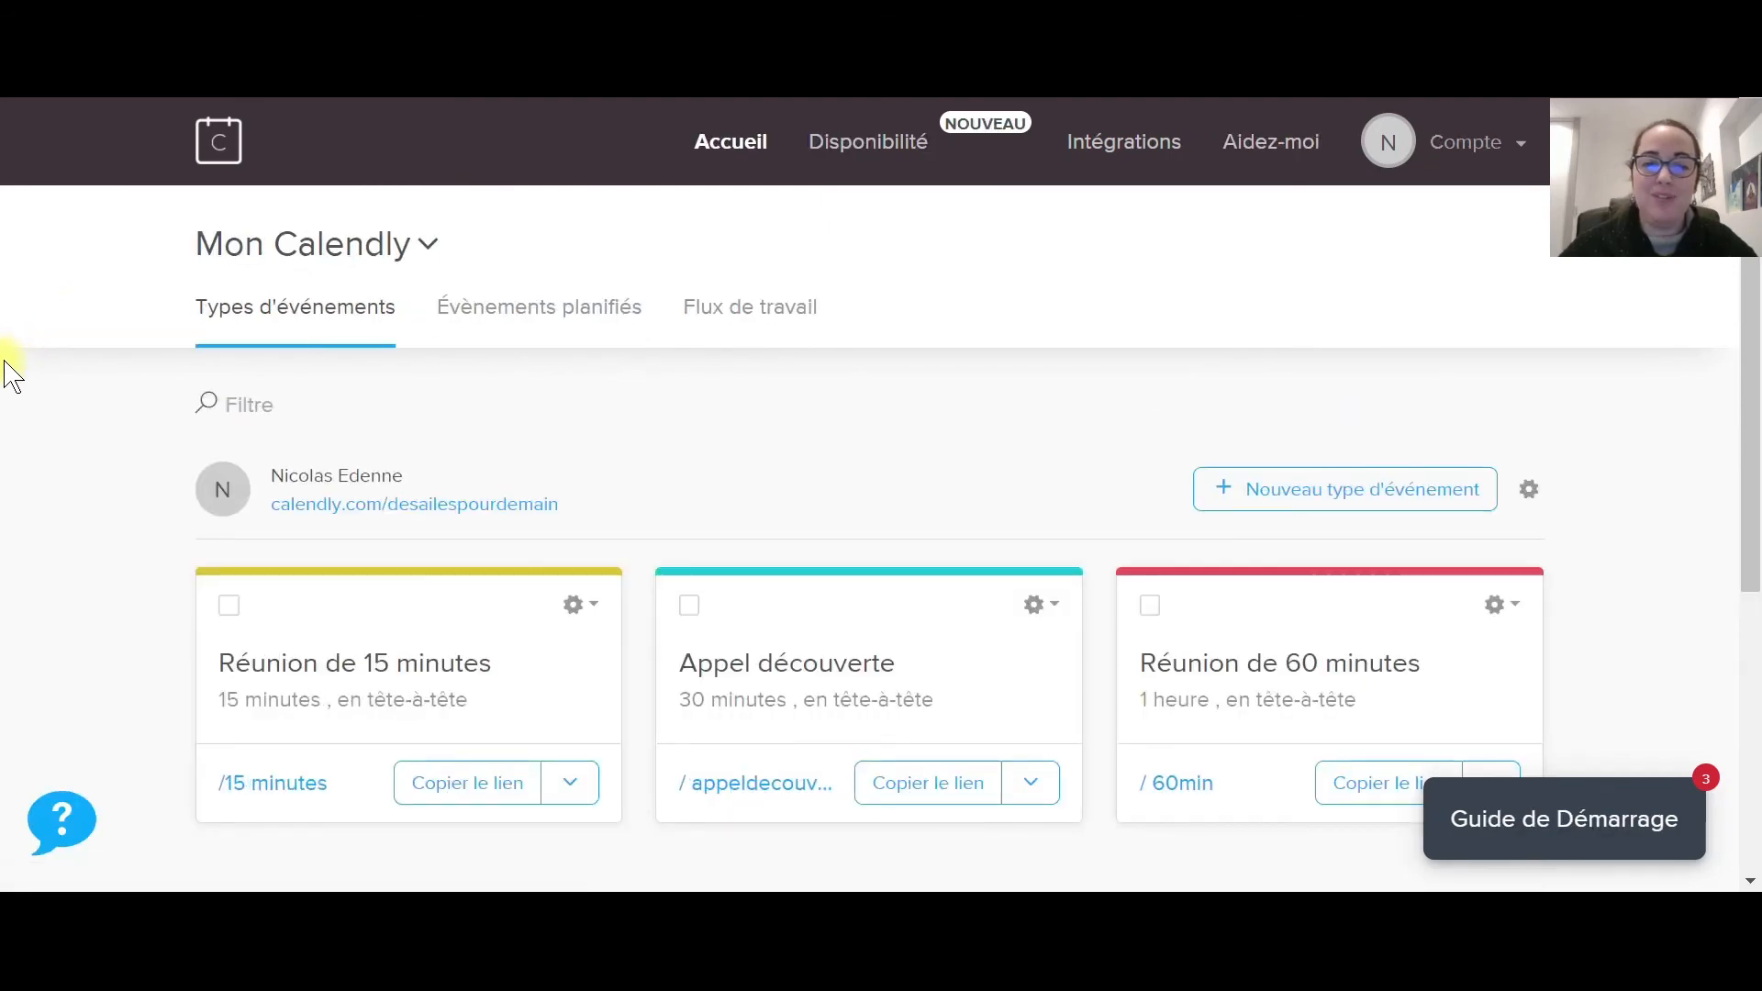
scroll(11, 374, down, 3)
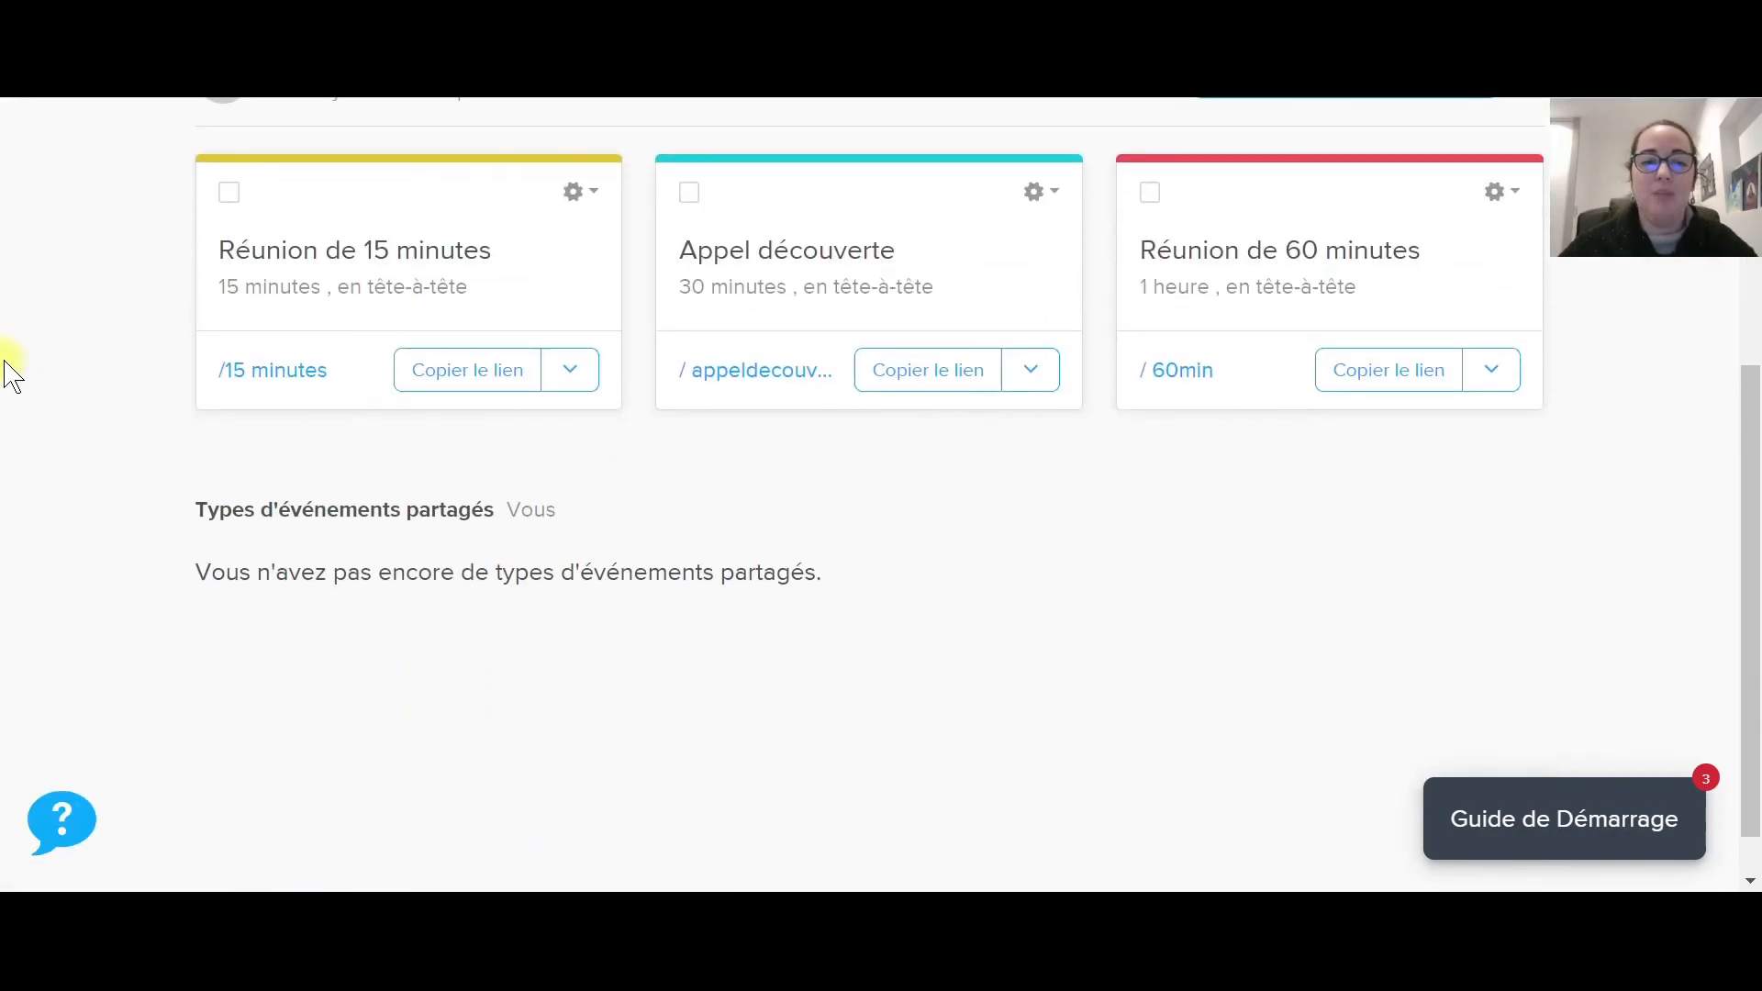
scroll(11, 375, up, 1)
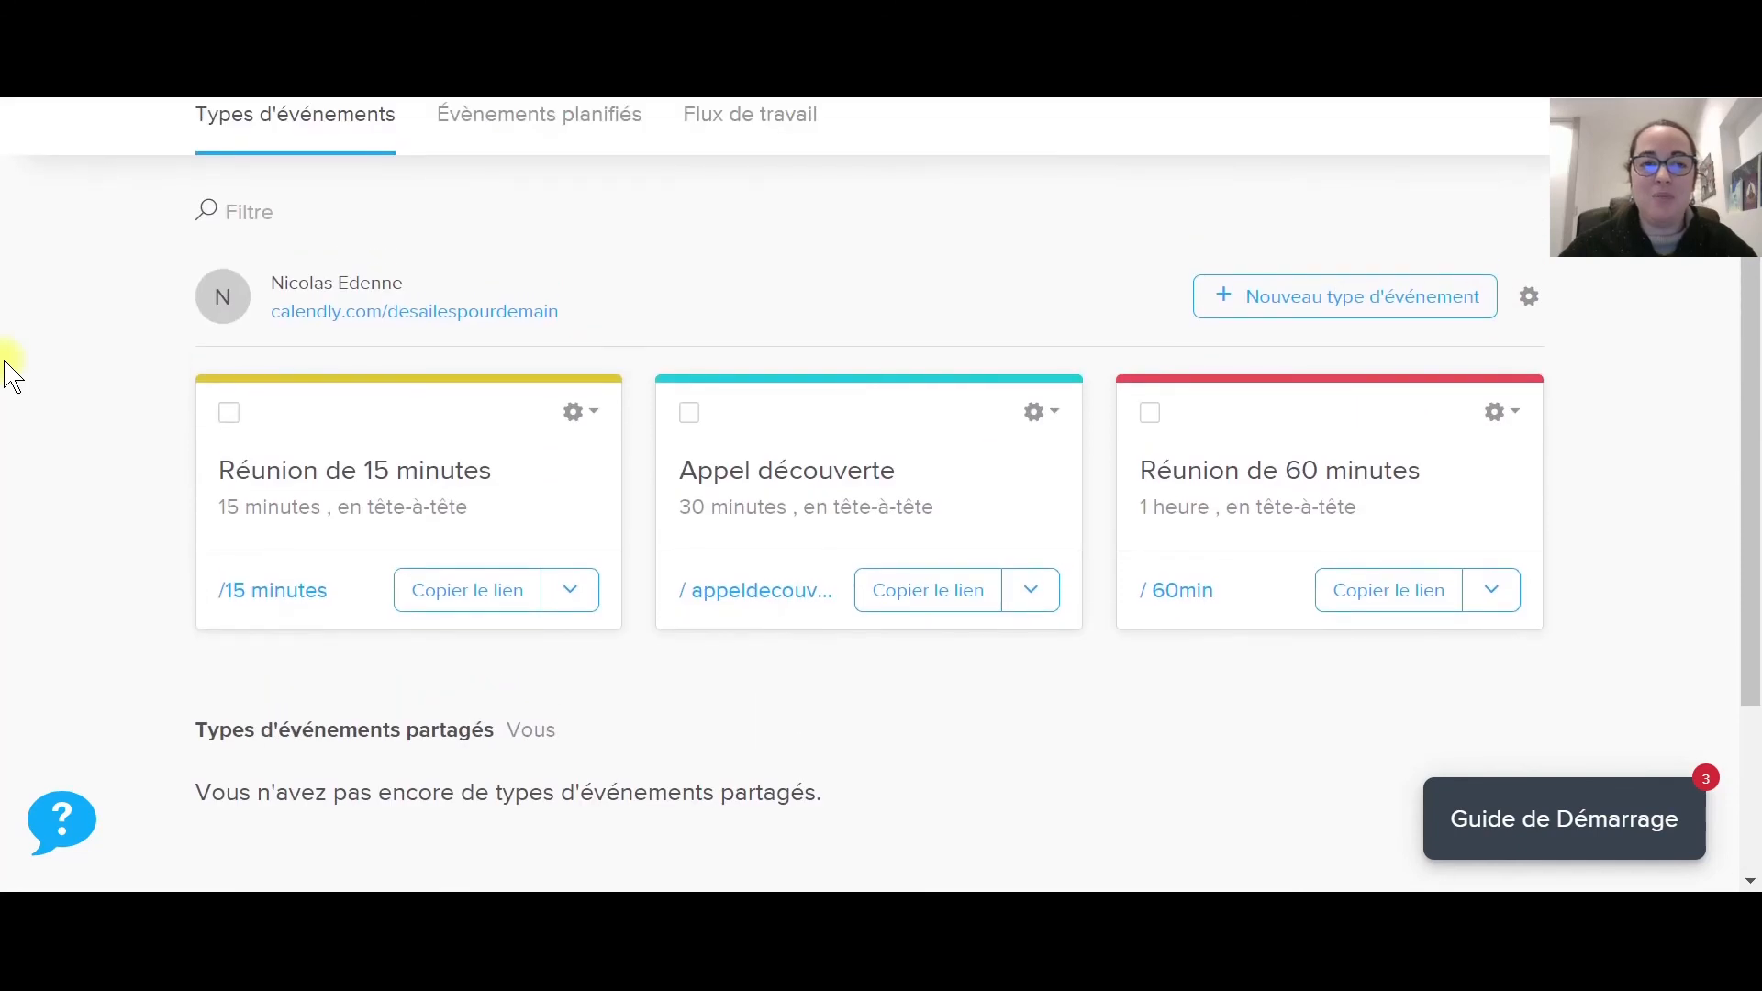